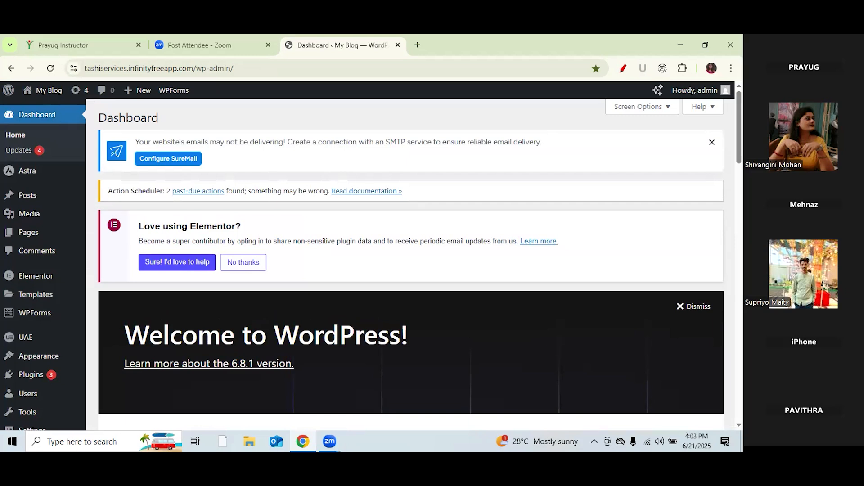
Step: End the screen share so the Digital Agency home page is showing
{"action": "left_click", "coordinate": [385, 415]}
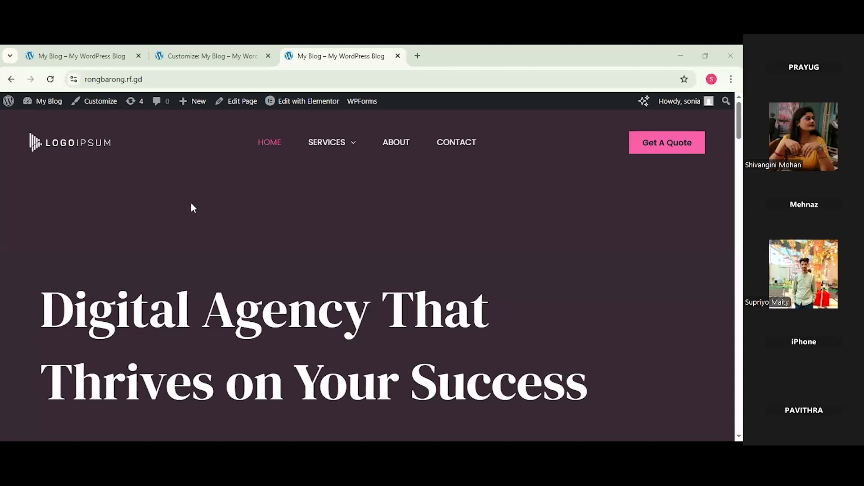
Step: Open the Birthday page through Services > Decoration
{"action": "mouse_move", "coordinate": [330, 149]}
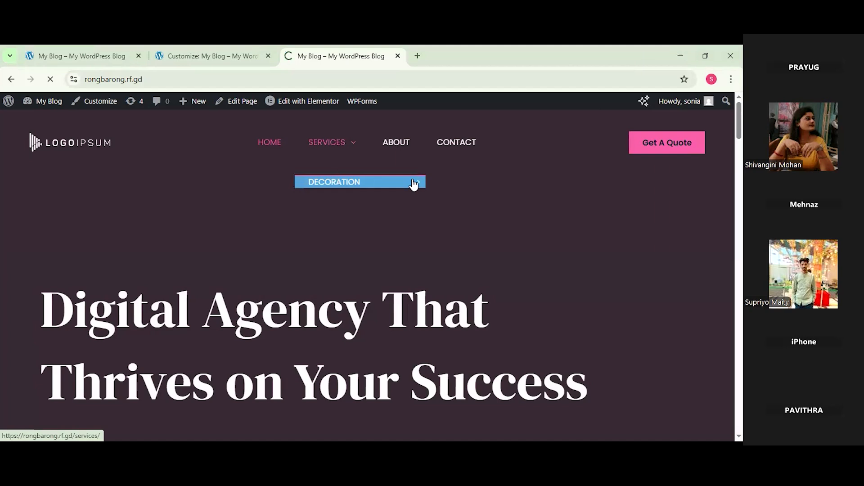
{"action": "left_click", "coordinate": [411, 186]}
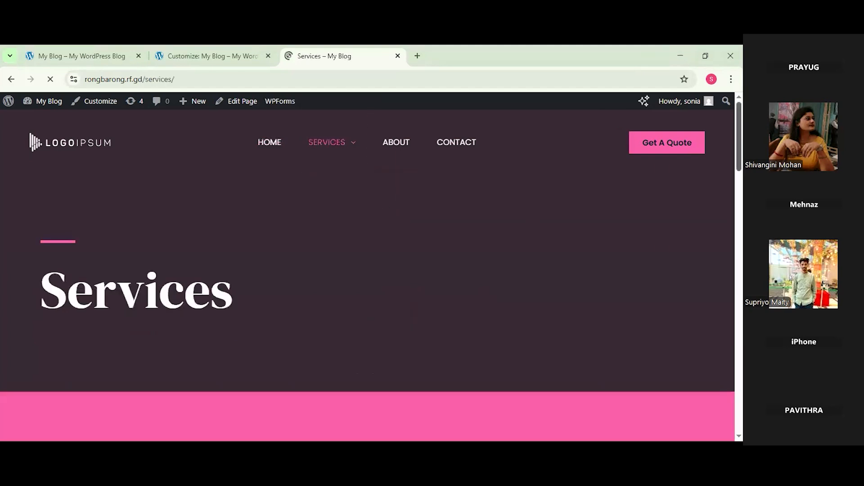
{"action": "mouse_move", "coordinate": [355, 153]}
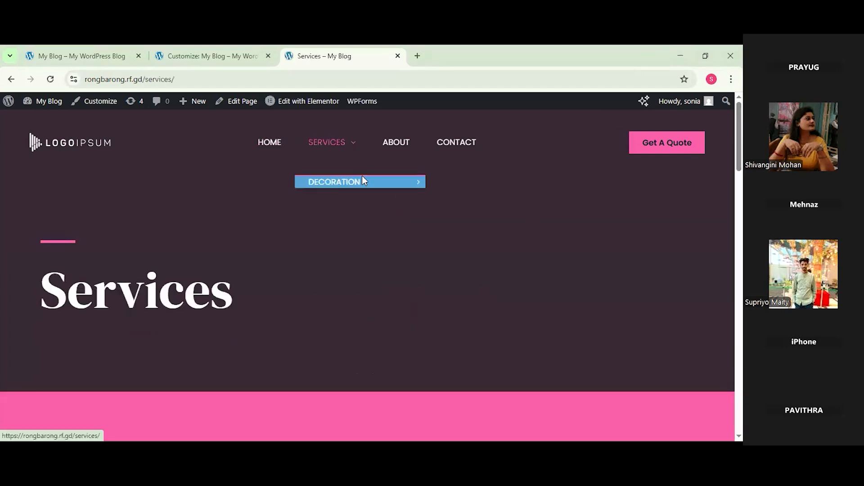
{"action": "mouse_move", "coordinate": [423, 182]}
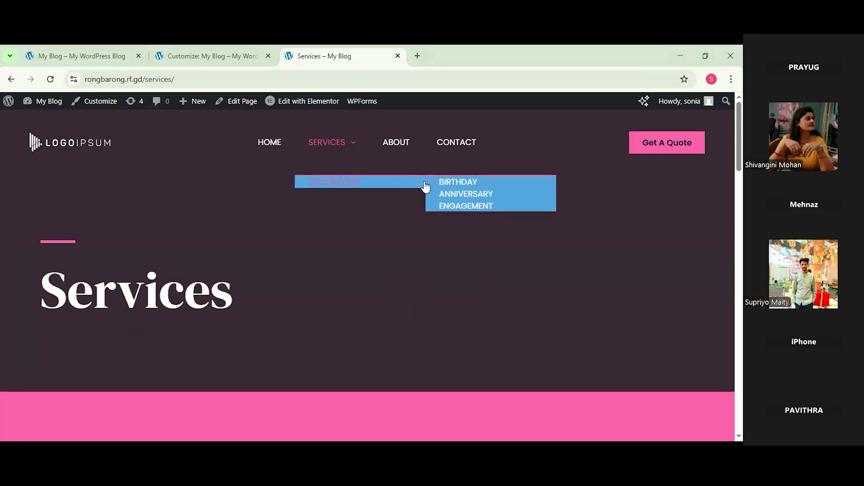
{"action": "left_click", "coordinate": [445, 183]}
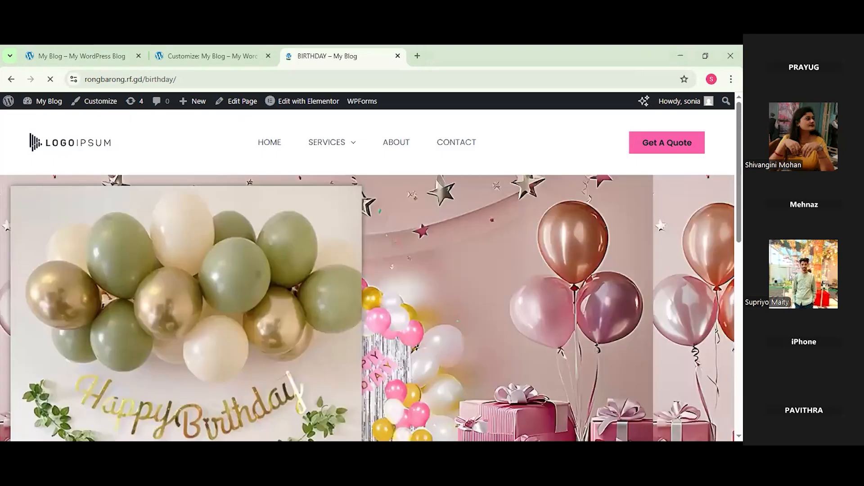
Step: Scroll through the Birthday page's balloon and banner gallery
{"action": "scroll", "coordinate": [367, 272], "scroll_direction": "down", "scroll_amount": 1}
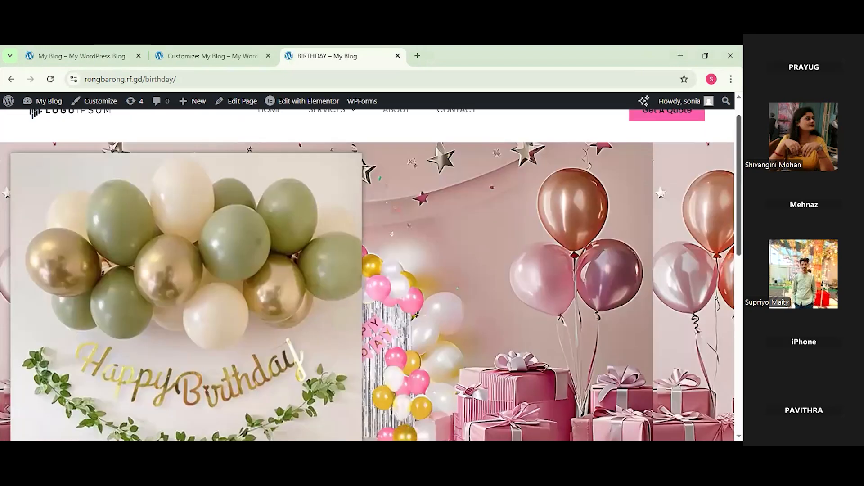
{"action": "scroll", "coordinate": [367, 274], "scroll_direction": "down", "scroll_amount": 3}
{"action": "scroll", "coordinate": [367, 274], "scroll_direction": "down", "scroll_amount": 3}
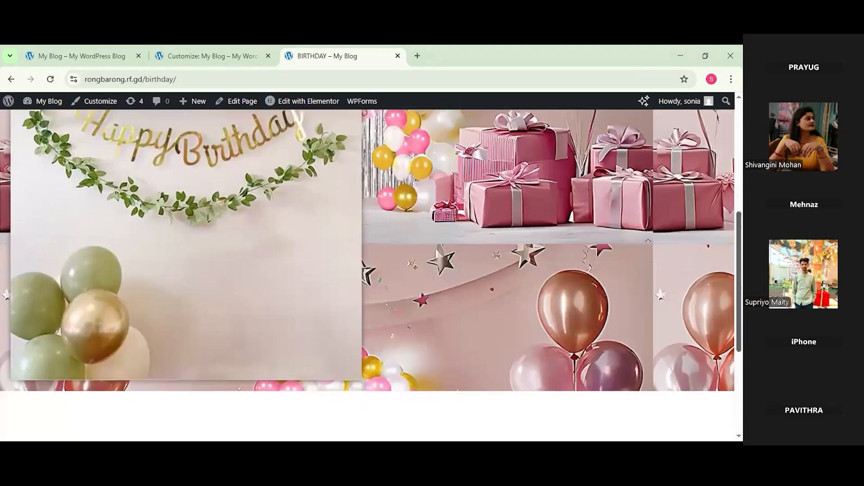
{"action": "scroll", "coordinate": [367, 275], "scroll_direction": "down", "scroll_amount": 5}
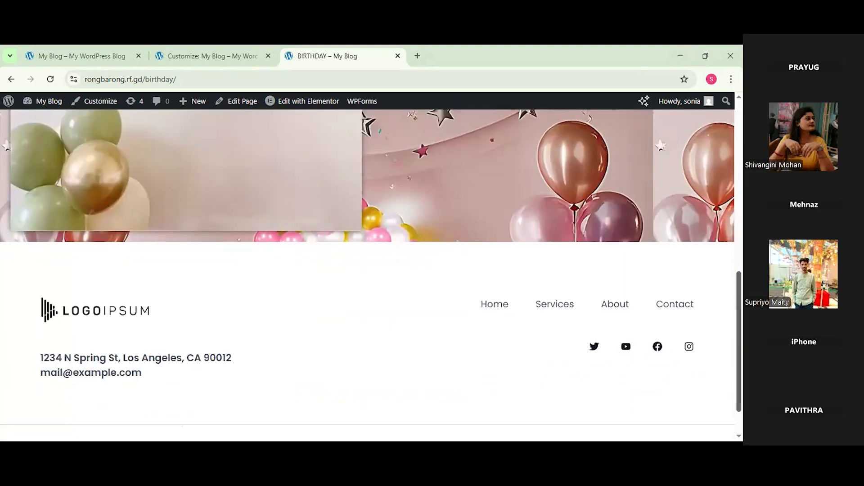
{"action": "scroll", "coordinate": [481, 304], "scroll_direction": "up", "scroll_amount": 2}
{"action": "scroll", "coordinate": [368, 274], "scroll_direction": "up", "scroll_amount": 3}
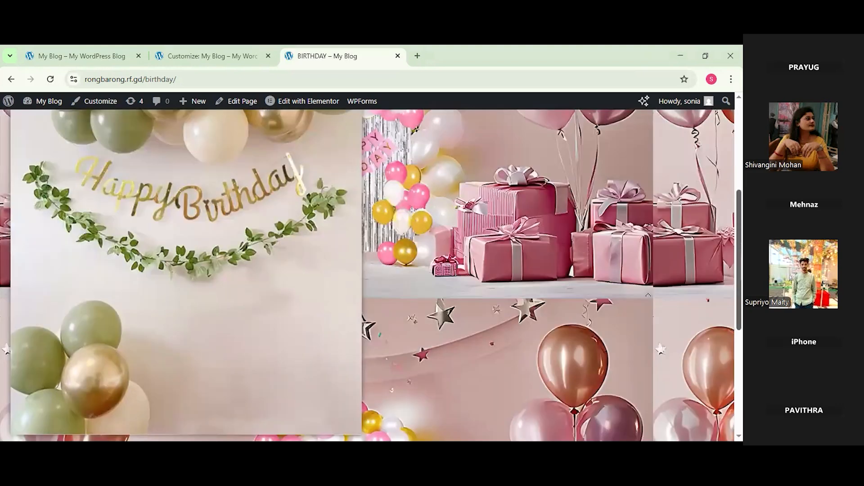
{"action": "scroll", "coordinate": [368, 275], "scroll_direction": "up", "scroll_amount": 2}
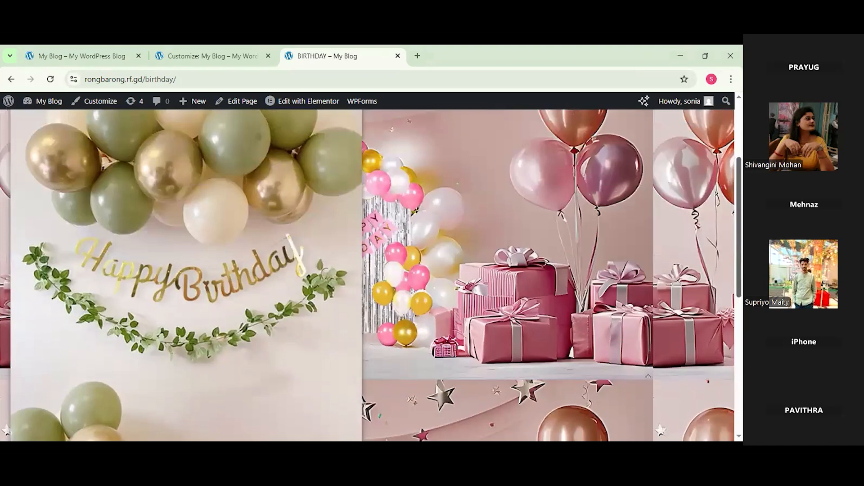
{"action": "scroll", "coordinate": [367, 274], "scroll_direction": "up", "scroll_amount": 1}
{"action": "scroll", "coordinate": [368, 274], "scroll_direction": "up", "scroll_amount": 1}
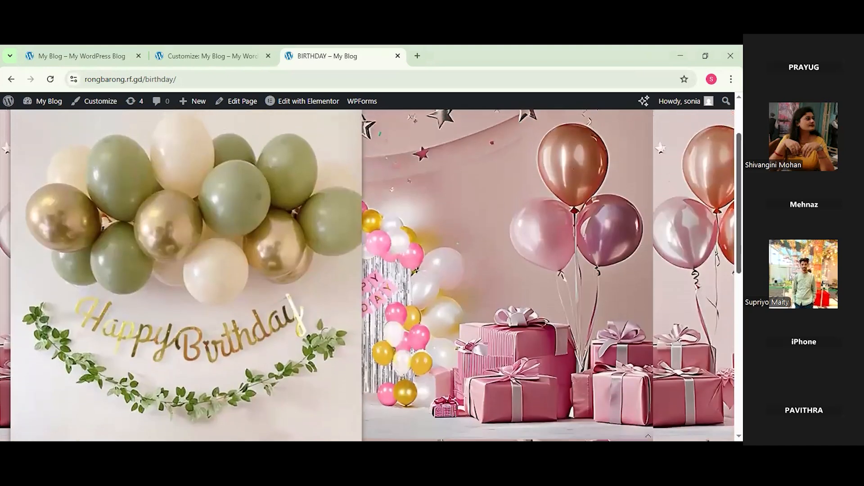
{"action": "scroll", "coordinate": [367, 274], "scroll_direction": "down", "scroll_amount": 1}
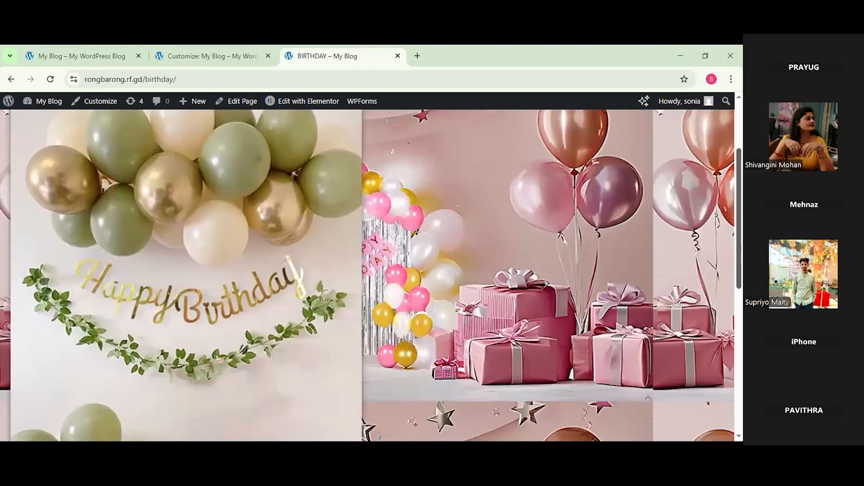
{"action": "scroll", "coordinate": [367, 274], "scroll_direction": "down", "scroll_amount": 2}
{"action": "scroll", "coordinate": [368, 275], "scroll_direction": "down", "scroll_amount": 6}
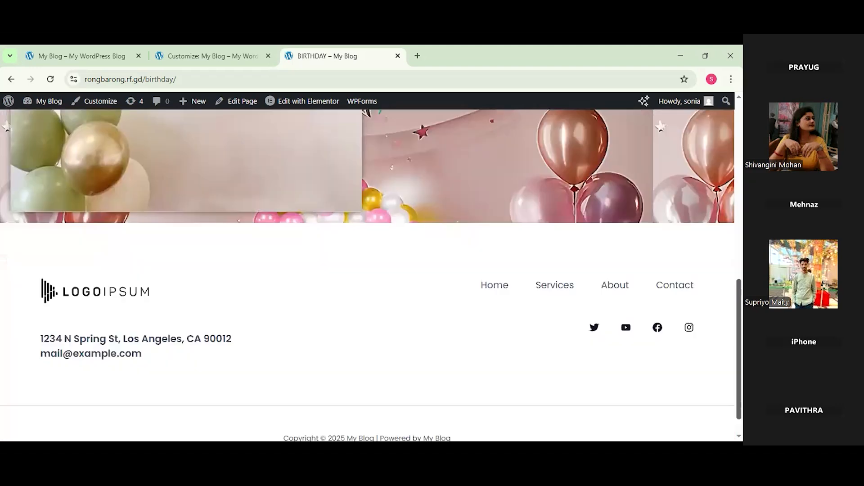
{"action": "scroll", "coordinate": [367, 275], "scroll_direction": "up", "scroll_amount": 1}
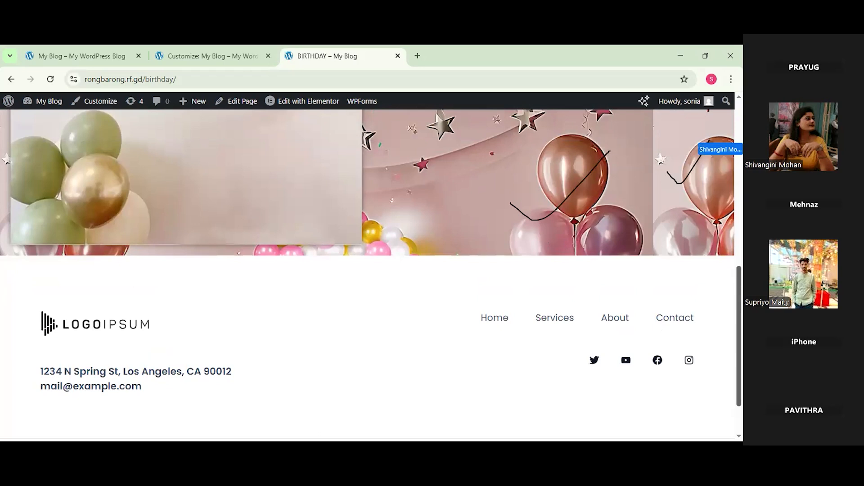
{"action": "scroll", "coordinate": [368, 261], "scroll_direction": "up", "scroll_amount": 3}
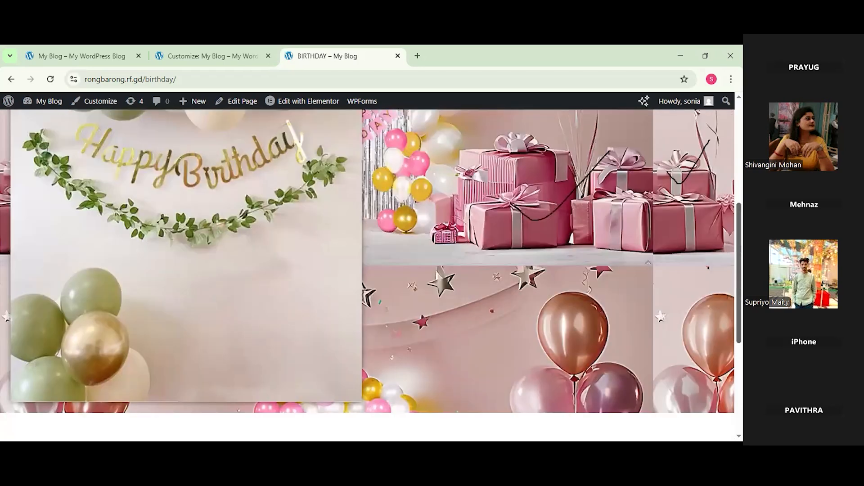
{"action": "scroll", "coordinate": [368, 275], "scroll_direction": "up", "scroll_amount": 1}
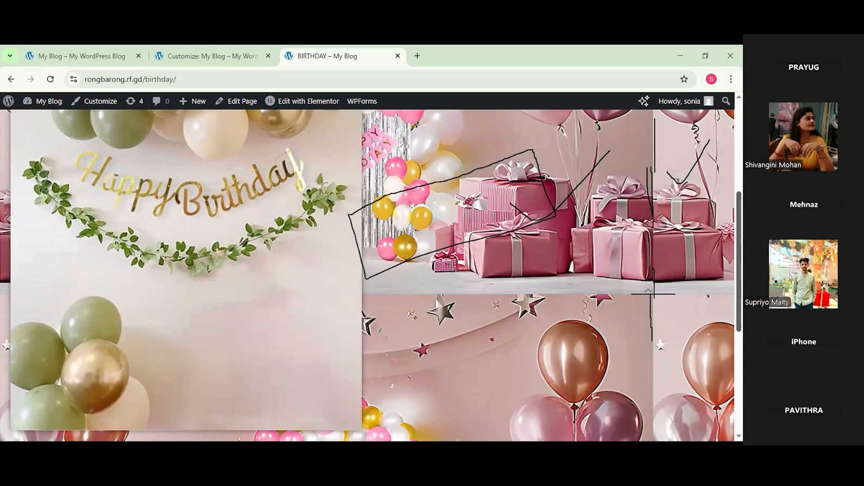
Step: Scroll to the top of the Birthday page and return to the HOME page
{"action": "scroll", "coordinate": [371, 275], "scroll_direction": "up", "scroll_amount": 1}
{"action": "scroll", "coordinate": [372, 275], "scroll_direction": "up", "scroll_amount": 2}
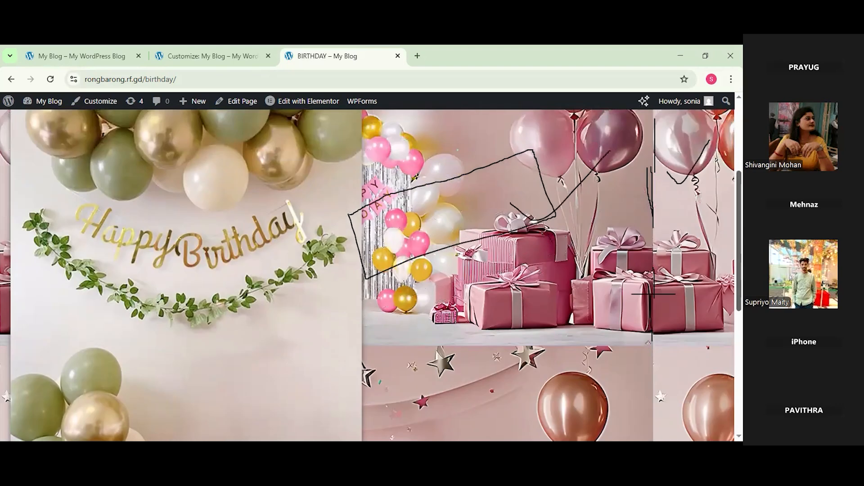
{"action": "scroll", "coordinate": [459, 131], "scroll_direction": "up", "scroll_amount": 4}
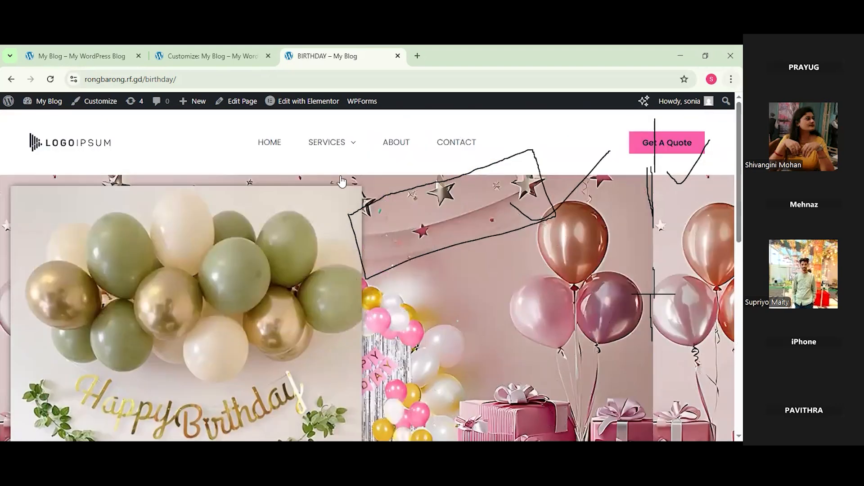
{"action": "mouse_move", "coordinate": [393, 183]}
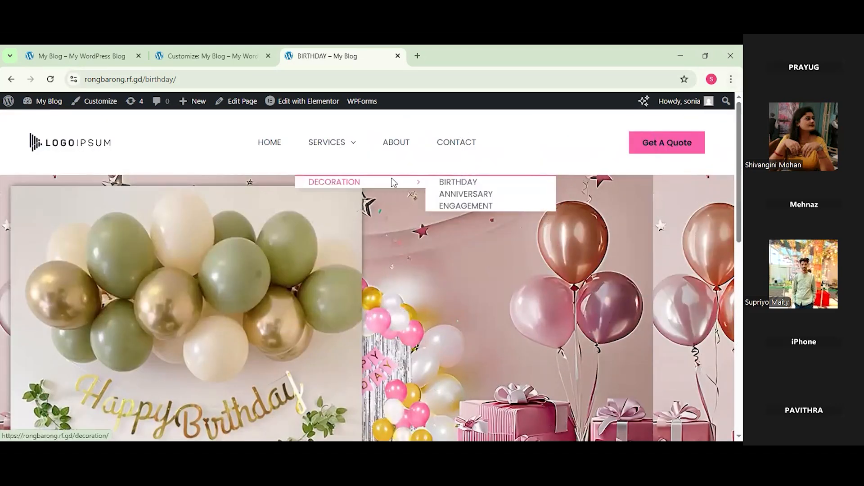
{"action": "left_click", "coordinate": [278, 143]}
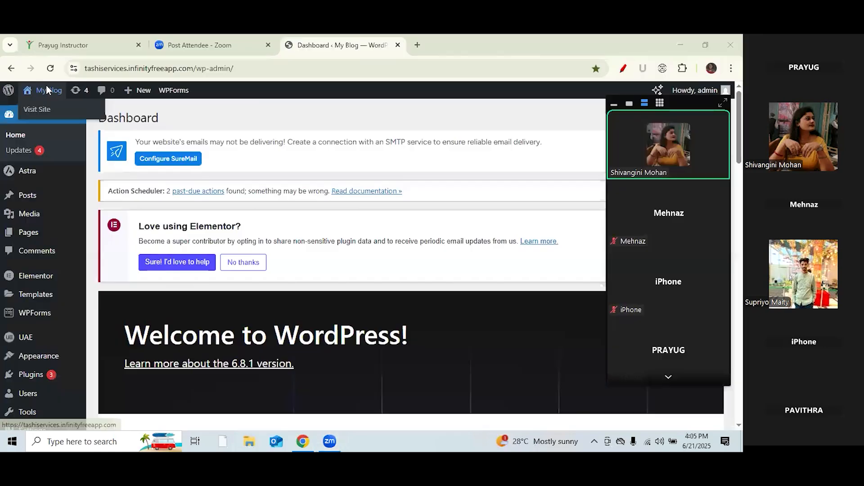
Step: Open the live My Blog site in a new tab and switch to it
{"action": "right_click", "coordinate": [48, 89]}
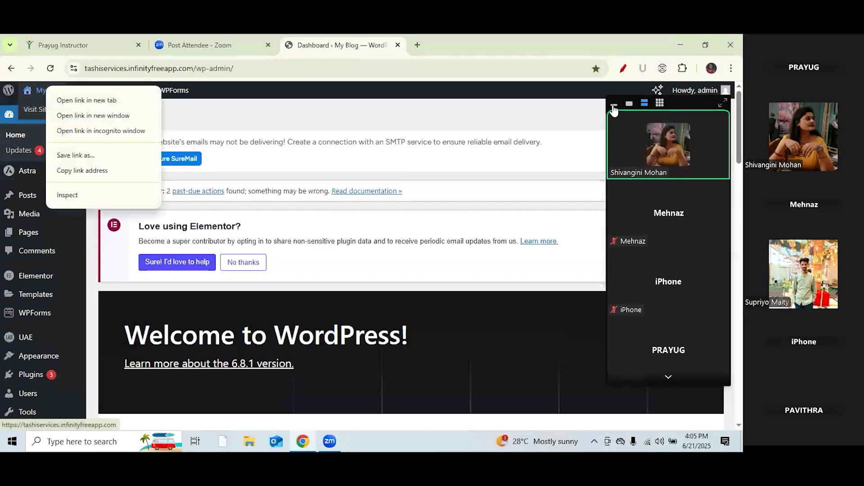
{"action": "left_click", "coordinate": [615, 104]}
{"action": "left_click_drag", "start_coordinate": [690, 104], "coordinate": [710, 435]}
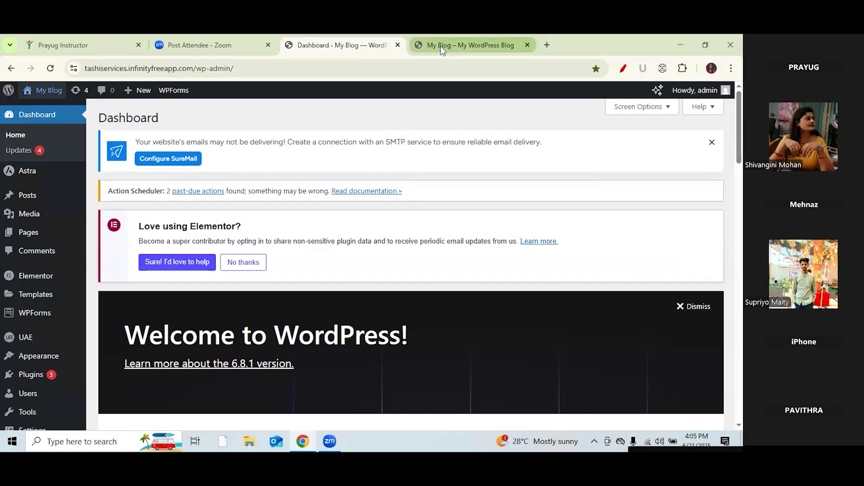
{"action": "left_click", "coordinate": [452, 53]}
Step: Go to Services > SEO and edit that page with Elementor
{"action": "mouse_move", "coordinate": [261, 129]}
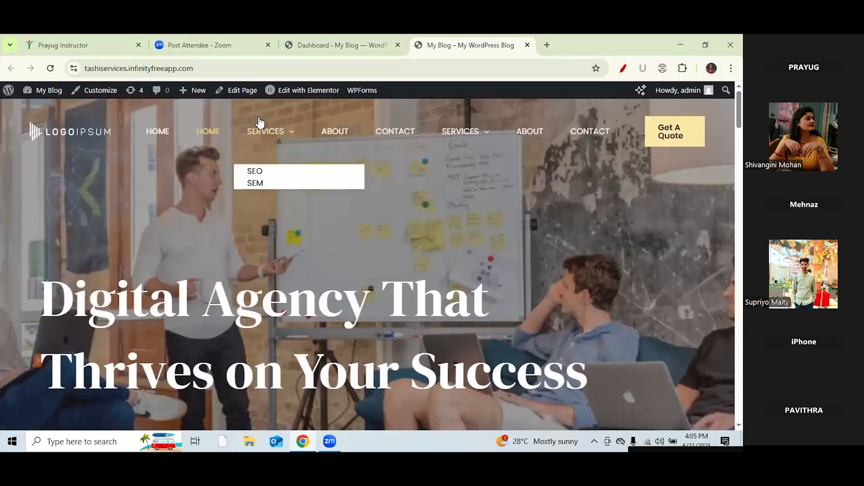
{"action": "left_click", "coordinate": [255, 173]}
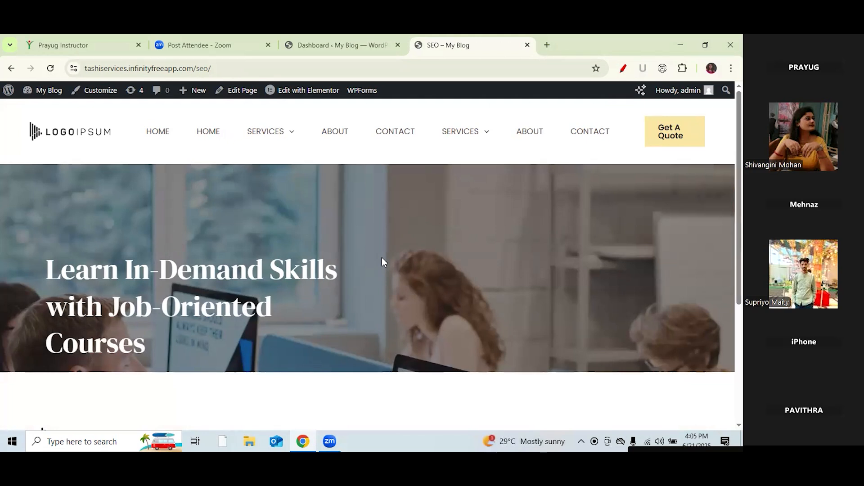
{"action": "left_click", "coordinate": [309, 90]}
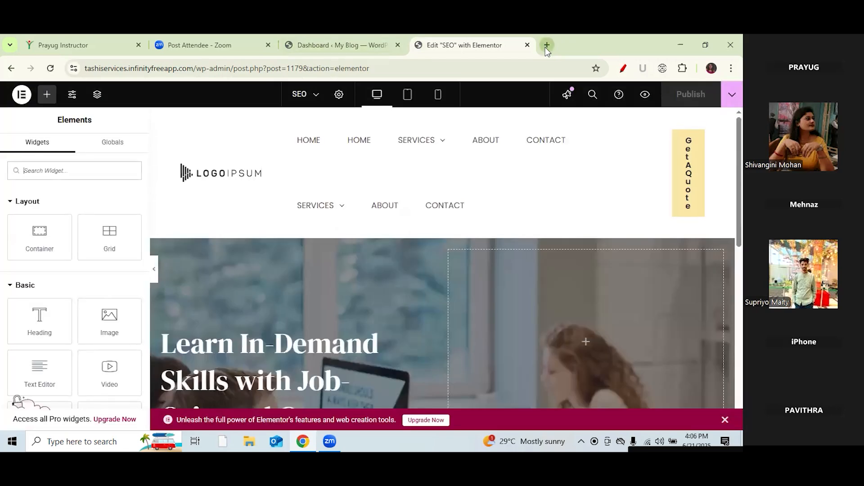
Step: Load the Prayug website in a new tab, then return to the Elementor SEO editor
{"action": "left_click", "coordinate": [546, 45]}
{"action": "left_click", "coordinate": [459, 71]}
{"action": "type", "text": "p"}
{"action": "key", "text": "Return"}
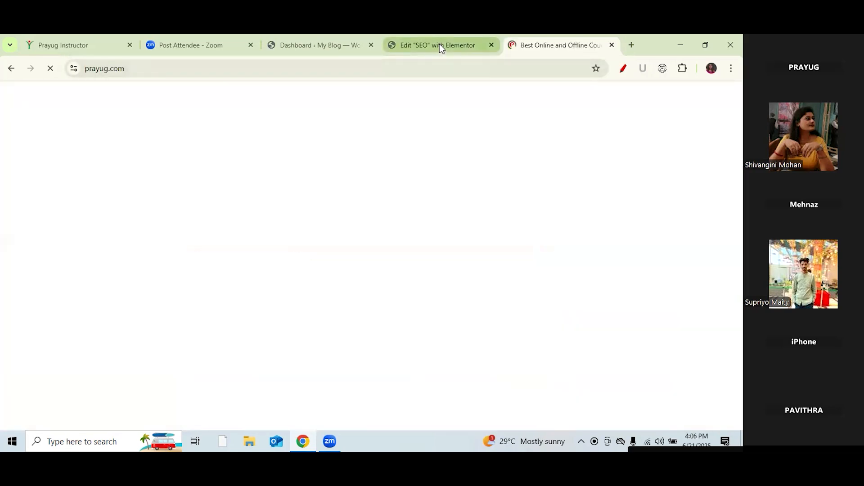
{"action": "left_click", "coordinate": [439, 44]}
Step: Highlight the word 'Demand' in the hero heading with an annotation
{"action": "scroll", "coordinate": [565, 206], "scroll_direction": "down", "scroll_amount": 1}
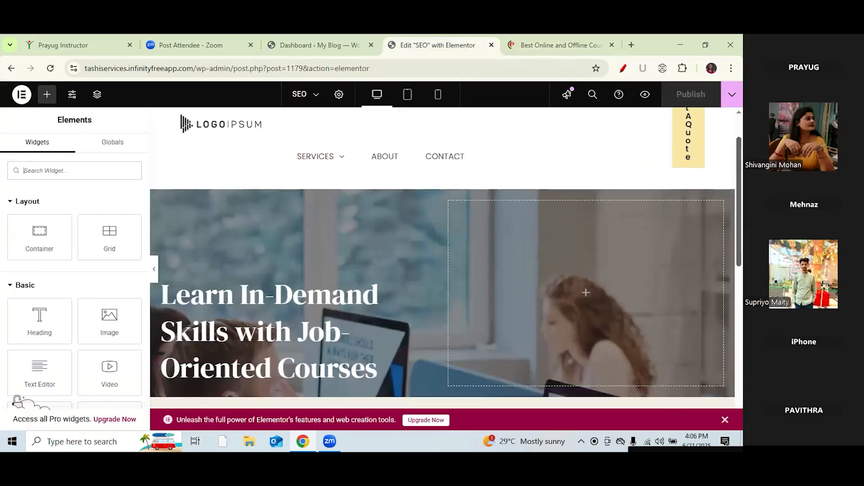
{"action": "scroll", "coordinate": [357, 234], "scroll_direction": "down", "scroll_amount": 2}
{"action": "scroll", "coordinate": [357, 234], "scroll_direction": "up", "scroll_amount": 1}
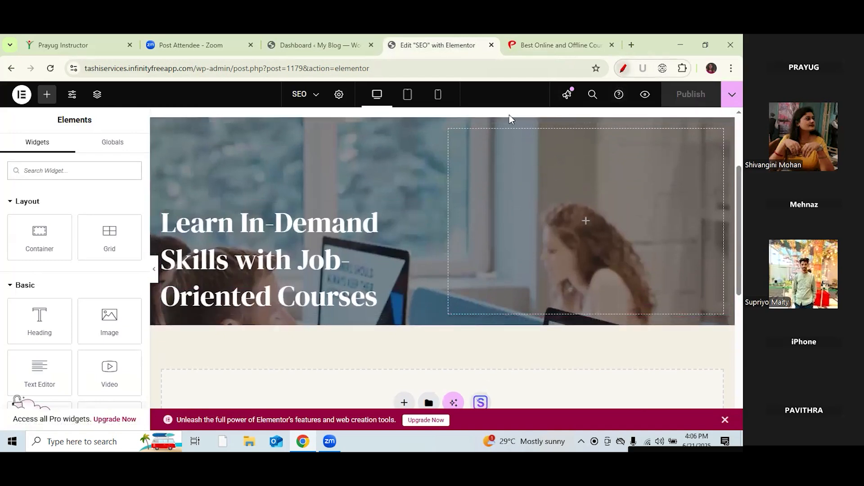
{"action": "left_click_drag", "start_coordinate": [357, 215], "coordinate": [391, 185]}
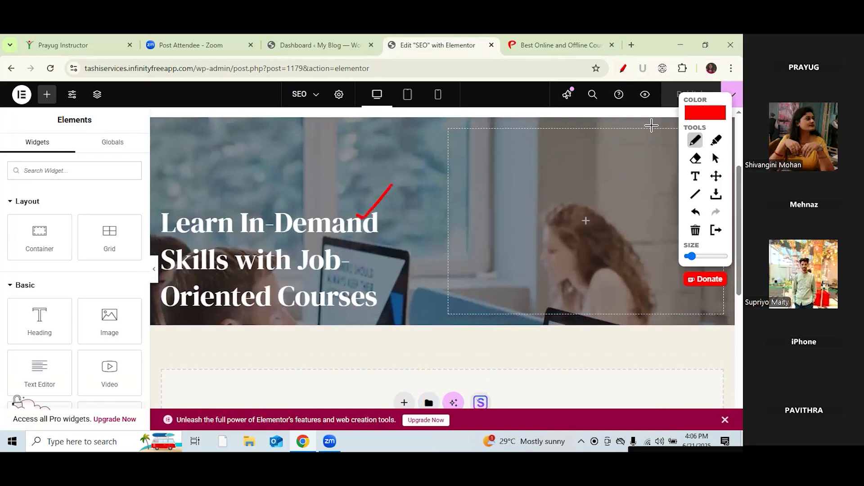
{"action": "left_click", "coordinate": [715, 158]}
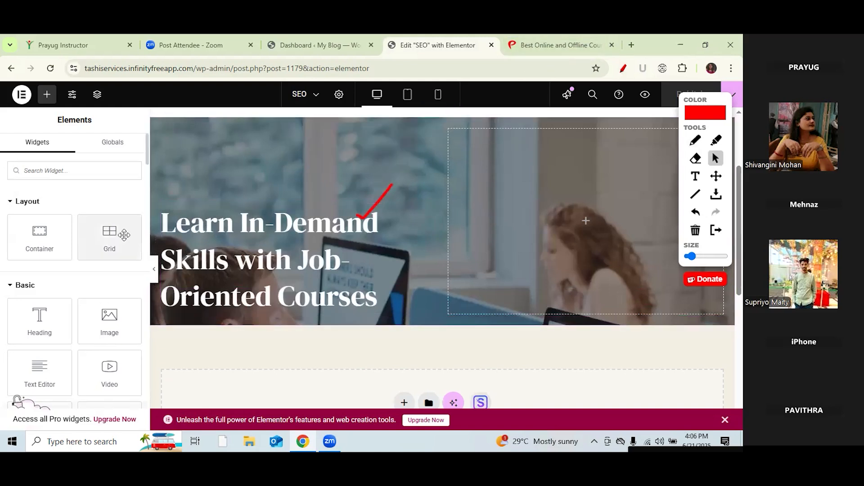
Step: Tick the Text Editor widget and drag it beneath the hero headline
{"action": "left_click_drag", "start_coordinate": [147, 155], "coordinate": [147, 166]}
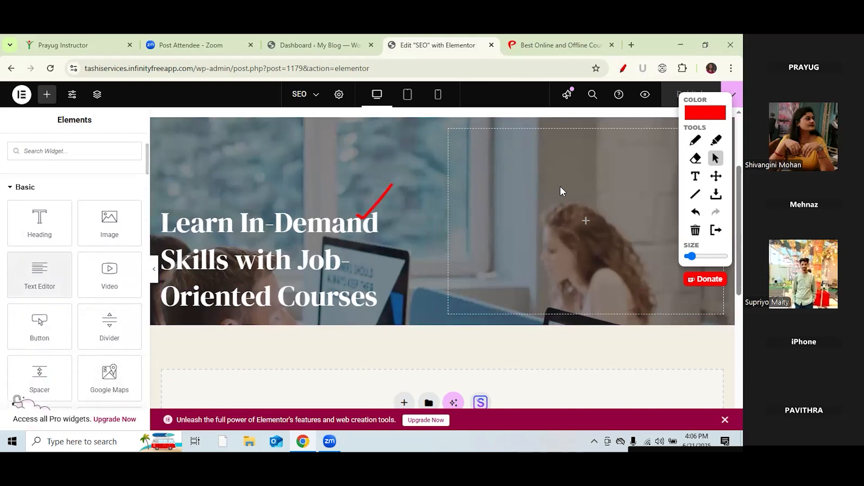
{"action": "left_click", "coordinate": [696, 140]}
{"action": "mouse_move", "coordinate": [16, 284]}
{"action": "left_mouse_down"}
{"action": "mouse_move", "coordinate": [21, 293]}
{"action": "mouse_move", "coordinate": [65, 193]}
{"action": "left_mouse_up"}
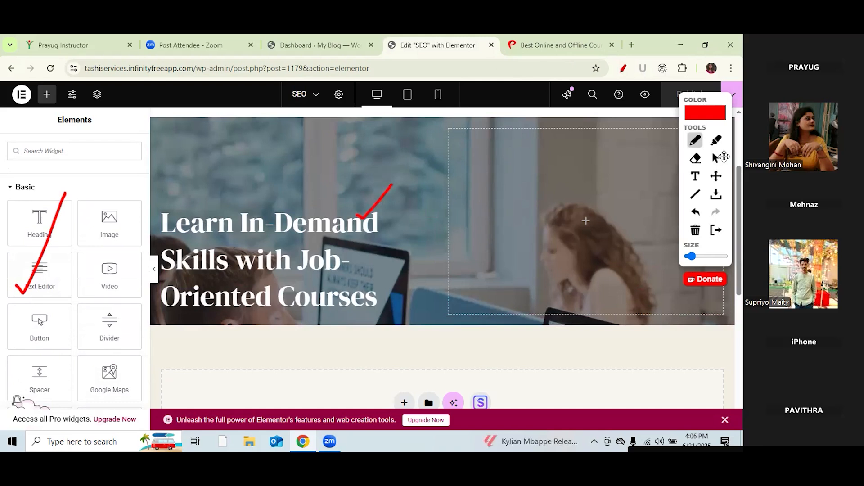
{"action": "left_click", "coordinate": [716, 158]}
{"action": "left_click_drag", "start_coordinate": [44, 272], "coordinate": [210, 305]}
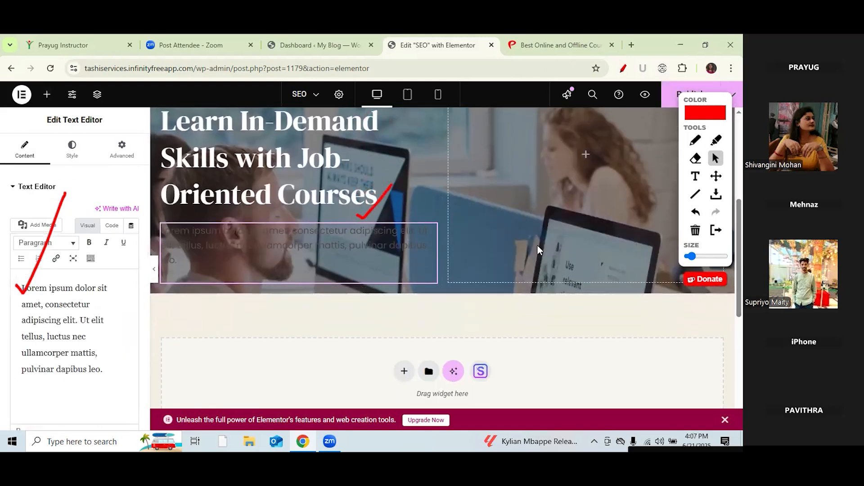
Step: Clear the old annotations and tick the new text block's content
{"action": "left_click", "coordinate": [696, 230]}
{"action": "left_click", "coordinate": [695, 141]}
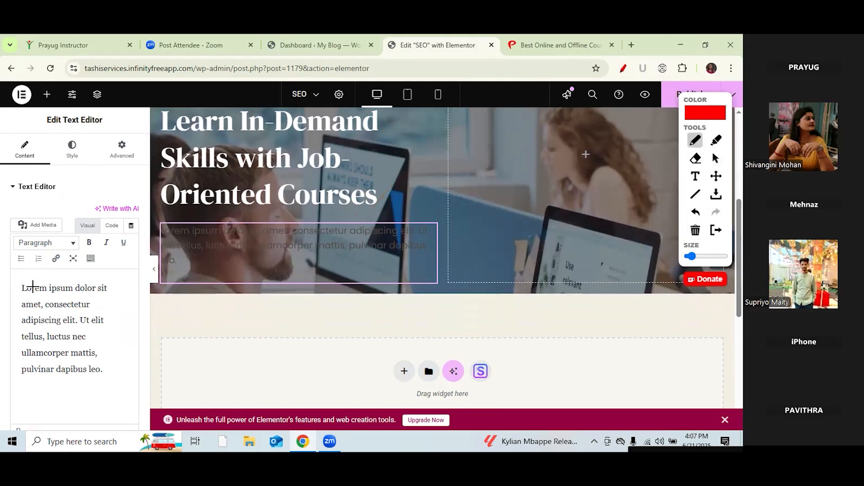
{"action": "left_click_drag", "start_coordinate": [4, 278], "coordinate": [51, 252]}
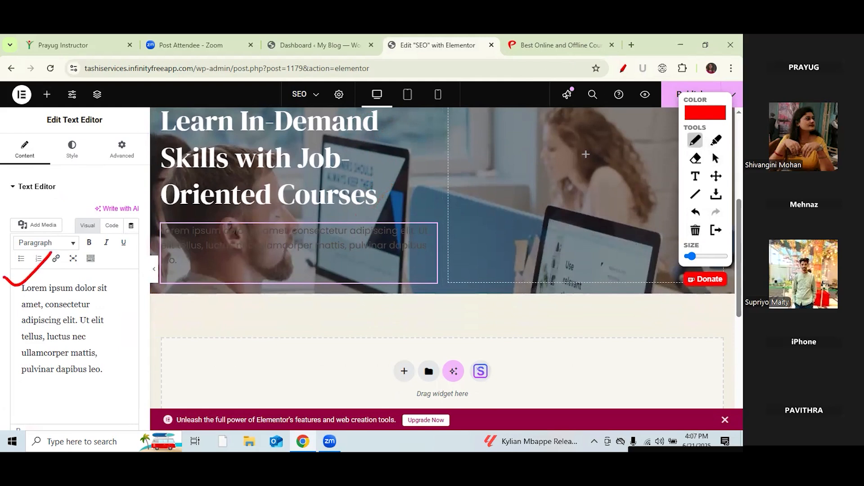
{"action": "left_click", "coordinate": [716, 158]}
Step: Delete the Lorem ipsum placeholder paragraph, then switch to the Prayug homepage
{"action": "scroll", "coordinate": [446, 252], "scroll_direction": "down", "scroll_amount": 1}
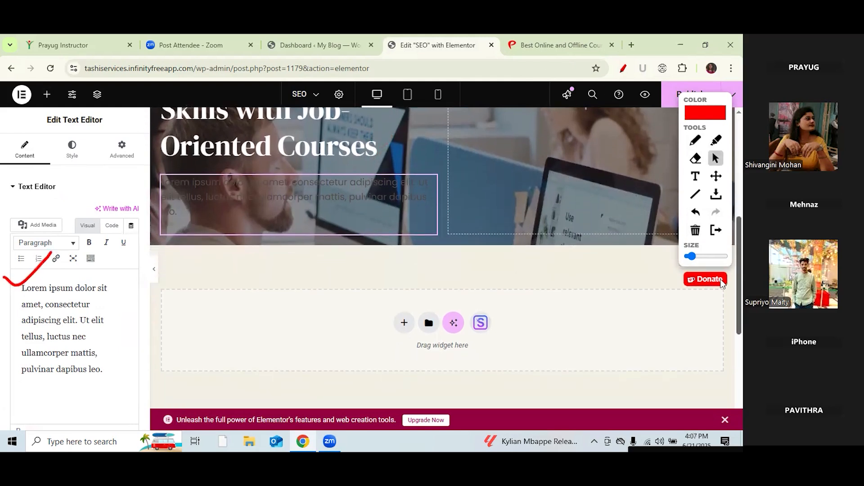
{"action": "left_click_drag", "start_coordinate": [104, 369], "coordinate": [11, 290]}
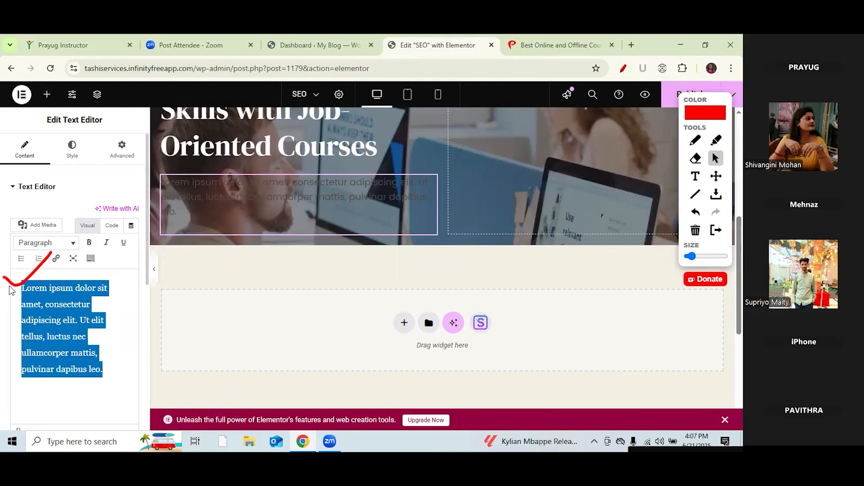
{"action": "key", "text": "BackSpace"}
{"action": "left_click", "coordinate": [577, 50]}
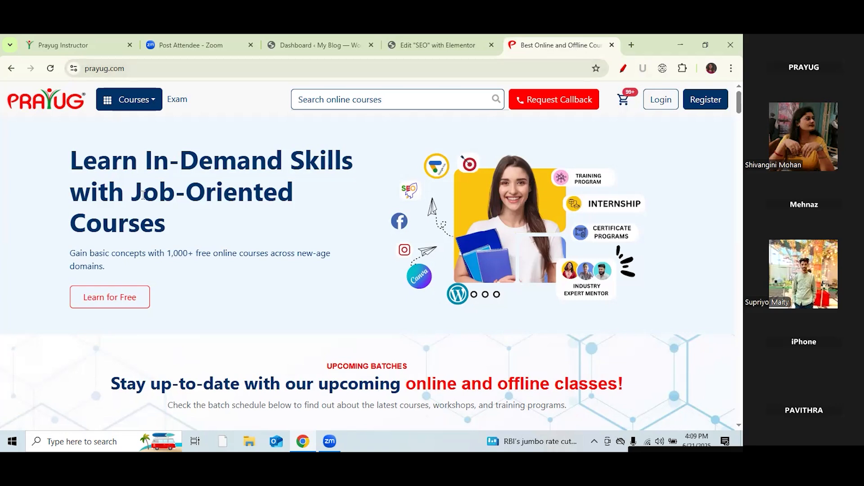
Step: Copy Prayug's 'Gain basic concepts with 1,000+ free online courses…' paragraph into the Elementor text block
{"action": "scroll", "coordinate": [367, 270], "scroll_direction": "down", "scroll_amount": 3}
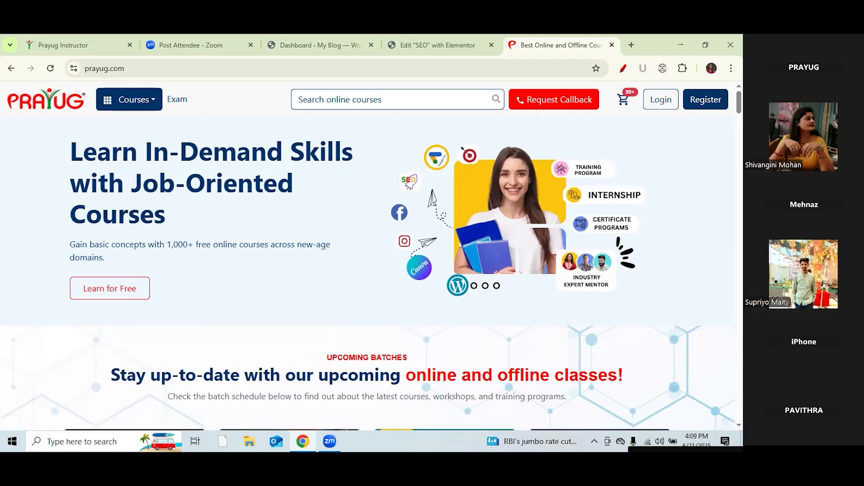
{"action": "scroll", "coordinate": [143, 269], "scroll_direction": "down", "scroll_amount": 9}
{"action": "scroll", "coordinate": [143, 270], "scroll_direction": "up", "scroll_amount": 2}
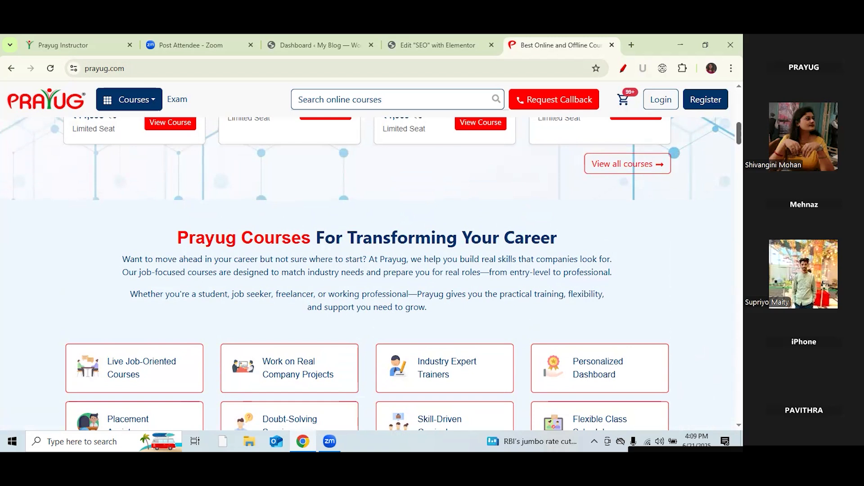
{"action": "scroll", "coordinate": [368, 270], "scroll_direction": "up", "scroll_amount": 5}
{"action": "scroll", "coordinate": [153, 193], "scroll_direction": "up", "scroll_amount": 4}
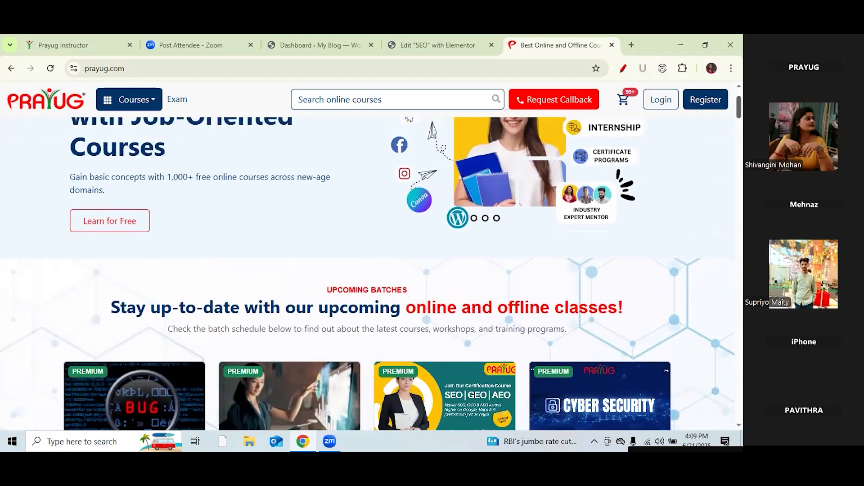
{"action": "left_click_drag", "start_coordinate": [67, 178], "coordinate": [107, 195]}
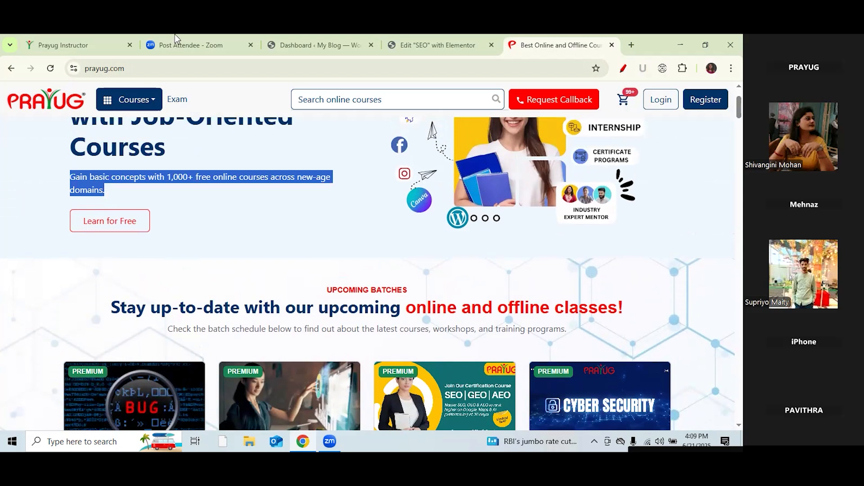
{"action": "left_click", "coordinate": [422, 45]}
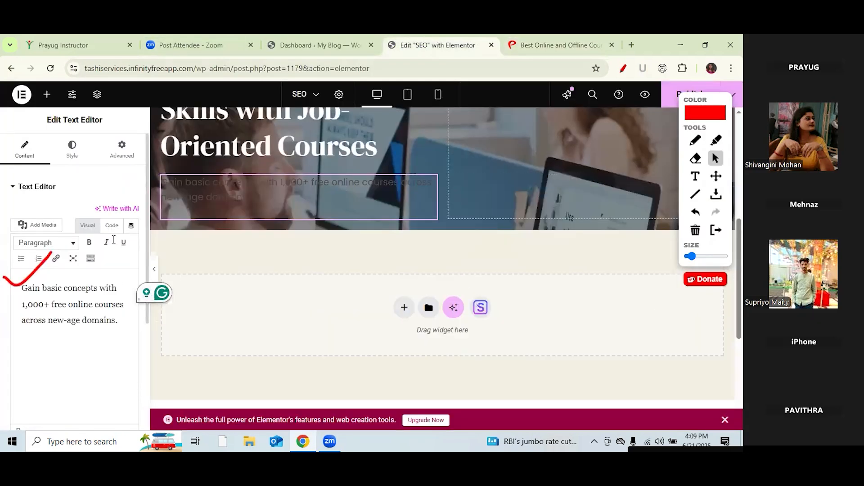
Step: Set the hero text block's Style text colour to #FFFFFF
{"action": "left_click", "coordinate": [72, 149]}
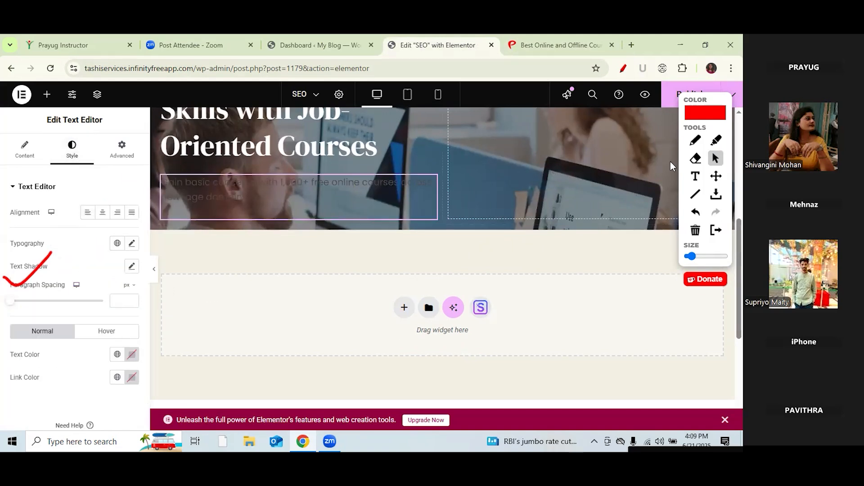
{"action": "left_click", "coordinate": [695, 140]}
{"action": "left_click_drag", "start_coordinate": [9, 362], "coordinate": [48, 361]}
{"action": "left_click", "coordinate": [716, 158]}
{"action": "left_click", "coordinate": [132, 360]}
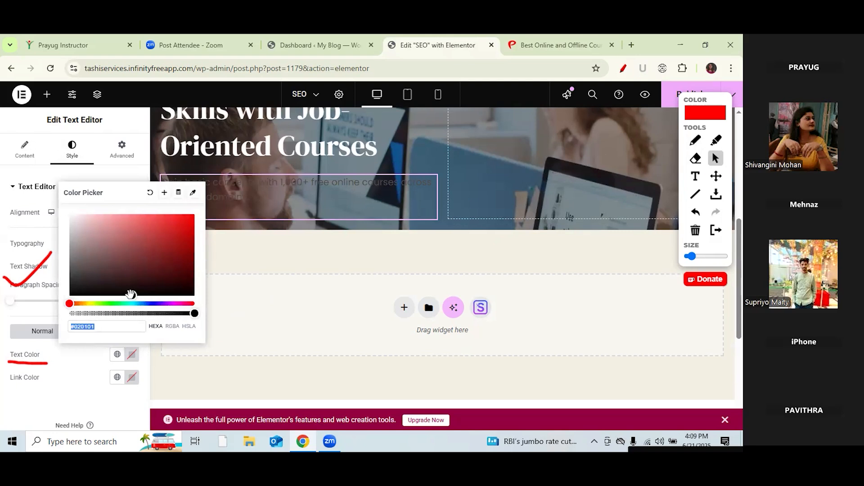
{"action": "type", "text": "#FFFFFF"}
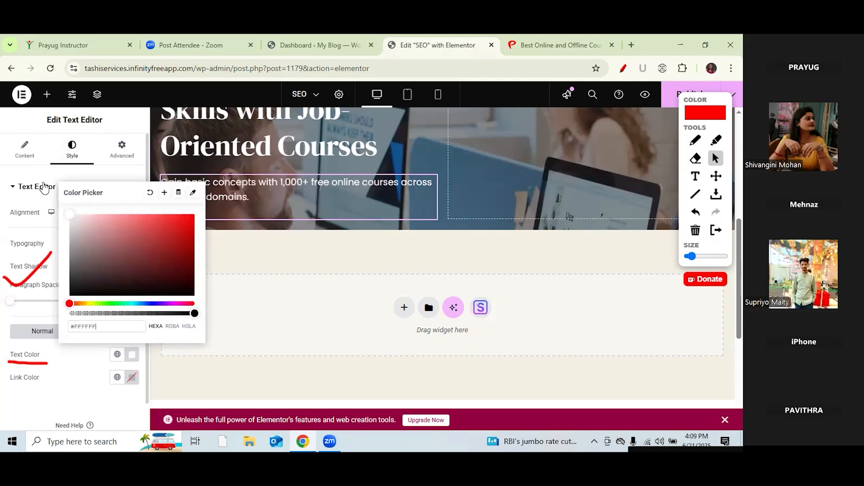
{"action": "left_click", "coordinate": [696, 231]}
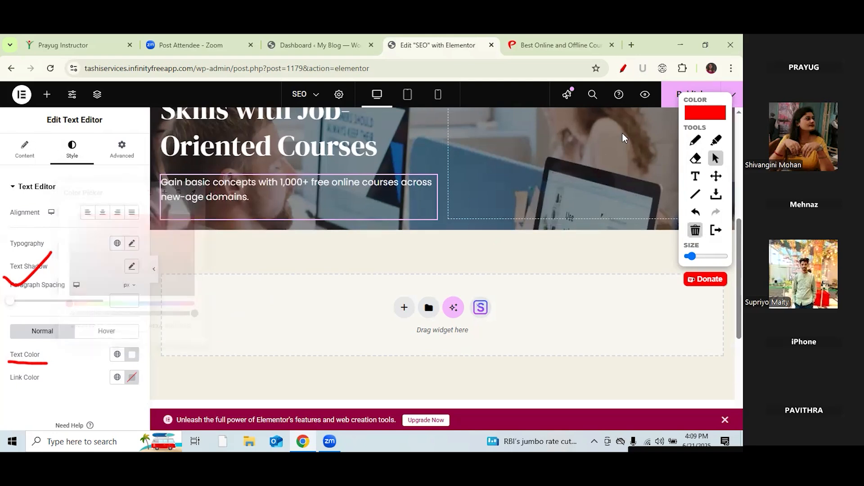
Step: Point out the Add Element icon and scroll the Elements panel down to Button
{"action": "left_click", "coordinate": [546, 45]}
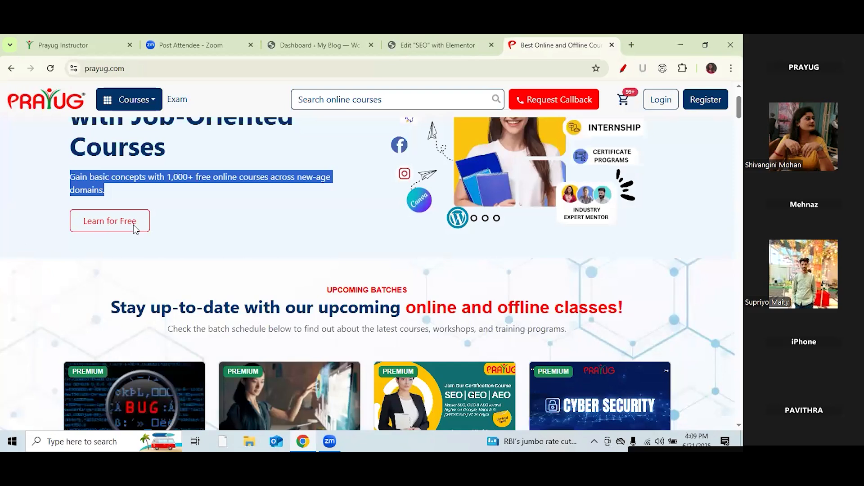
{"action": "left_click", "coordinate": [443, 47]}
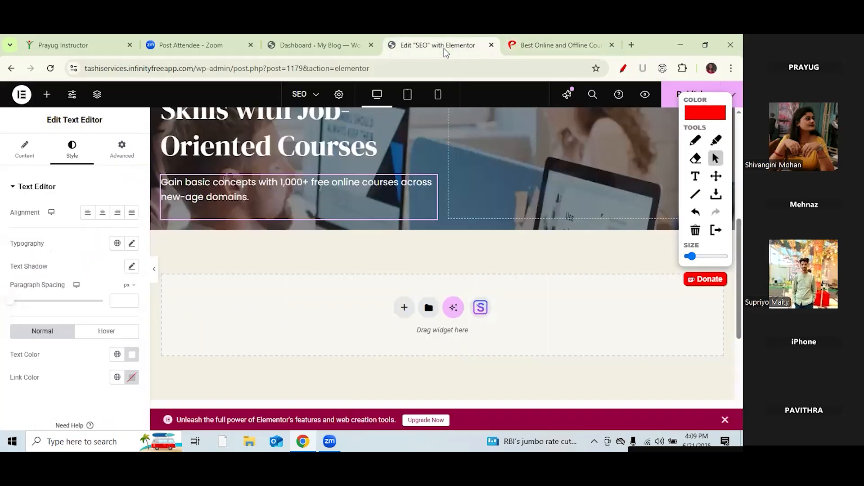
{"action": "left_click", "coordinate": [696, 141]}
{"action": "mouse_move", "coordinate": [36, 106]}
{"action": "left_mouse_down"}
{"action": "mouse_move", "coordinate": [54, 108]}
{"action": "mouse_move", "coordinate": [30, 100]}
{"action": "mouse_move", "coordinate": [47, 109]}
{"action": "left_mouse_up"}
{"action": "left_click", "coordinate": [714, 159]}
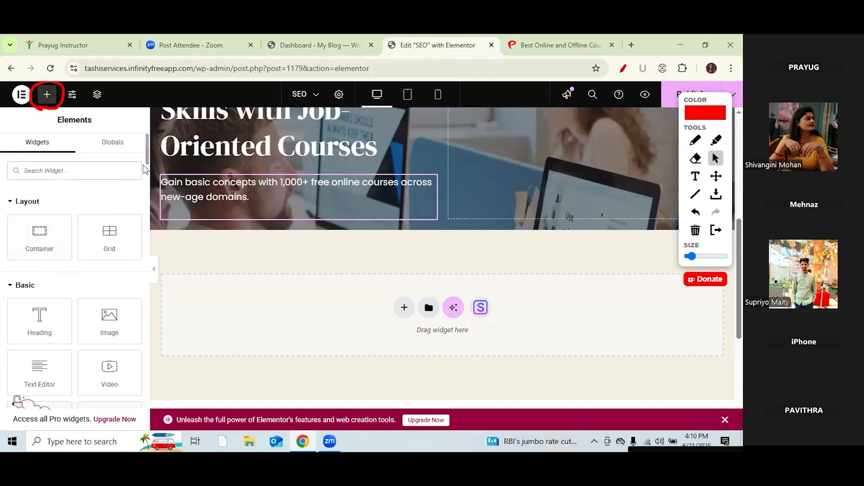
{"action": "scroll", "coordinate": [141, 178], "scroll_direction": "down", "scroll_amount": 5}
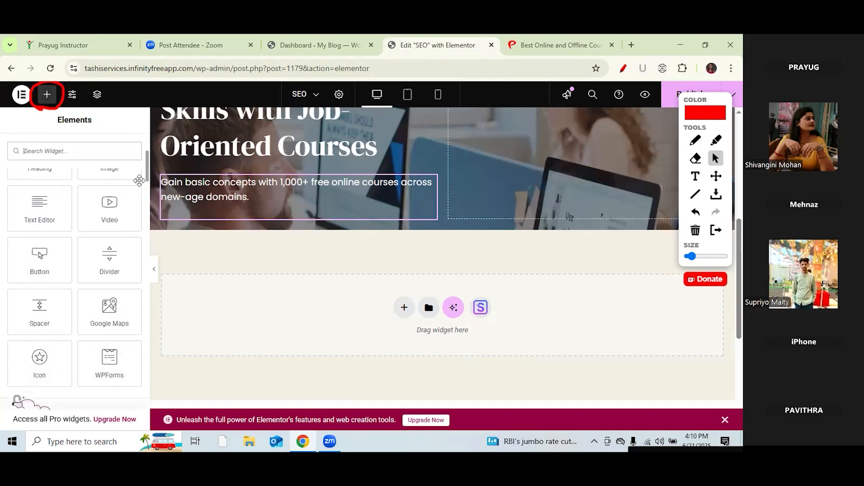
Step: Drag a Button widget below the hero description and underline its label setting
{"action": "left_click_drag", "start_coordinate": [39, 255], "coordinate": [238, 222]}
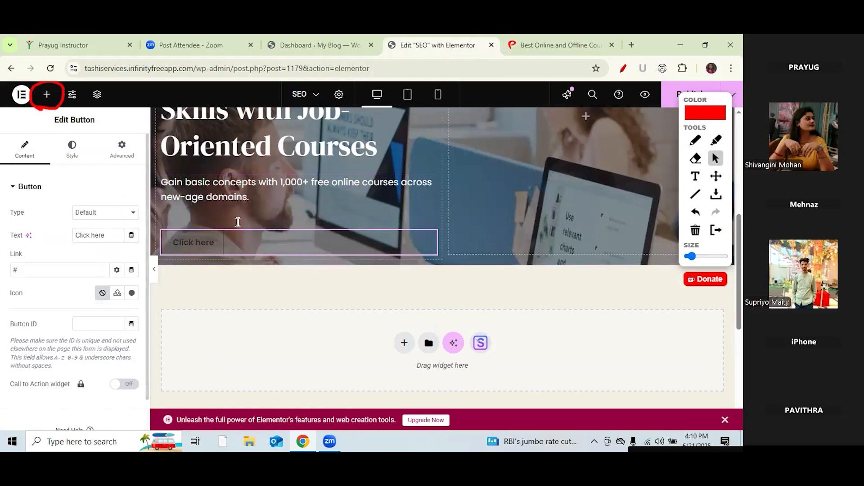
{"action": "left_click", "coordinate": [695, 141]}
{"action": "left_click_drag", "start_coordinate": [8, 241], "coordinate": [109, 242]}
{"action": "left_click", "coordinate": [716, 158]}
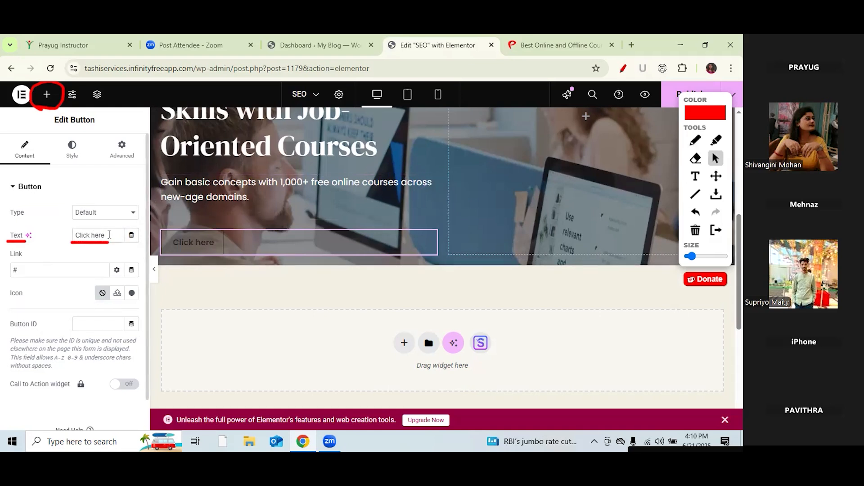
Step: Change the button text from 'Click here' to 'LEARN FOR FREE' and show its Style settings
{"action": "left_click", "coordinate": [109, 235]}
{"action": "key", "text": "BackSpace"}
{"action": "key", "text": "BackSpace"}
{"action": "key", "text": "BackSpace"}
{"action": "key", "text": "BackSpace"}
{"action": "key", "text": "BackSpace"}
{"action": "key", "text": "BackSpace"}
{"action": "key", "text": "BackSpace"}
{"action": "key", "text": "BackSpace"}
{"action": "key", "text": "BackSpace"}
{"action": "key", "text": "BackSpace"}
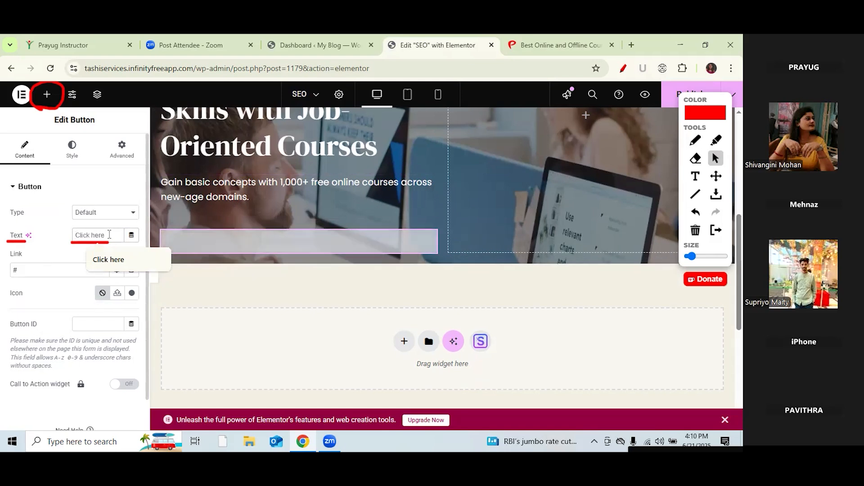
{"action": "type", "text": "Lear"}
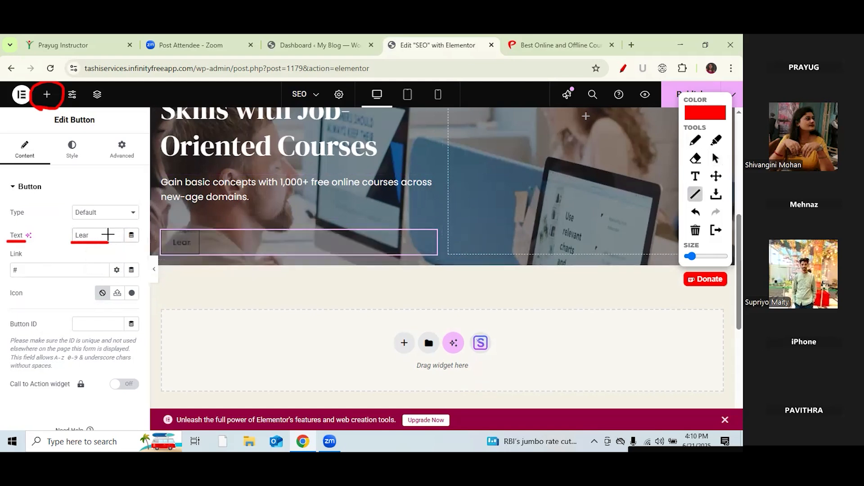
{"action": "key", "text": "BackSpace"}
{"action": "key", "text": "BackSpace"}
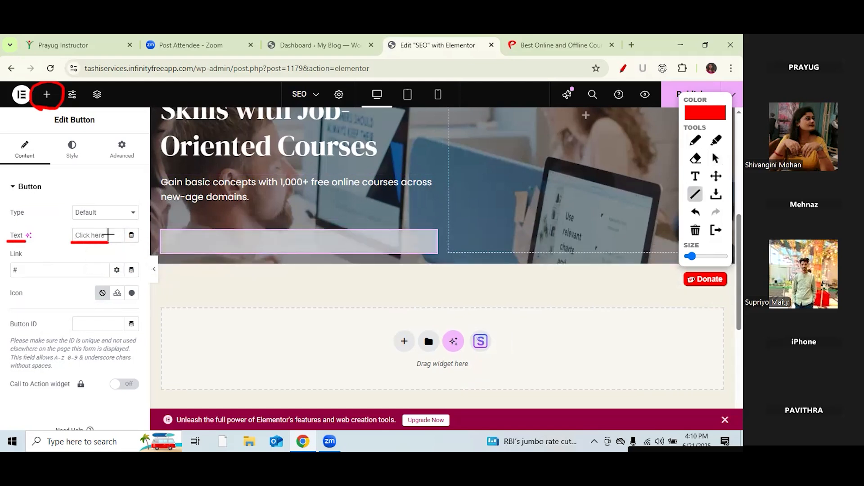
{"action": "type", "text": "LEAR"}
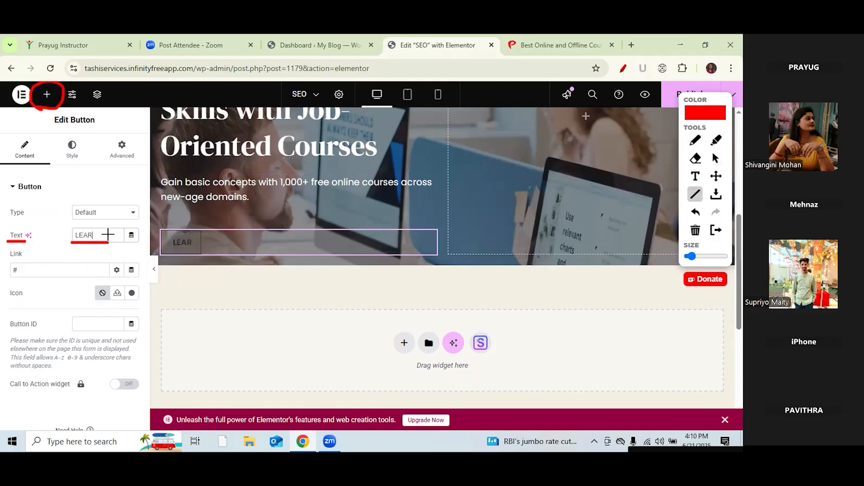
{"action": "type", "text": "N FOR FREE"}
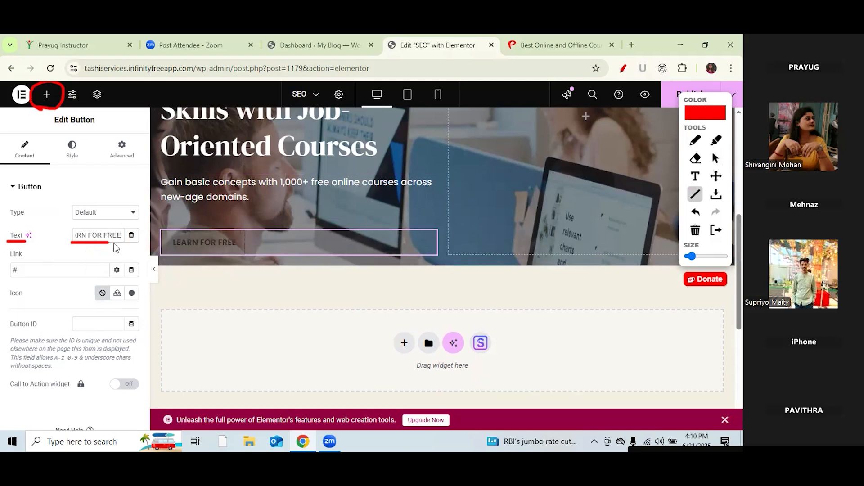
{"action": "left_click", "coordinate": [73, 155]}
{"action": "left_click", "coordinate": [716, 158]}
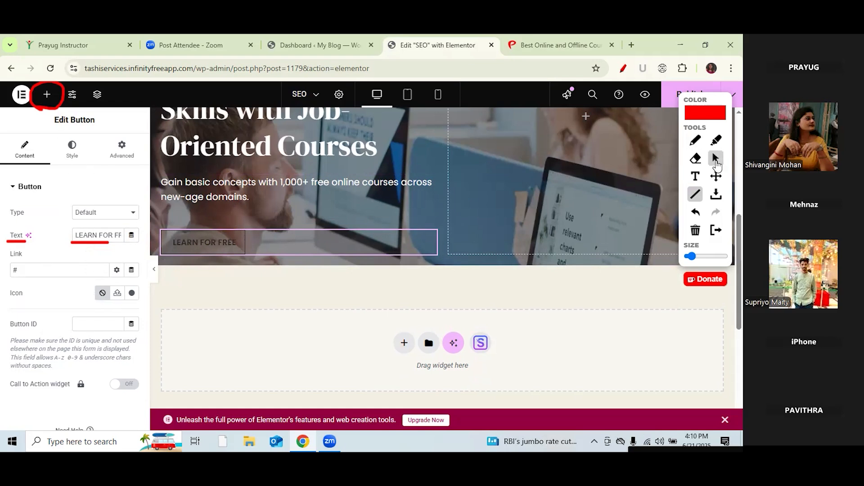
{"action": "left_click", "coordinate": [74, 156]}
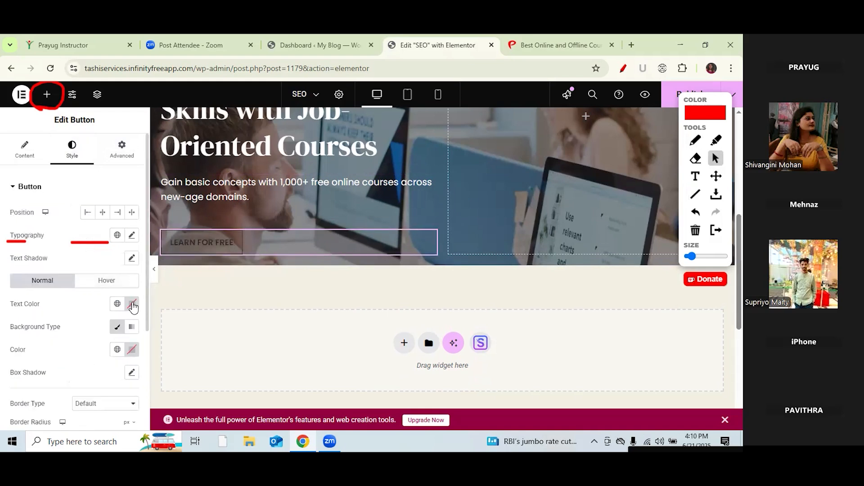
Step: Set the LEARN FOR FREE button text colour to white
{"action": "left_click", "coordinate": [131, 304]}
{"action": "left_click_drag", "start_coordinate": [131, 246], "coordinate": [58, 167]}
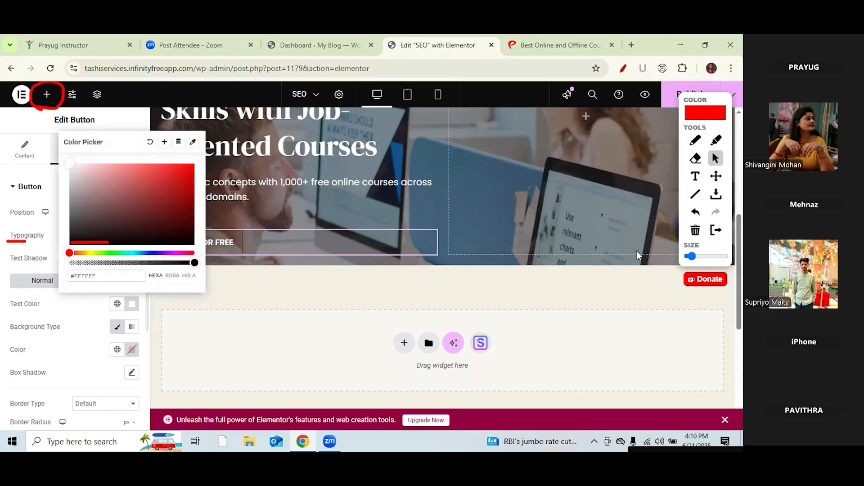
{"action": "left_click", "coordinate": [696, 230]}
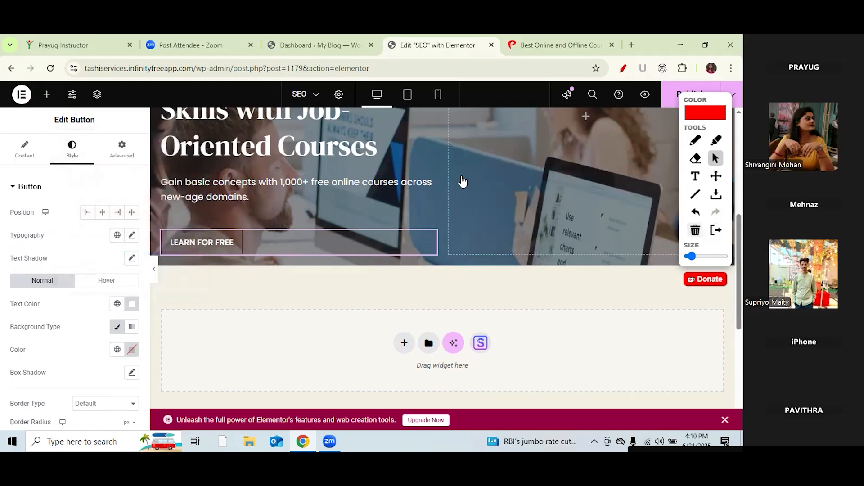
Step: Show the button's Text and Link settings and mark both fields with annotation strokes
{"action": "left_click", "coordinate": [24, 150]}
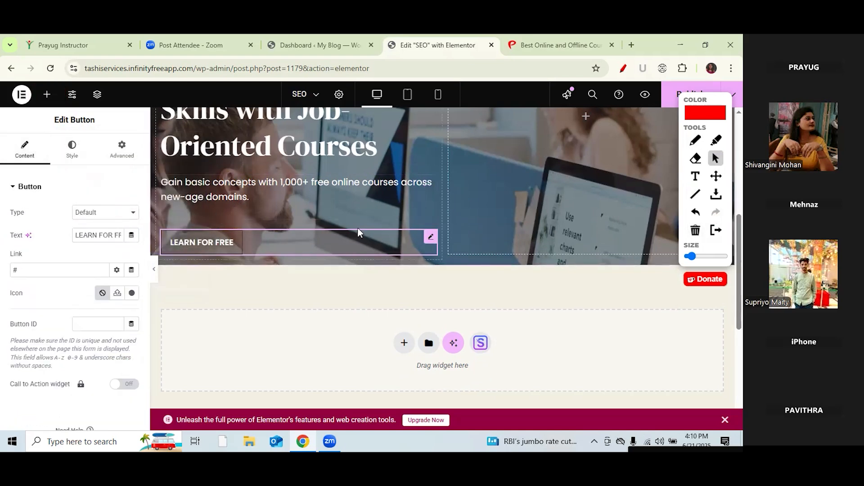
{"action": "left_click", "coordinate": [693, 141]}
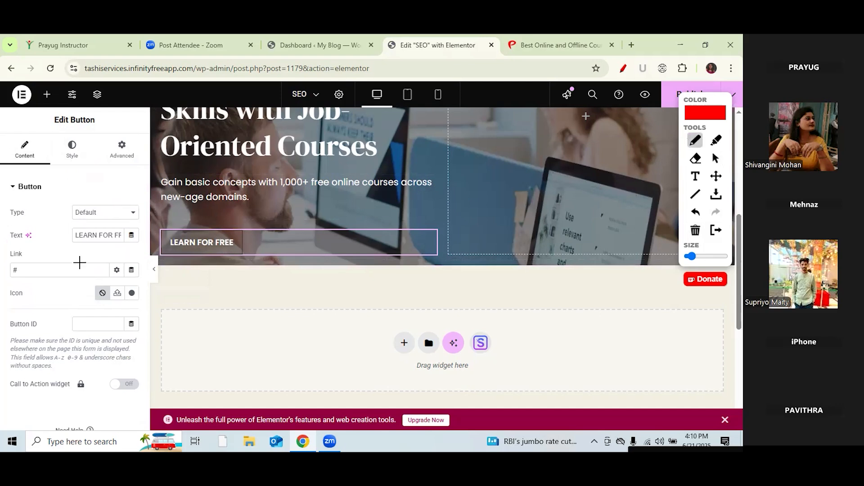
{"action": "left_click_drag", "start_coordinate": [74, 242], "coordinate": [113, 241]}
{"action": "left_click_drag", "start_coordinate": [24, 255], "coordinate": [51, 236]}
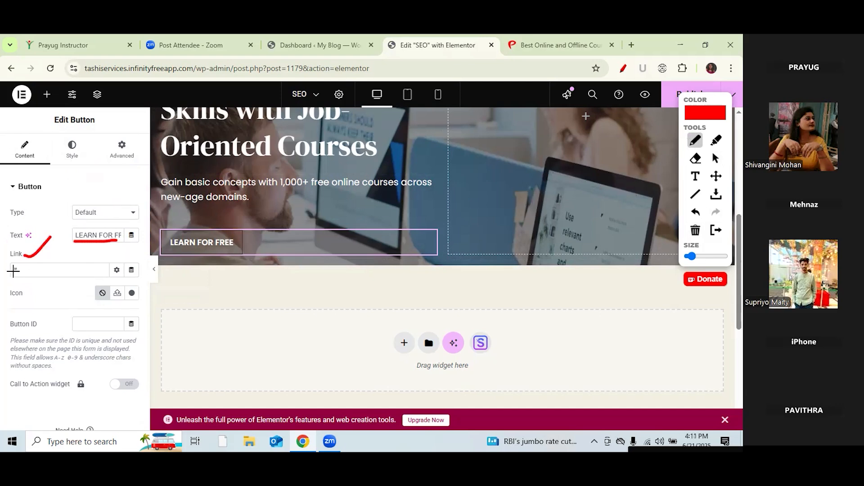
{"action": "left_click_drag", "start_coordinate": [9, 277], "coordinate": [34, 282]}
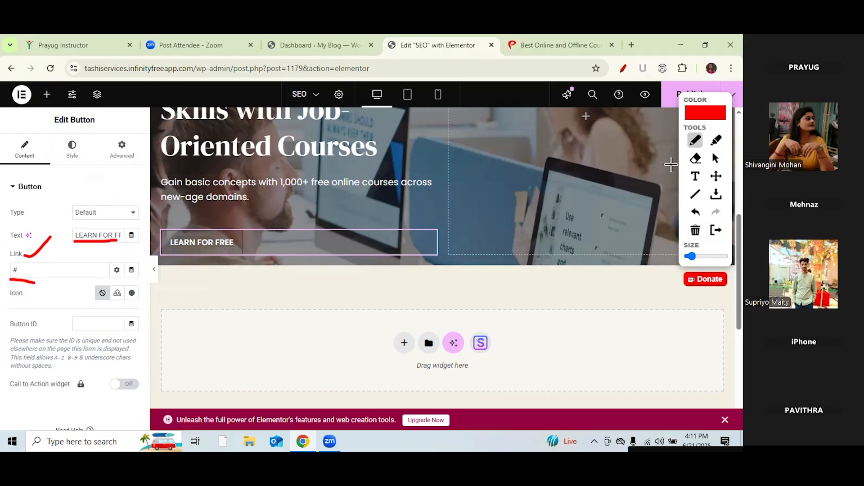
Step: Drop a Spacer widget under the LEARN FOR FREE button and set its Space to 60 px
{"action": "left_click", "coordinate": [695, 230]}
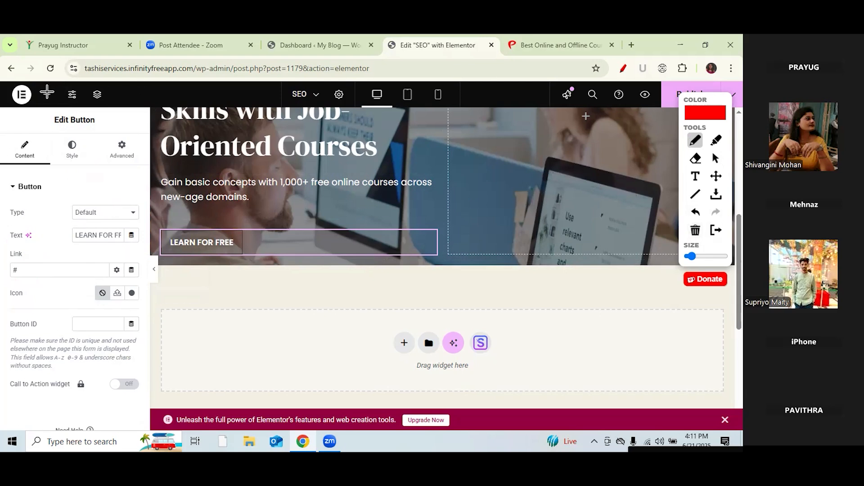
{"action": "left_click", "coordinate": [716, 158]}
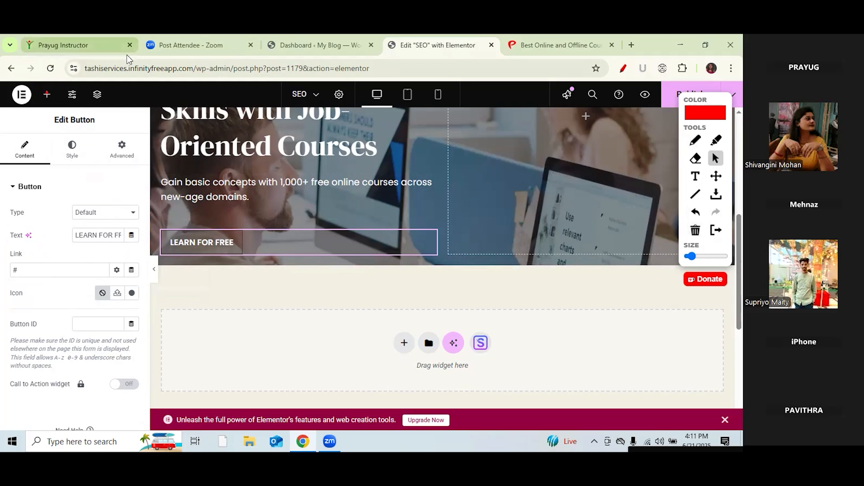
{"action": "left_click", "coordinate": [47, 95]}
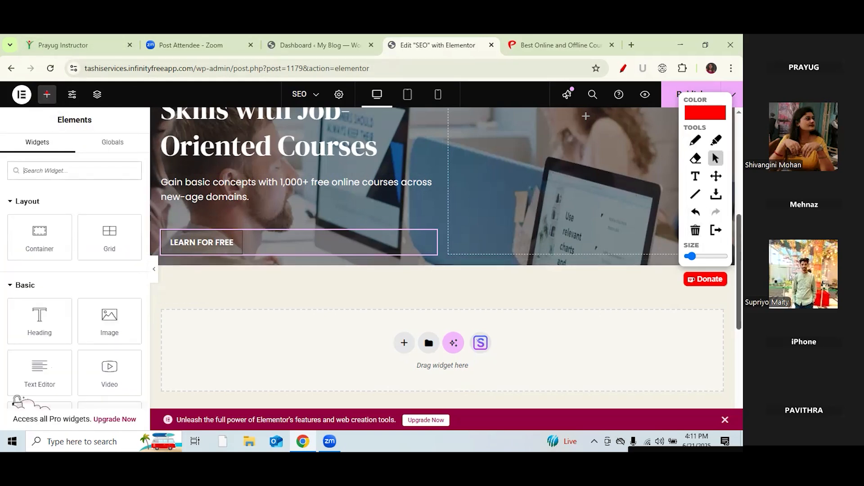
{"action": "scroll", "coordinate": [497, 198], "scroll_direction": "up", "scroll_amount": 2}
{"action": "scroll", "coordinate": [443, 258], "scroll_direction": "up", "scroll_amount": 3}
{"action": "scroll", "coordinate": [443, 258], "scroll_direction": "down", "scroll_amount": 4}
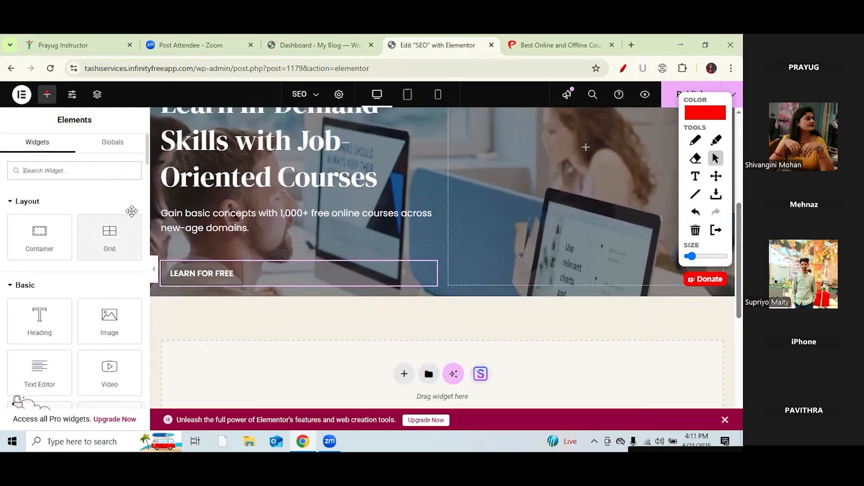
{"action": "scroll", "coordinate": [90, 225], "scroll_direction": "down", "scroll_amount": 4}
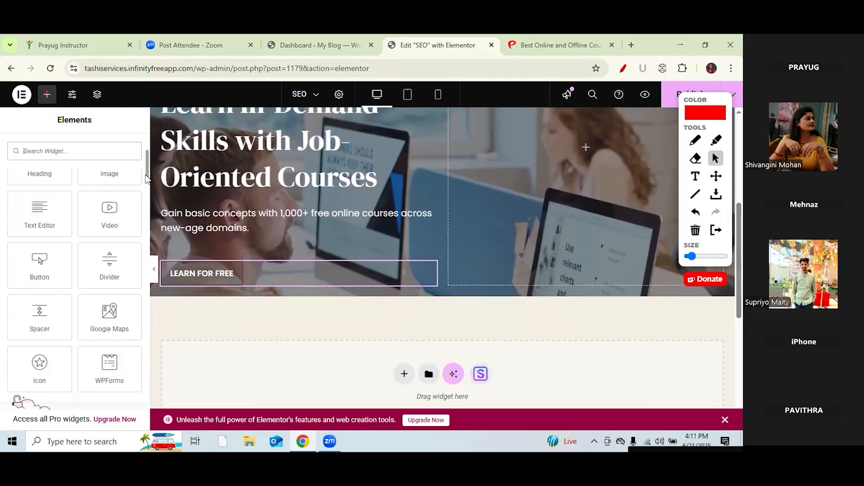
{"action": "left_click_drag", "start_coordinate": [22, 320], "coordinate": [252, 288]}
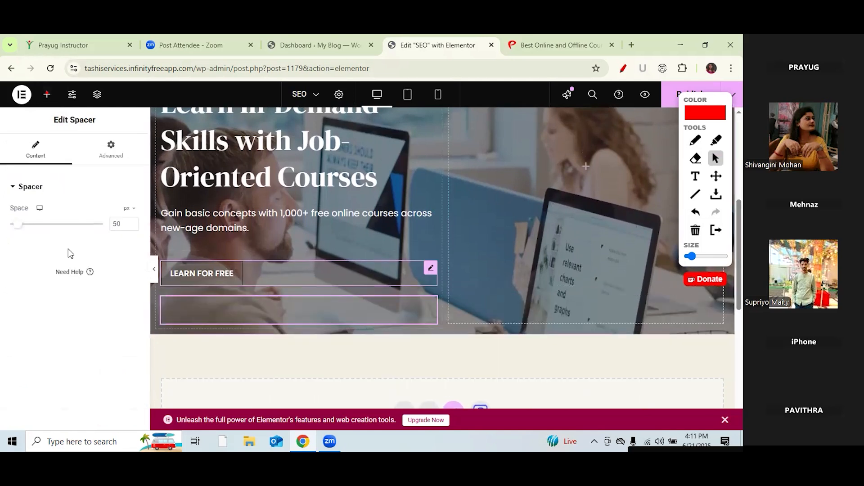
{"action": "key", "text": "BackSpace"}
{"action": "type", "text": "6"}
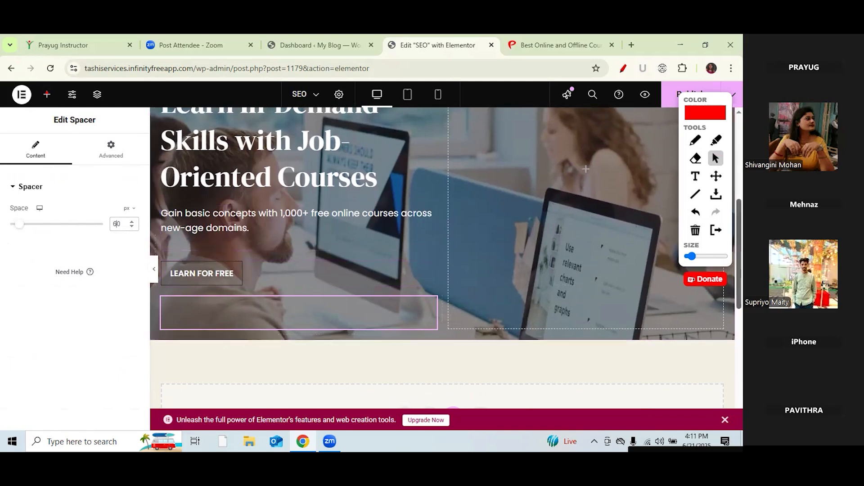
Step: Create a single-column Flexbox section below the hero
{"action": "scroll", "coordinate": [586, 212], "scroll_direction": "down", "scroll_amount": 2}
{"action": "scroll", "coordinate": [586, 140], "scroll_direction": "down", "scroll_amount": 3}
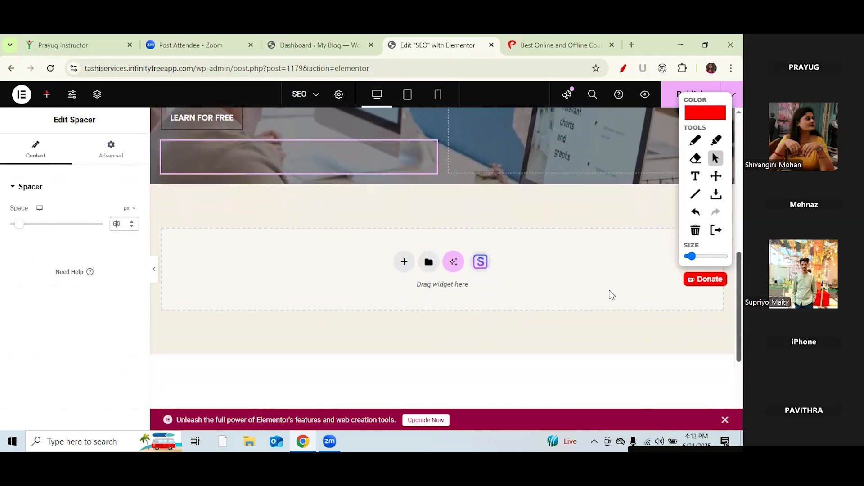
{"action": "left_click", "coordinate": [406, 265]}
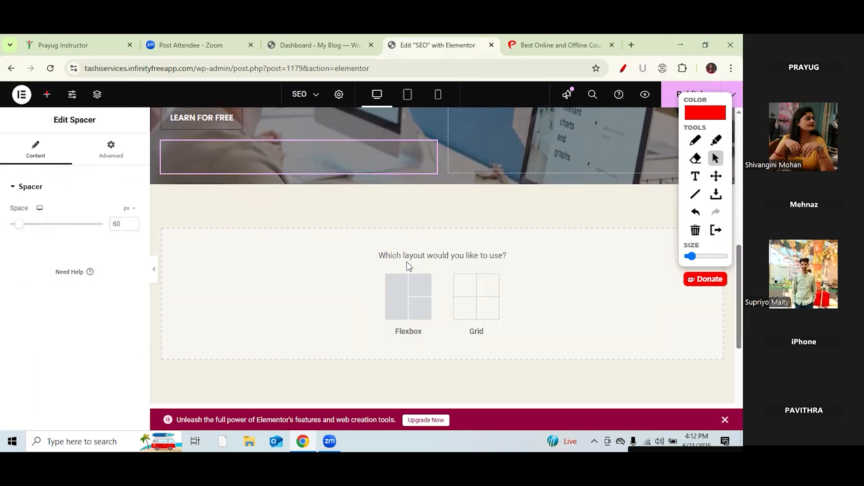
{"action": "left_click", "coordinate": [410, 307]}
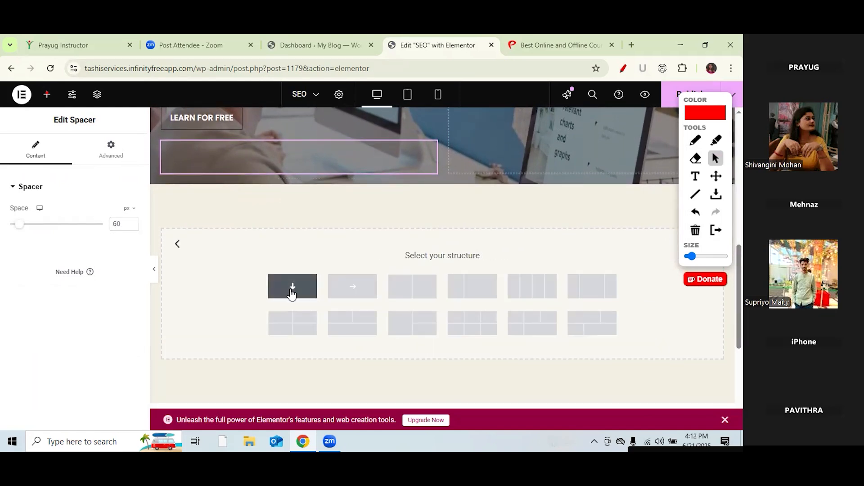
{"action": "left_click", "coordinate": [292, 288]}
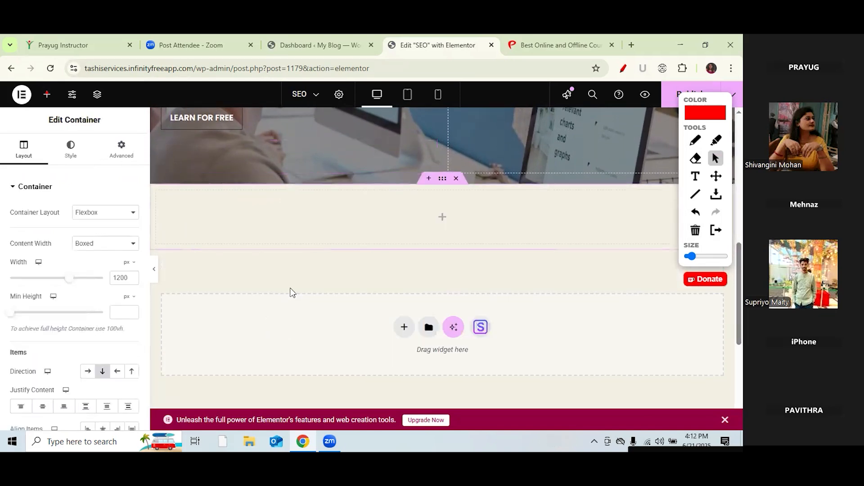
{"action": "left_click", "coordinate": [73, 152]}
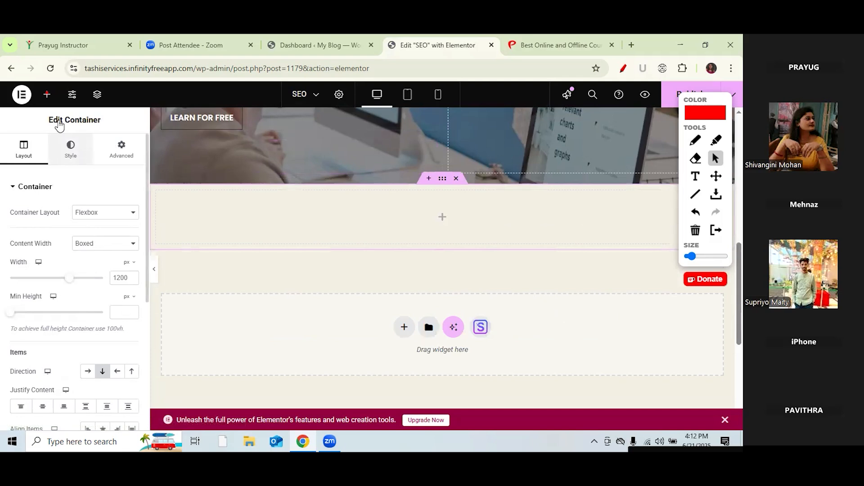
Step: Drag a Spacer widget into the new empty section
{"action": "left_click", "coordinate": [47, 95]}
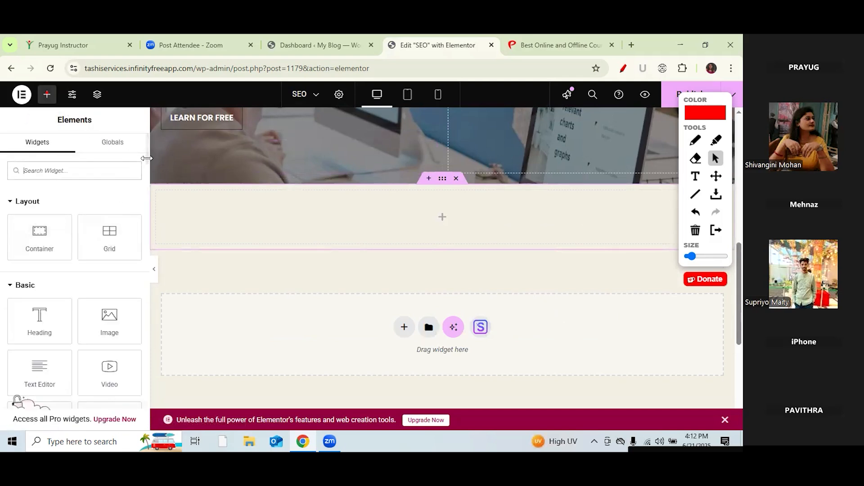
{"action": "left_click_drag", "start_coordinate": [147, 158], "coordinate": [146, 182]}
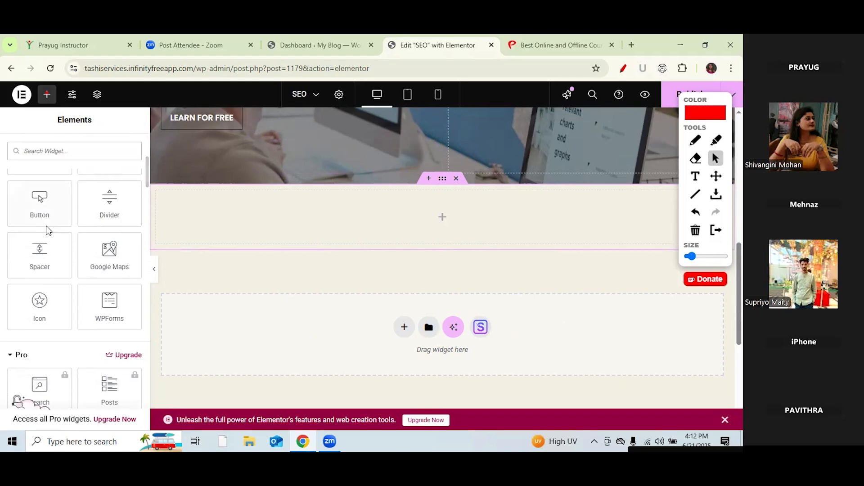
{"action": "left_click_drag", "start_coordinate": [40, 252], "coordinate": [447, 218]}
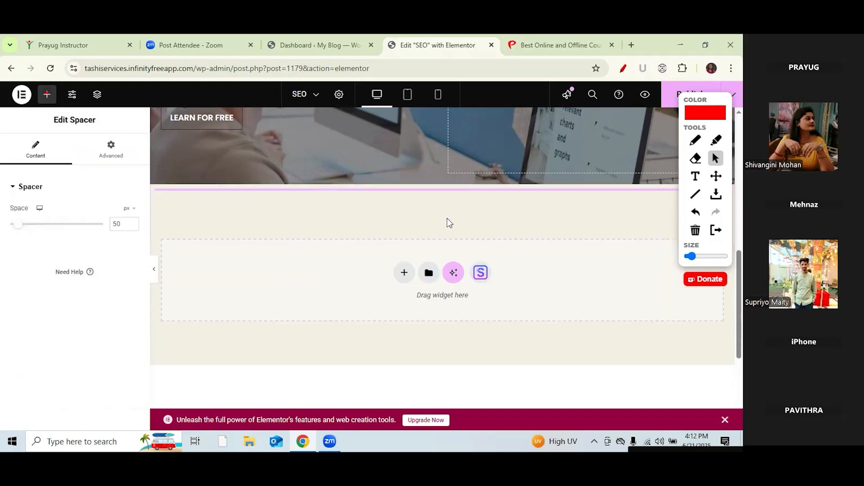
Step: Change the new section's spacer height to 80 px
{"action": "left_click", "coordinate": [118, 224]}
{"action": "key", "text": "BackSpace"}
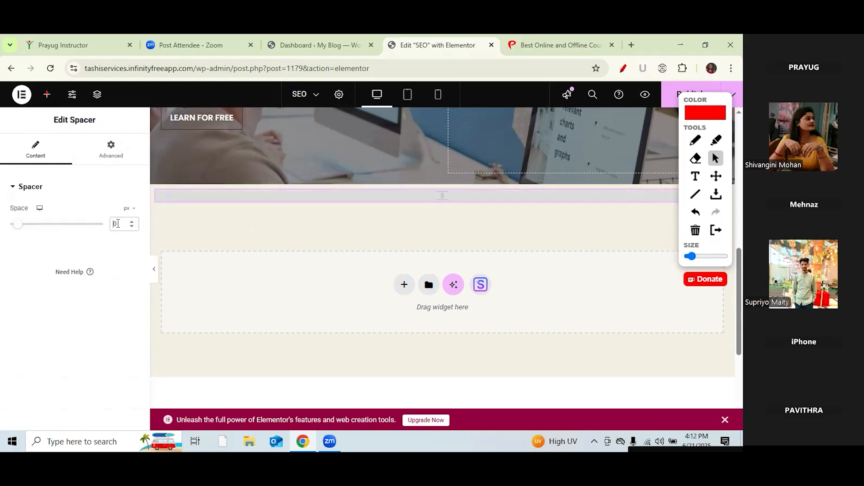
{"action": "type", "text": "80"}
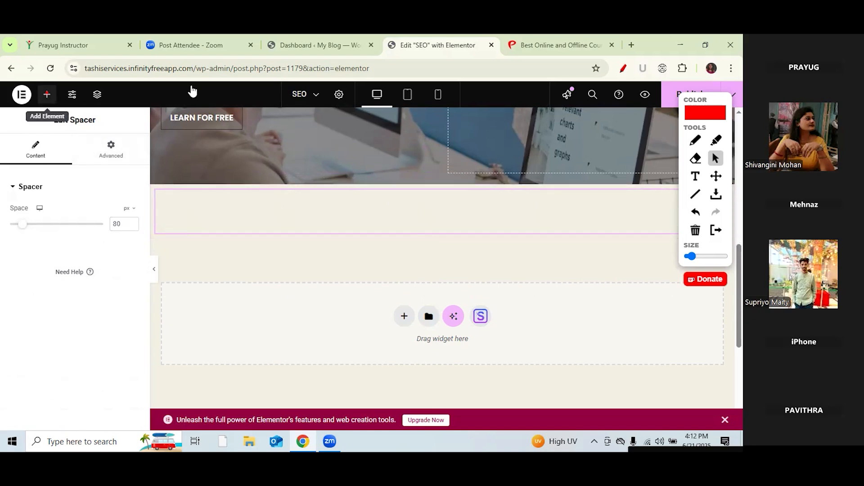
{"action": "left_click", "coordinate": [47, 94]}
Step: Annotate the hero image and the new spacer with check marks and strokes, then erase them
{"action": "left_click", "coordinate": [695, 141]}
{"action": "mouse_move", "coordinate": [274, 151]}
{"action": "left_mouse_down"}
{"action": "mouse_move", "coordinate": [286, 153]}
{"action": "mouse_move", "coordinate": [351, 105]}
{"action": "left_mouse_up"}
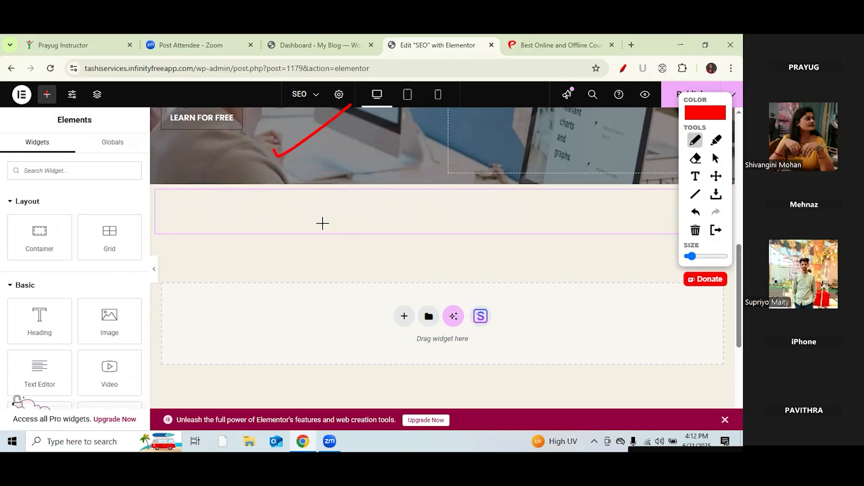
{"action": "left_click_drag", "start_coordinate": [314, 249], "coordinate": [374, 218]}
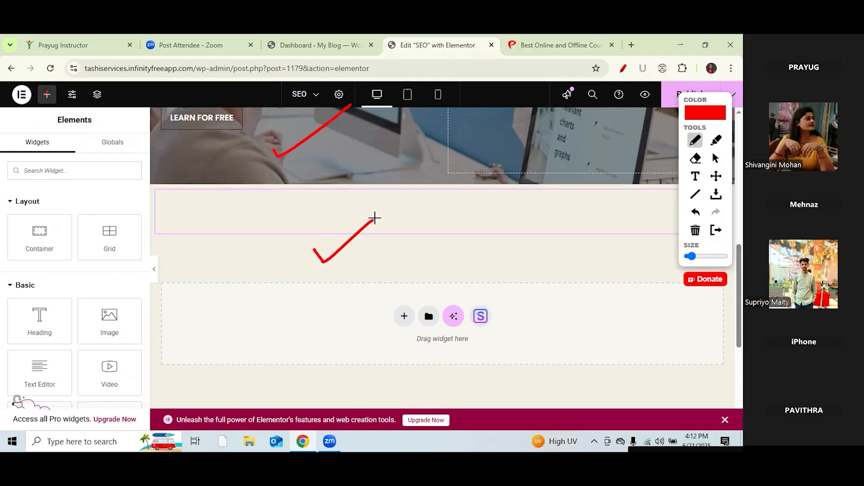
{"action": "mouse_move", "coordinate": [413, 199]}
{"action": "left_mouse_down"}
{"action": "mouse_move", "coordinate": [415, 228]}
{"action": "mouse_move", "coordinate": [401, 198]}
{"action": "left_mouse_up"}
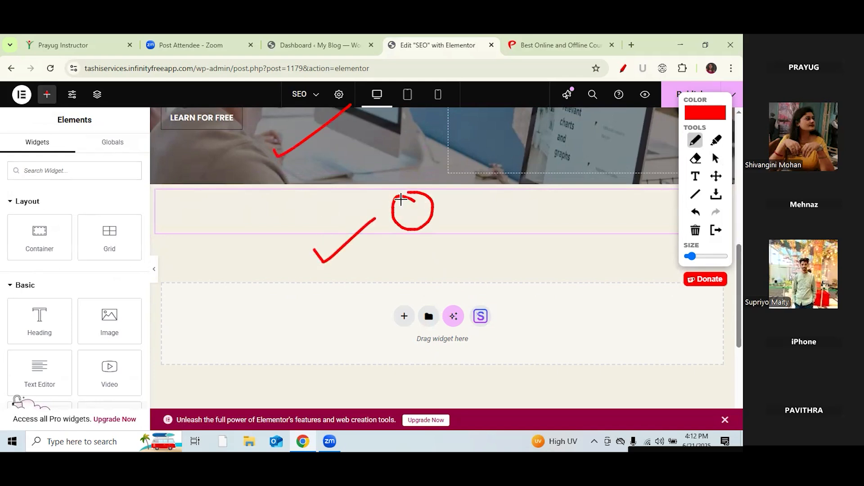
{"action": "mouse_move", "coordinate": [333, 168]}
{"action": "left_mouse_down"}
{"action": "mouse_move", "coordinate": [335, 212]}
{"action": "mouse_move", "coordinate": [334, 192]}
{"action": "left_mouse_up"}
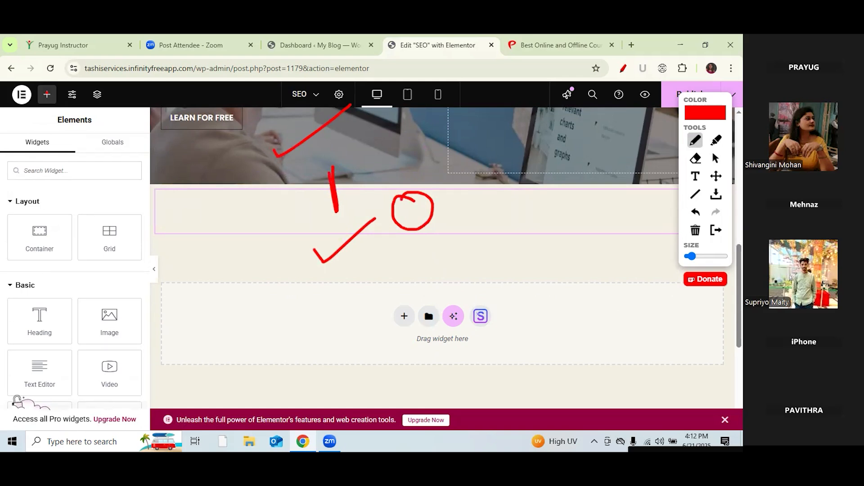
{"action": "left_click", "coordinate": [716, 159]}
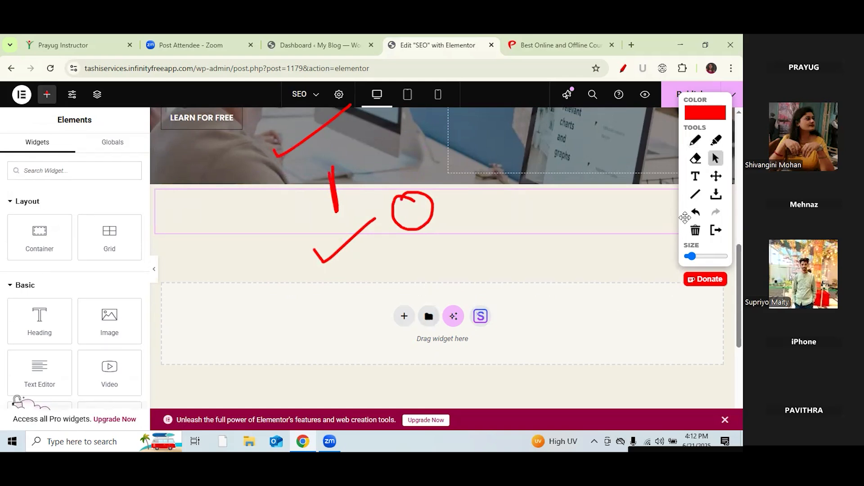
{"action": "left_click", "coordinate": [696, 230]}
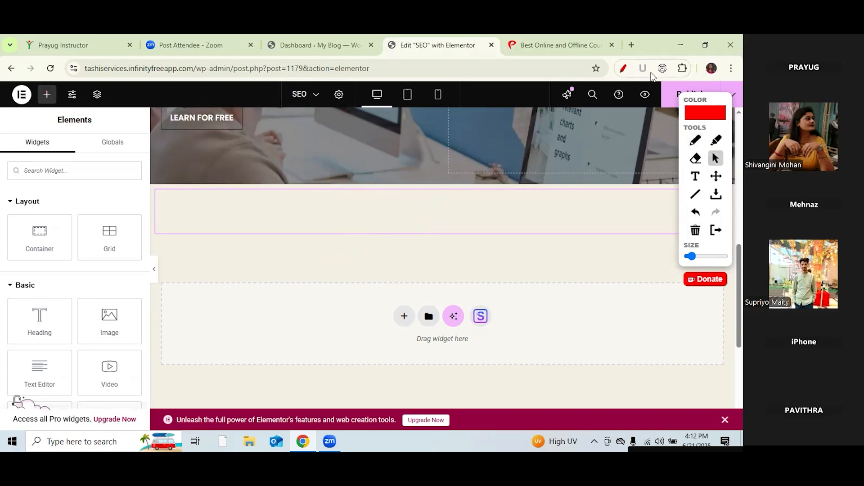
Step: Begin adding a Flexbox section at the bottom, then dismiss the structure picker
{"action": "left_click", "coordinate": [623, 68]}
{"action": "left_click", "coordinate": [405, 316]}
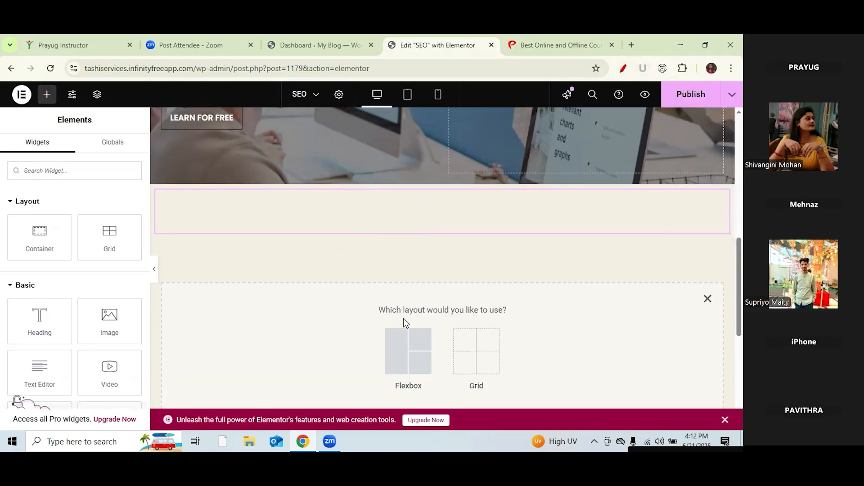
{"action": "left_click", "coordinate": [406, 349]}
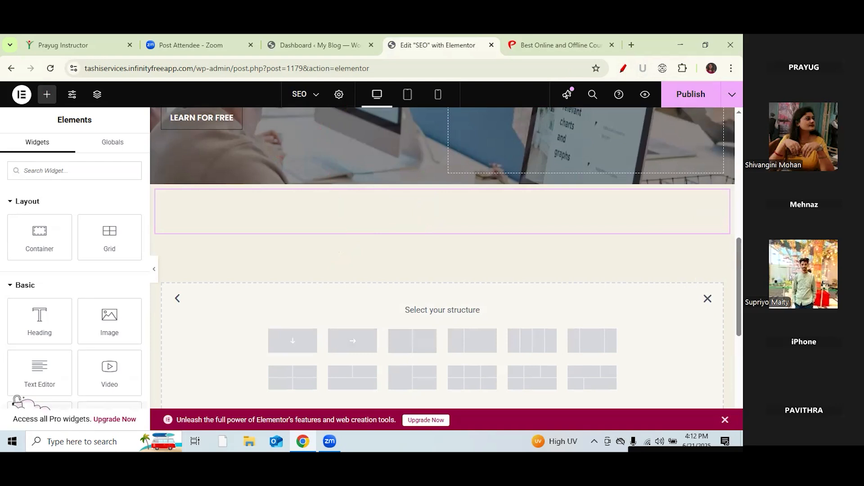
{"action": "scroll", "coordinate": [443, 271], "scroll_direction": "down", "scroll_amount": 2}
{"action": "left_click", "coordinate": [708, 216]}
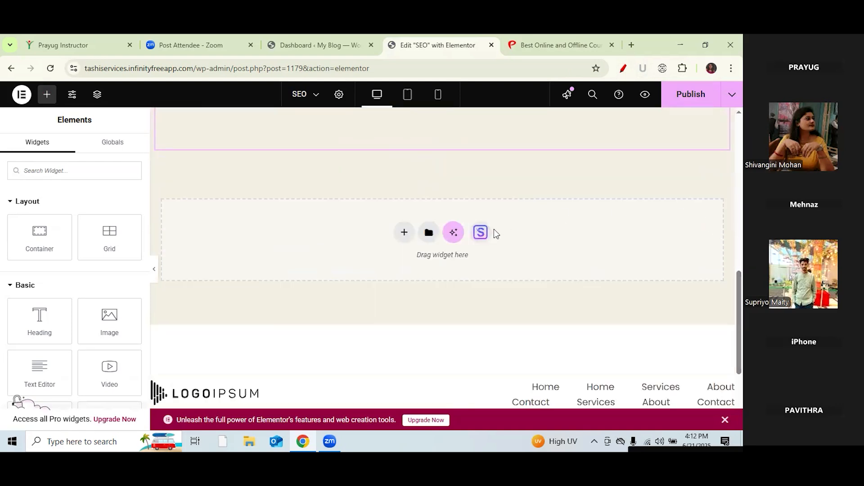
Step: Add a Grid container with one column and two stacked rows, checking the Prayug reference page
{"action": "left_click", "coordinate": [405, 232]}
{"action": "left_click", "coordinate": [471, 270]}
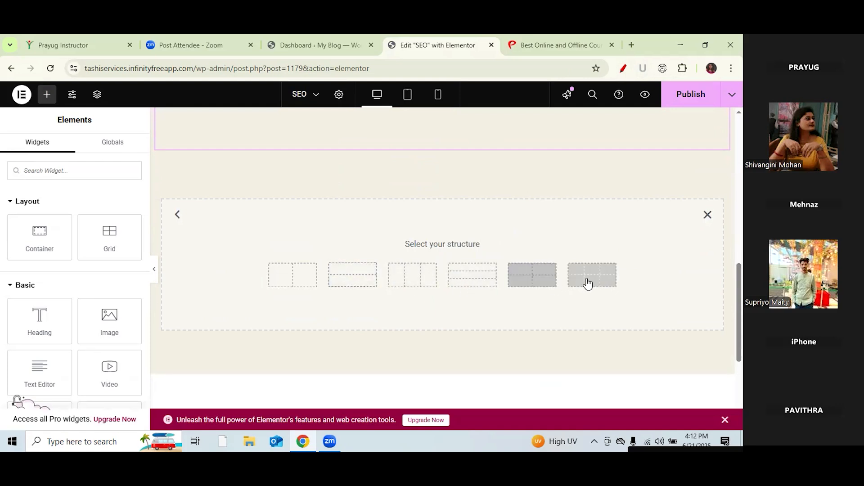
{"action": "left_click", "coordinate": [542, 43]}
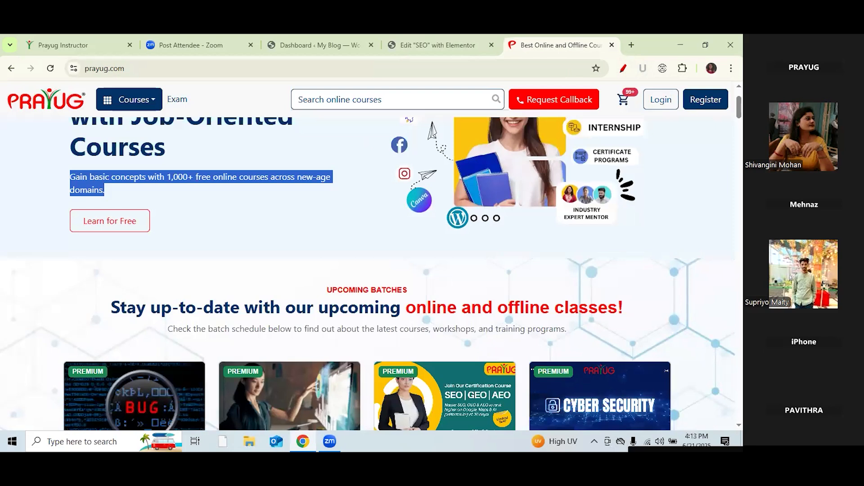
{"action": "scroll", "coordinate": [371, 264], "scroll_direction": "down", "scroll_amount": 1}
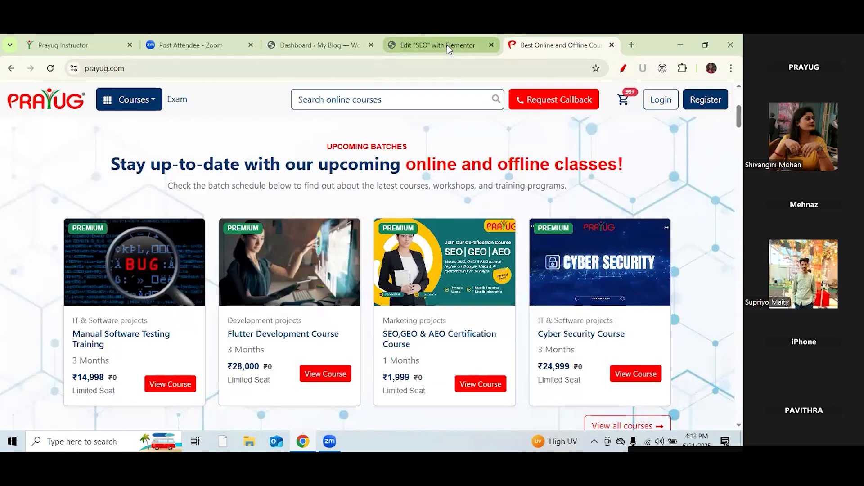
{"action": "left_click", "coordinate": [447, 45]}
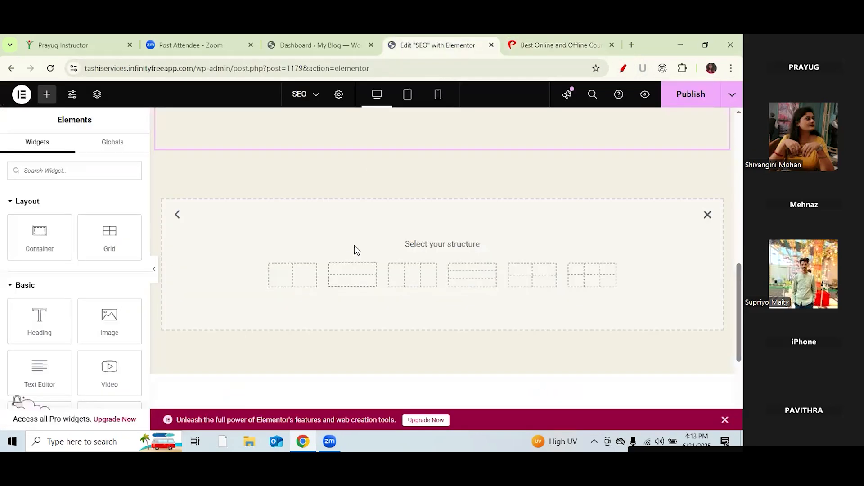
{"action": "left_click", "coordinate": [362, 276]}
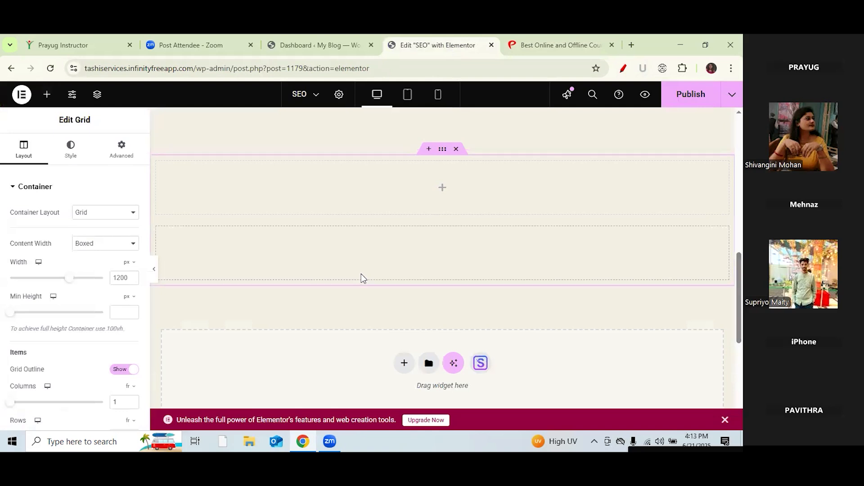
Step: Place a container and two Heading widgets into the new grid
{"action": "left_click", "coordinate": [47, 95]}
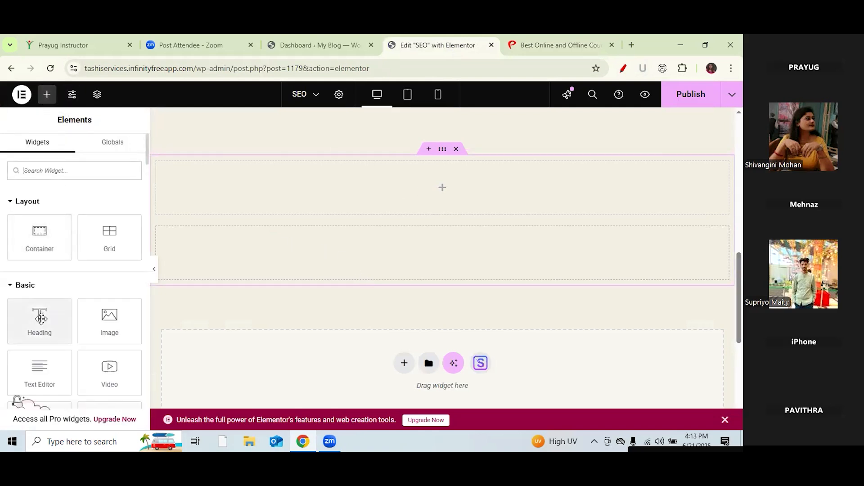
{"action": "left_click_drag", "start_coordinate": [40, 234], "coordinate": [442, 195]}
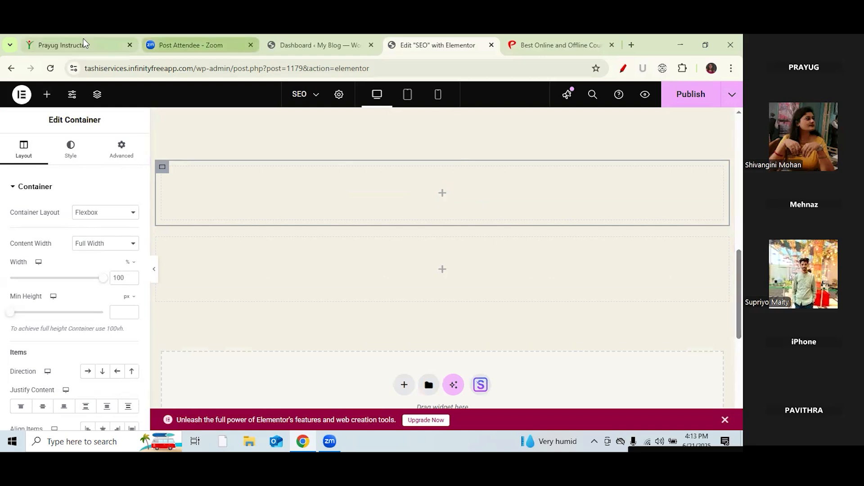
{"action": "left_click", "coordinate": [46, 103]}
{"action": "left_click_drag", "start_coordinate": [43, 322], "coordinate": [426, 206]}
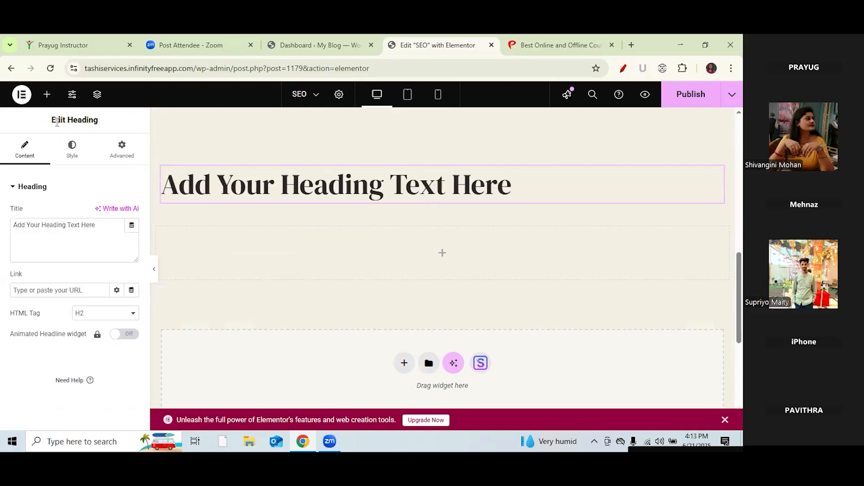
{"action": "left_click", "coordinate": [47, 95]}
{"action": "left_click_drag", "start_coordinate": [39, 326], "coordinate": [395, 203]}
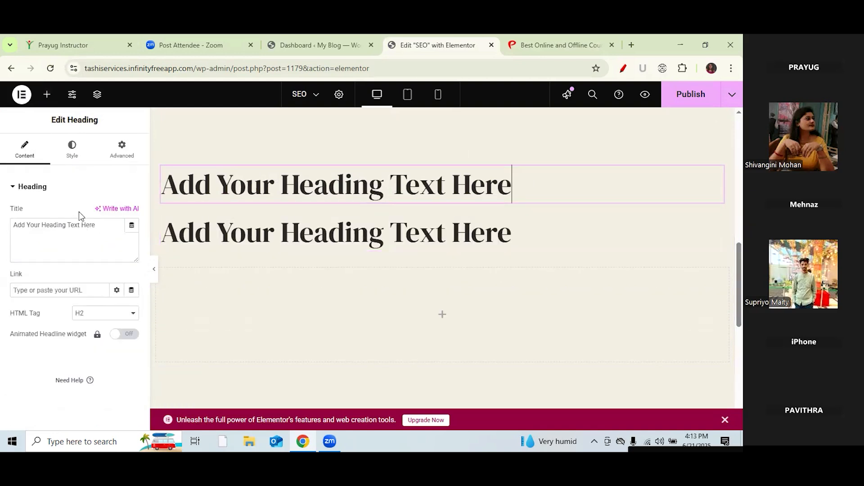
Step: Clear the first heading's placeholder title, then switch to the Prayug page
{"action": "left_click_drag", "start_coordinate": [95, 226], "coordinate": [7, 226]}
{"action": "key", "text": "BackSpace"}
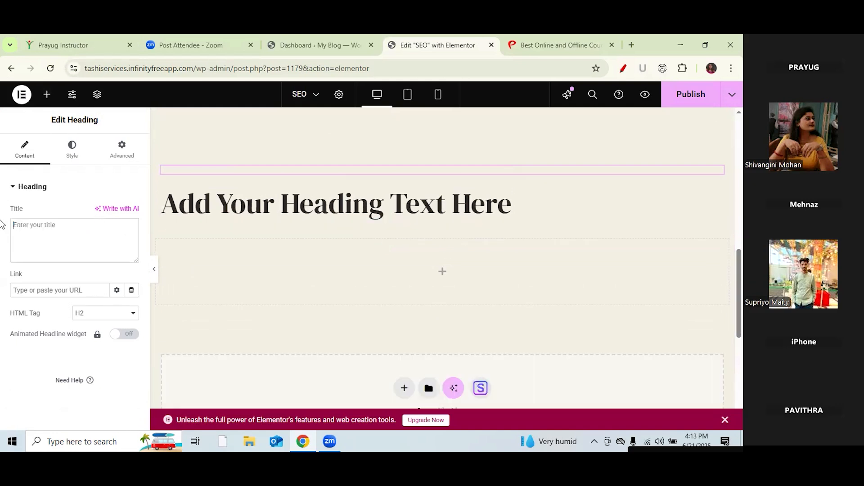
{"action": "key", "text": "ctrl+Tab"}
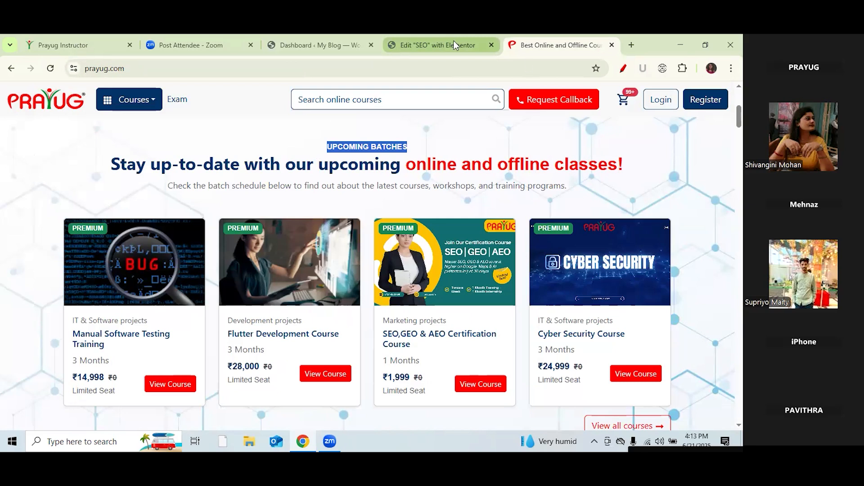
Step: Title the first heading 'Upcoming Batches', then select the second heading and view the Prayug page
{"action": "left_click", "coordinate": [435, 43]}
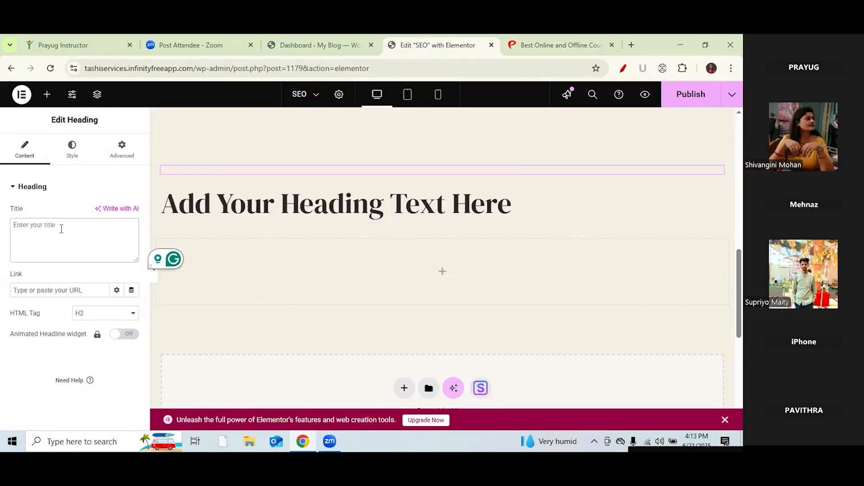
{"action": "type", "text": "Up"}
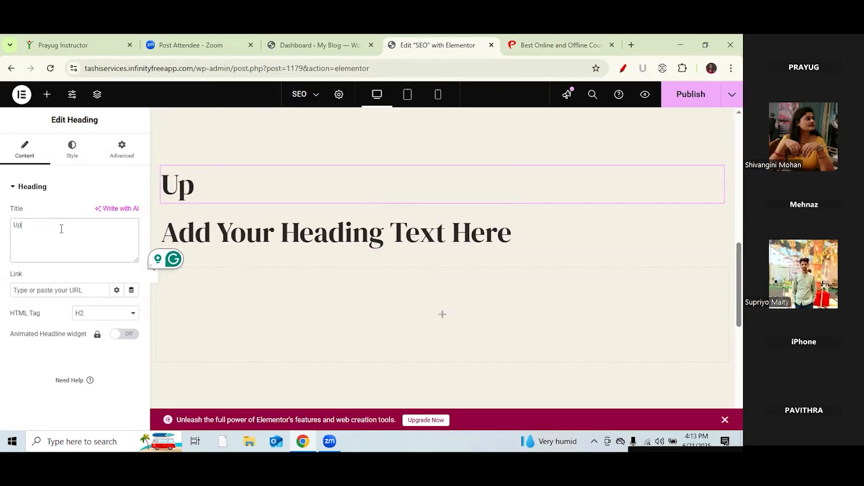
{"action": "type", "text": "comi"}
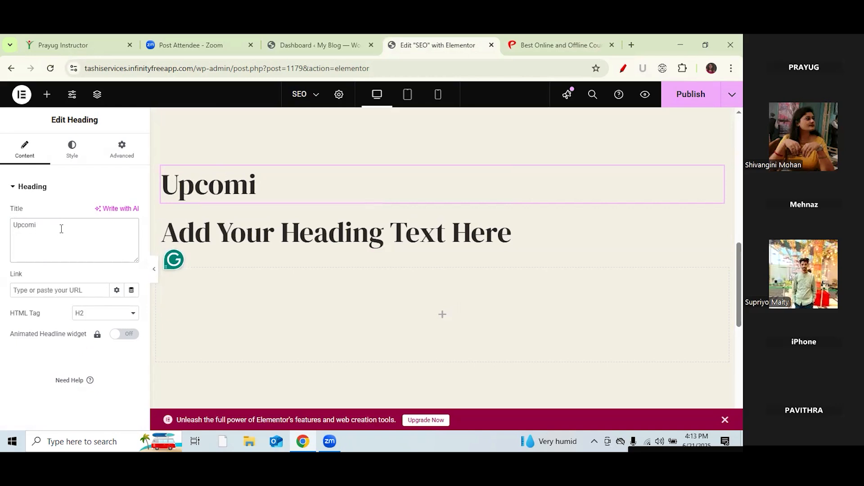
{"action": "type", "text": "ng Bateches"}
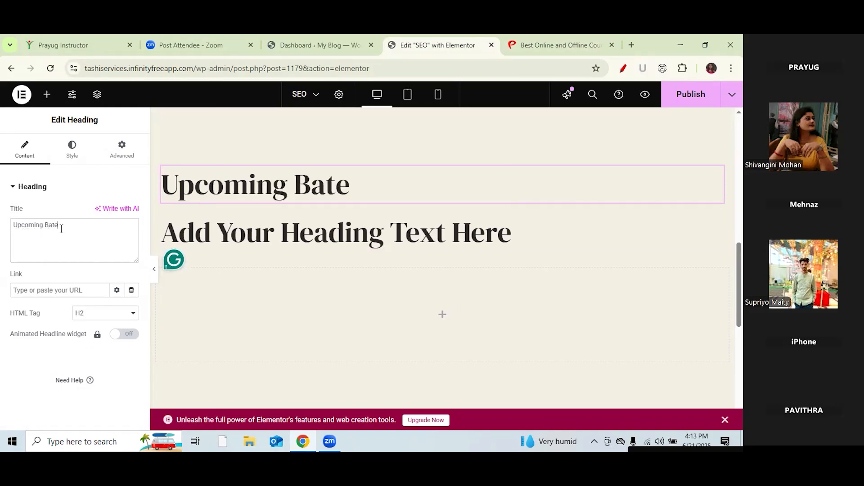
{"action": "key", "text": "BackSpace"}
{"action": "key", "text": "BackSpace"}
{"action": "key", "text": "BackSpace"}
{"action": "key", "text": "BackSpace"}
{"action": "key", "text": "BackSpace"}
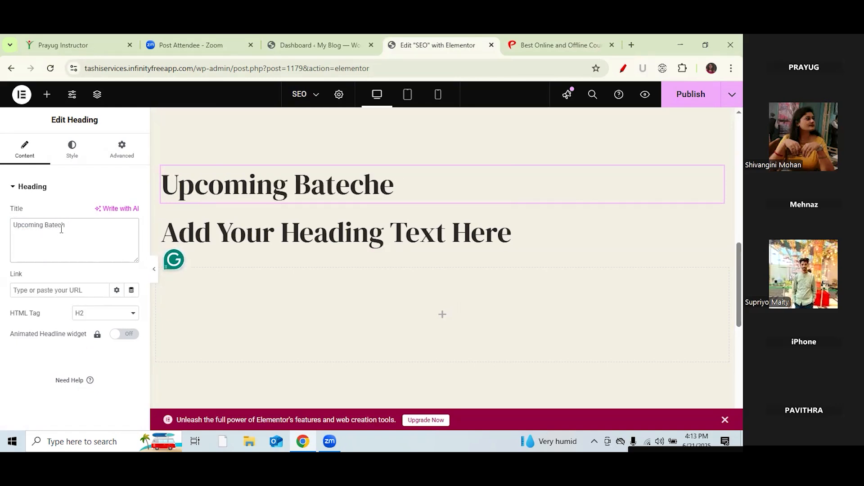
{"action": "type", "text": "ches"}
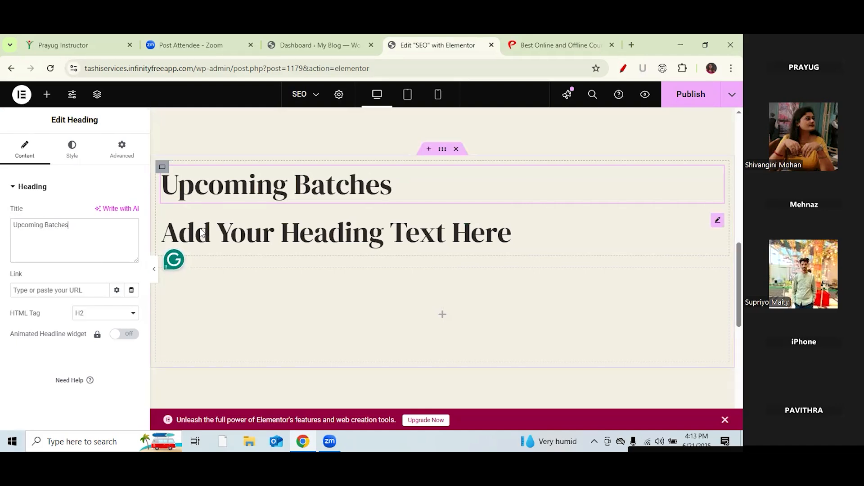
{"action": "left_click", "coordinate": [247, 232]}
{"action": "left_click", "coordinate": [112, 222]}
{"action": "left_click", "coordinate": [520, 45]}
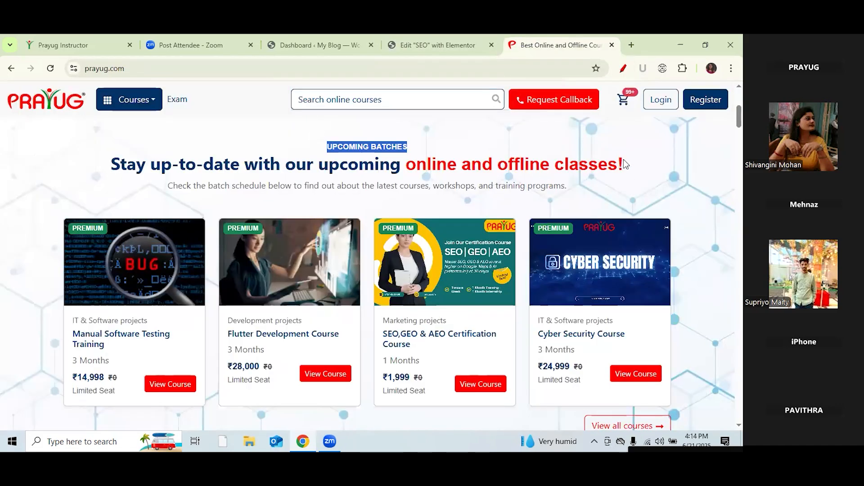
Step: Paste Prayug's 'Stay up-to-date with our upcoming online and offline classes!' as the second heading's title
{"action": "left_click", "coordinate": [498, 168]}
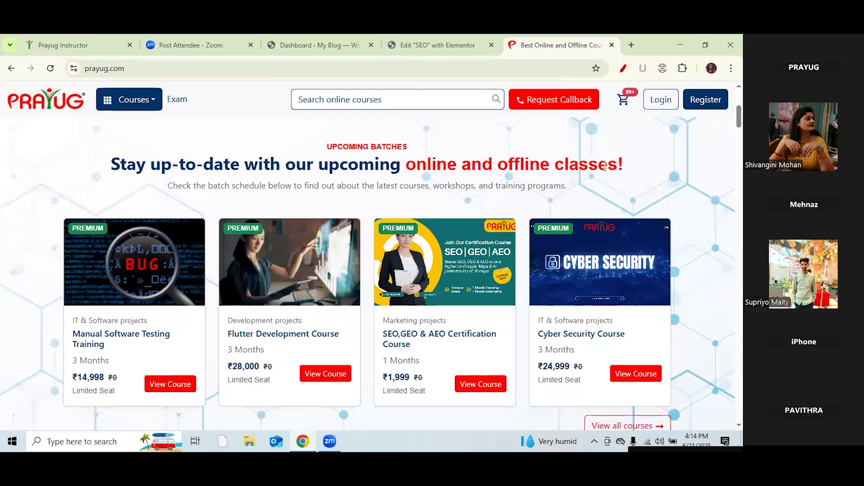
{"action": "left_click_drag", "start_coordinate": [180, 154], "coordinate": [111, 163]}
{"action": "key", "text": "ctrl+c"}
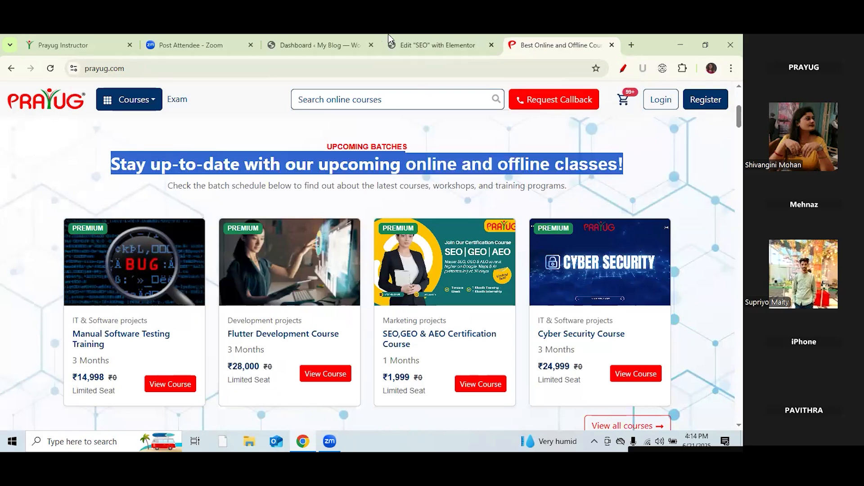
{"action": "left_click", "coordinate": [417, 40]}
{"action": "left_click_drag", "start_coordinate": [94, 223], "coordinate": [15, 226]}
{"action": "key", "text": "BackSpace"}
{"action": "key", "text": "ctrl+v"}
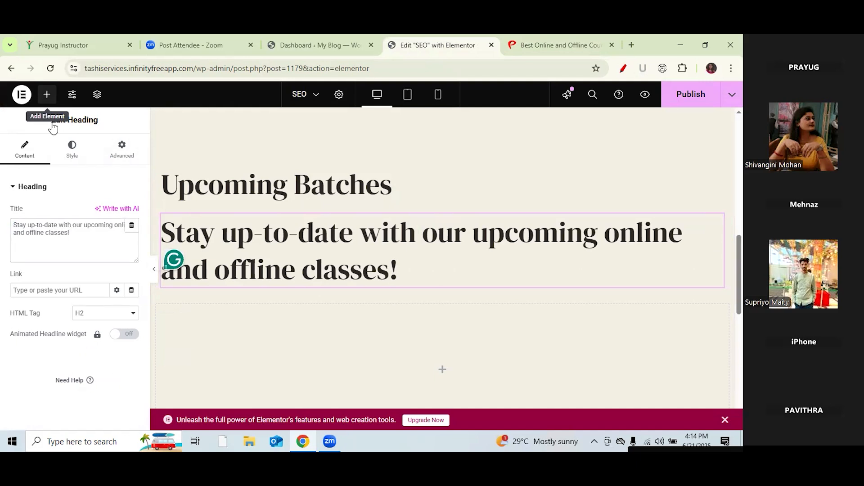
{"action": "left_click", "coordinate": [47, 94]}
Step: Add a Text Editor below the headings, replacing Lorem ipsum with Prayug's 'Check the batch schedule below…' subtitle
{"action": "left_click_drag", "start_coordinate": [64, 355], "coordinate": [440, 347]}
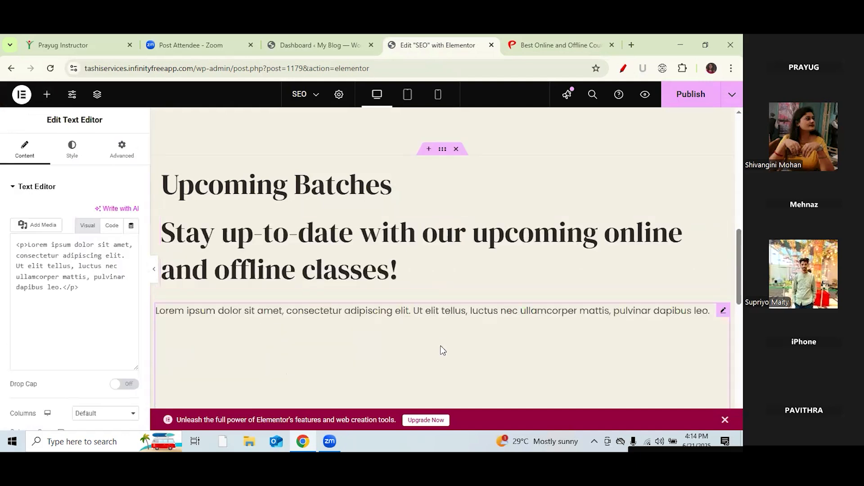
{"action": "left_click_drag", "start_coordinate": [101, 367], "coordinate": [20, 270]}
{"action": "key", "text": "BackSpace"}
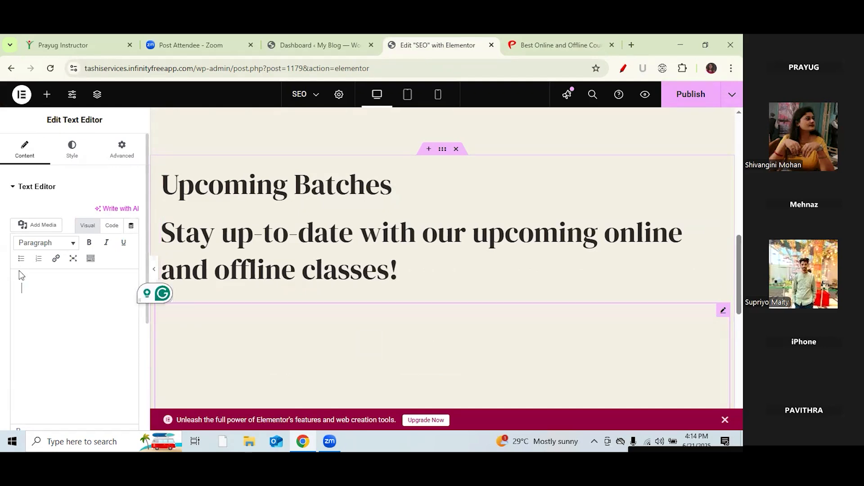
{"action": "left_click", "coordinate": [557, 43]}
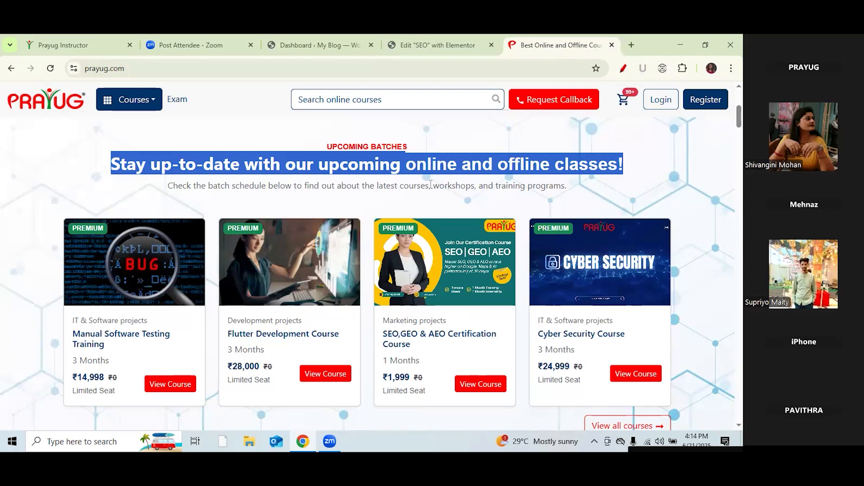
{"action": "left_click_drag", "start_coordinate": [569, 184], "coordinate": [406, 186]}
{"action": "left_click_drag", "start_coordinate": [179, 186], "coordinate": [166, 191]}
{"action": "key", "text": "ctrl+c"}
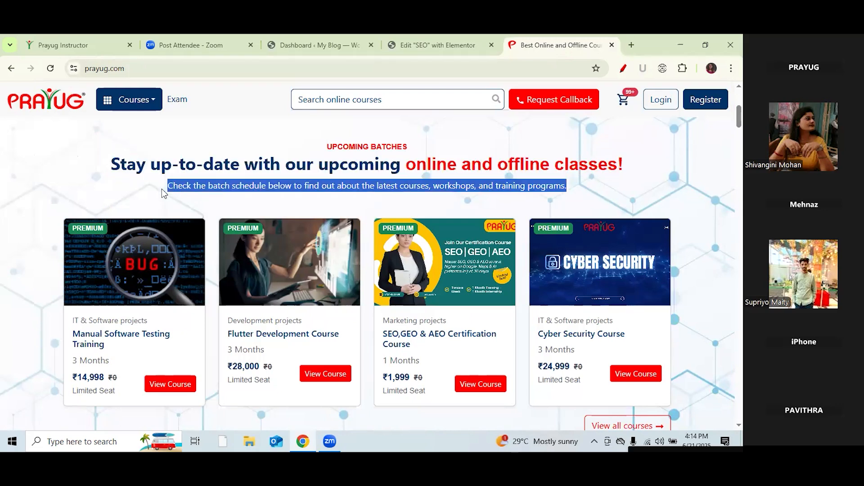
{"action": "left_click", "coordinate": [452, 43]}
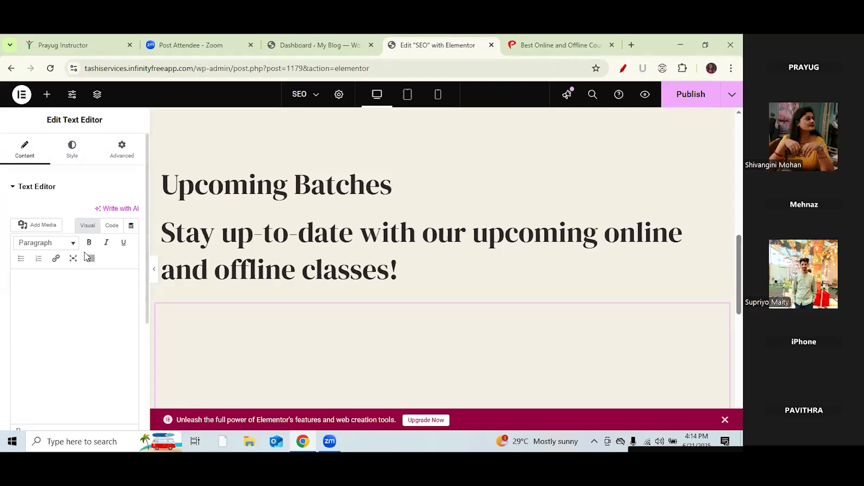
{"action": "key", "text": "ctrl+v"}
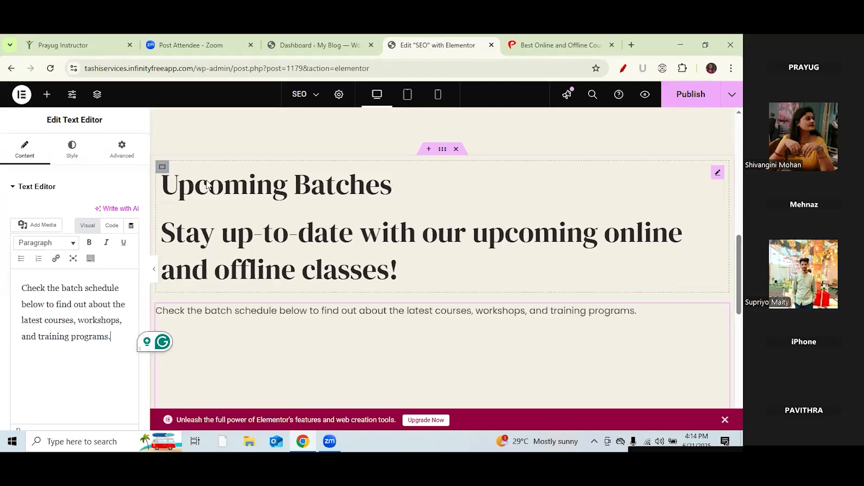
Step: Make 'Upcoming Batches' an H4 heading and centre-align it
{"action": "left_click", "coordinate": [207, 185]}
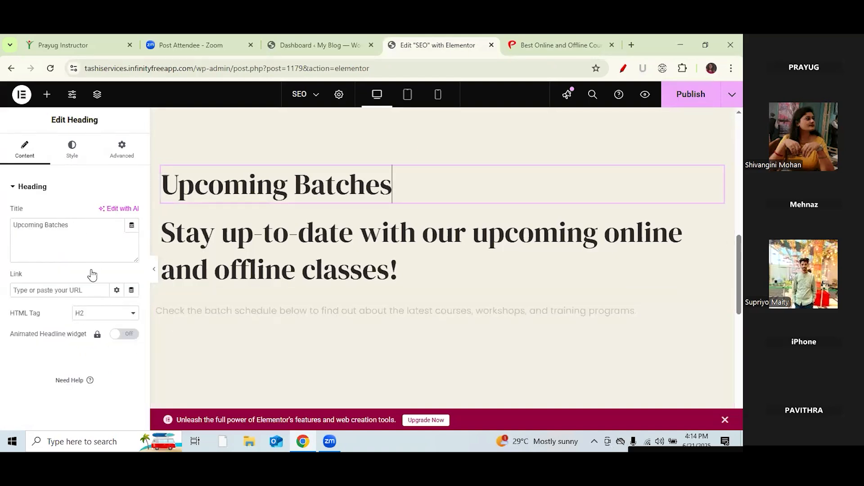
{"action": "left_click", "coordinate": [137, 317]}
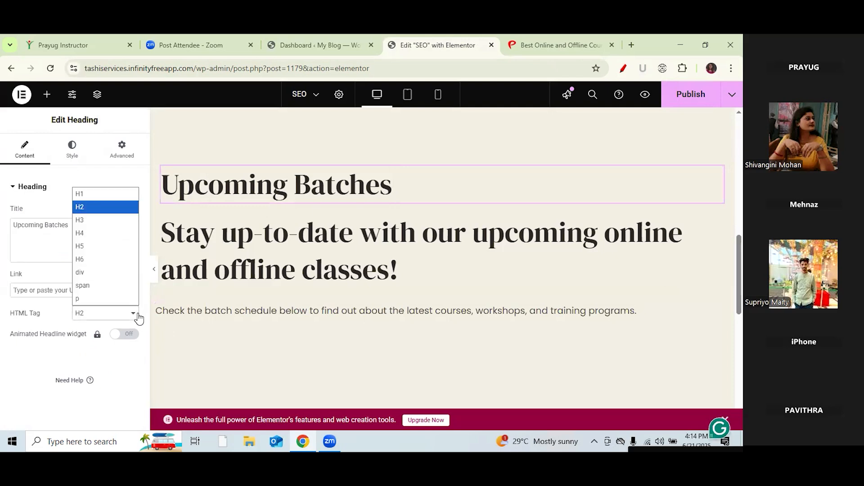
{"action": "left_click", "coordinate": [91, 231]}
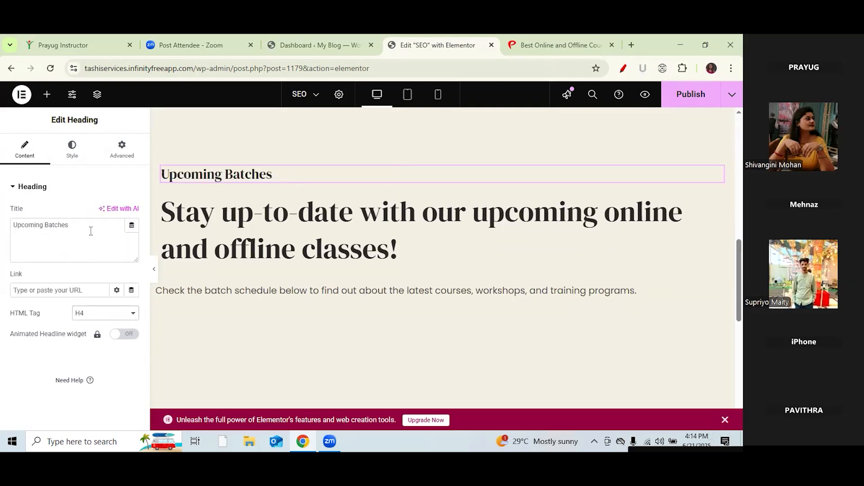
{"action": "left_click", "coordinate": [69, 158]}
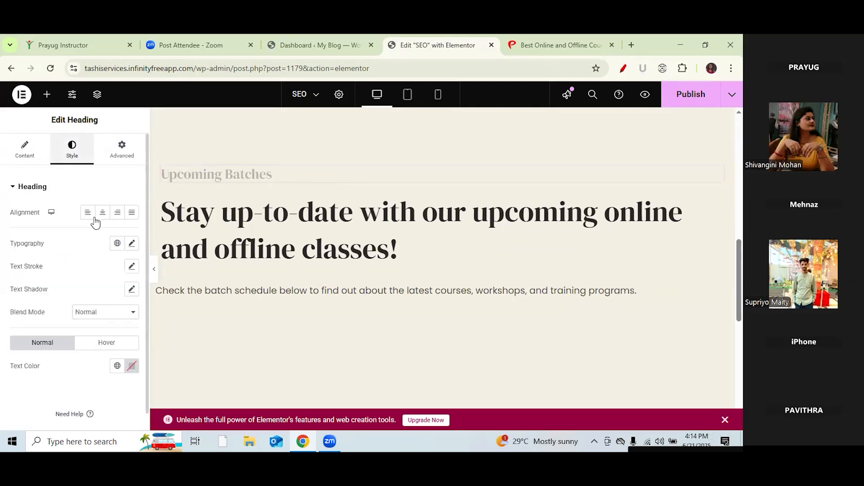
{"action": "left_click", "coordinate": [103, 213]}
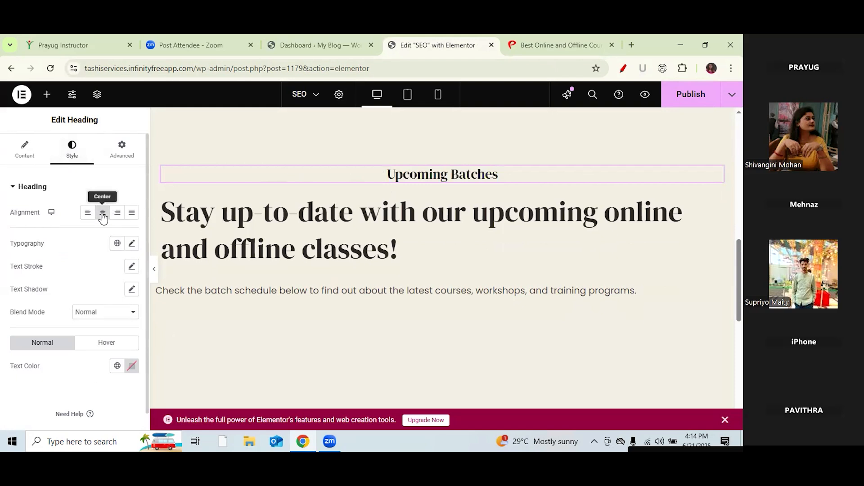
Step: Change the 'Stay up-to-date…' heading's HTML tag to H3 so it fits one line
{"action": "left_click", "coordinate": [292, 233]}
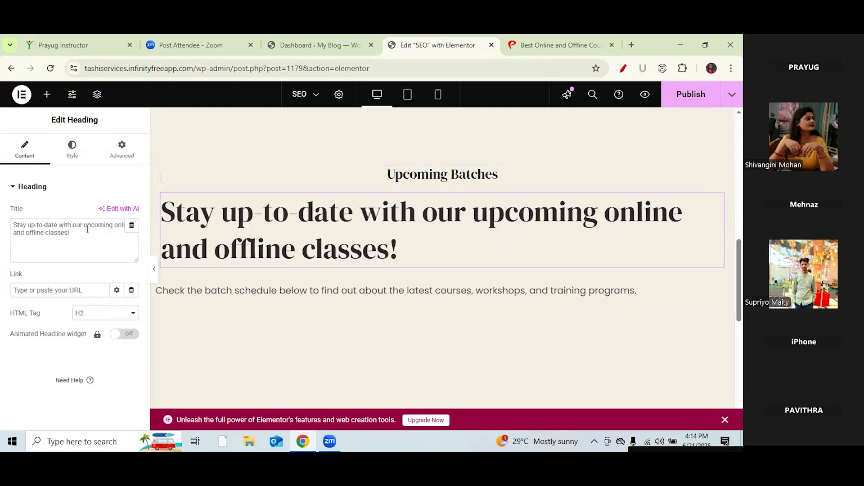
{"action": "triple_click", "coordinate": [69, 233]}
{"action": "left_click", "coordinate": [70, 238]}
{"action": "left_click", "coordinate": [115, 313]}
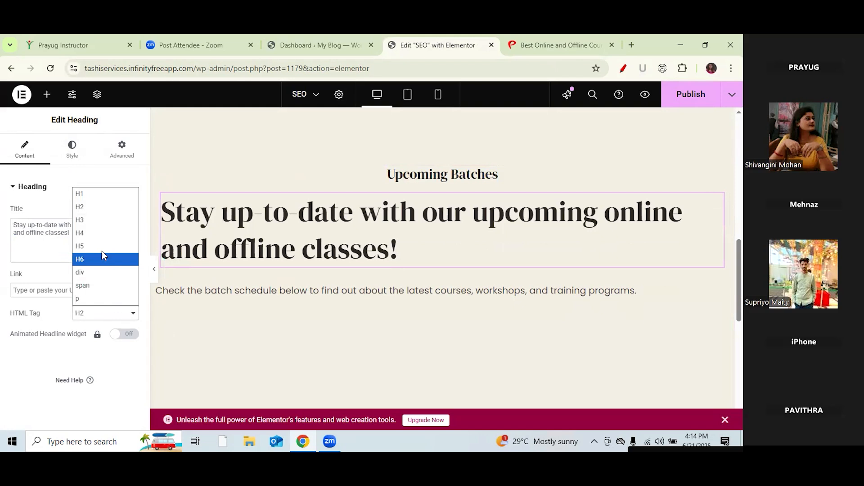
{"action": "left_click", "coordinate": [94, 218]}
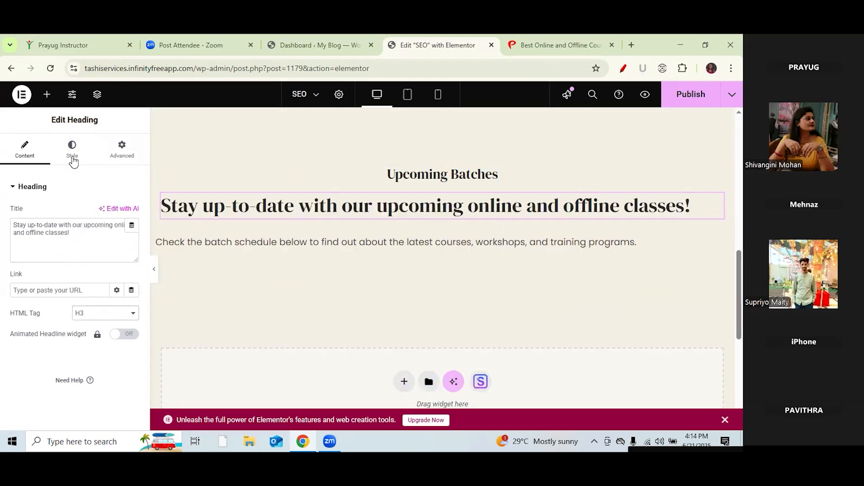
{"action": "left_click", "coordinate": [225, 250]}
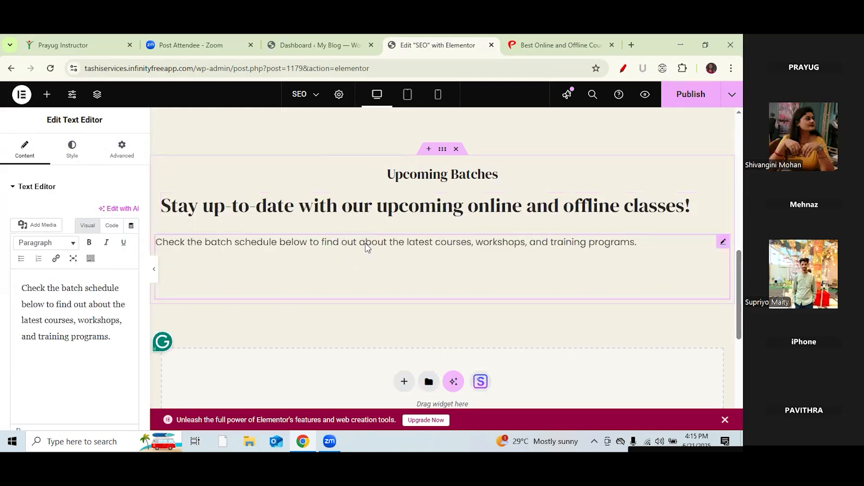
Step: Give the Upcoming Batches container a gradient background in pale greyish-pink #D3C3C3, with the second colour cleared
{"action": "left_click", "coordinate": [442, 150]}
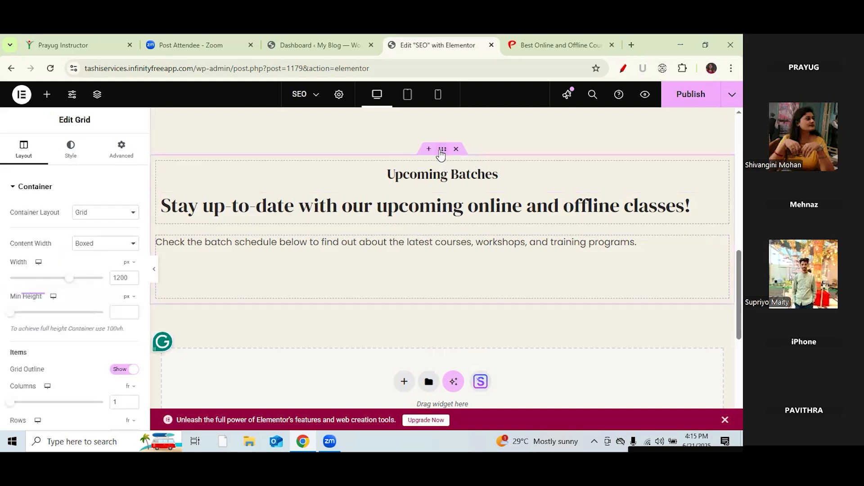
{"action": "left_click", "coordinate": [72, 157]}
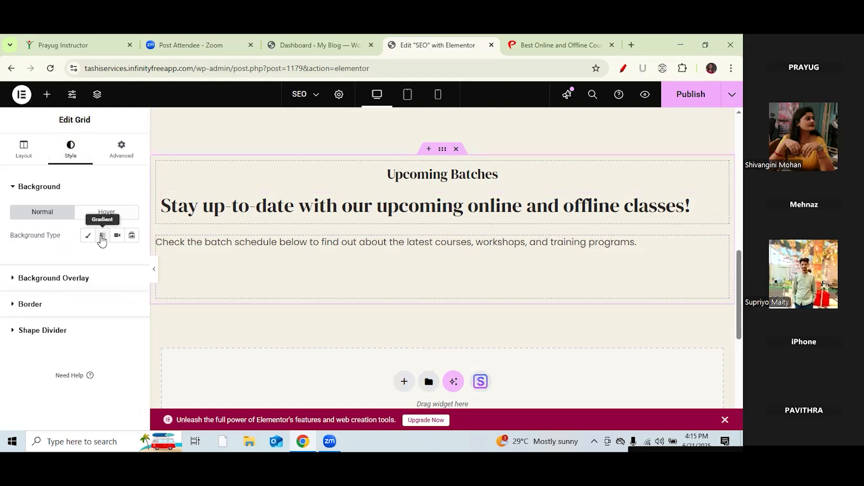
{"action": "left_click", "coordinate": [102, 235]}
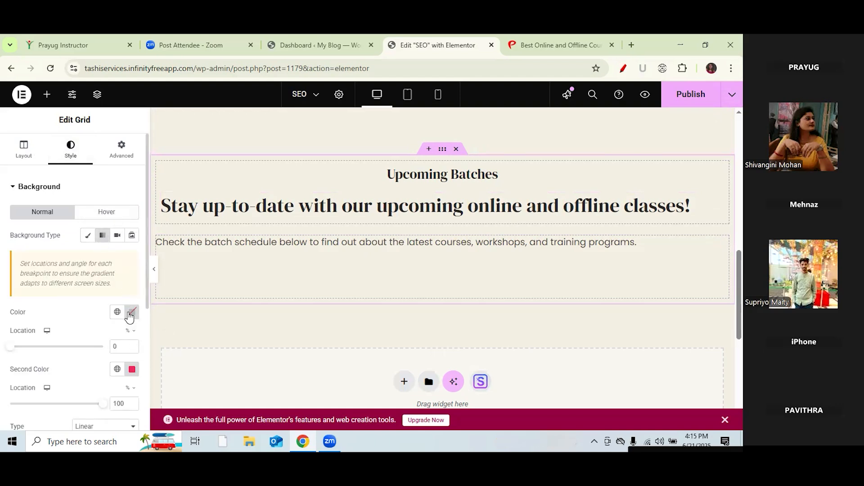
{"action": "left_click", "coordinate": [131, 312]}
{"action": "left_click", "coordinate": [127, 251]}
{"action": "left_click_drag", "start_coordinate": [116, 237], "coordinate": [160, 191]}
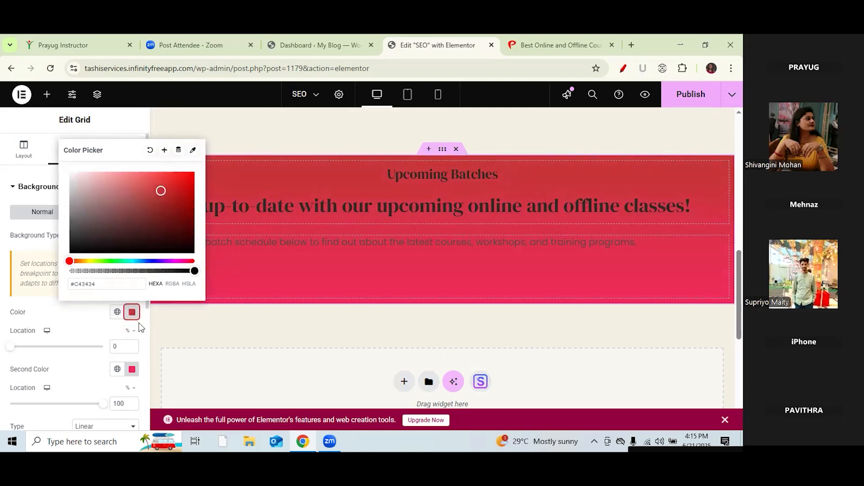
{"action": "left_click", "coordinate": [132, 369]}
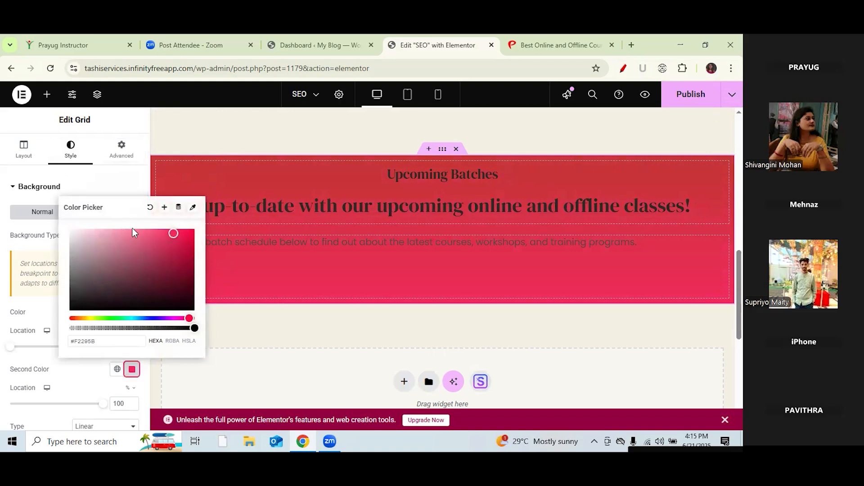
{"action": "left_click", "coordinate": [150, 207]}
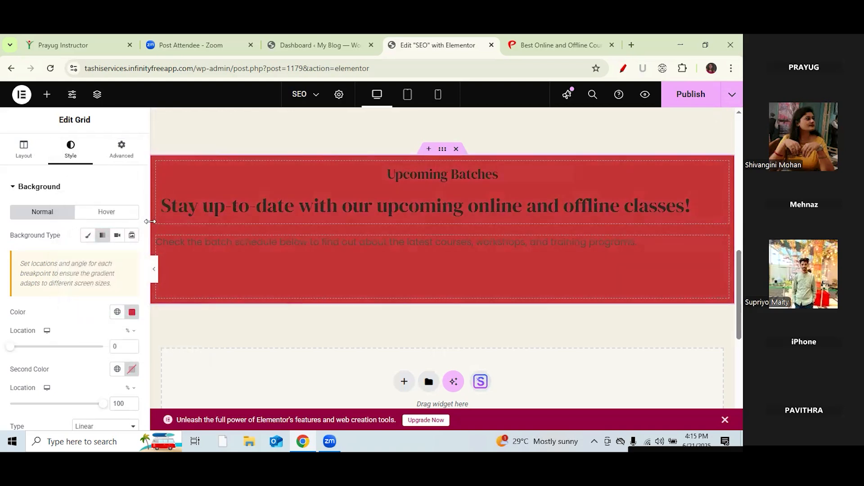
{"action": "left_click", "coordinate": [132, 313]}
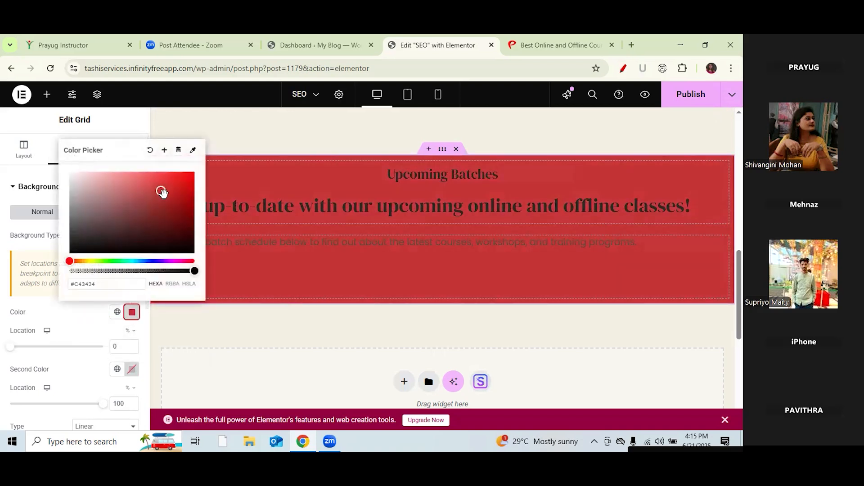
{"action": "mouse_move", "coordinate": [119, 194]}
{"action": "left_mouse_down"}
{"action": "mouse_move", "coordinate": [69, 193]}
{"action": "mouse_move", "coordinate": [74, 218]}
{"action": "mouse_move", "coordinate": [81, 180]}
{"action": "mouse_move", "coordinate": [71, 176]}
{"action": "mouse_move", "coordinate": [78, 185]}
{"action": "left_mouse_up"}
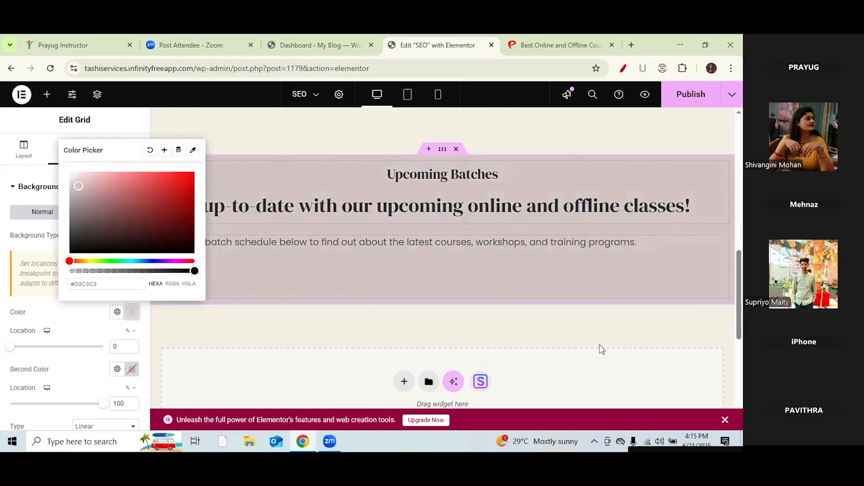
{"action": "left_click", "coordinate": [604, 332]}
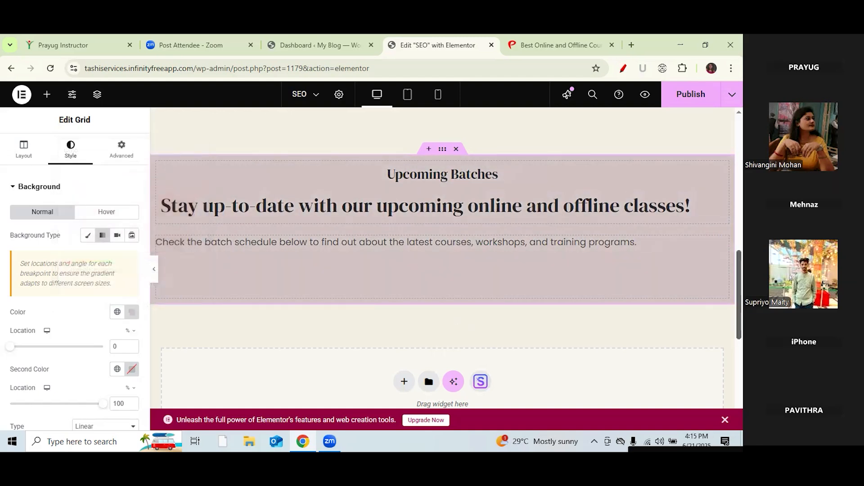
{"action": "scroll", "coordinate": [442, 258], "scroll_direction": "up", "scroll_amount": 2}
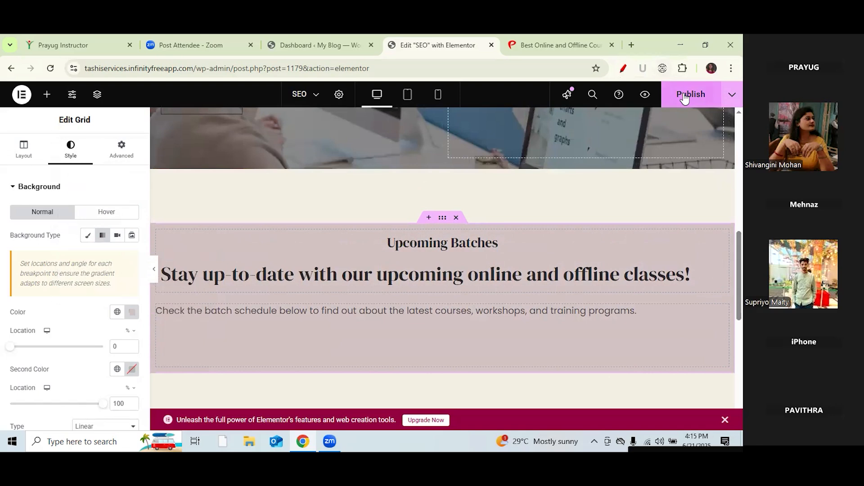
Step: Delete the old spacer above the Upcoming Batches section
{"action": "right_click", "coordinate": [476, 186]}
{"action": "left_click", "coordinate": [496, 417]}
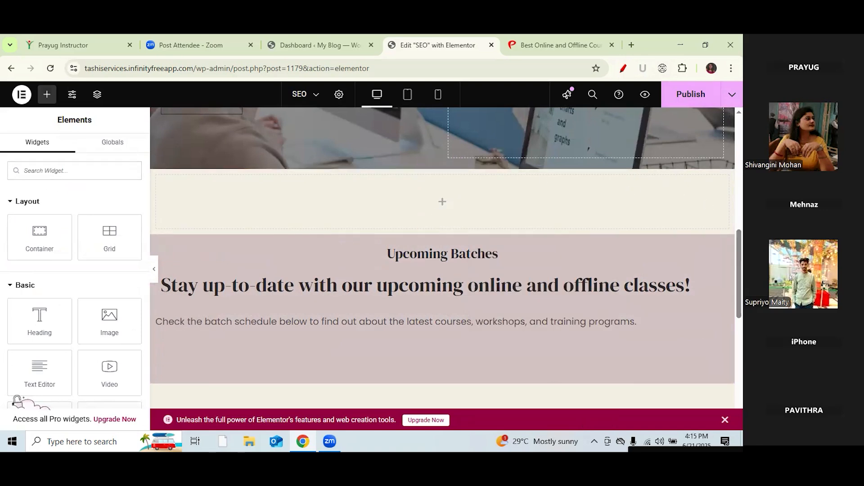
{"action": "scroll", "coordinate": [660, 212], "scroll_direction": "down", "scroll_amount": 2}
{"action": "scroll", "coordinate": [450, 184], "scroll_direction": "up", "scroll_amount": 4}
{"action": "scroll", "coordinate": [451, 185], "scroll_direction": "down", "scroll_amount": 2}
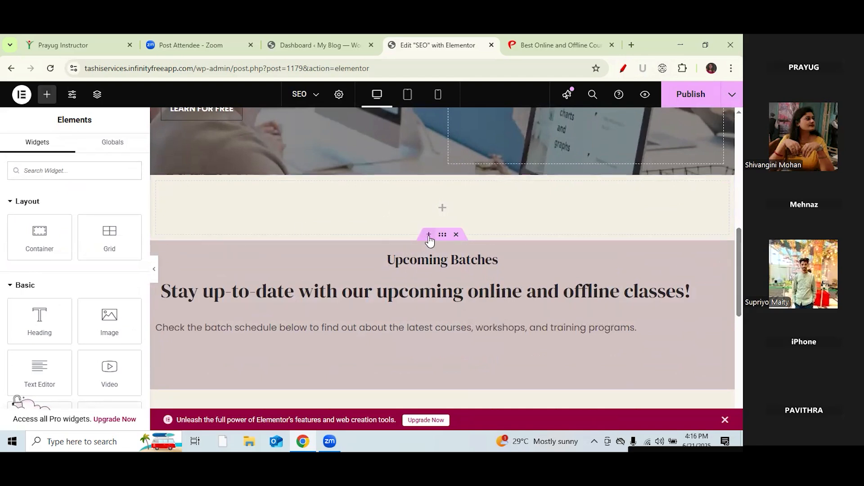
{"action": "left_click", "coordinate": [429, 235]}
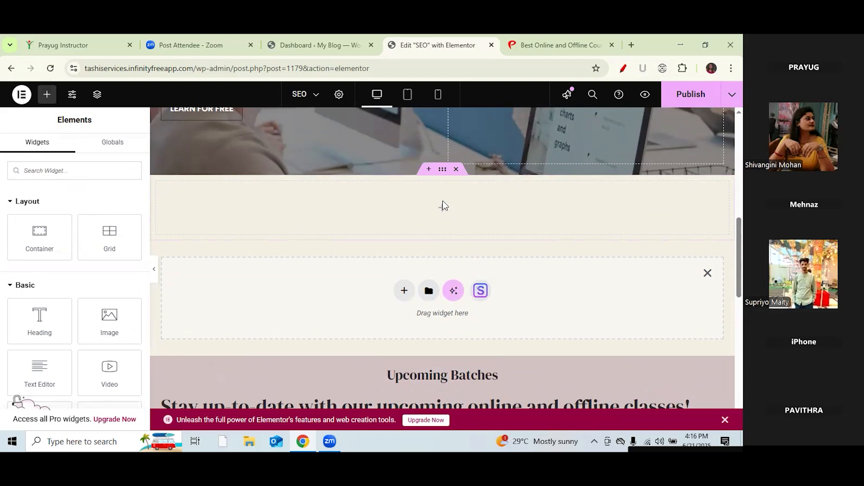
{"action": "left_click", "coordinate": [708, 274]}
{"action": "scroll", "coordinate": [145, 190], "scroll_direction": "down", "scroll_amount": 6}
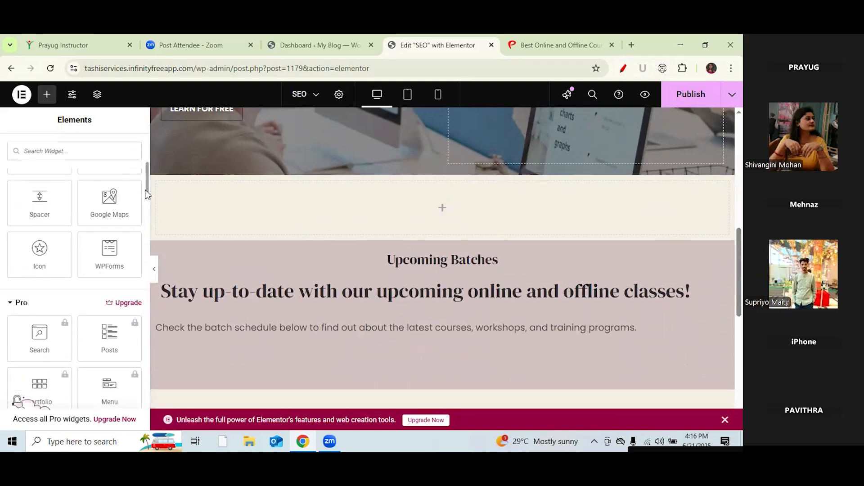
Step: Drop a Spacer widget into the empty section, set it to 80 px, and publish the page
{"action": "left_click_drag", "start_coordinate": [145, 190], "coordinate": [145, 170]}
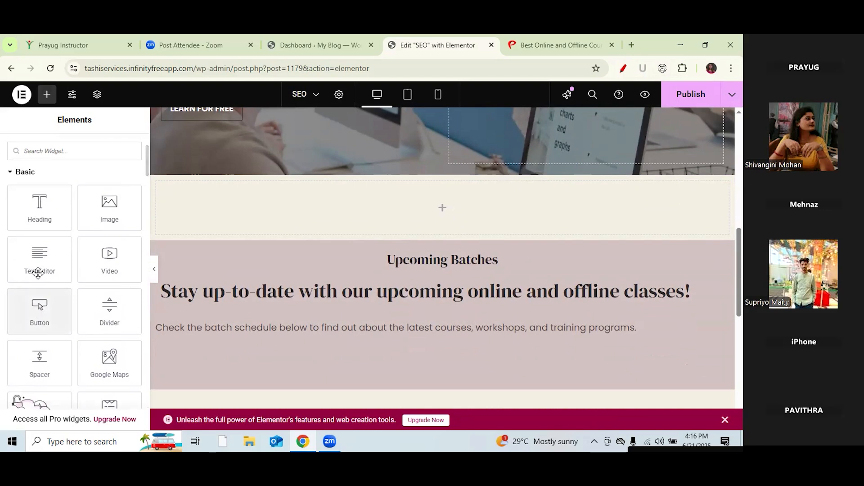
{"action": "left_click_drag", "start_coordinate": [41, 360], "coordinate": [448, 205]}
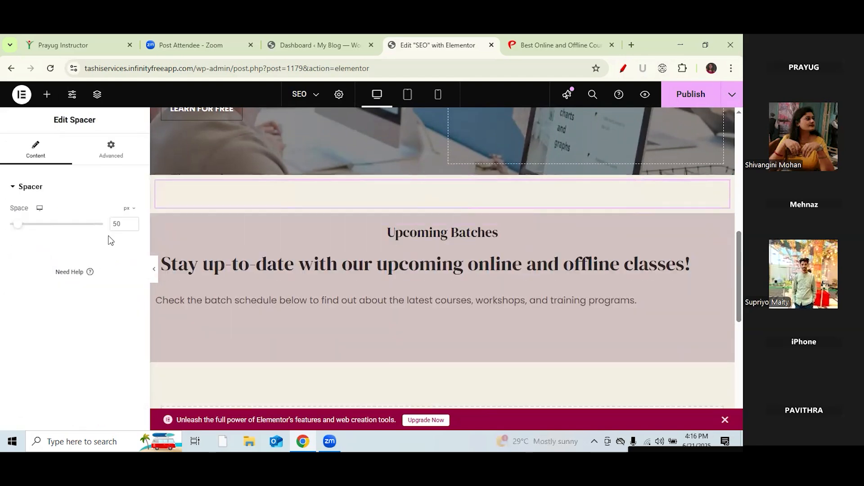
{"action": "double_click", "coordinate": [118, 224]}
{"action": "type", "text": "80"}
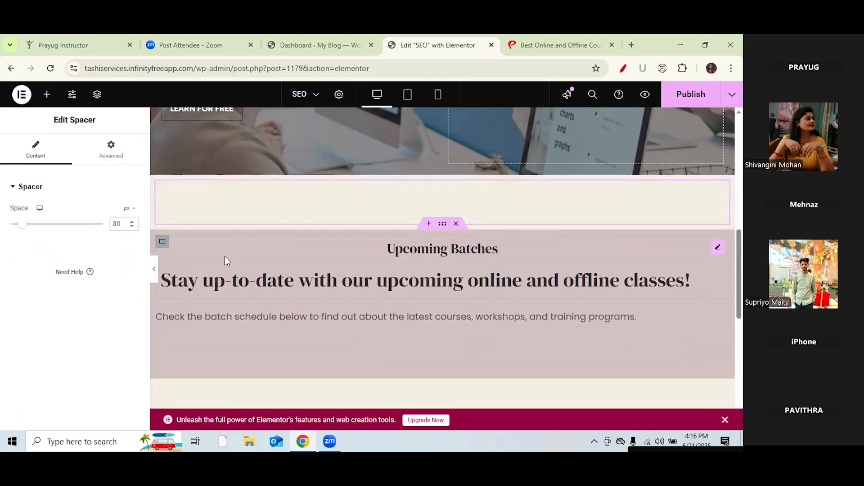
{"action": "left_click", "coordinate": [701, 96]}
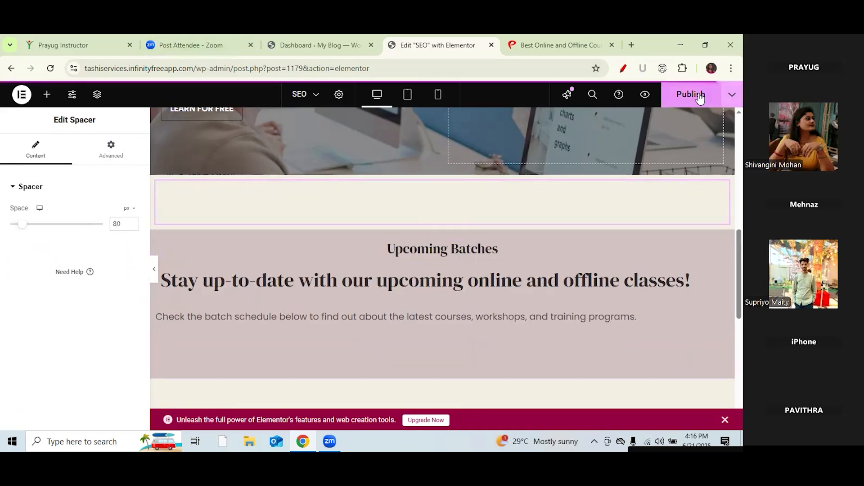
{"action": "left_click", "coordinate": [272, 46]}
Step: Open the live site in a new tab and load the SEO page
{"action": "right_click", "coordinate": [47, 91]}
{"action": "left_click", "coordinate": [72, 106]}
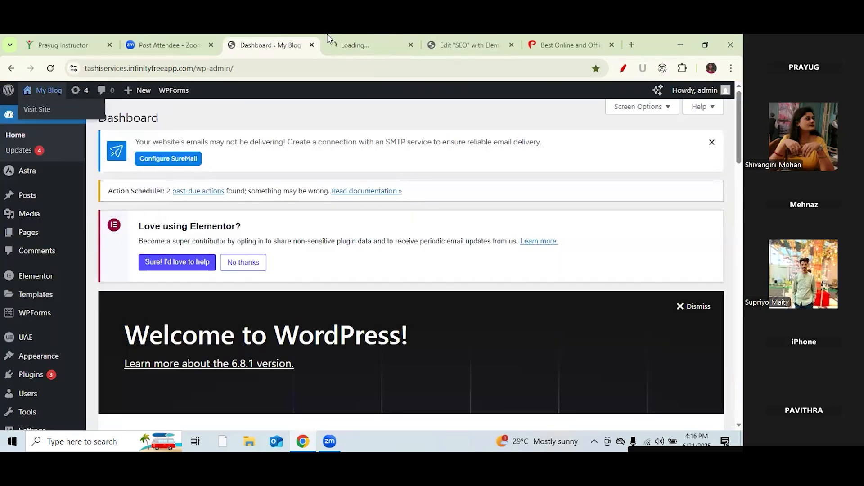
{"action": "left_click_drag", "start_coordinate": [371, 45], "coordinate": [561, 44]}
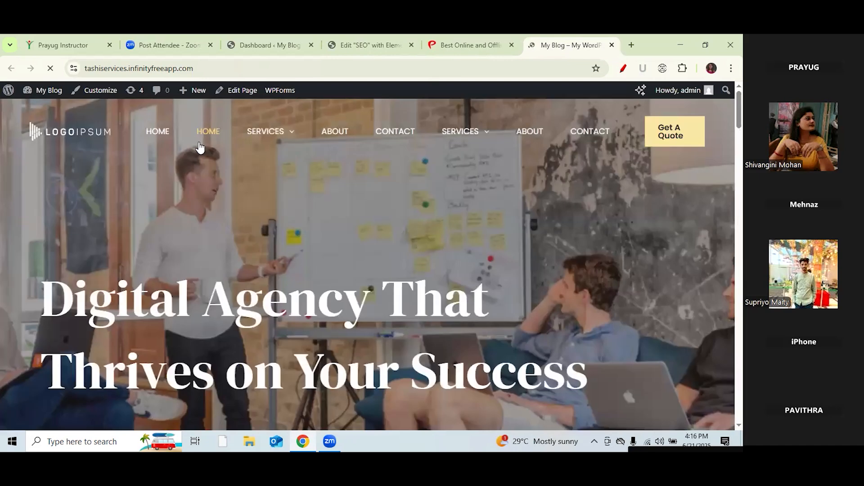
{"action": "mouse_move", "coordinate": [256, 135]}
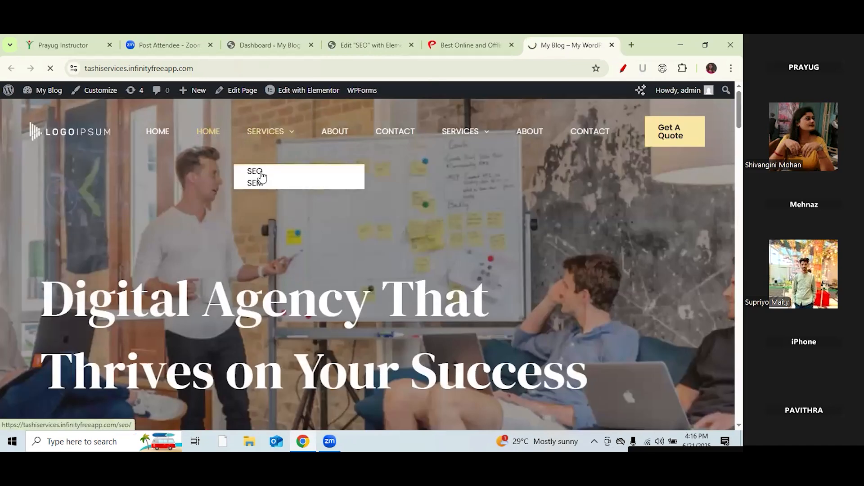
{"action": "left_click", "coordinate": [261, 172]}
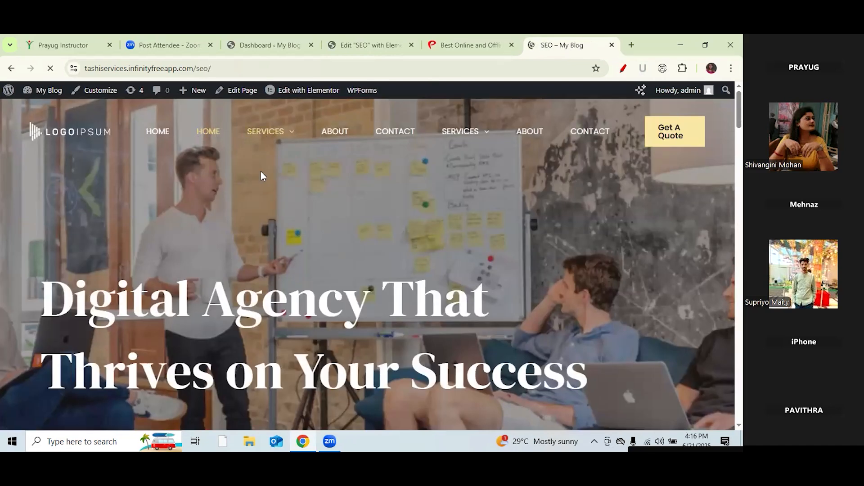
{"action": "scroll", "coordinate": [693, 151], "scroll_direction": "down", "scroll_amount": 3}
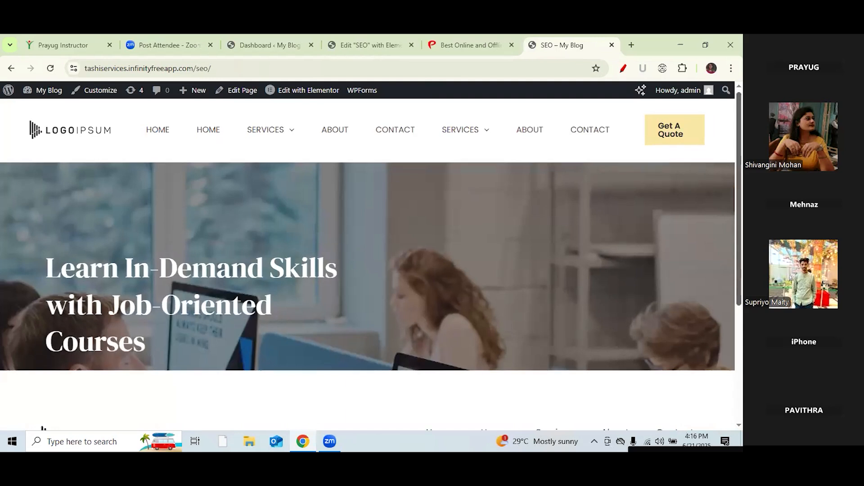
{"action": "scroll", "coordinate": [368, 252], "scroll_direction": "up", "scroll_amount": 3}
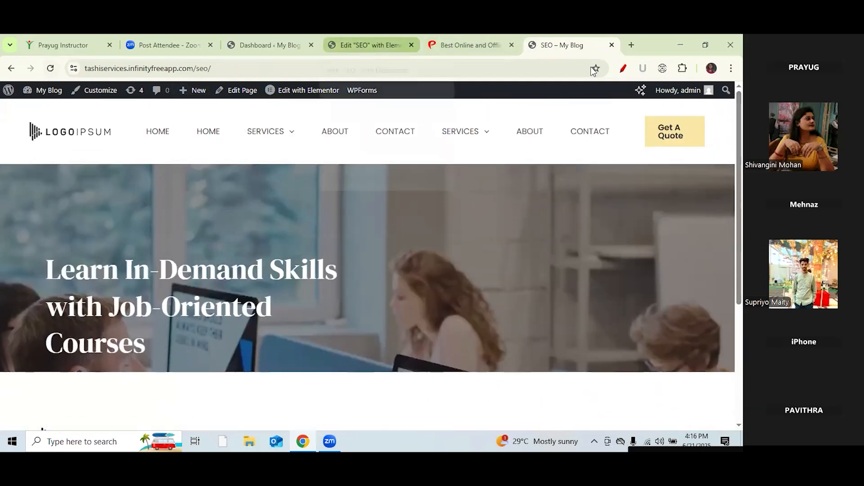
Step: Republish in Elementor, then reload the live SEO page and scroll to Upcoming Batches
{"action": "left_click", "coordinate": [364, 49]}
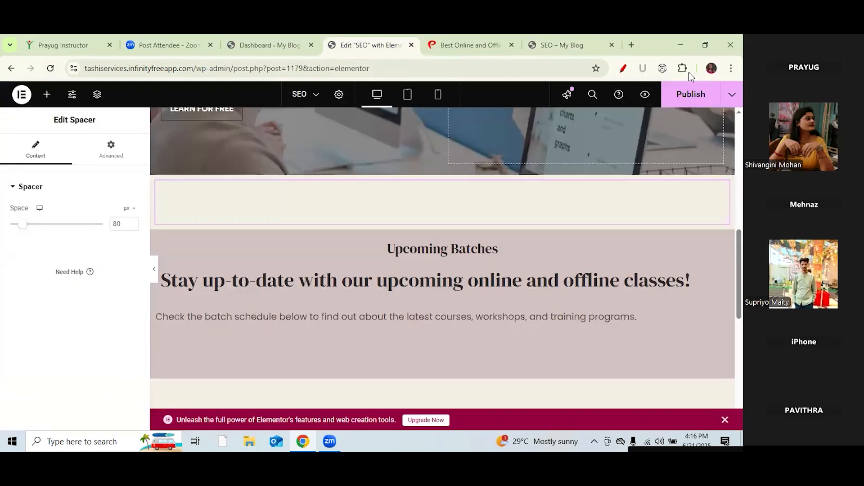
{"action": "left_click", "coordinate": [698, 95]}
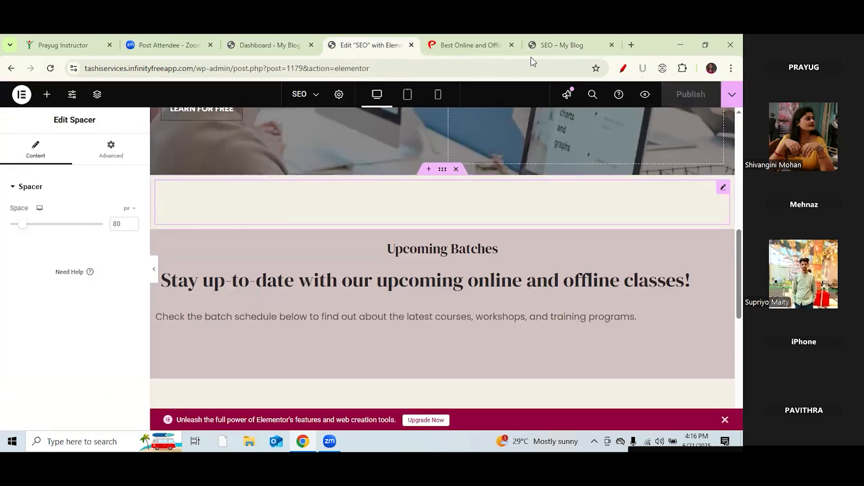
{"action": "left_click", "coordinate": [561, 45]}
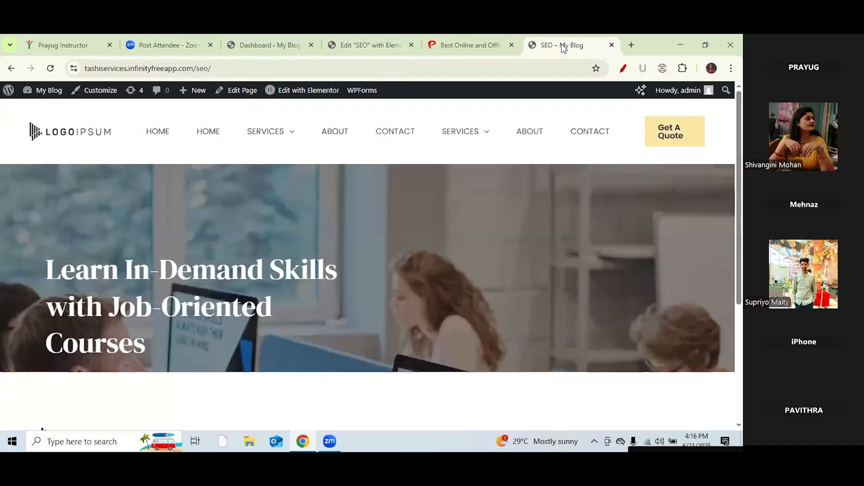
{"action": "left_click", "coordinate": [50, 68]}
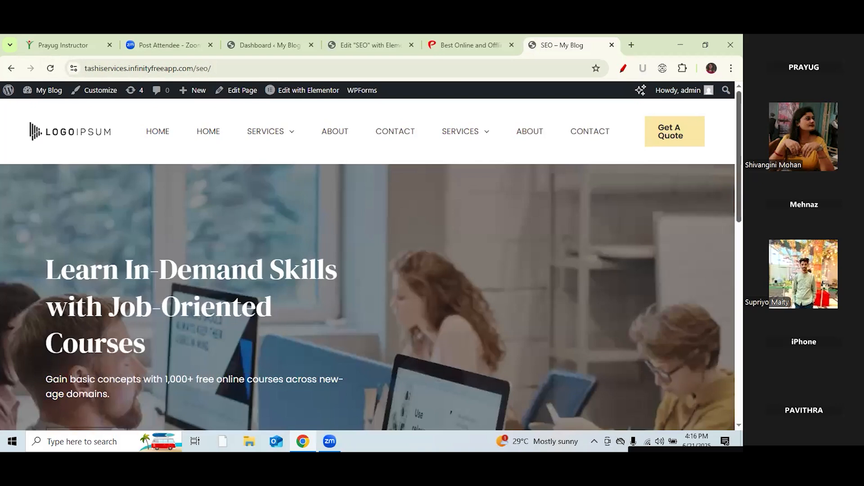
{"action": "scroll", "coordinate": [368, 261], "scroll_direction": "down", "scroll_amount": 2}
{"action": "scroll", "coordinate": [367, 258], "scroll_direction": "down", "scroll_amount": 5}
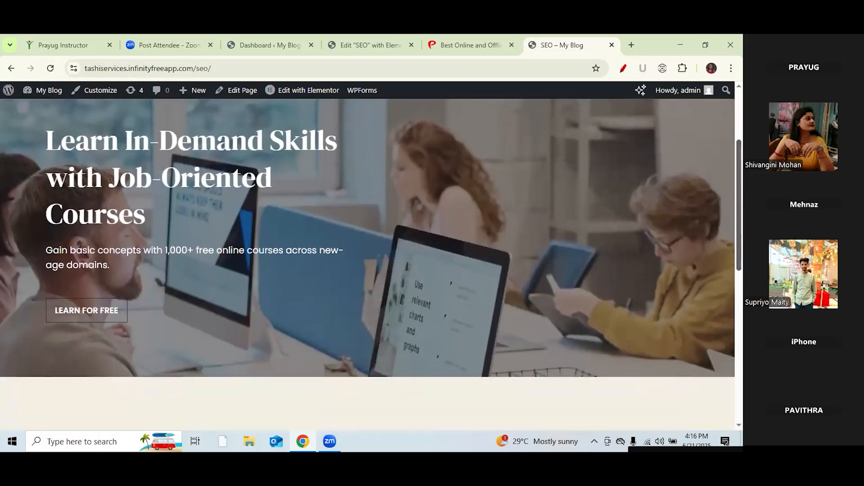
{"action": "scroll", "coordinate": [544, 267], "scroll_direction": "down", "scroll_amount": 1}
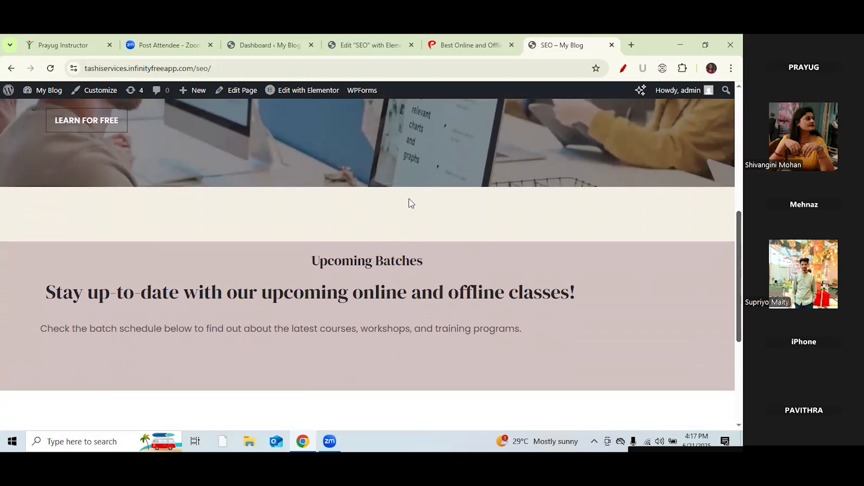
Step: Below the pink Upcoming Batches block, add a Flexbox container with the single-column structure
{"action": "left_click", "coordinate": [357, 44]}
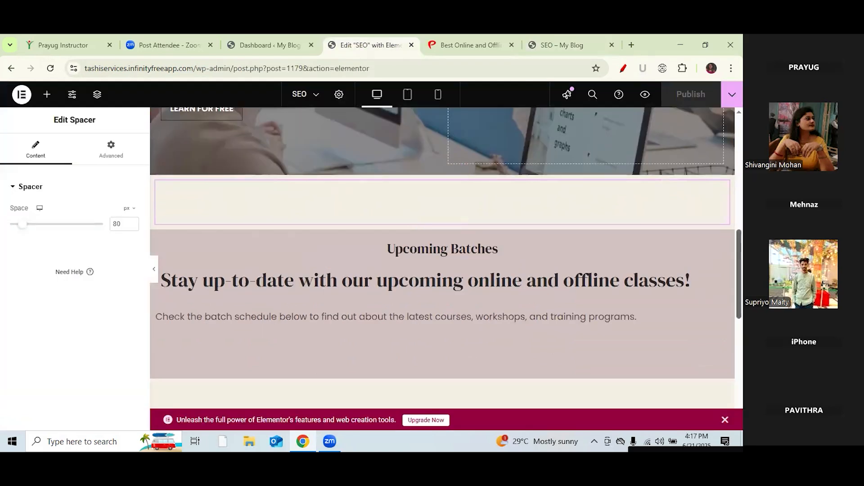
{"action": "scroll", "coordinate": [442, 252], "scroll_direction": "down", "scroll_amount": 5}
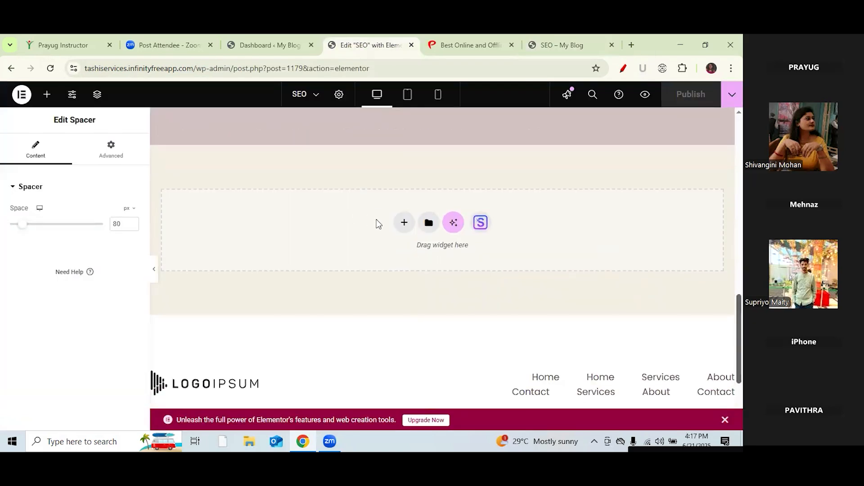
{"action": "left_click", "coordinate": [405, 223]}
{"action": "left_click", "coordinate": [408, 265]}
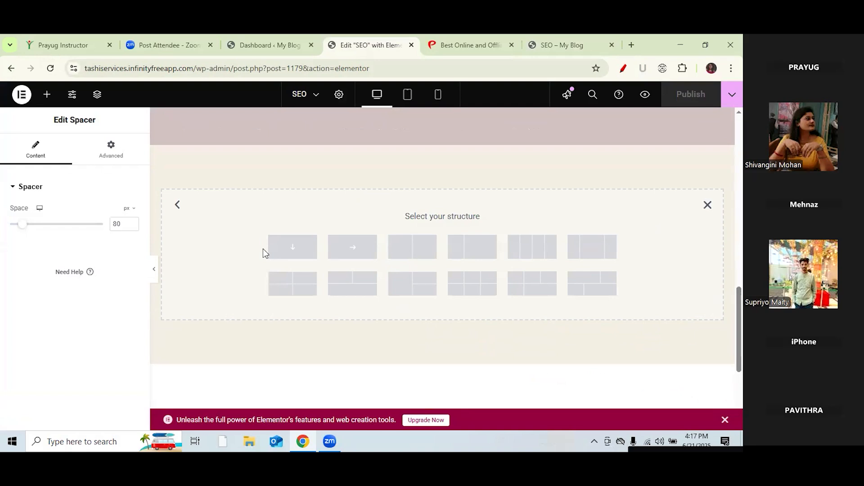
{"action": "left_click", "coordinate": [288, 250]}
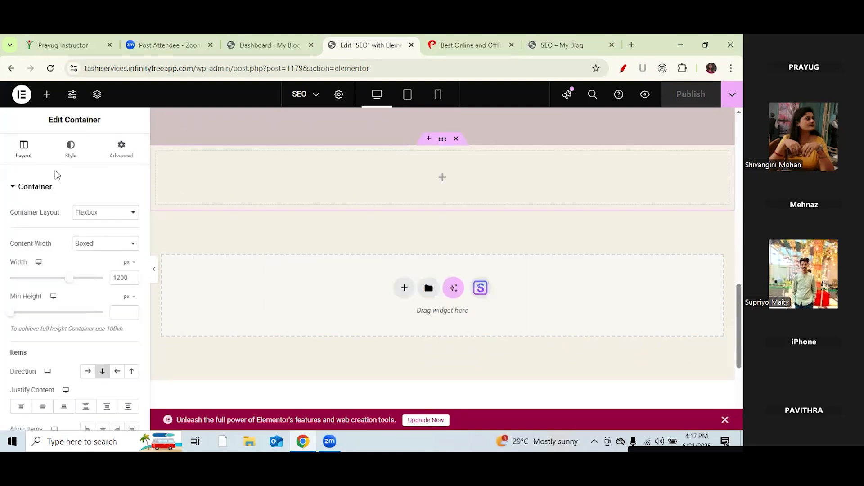
{"action": "left_click", "coordinate": [47, 95]}
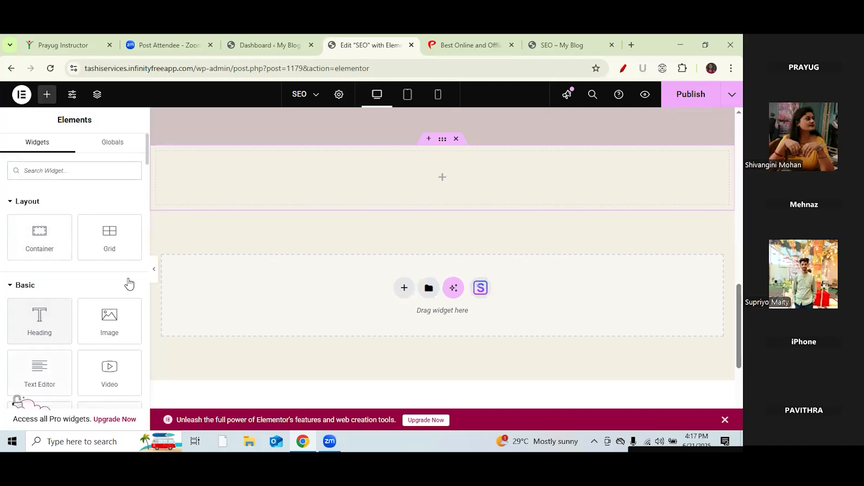
Step: Drop a Spacer into the new container and set its space to 80 px
{"action": "scroll", "coordinate": [141, 185], "scroll_direction": "down", "scroll_amount": 5}
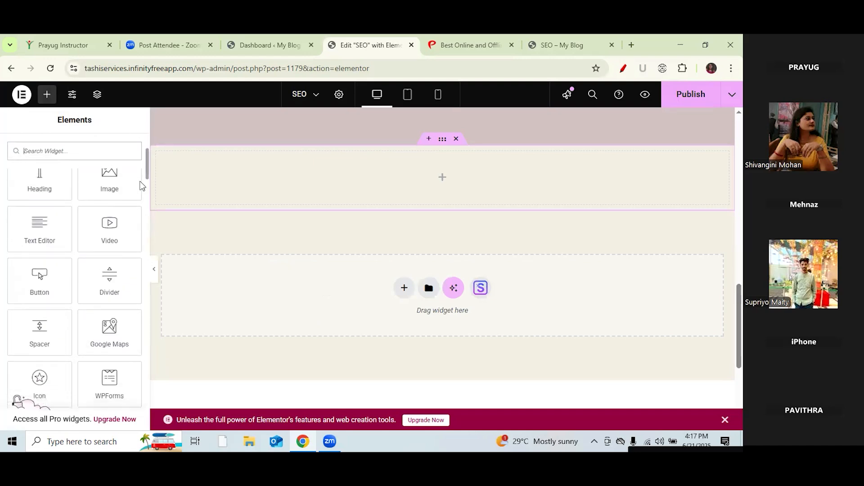
{"action": "left_click_drag", "start_coordinate": [43, 331], "coordinate": [435, 181]}
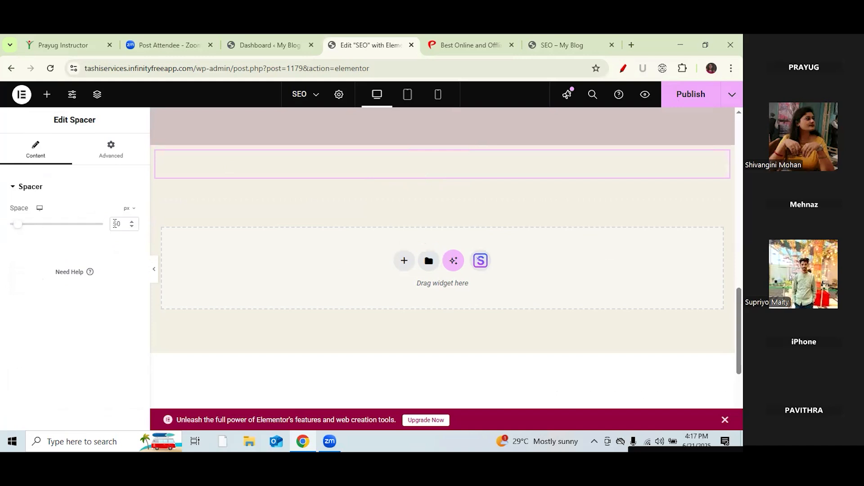
{"action": "key", "text": "BackSpace"}
{"action": "type", "text": "8"}
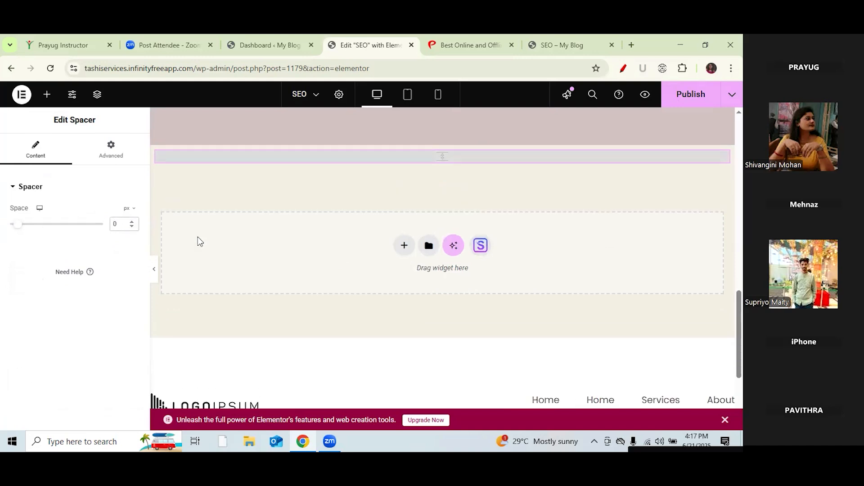
Step: Start a new section below the spacer, trying Grid before settling on Flexbox
{"action": "left_click", "coordinate": [403, 276]}
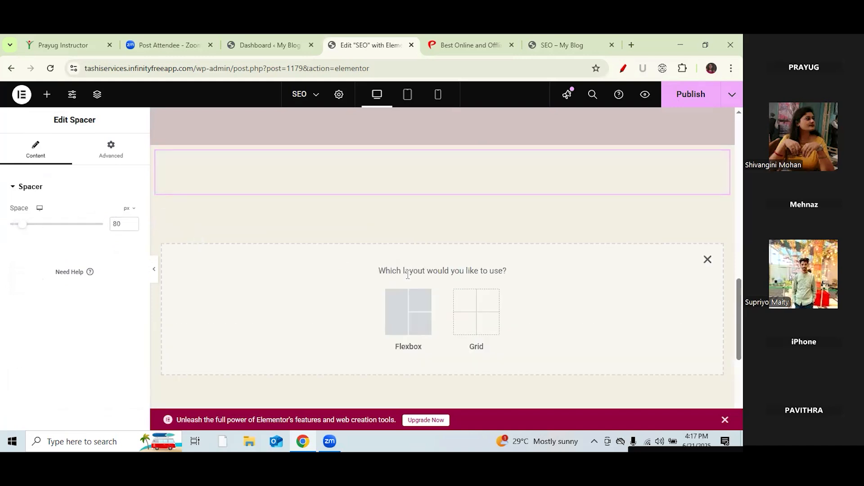
{"action": "left_click", "coordinate": [460, 308]}
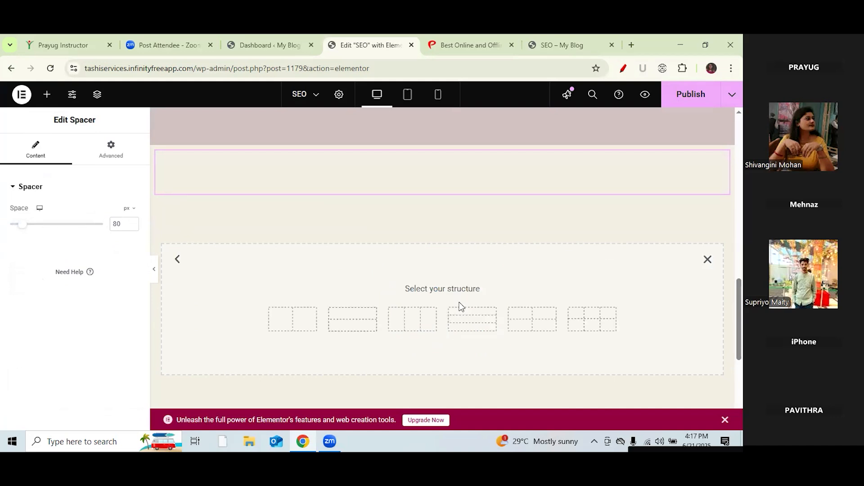
{"action": "left_click", "coordinate": [709, 262]}
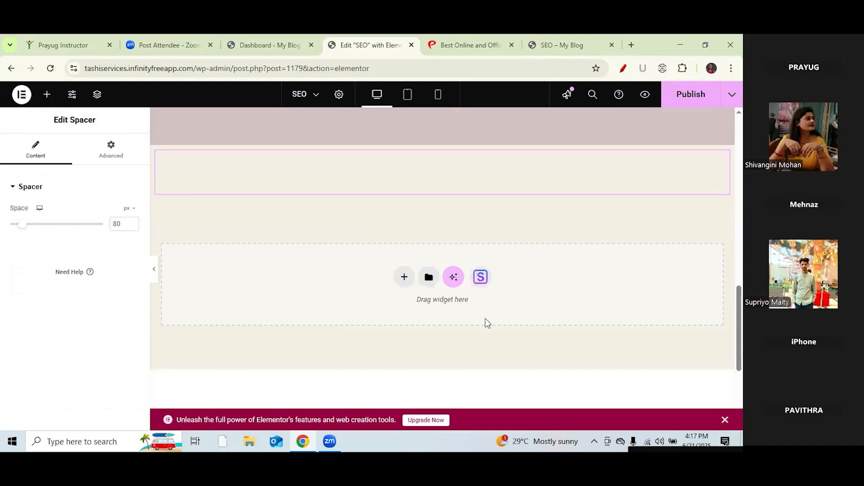
{"action": "left_click", "coordinate": [404, 277]}
{"action": "left_click", "coordinate": [398, 315]}
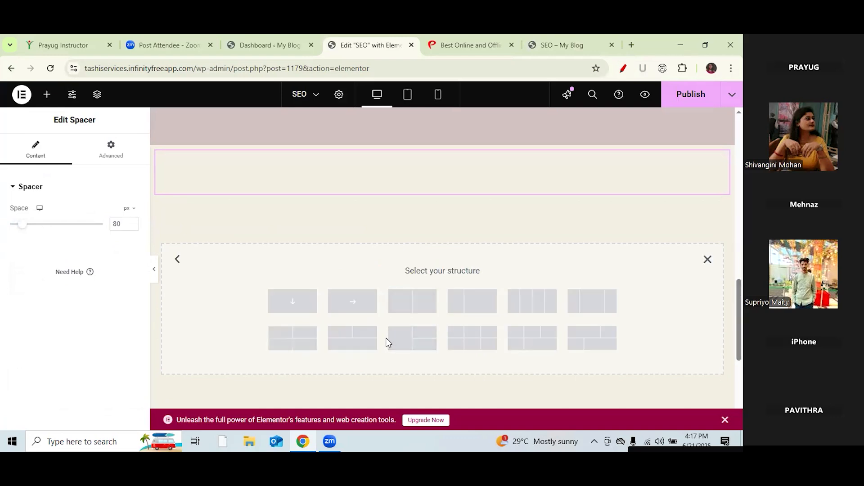
Step: Create a two-column row and nest an inner container in each column
{"action": "left_click", "coordinate": [417, 303]}
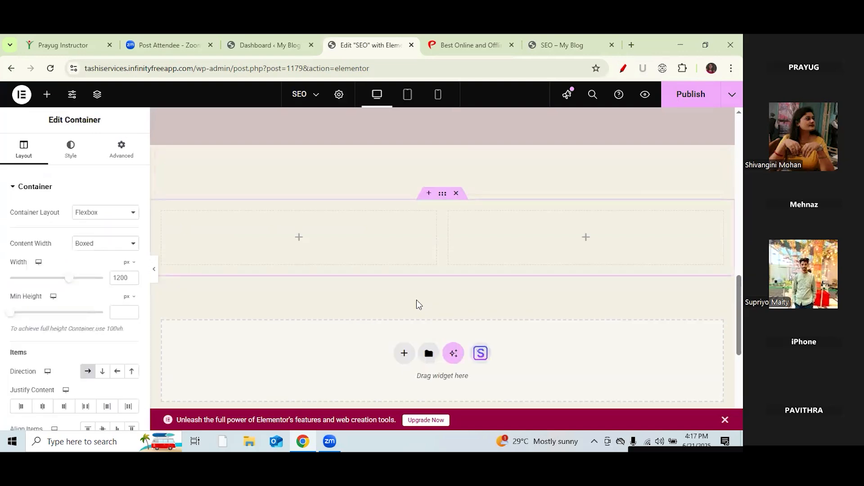
{"action": "left_click", "coordinate": [54, 97]}
{"action": "left_click_drag", "start_coordinate": [56, 223], "coordinate": [278, 228]}
{"action": "left_click_drag", "start_coordinate": [94, 129], "coordinate": [91, 124]}
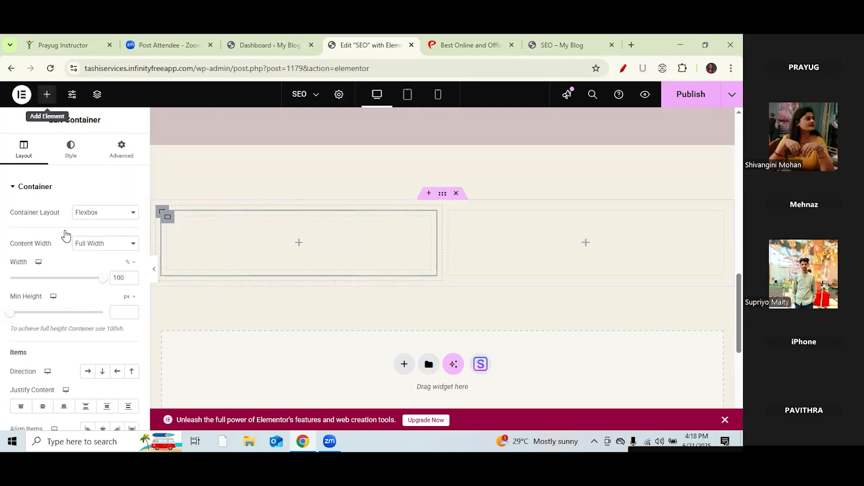
{"action": "left_click", "coordinate": [47, 95]}
{"action": "left_click_drag", "start_coordinate": [54, 233], "coordinate": [556, 252]}
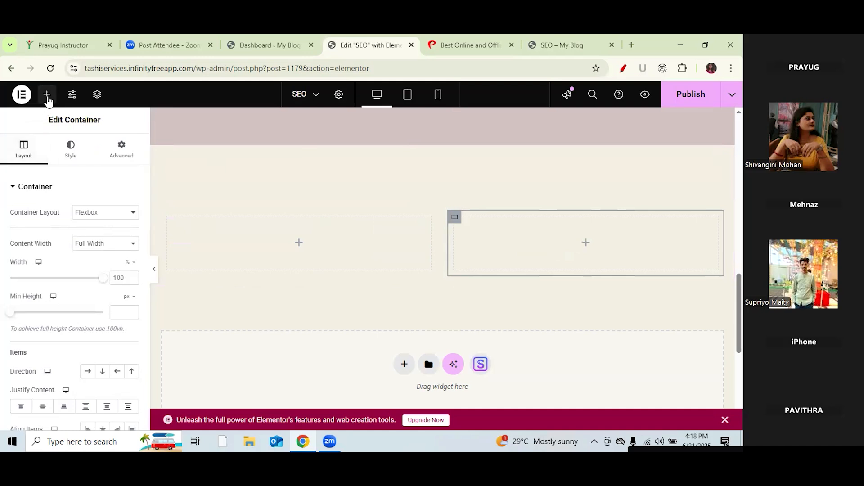
Step: Place a Heading and Text Editor in the left column and an Image in the right column
{"action": "left_click_drag", "start_coordinate": [40, 315], "coordinate": [245, 245]}
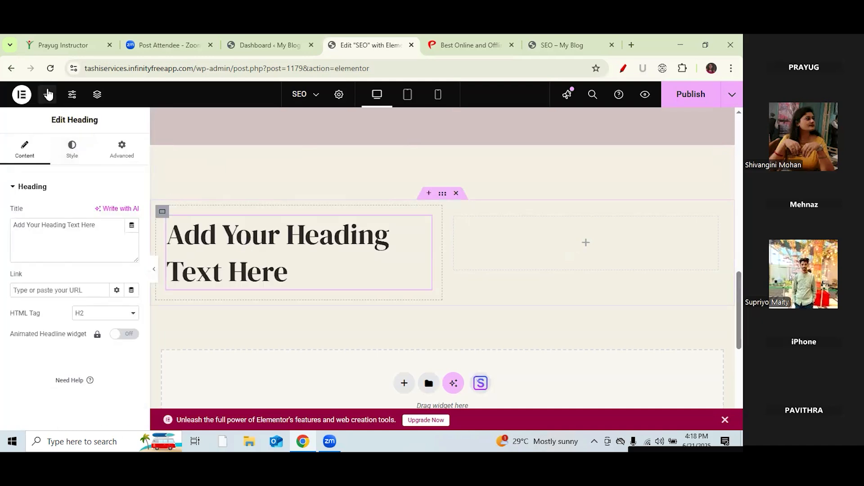
{"action": "left_click", "coordinate": [47, 95]}
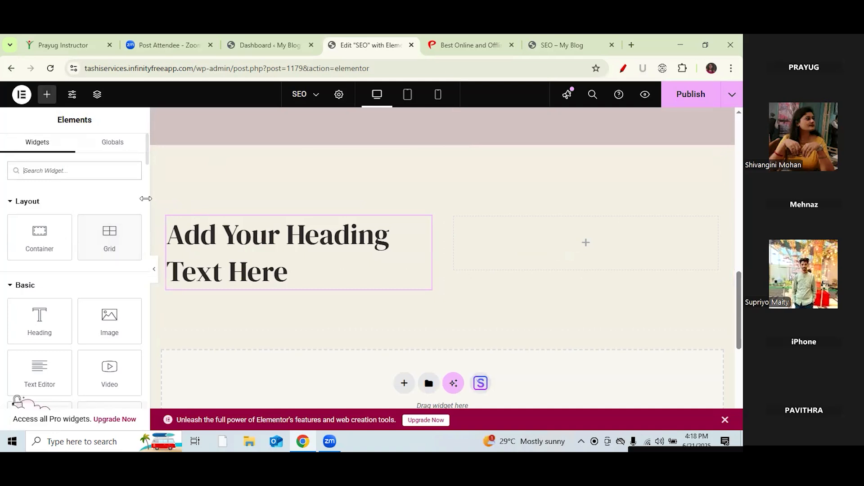
{"action": "scroll", "coordinate": [145, 162], "scroll_direction": "down", "scroll_amount": 1}
{"action": "left_click_drag", "start_coordinate": [35, 329], "coordinate": [277, 298]}
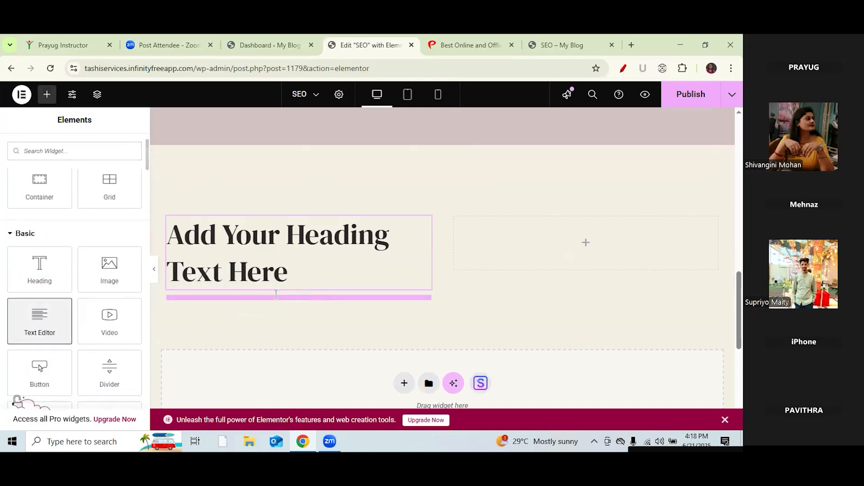
{"action": "left_click", "coordinate": [47, 95]}
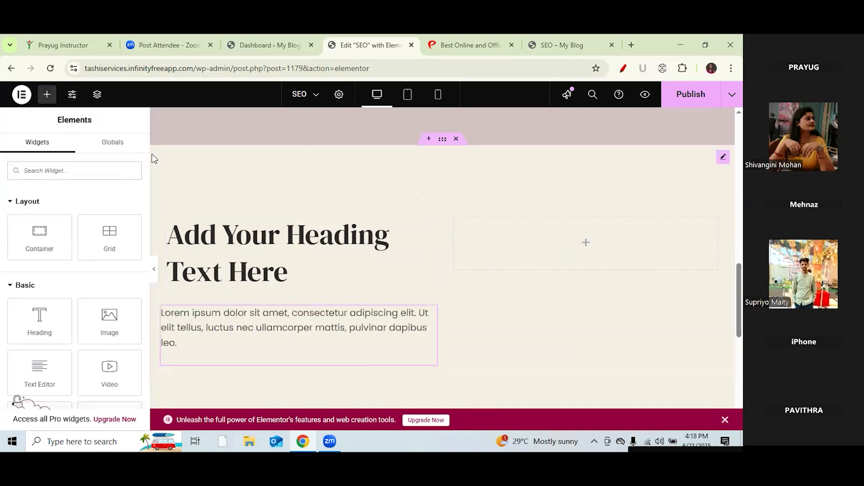
{"action": "left_click_drag", "start_coordinate": [118, 315], "coordinate": [590, 245]}
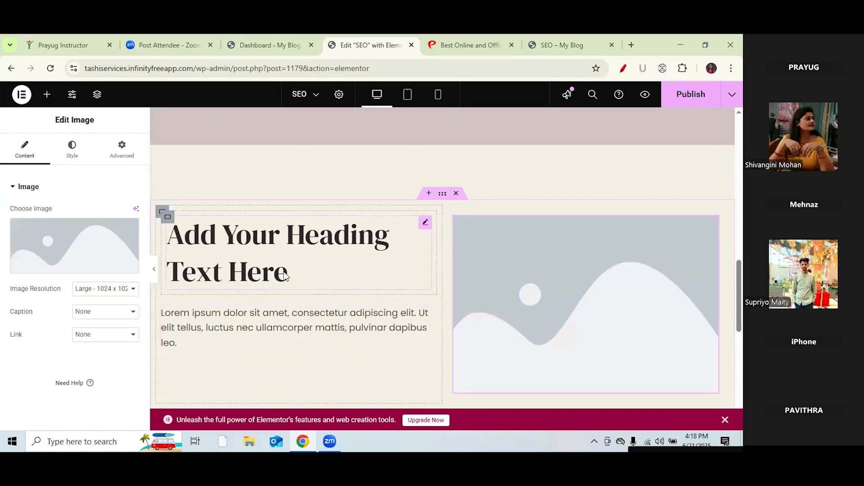
{"action": "left_click", "coordinate": [427, 193]}
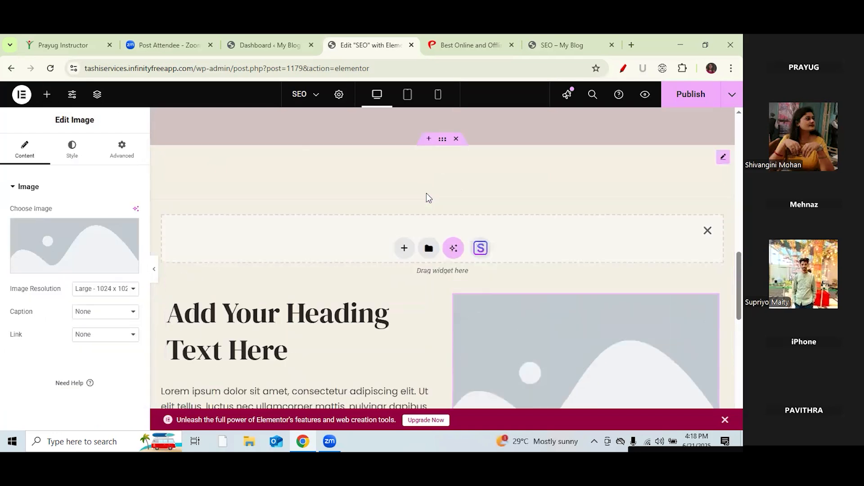
{"action": "left_click", "coordinate": [708, 233]}
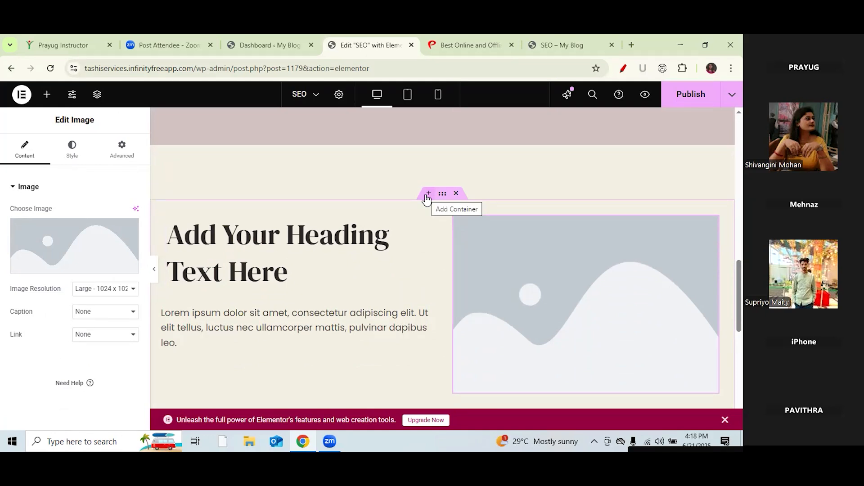
Step: Insert a single-column Flexbox container above the two-column row and drop a Heading widget into it
{"action": "left_click", "coordinate": [428, 194]}
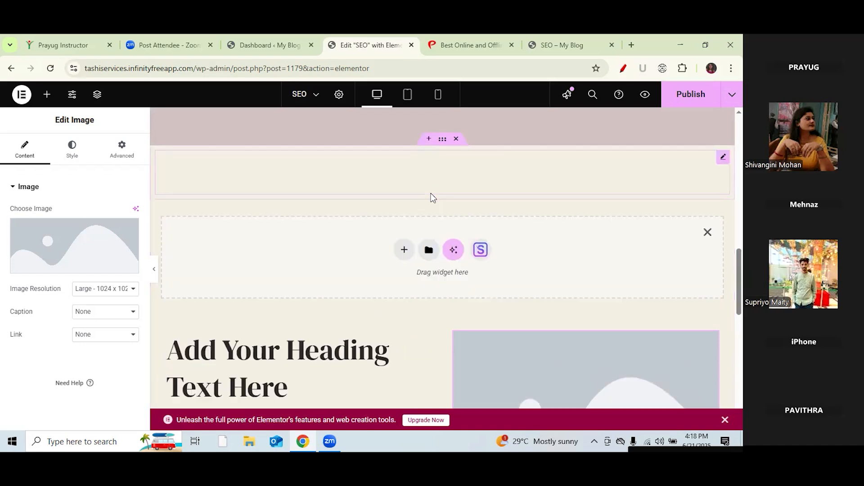
{"action": "left_click", "coordinate": [405, 249]}
{"action": "left_click", "coordinate": [404, 274]}
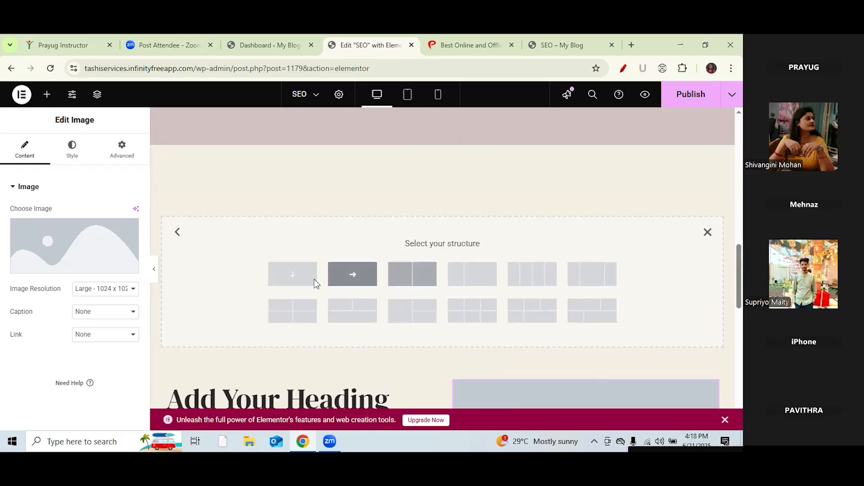
{"action": "left_click", "coordinate": [293, 274]}
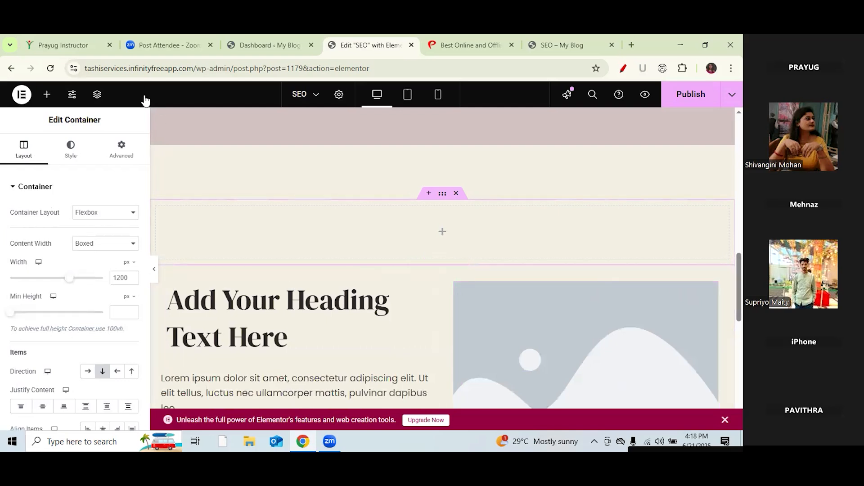
{"action": "left_click", "coordinate": [47, 94]}
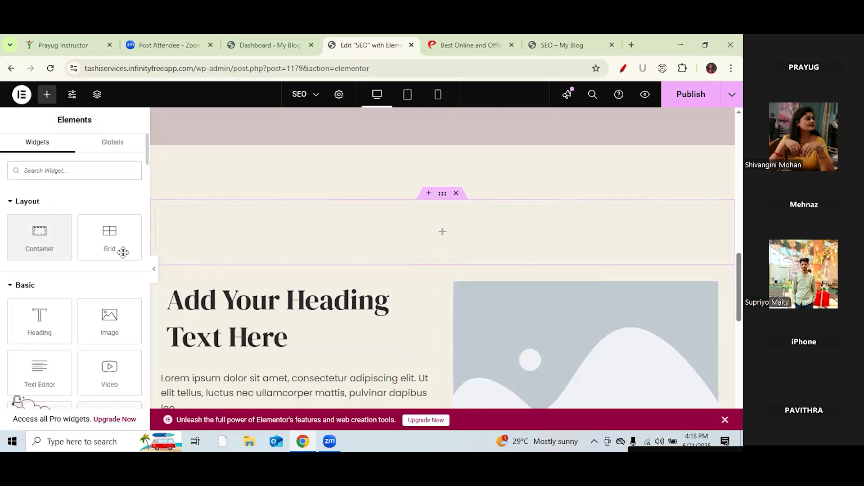
{"action": "left_click_drag", "start_coordinate": [49, 324], "coordinate": [390, 232]}
Step: On the Prayug homepage, select the heading 'Prayug Courses For Transforming Your Career' to copy it
{"action": "left_click", "coordinate": [454, 41]}
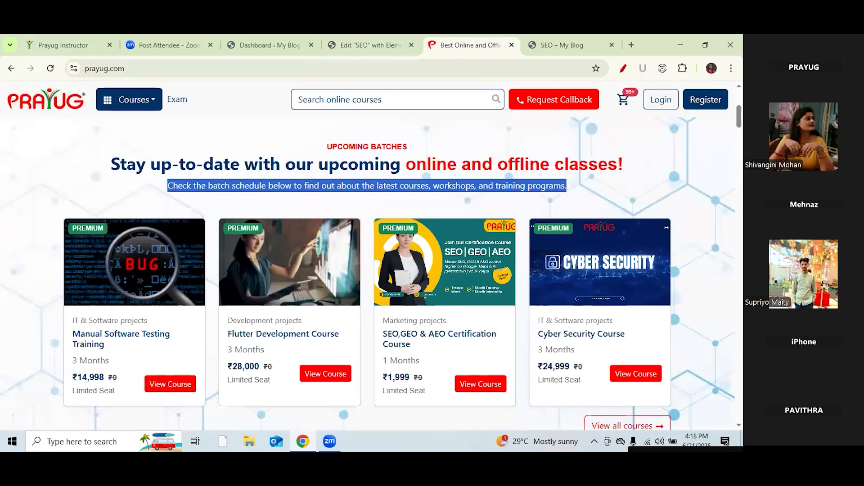
{"action": "scroll", "coordinate": [367, 270], "scroll_direction": "down", "scroll_amount": 4}
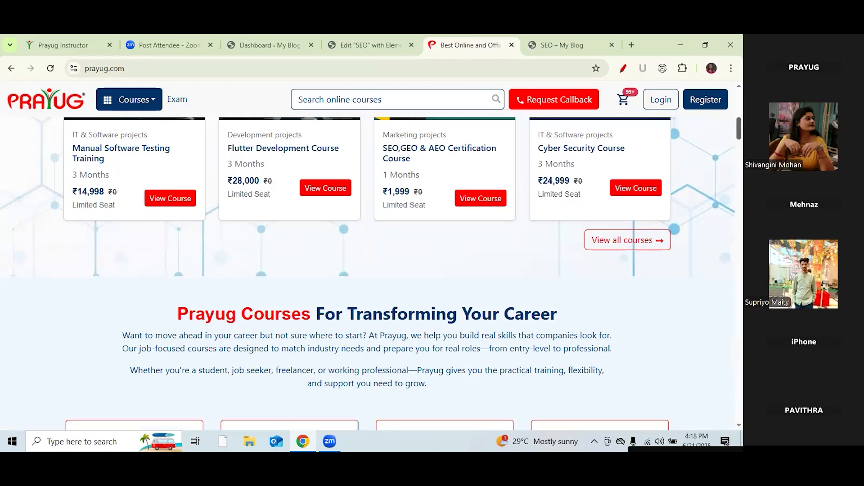
{"action": "scroll", "coordinate": [213, 170], "scroll_direction": "down", "scroll_amount": 3}
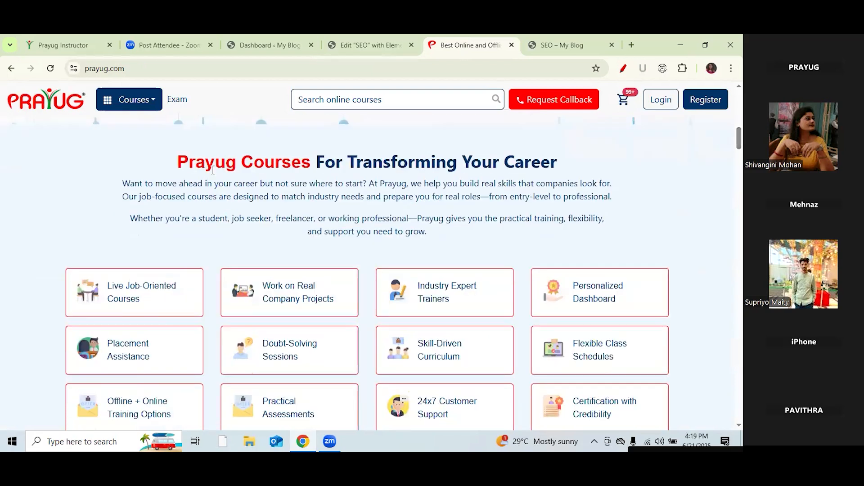
{"action": "left_click_drag", "start_coordinate": [177, 164], "coordinate": [559, 164]}
{"action": "key", "text": "ctrl+c"}
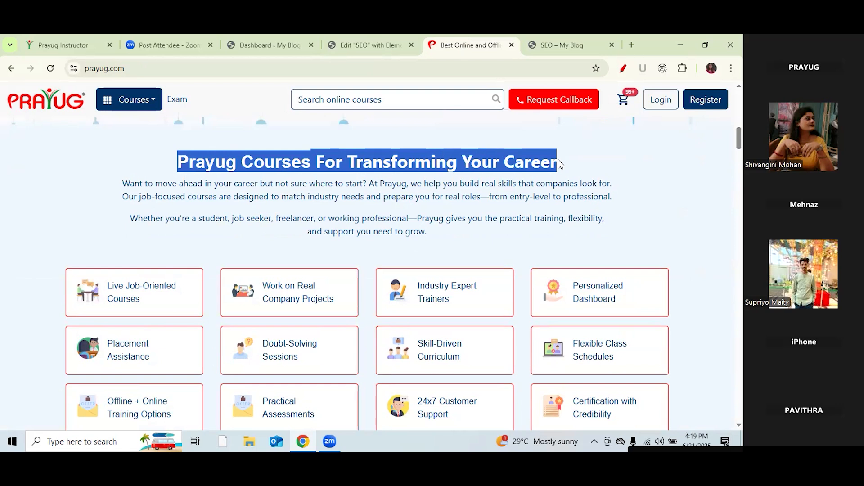
Step: Paste 'Prayug Courses For Transforming Your Career' into the top heading and make it an H3
{"action": "left_click", "coordinate": [344, 45]}
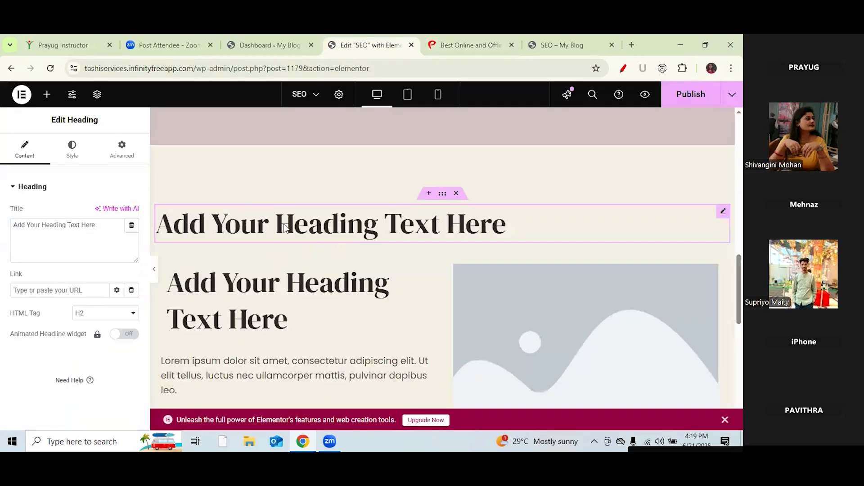
{"action": "left_click_drag", "start_coordinate": [96, 225], "coordinate": [13, 220]}
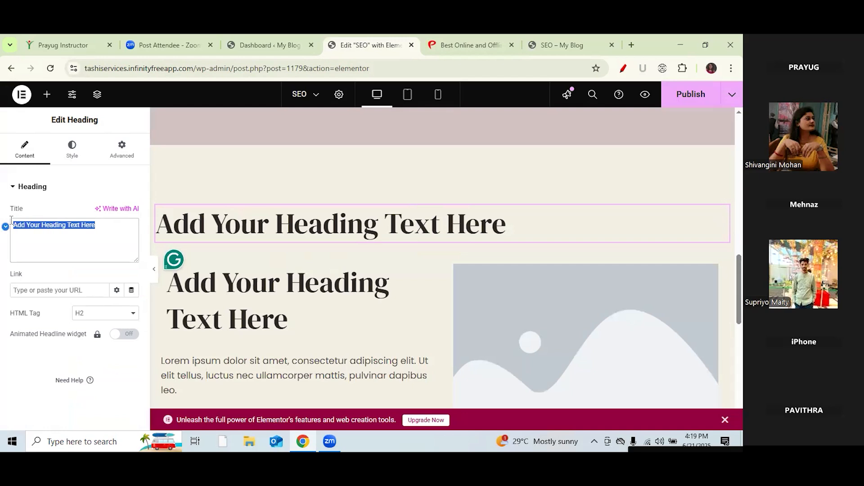
{"action": "key", "text": "ctrl+v"}
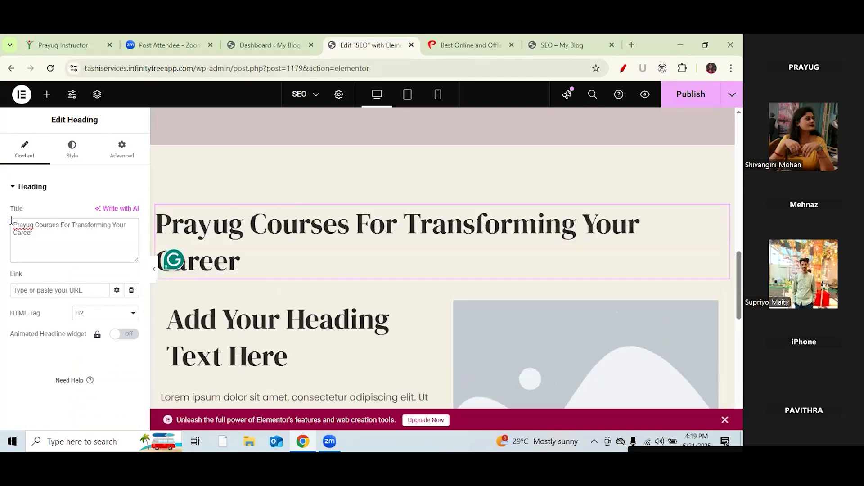
{"action": "left_click", "coordinate": [134, 315]}
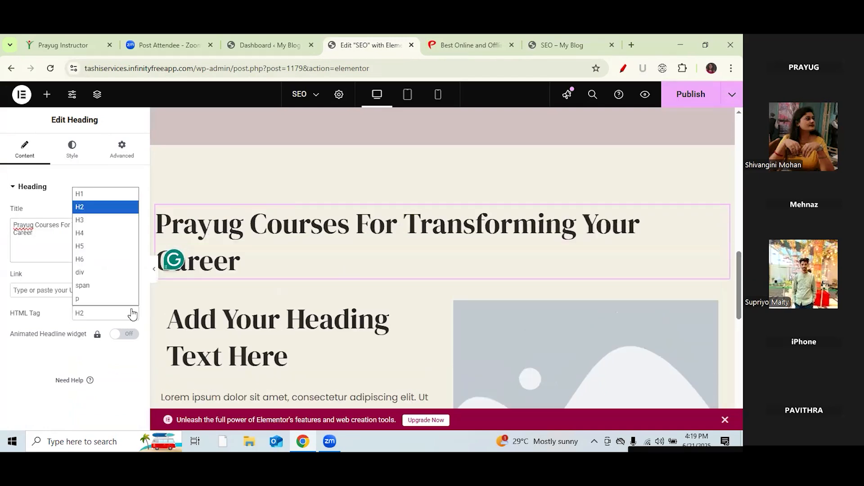
{"action": "left_click", "coordinate": [94, 220]}
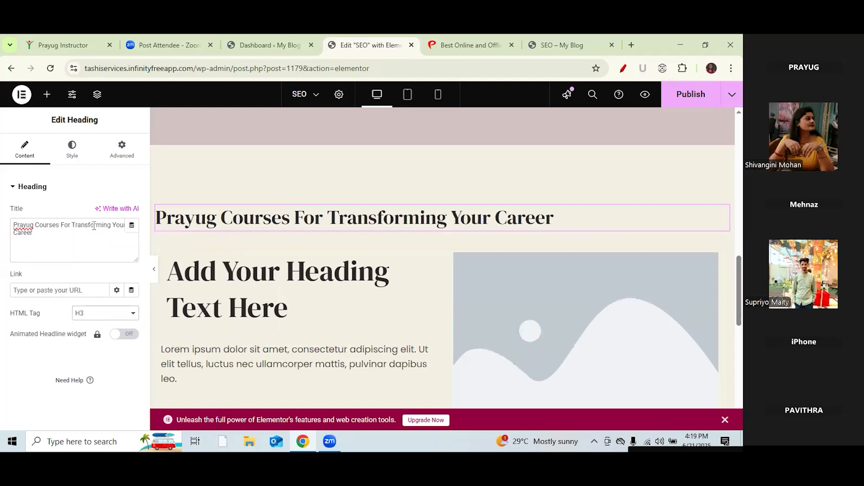
{"action": "left_click", "coordinate": [309, 280]}
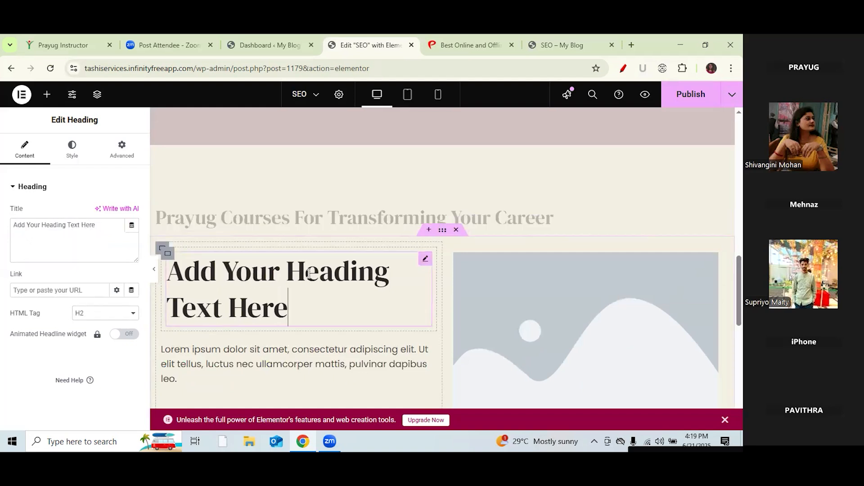
Step: Open the Prayug Courses menu, then return to Elementor to edit the left column's heading
{"action": "left_click", "coordinate": [469, 45]}
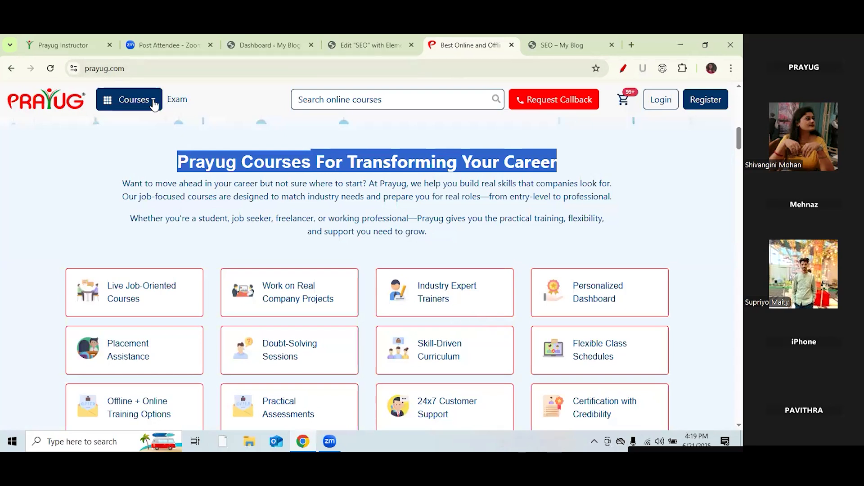
{"action": "left_click", "coordinate": [154, 103]}
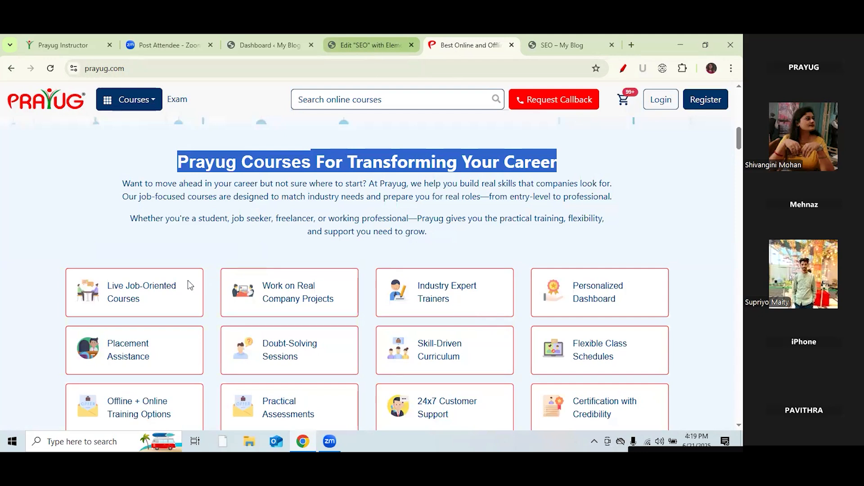
{"action": "left_click", "coordinate": [361, 46]}
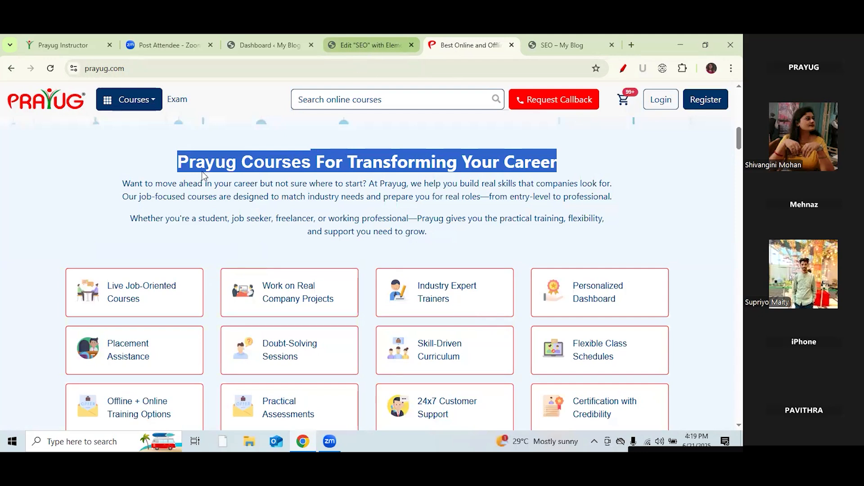
{"action": "left_click", "coordinate": [101, 230]}
Step: Retitle the placeholder heading 'Digital Marketing Courses' and set its HTML tag to H3
{"action": "key", "text": "BackSpace"}
{"action": "key", "text": "BackSpace"}
{"action": "key", "text": "BackSpace"}
{"action": "key", "text": "BackSpace"}
{"action": "key", "text": "BackSpace"}
{"action": "key", "text": "BackSpace"}
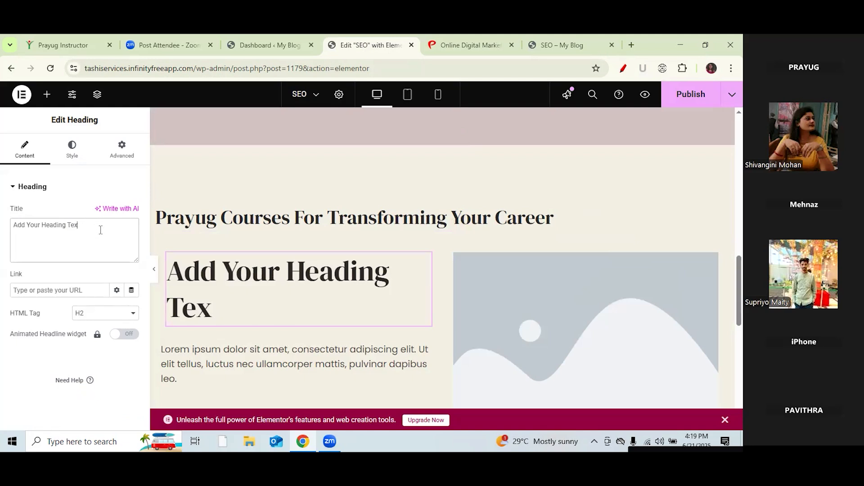
{"action": "key", "text": "BackSpace"}
{"action": "key", "text": "BackSpace"}
{"action": "key", "text": "BackSpace"}
{"action": "key", "text": "BackSpace"}
{"action": "key", "text": "BackSpace"}
{"action": "key", "text": "BackSpace"}
{"action": "key", "text": "BackSpace"}
{"action": "key", "text": "BackSpace"}
{"action": "key", "text": "BackSpace"}
{"action": "key", "text": "BackSpace"}
{"action": "key", "text": "BackSpace"}
{"action": "key", "text": "BackSpace"}
{"action": "key", "text": "BackSpace"}
{"action": "key", "text": "BackSpace"}
{"action": "key", "text": "BackSpace"}
{"action": "key", "text": "BackSpace"}
{"action": "key", "text": "BackSpace"}
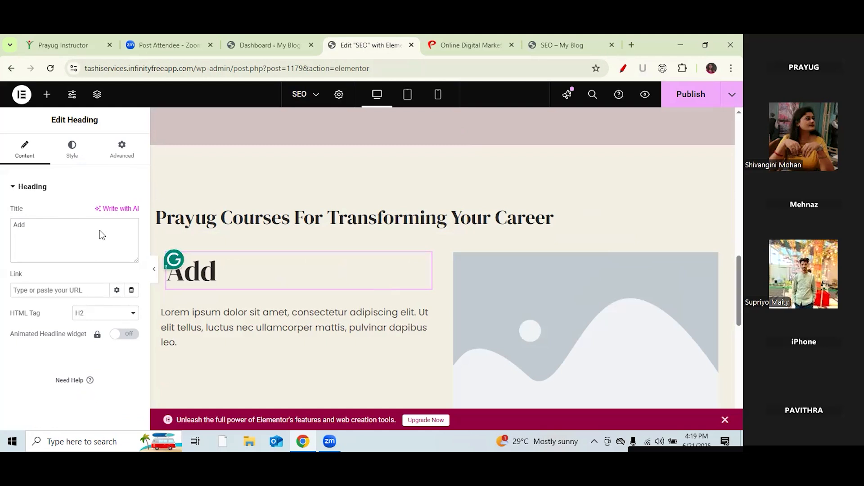
{"action": "key", "text": "BackSpace"}
{"action": "key", "text": "BackSpace"}
{"action": "key", "text": "BackSpace"}
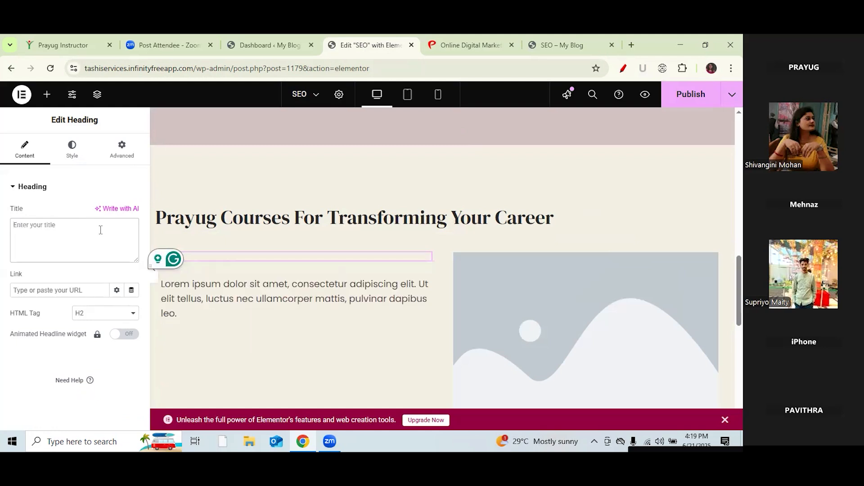
{"action": "type", "text": "Digital Mar"}
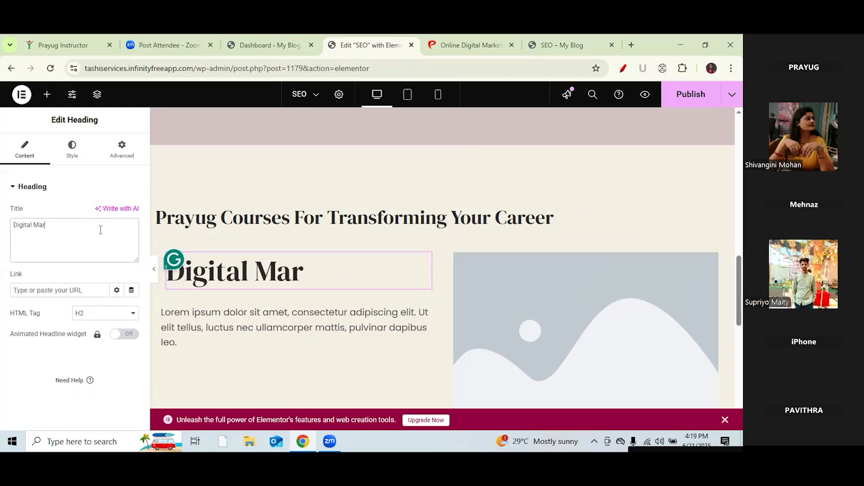
{"action": "type", "text": "keting Courses"}
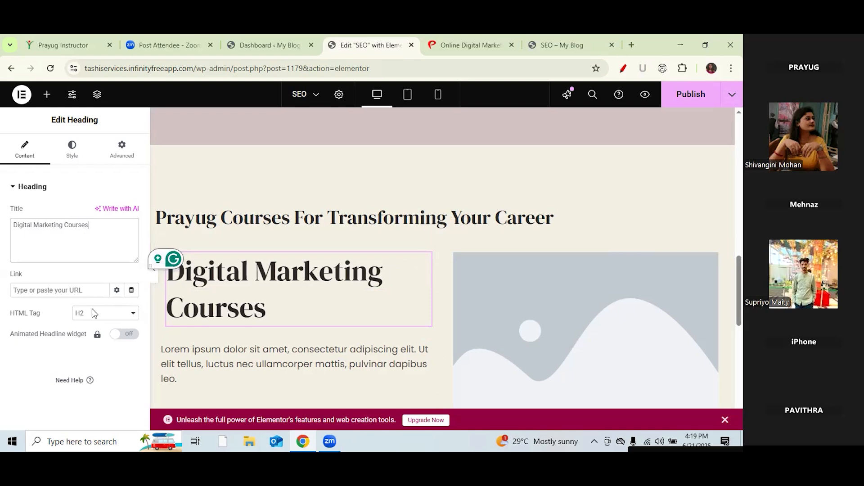
{"action": "left_click_drag", "start_coordinate": [40, 312], "coordinate": [12, 316]}
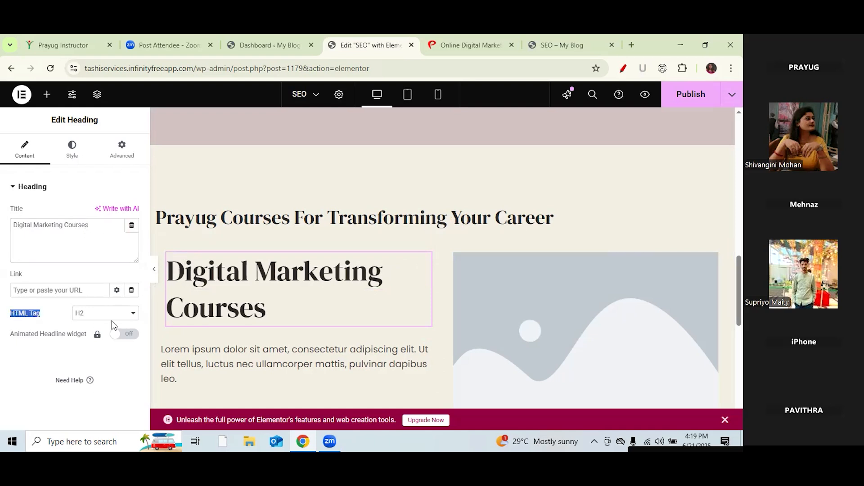
{"action": "left_click", "coordinate": [131, 314]}
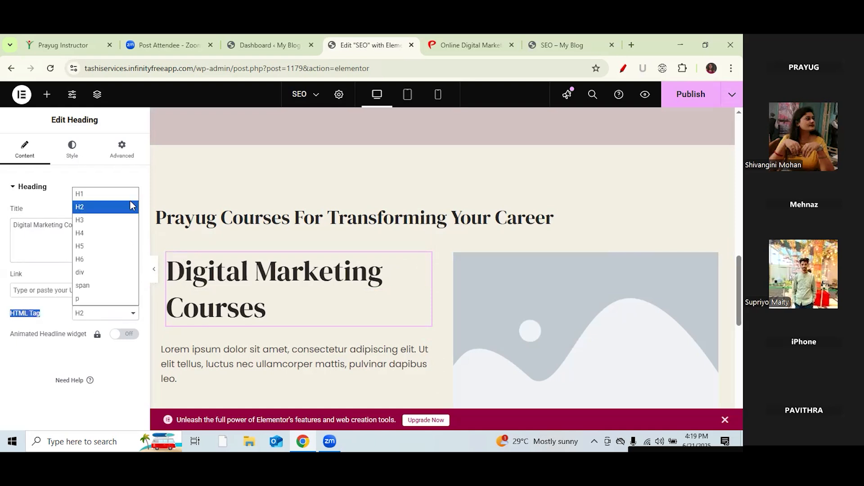
{"action": "left_click", "coordinate": [122, 223]}
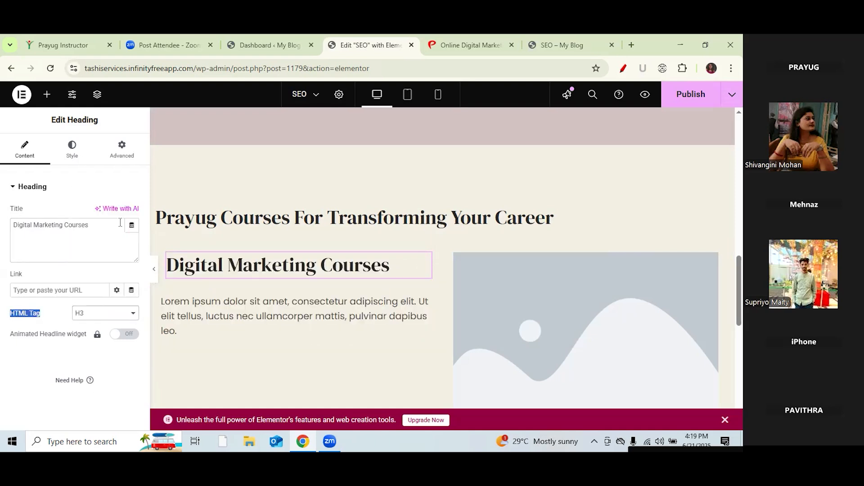
{"action": "left_click", "coordinate": [200, 310]}
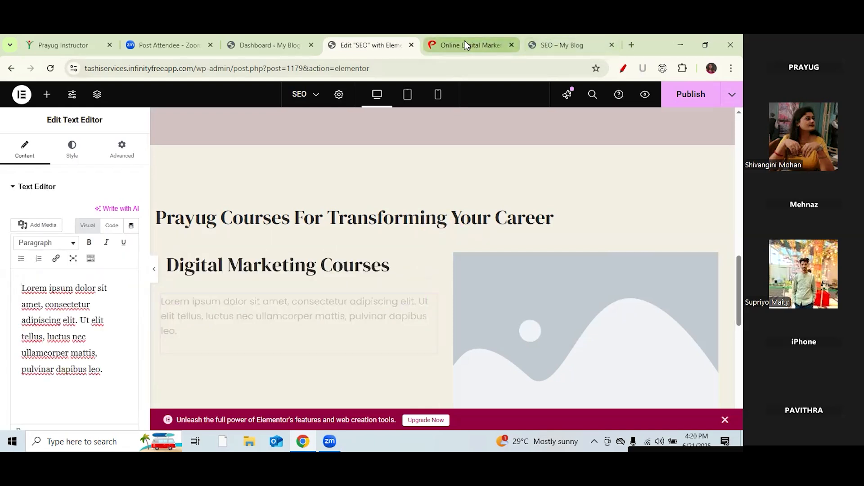
Step: Copy Prayug's Digital Marketing course description and replace the Lorem ipsum paragraph with it
{"action": "left_click", "coordinate": [465, 45]}
{"action": "left_click_drag", "start_coordinate": [68, 220], "coordinate": [147, 271]}
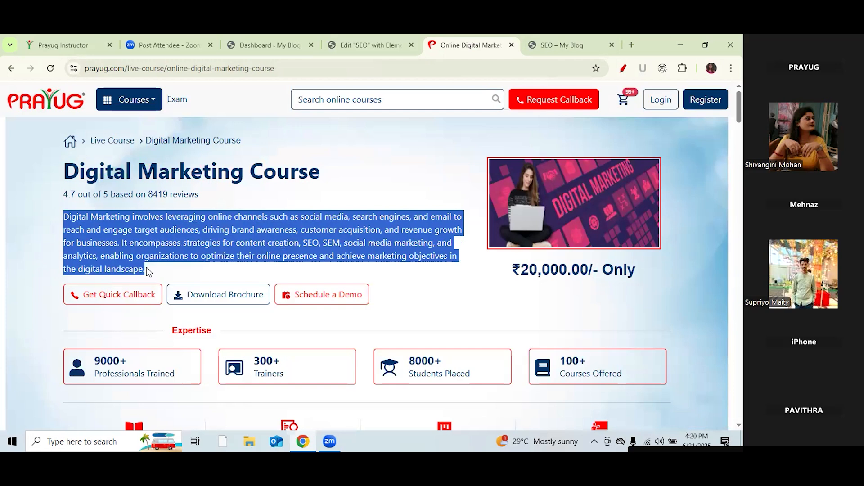
{"action": "left_click", "coordinate": [363, 41]}
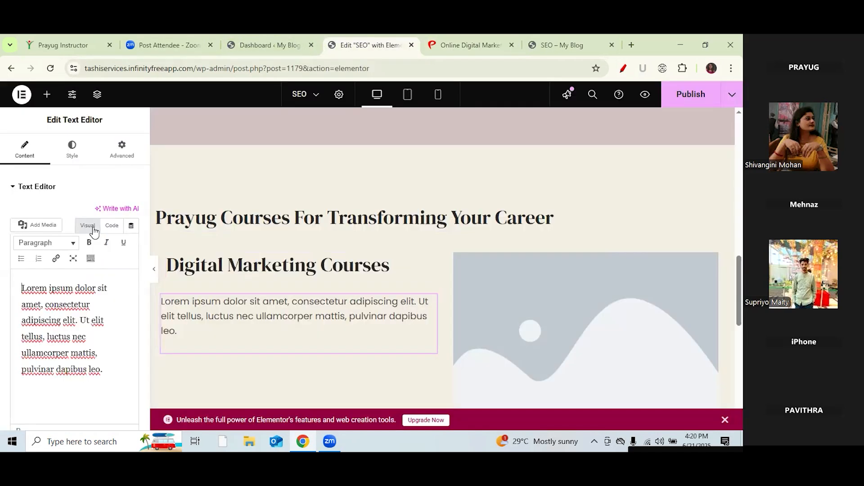
{"action": "left_click_drag", "start_coordinate": [103, 368], "coordinate": [21, 281]}
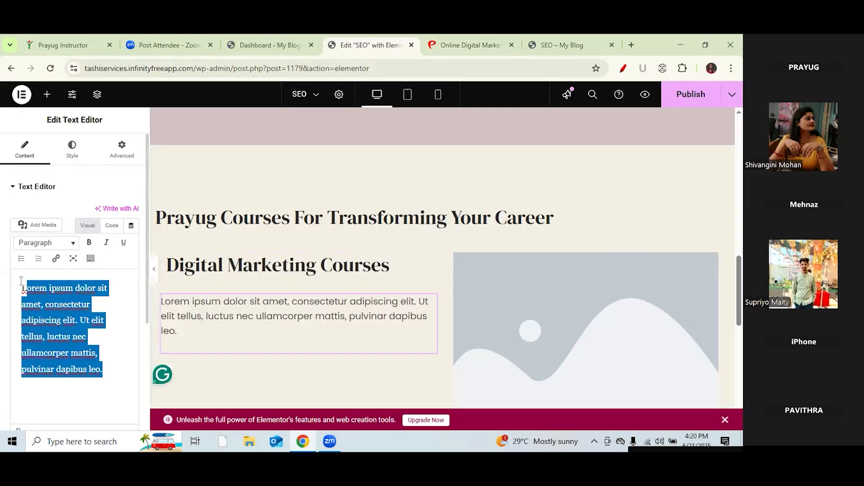
{"action": "key", "text": "BackSpace"}
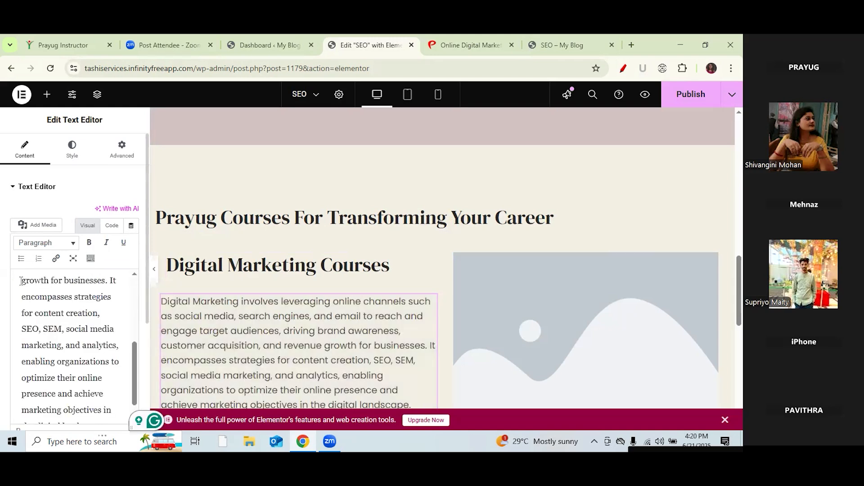
Step: Search Google images for digital marketing and preview the colourful Freepik illustration
{"action": "left_click", "coordinate": [631, 45]}
{"action": "left_click", "coordinate": [269, 68]}
{"action": "type", "text": "d"}
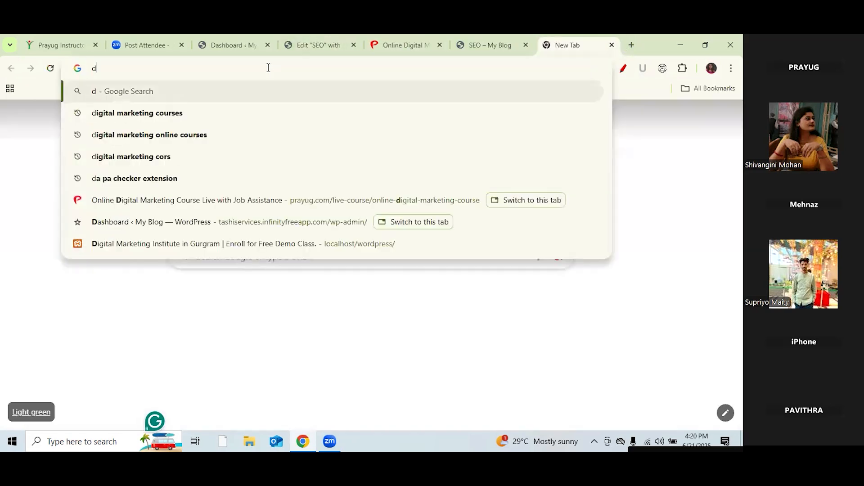
{"action": "type", "text": "igi"}
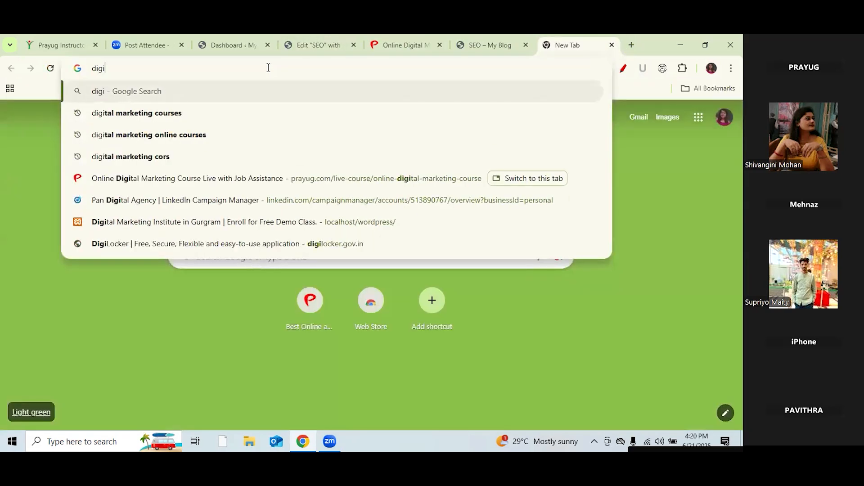
{"action": "type", "text": "tal amrketing inage"}
{"action": "key", "text": "Return"}
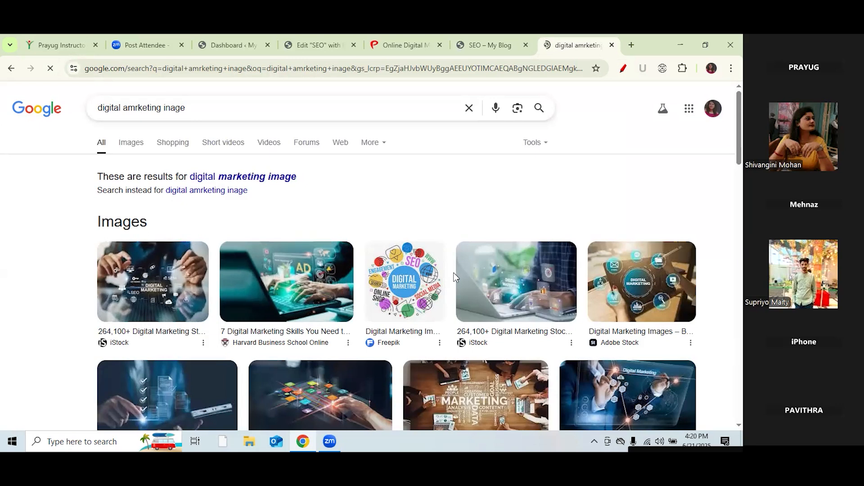
{"action": "left_click", "coordinate": [408, 283]}
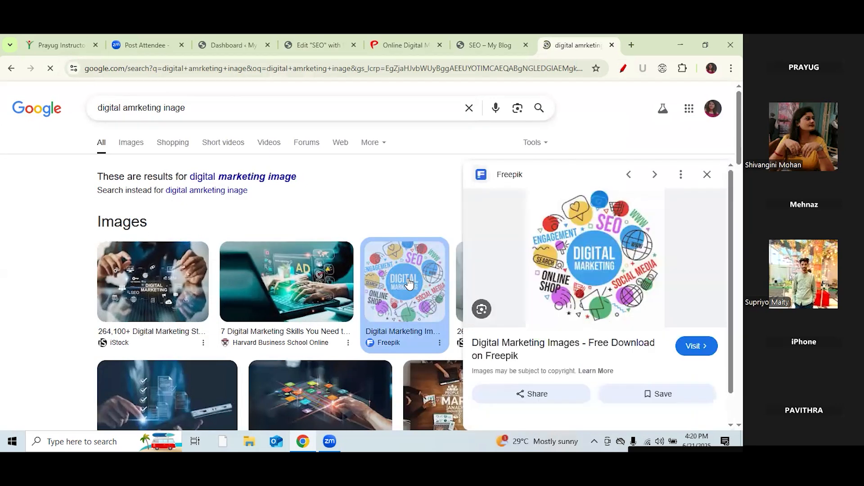
Step: Save the Freepik illustration to the Desktop as an AVIF image
{"action": "right_click", "coordinate": [571, 266]}
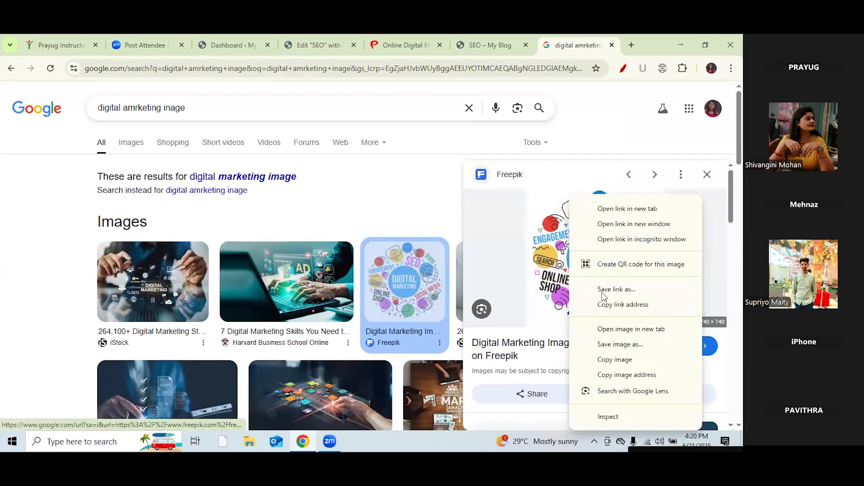
{"action": "left_click", "coordinate": [620, 344]}
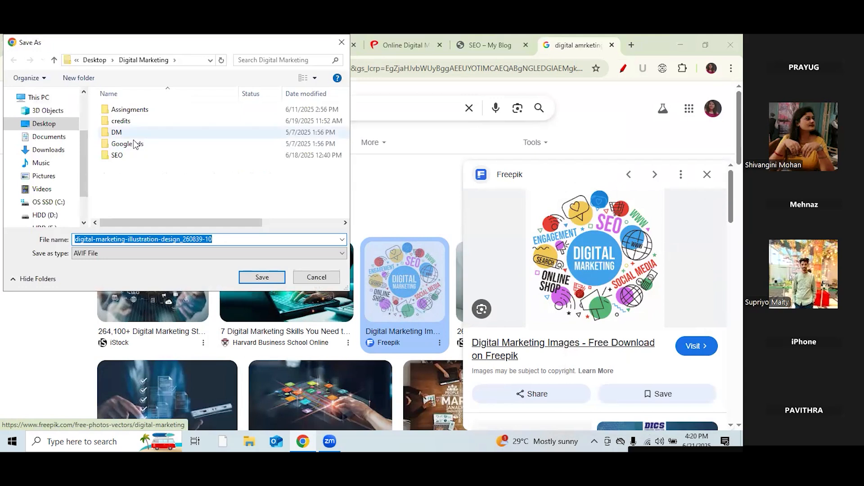
{"action": "left_click", "coordinate": [44, 123]}
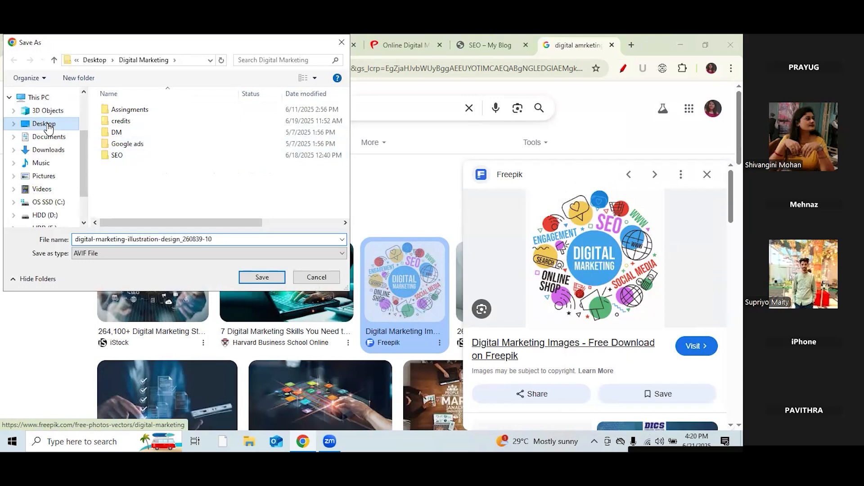
{"action": "left_click", "coordinate": [238, 252]}
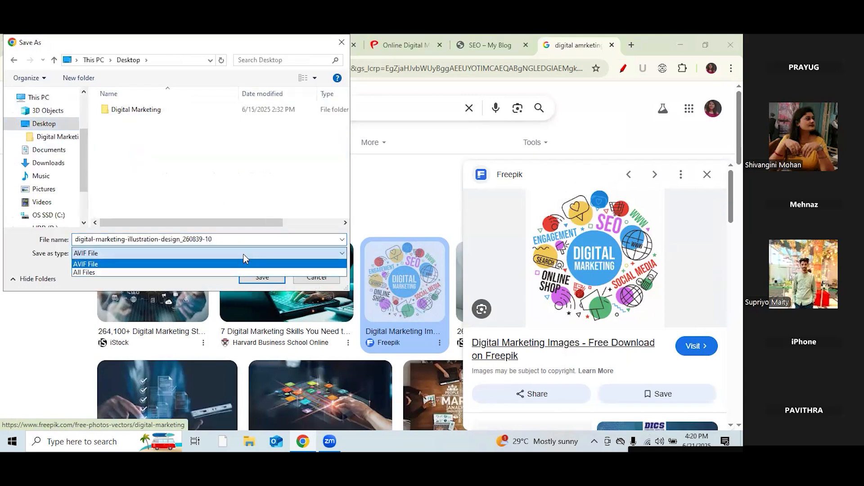
{"action": "left_click", "coordinate": [266, 282]}
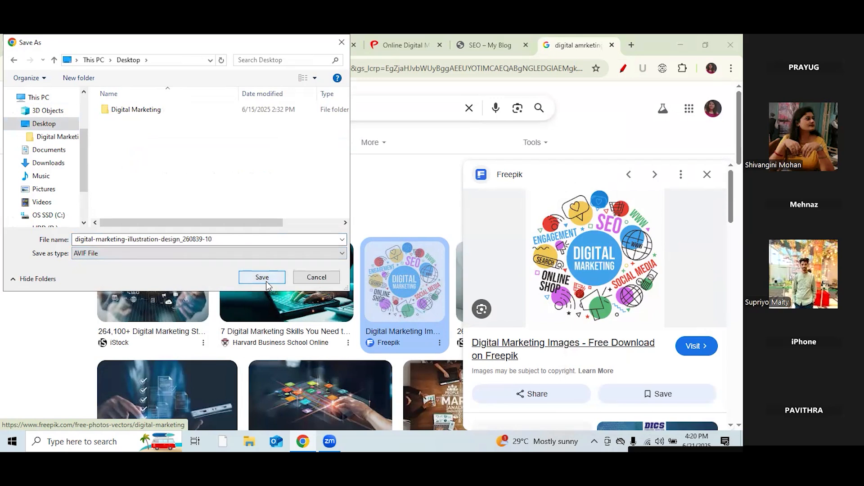
{"action": "left_click", "coordinate": [291, 253]}
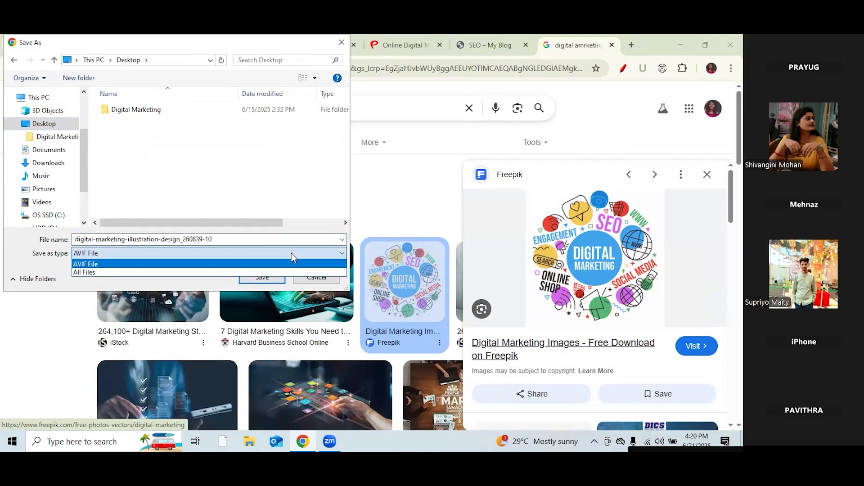
{"action": "left_click", "coordinate": [243, 271]}
{"action": "left_click", "coordinate": [263, 279]}
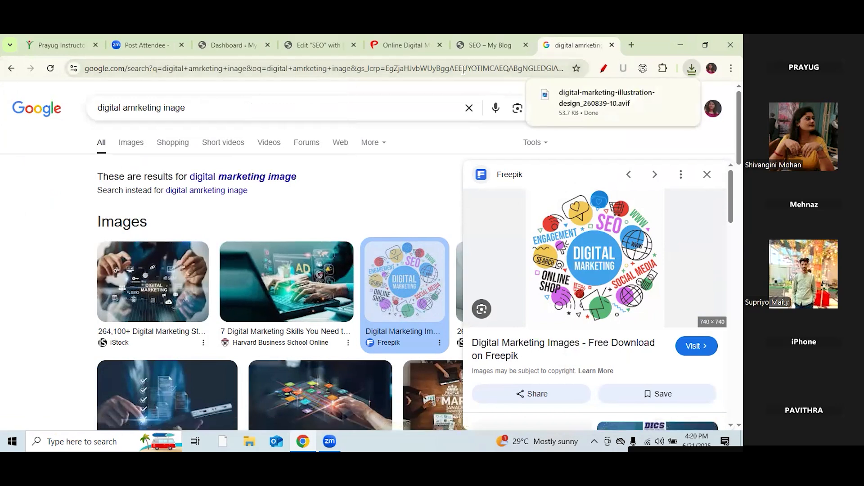
Step: Upload the Desktop AVIF illustration and insert it into the courses row's image widget
{"action": "left_click", "coordinate": [314, 45]}
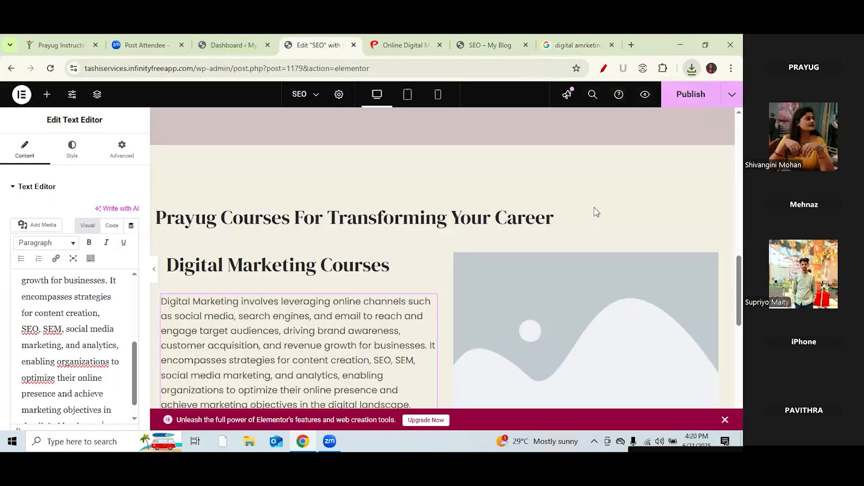
{"action": "left_click", "coordinate": [601, 361]}
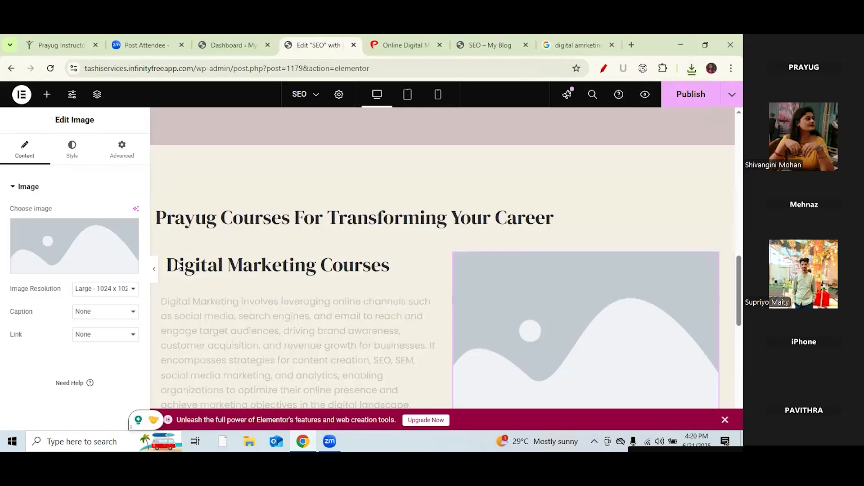
{"action": "left_click", "coordinate": [63, 229]}
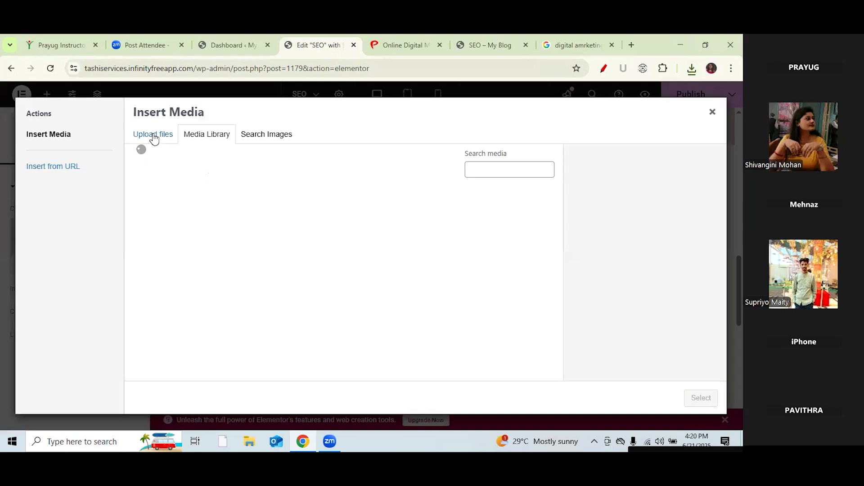
{"action": "left_click", "coordinate": [154, 137]}
{"action": "left_click", "coordinate": [442, 269]}
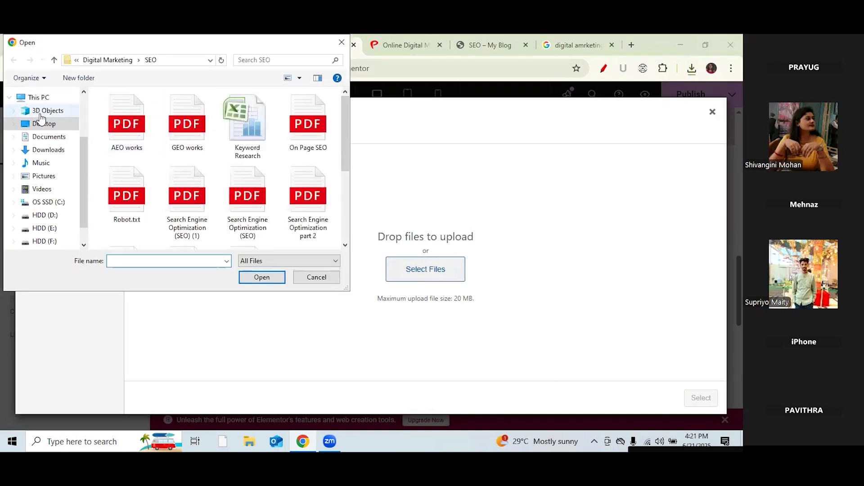
{"action": "left_click", "coordinate": [45, 125]}
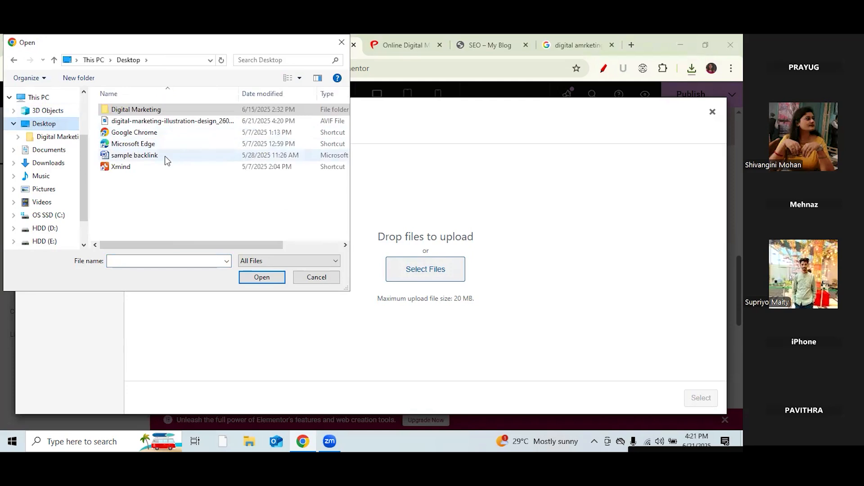
{"action": "left_click", "coordinate": [160, 123]}
{"action": "left_click", "coordinate": [261, 277]}
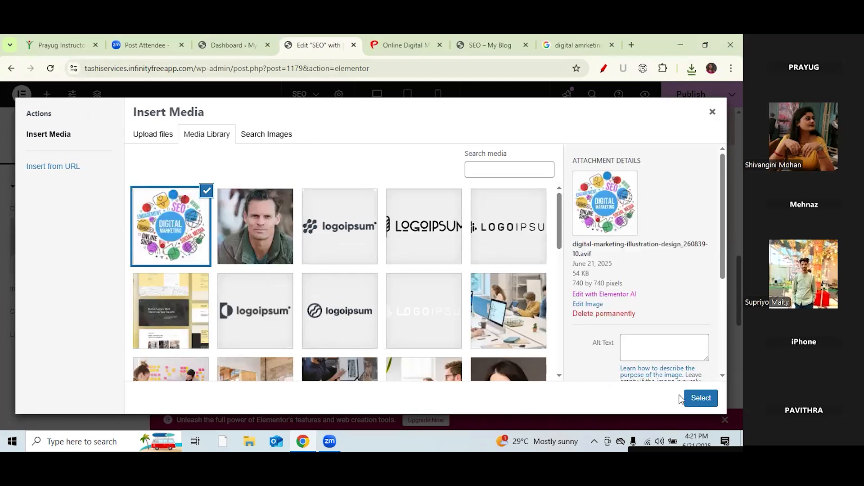
{"action": "left_click", "coordinate": [696, 397]}
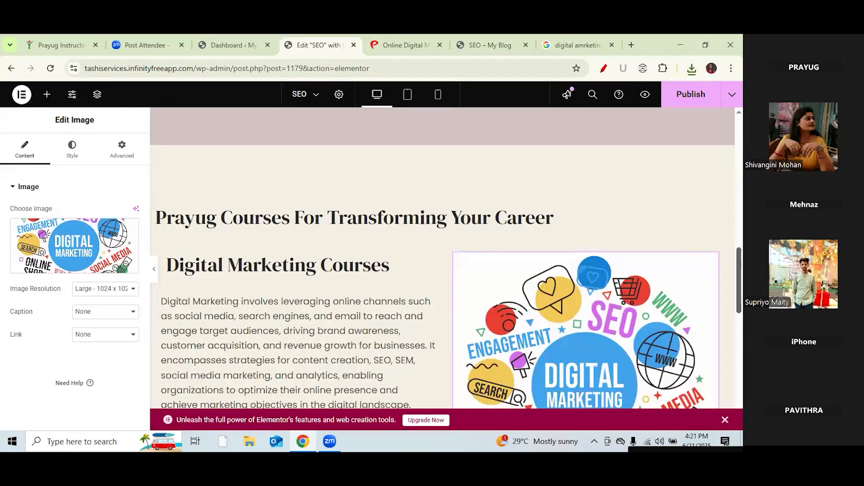
{"action": "scroll", "coordinate": [446, 259], "scroll_direction": "down", "scroll_amount": 5}
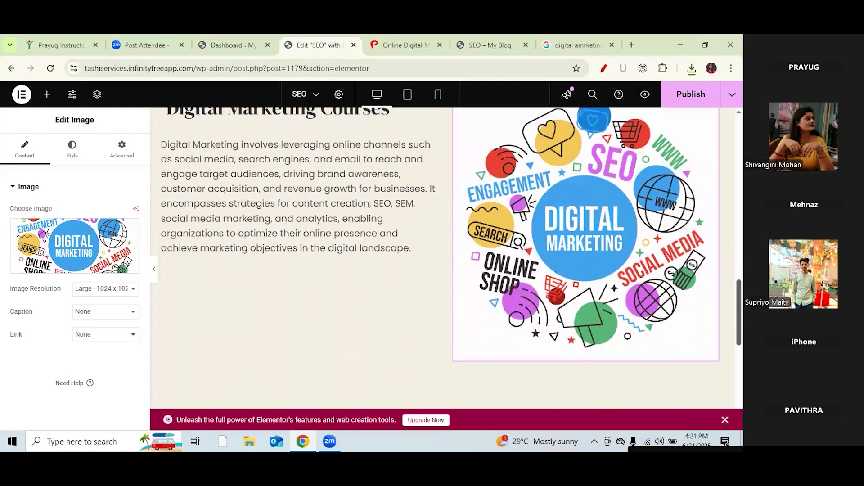
{"action": "scroll", "coordinate": [445, 258], "scroll_direction": "up", "scroll_amount": 3}
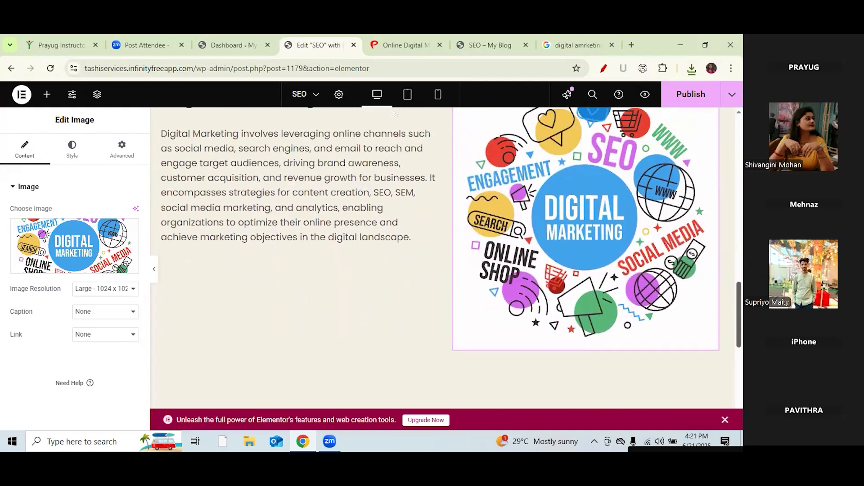
{"action": "scroll", "coordinate": [446, 259], "scroll_direction": "down", "scroll_amount": 5}
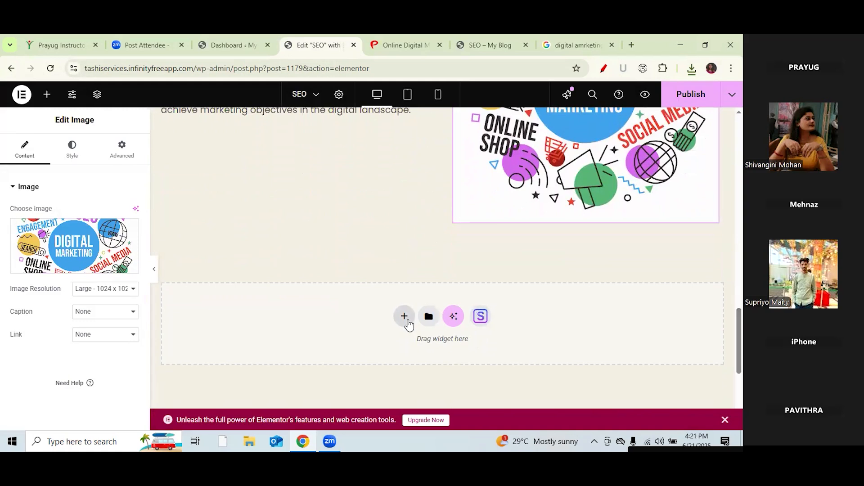
Step: Add a single-column Flexbox container below the row holding a 50 px Spacer
{"action": "left_click", "coordinate": [405, 318]}
{"action": "left_click", "coordinate": [411, 345]}
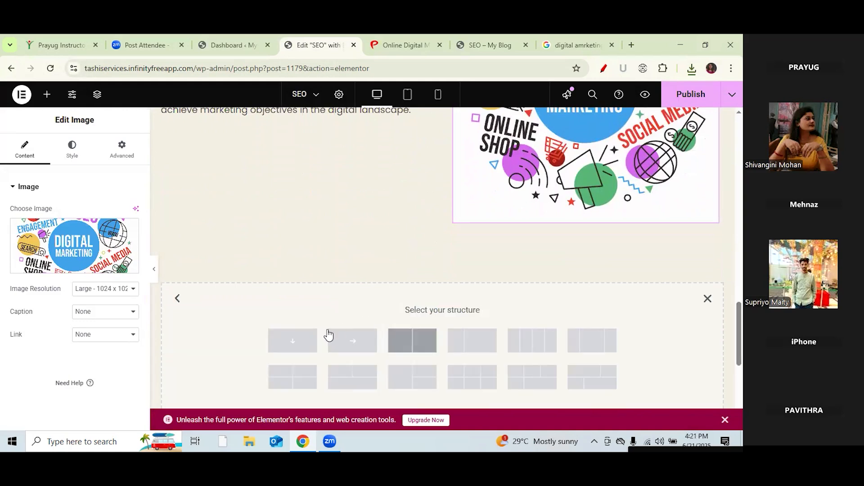
{"action": "left_click", "coordinate": [299, 343]}
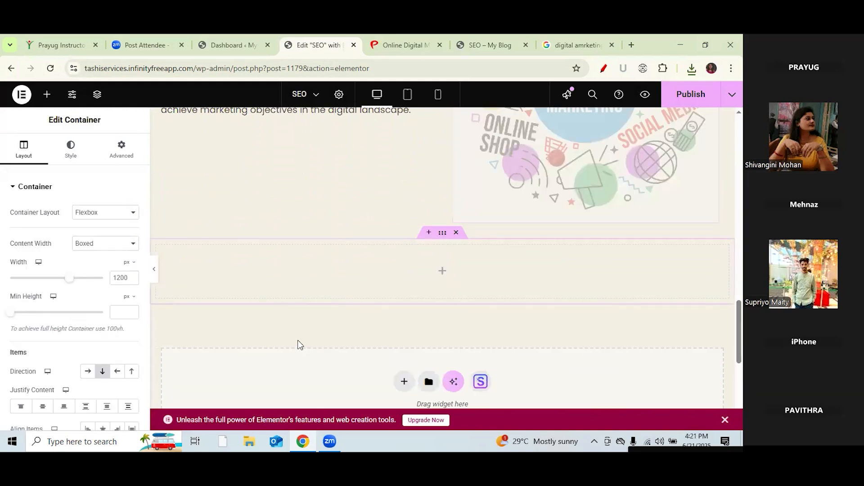
{"action": "left_click", "coordinate": [46, 96]}
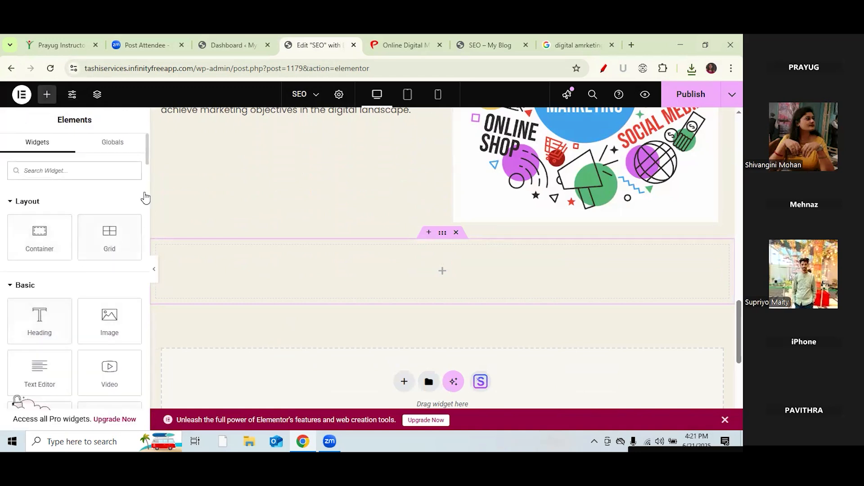
{"action": "scroll", "coordinate": [147, 169], "scroll_direction": "down", "scroll_amount": 3}
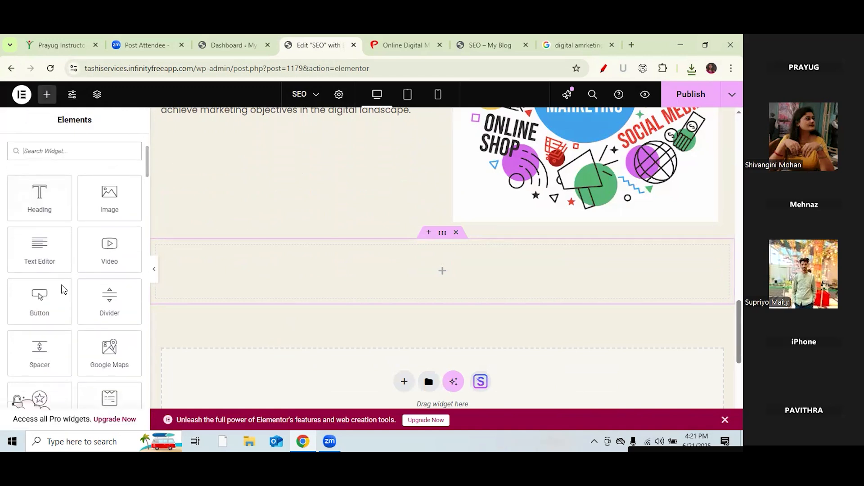
{"action": "left_click_drag", "start_coordinate": [40, 331], "coordinate": [398, 262]}
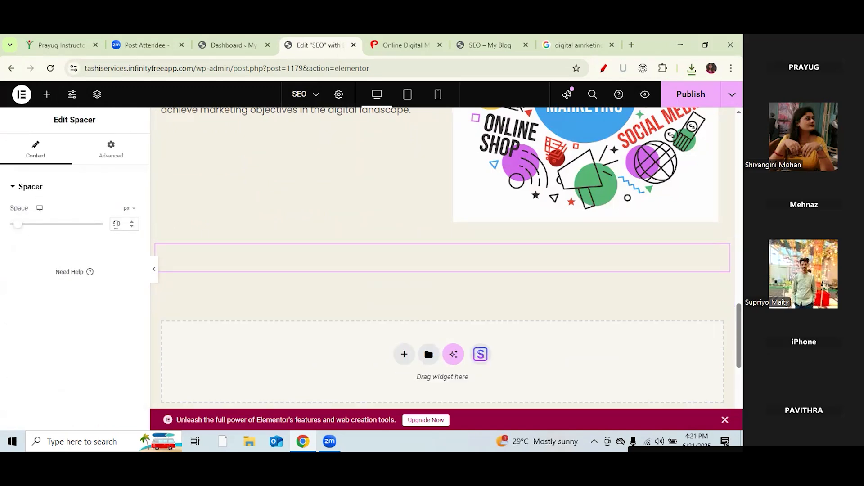
{"action": "key", "text": "BackSpace"}
{"action": "key", "text": "BackSpace"}
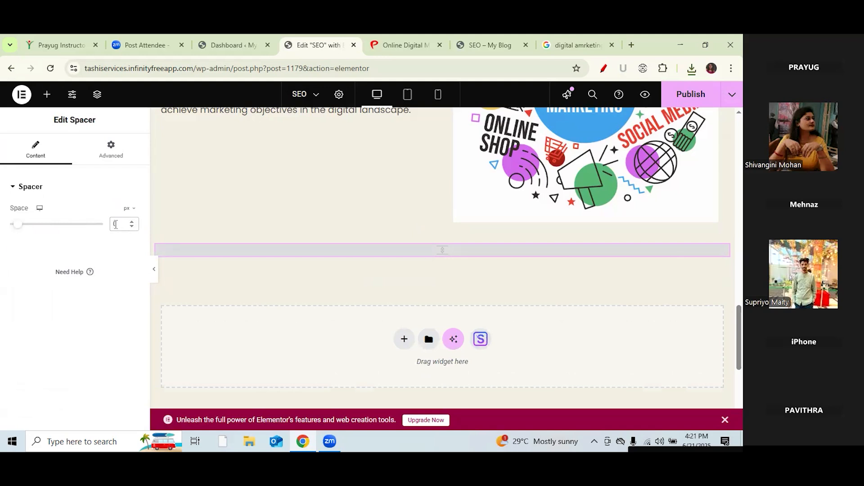
{"action": "type", "text": "20"}
{"action": "key", "text": "BackSpace"}
{"action": "type", "text": "50"}
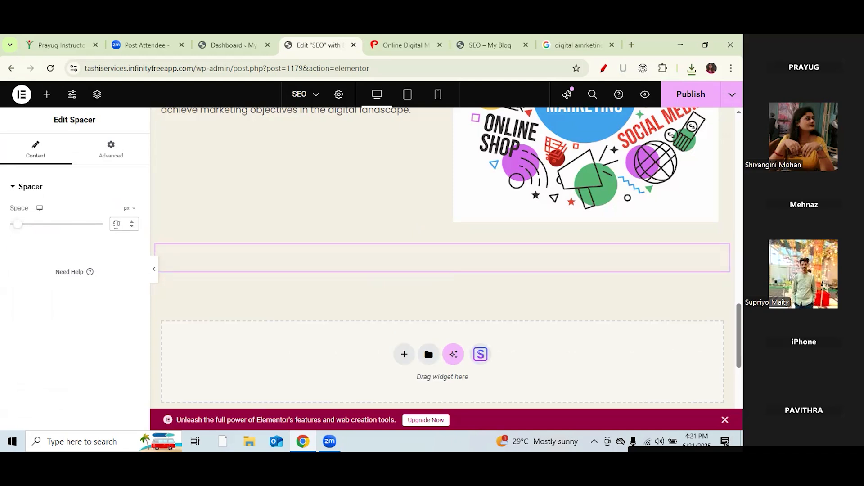
{"action": "scroll", "coordinate": [369, 307], "scroll_direction": "up", "scroll_amount": 4}
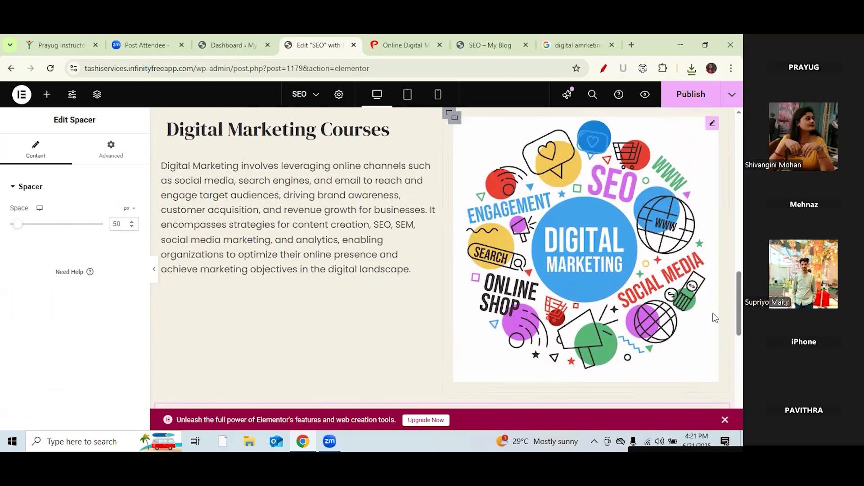
{"action": "scroll", "coordinate": [408, 268], "scroll_direction": "down", "scroll_amount": 5}
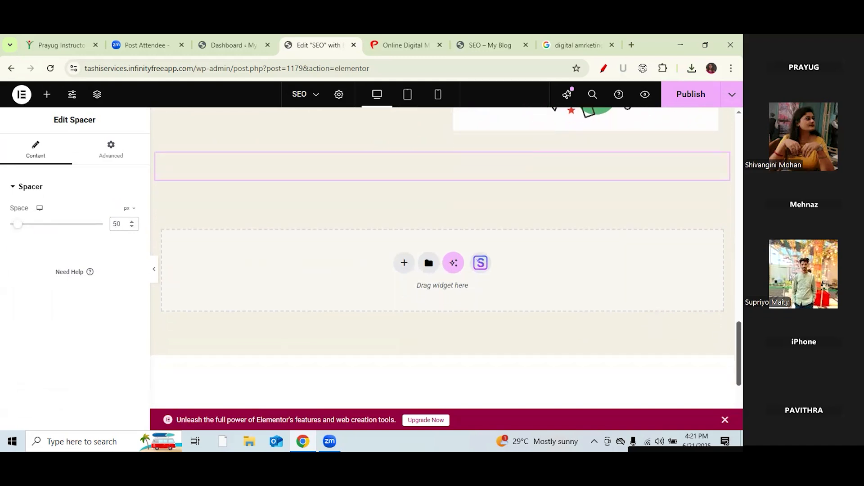
Step: Add an empty two-column Flexbox container below the spacer
{"action": "left_click", "coordinate": [405, 264]}
{"action": "left_click", "coordinate": [402, 302]}
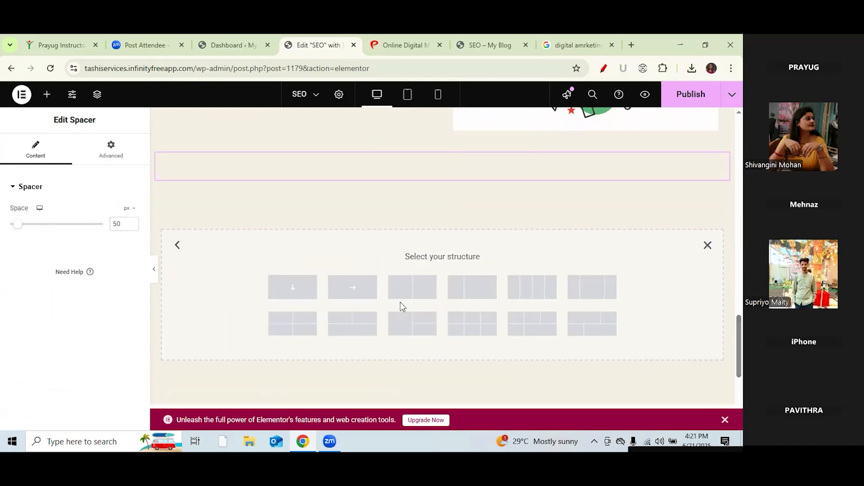
{"action": "left_click", "coordinate": [411, 291]}
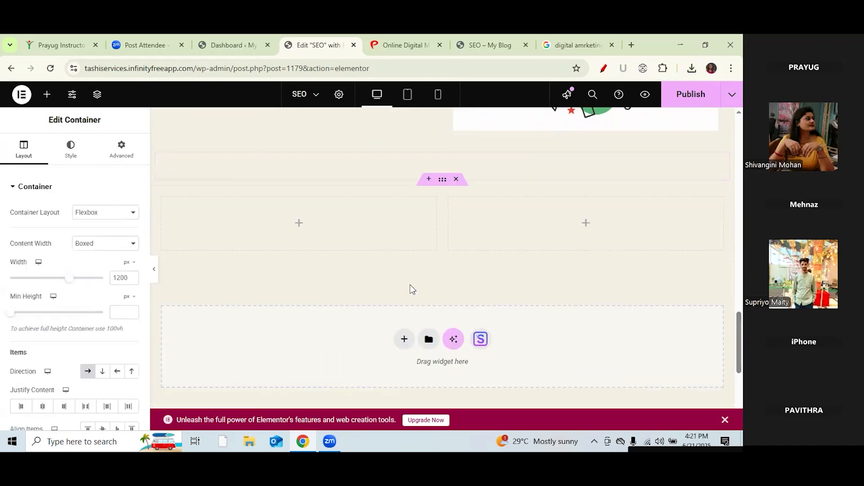
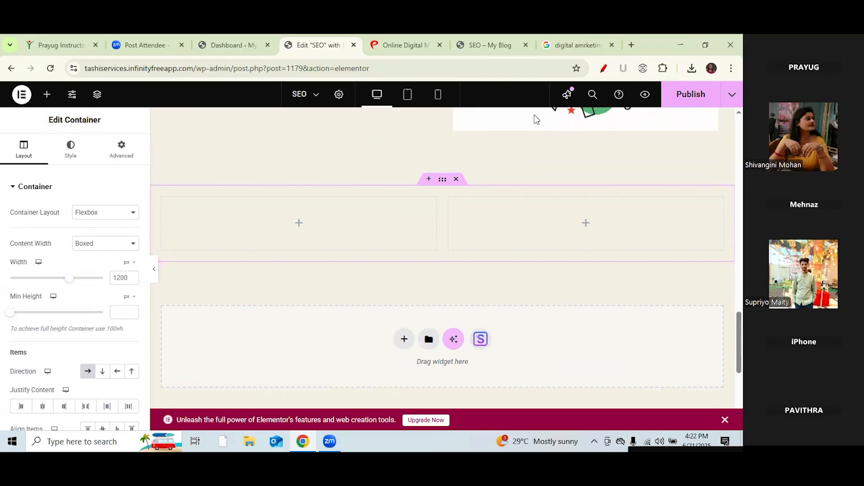
Step: Nest a container inside each of the two columns of the new row
{"action": "left_click", "coordinate": [47, 93]}
{"action": "left_click_drag", "start_coordinate": [42, 234], "coordinate": [298, 225]}
{"action": "left_click", "coordinate": [45, 95]}
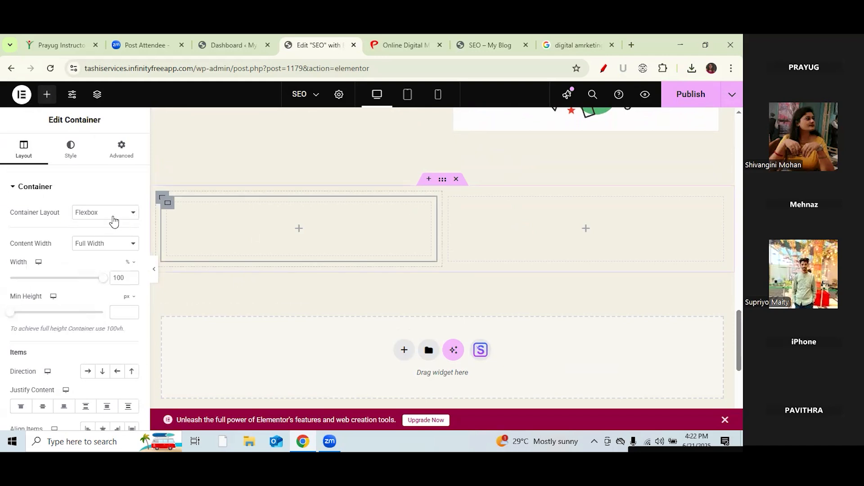
{"action": "left_click_drag", "start_coordinate": [45, 235], "coordinate": [571, 225]}
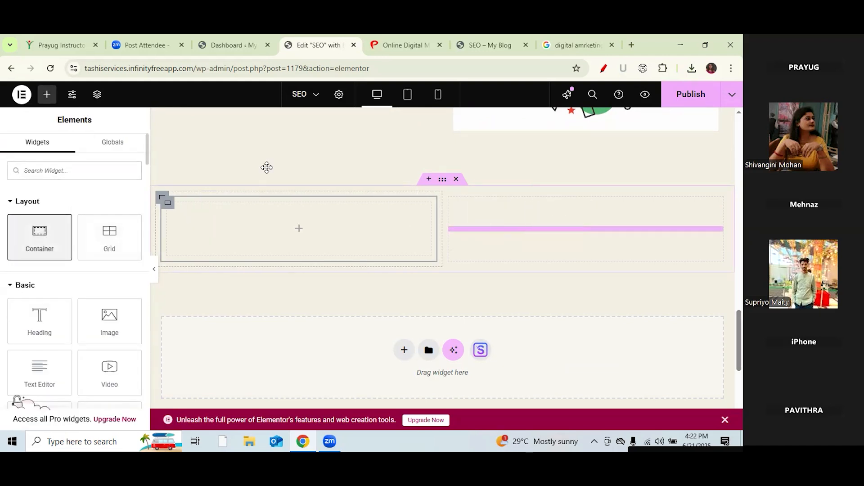
Step: Place an Image widget in the left column
{"action": "left_click", "coordinate": [46, 94]}
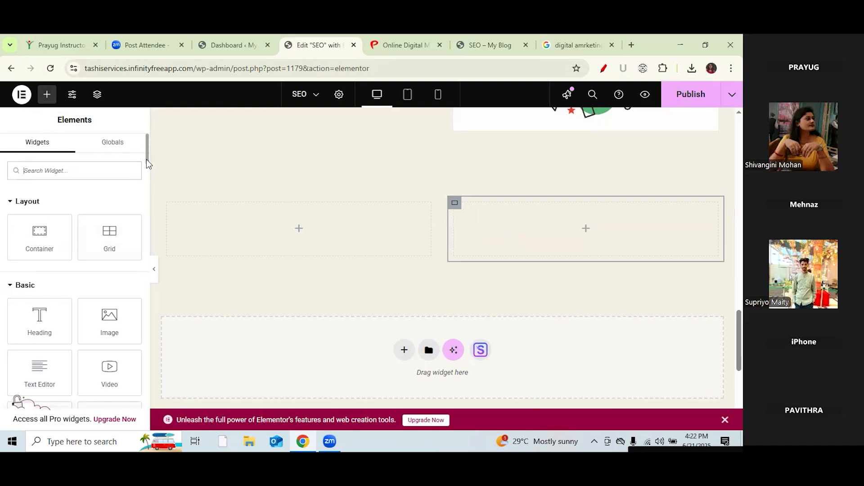
{"action": "scroll", "coordinate": [147, 167], "scroll_direction": "down", "scroll_amount": 4}
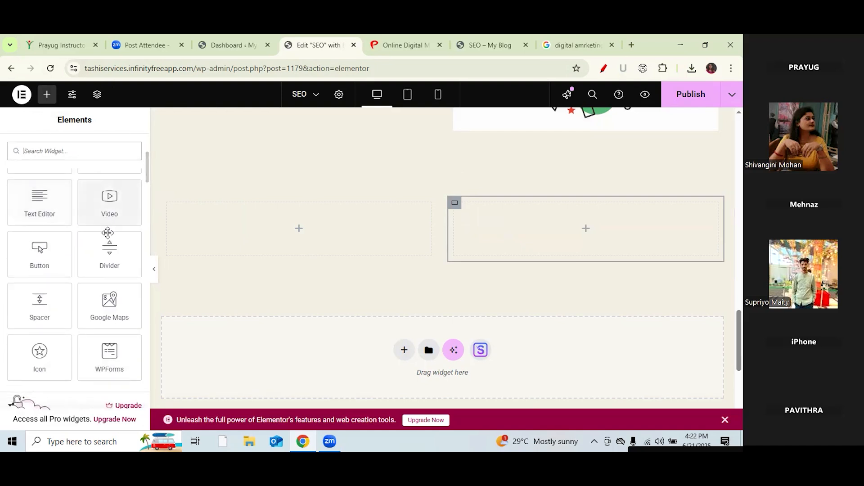
{"action": "scroll", "coordinate": [148, 173], "scroll_direction": "up", "scroll_amount": 2}
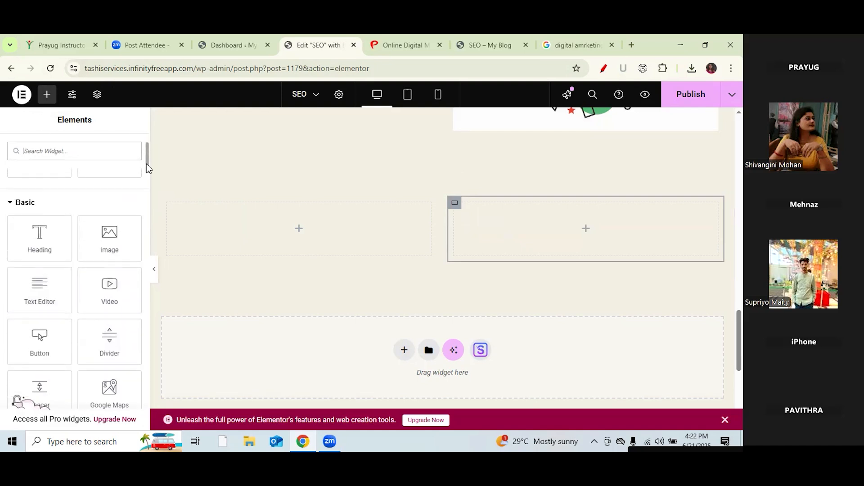
{"action": "left_click_drag", "start_coordinate": [166, 237], "coordinate": [282, 243]}
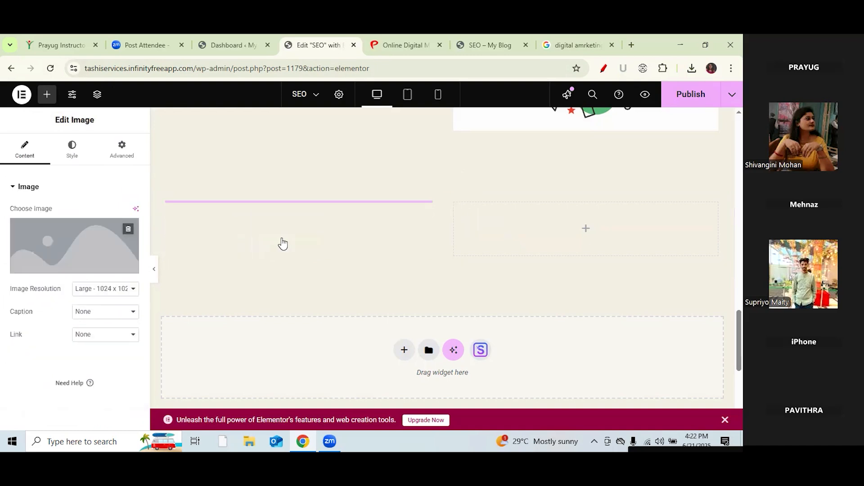
Step: Add a Heading and a Text Editor paragraph beneath it in the right column, deleting a misplaced text block
{"action": "left_click", "coordinate": [47, 94]}
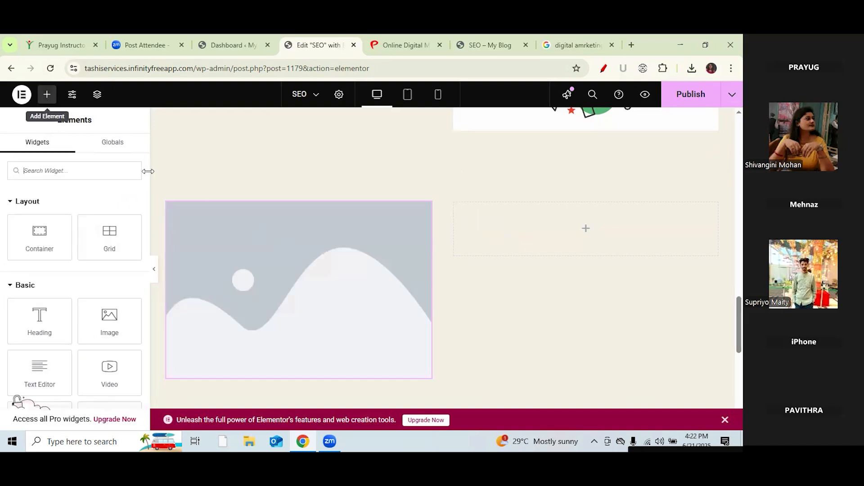
{"action": "left_click_drag", "start_coordinate": [49, 313], "coordinate": [573, 226]}
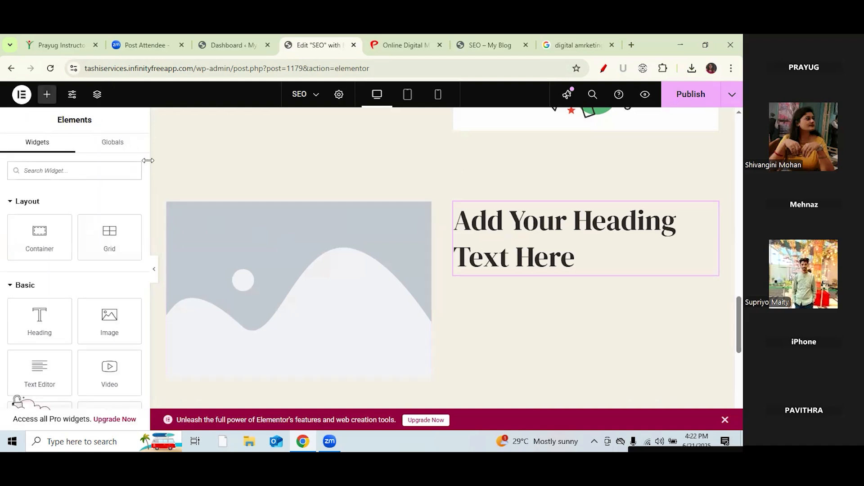
{"action": "left_click_drag", "start_coordinate": [39, 374], "coordinate": [621, 284]}
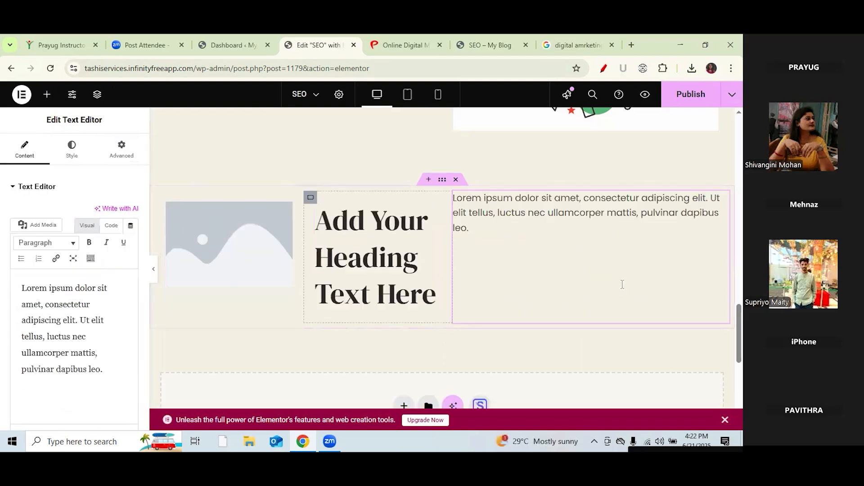
{"action": "right_click", "coordinate": [592, 244]}
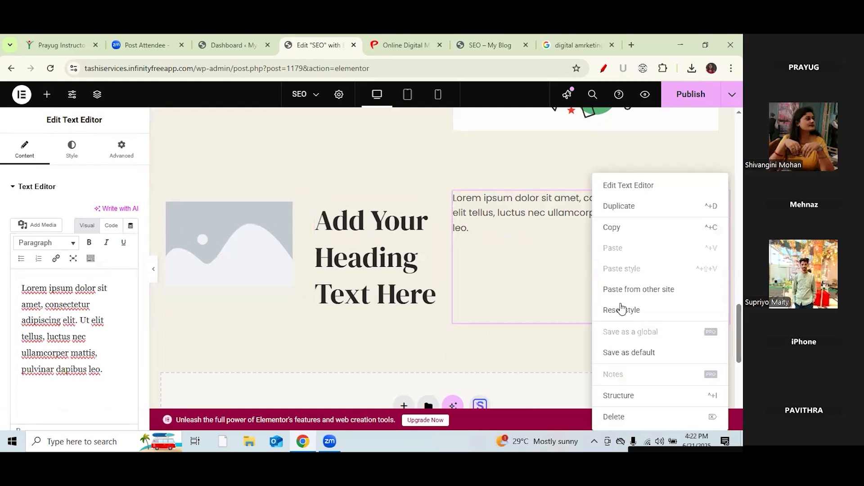
{"action": "left_click", "coordinate": [614, 417]}
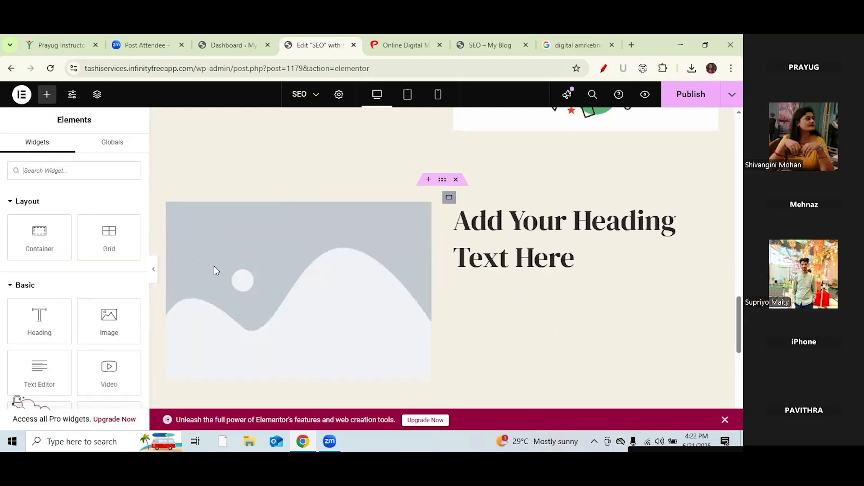
{"action": "left_click_drag", "start_coordinate": [50, 370], "coordinate": [559, 274]}
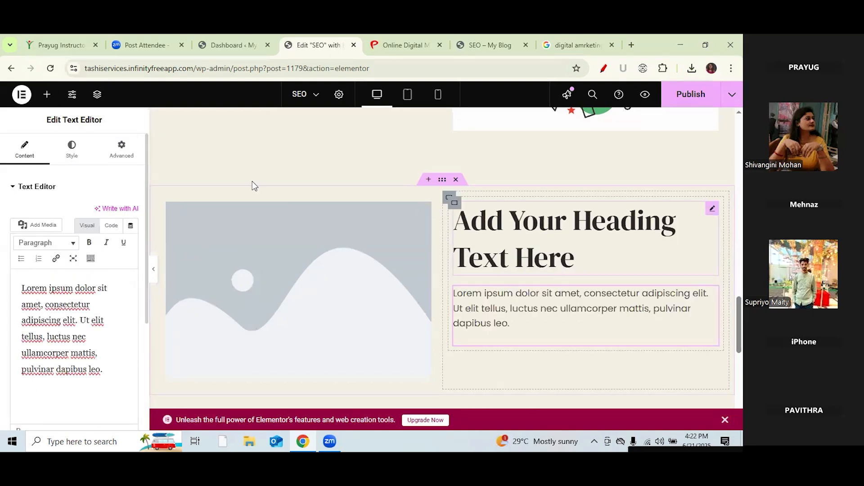
Step: On the Prayug site, go from PHP Course Training to the MEAN Full-Stack Development page and copy its title
{"action": "left_click", "coordinate": [408, 45]}
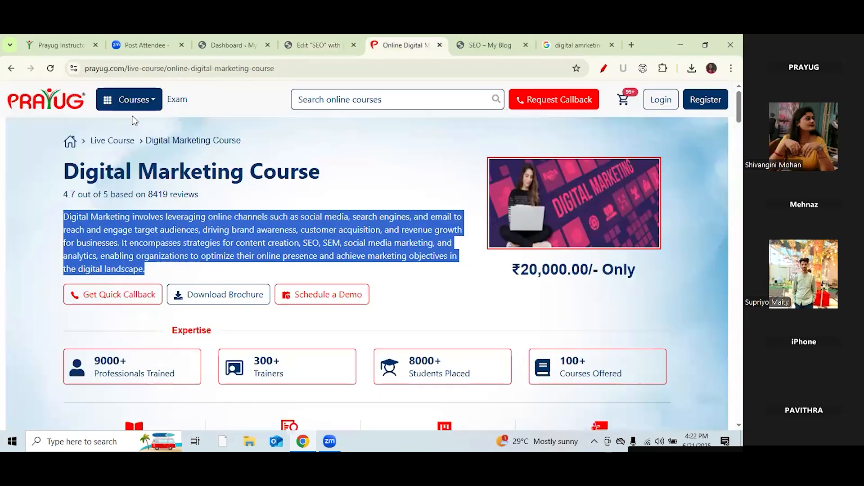
{"action": "left_click", "coordinate": [157, 103]}
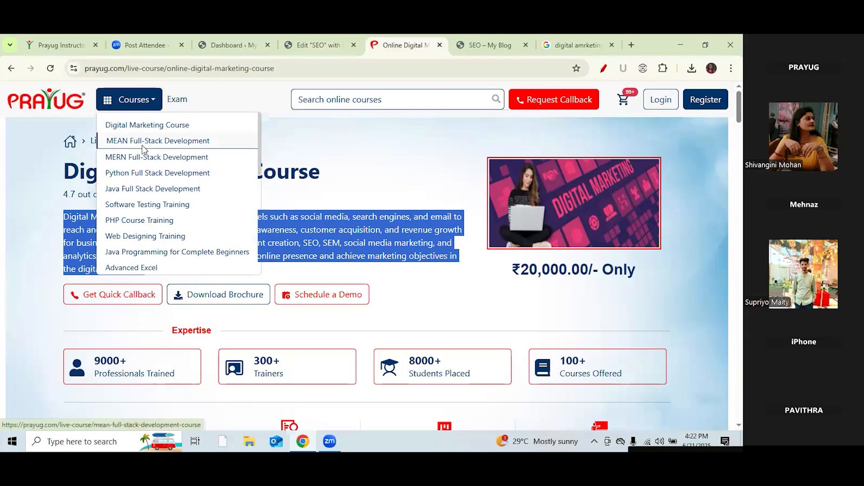
{"action": "left_click", "coordinate": [141, 220]}
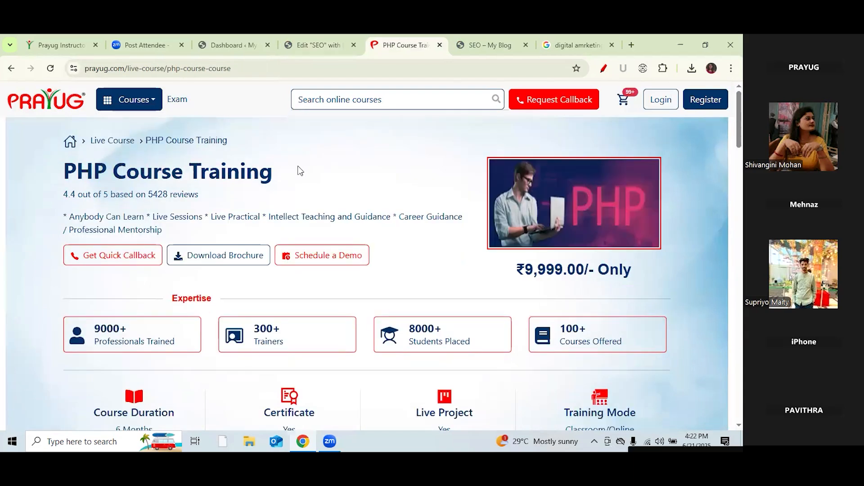
{"action": "left_click", "coordinate": [156, 100]}
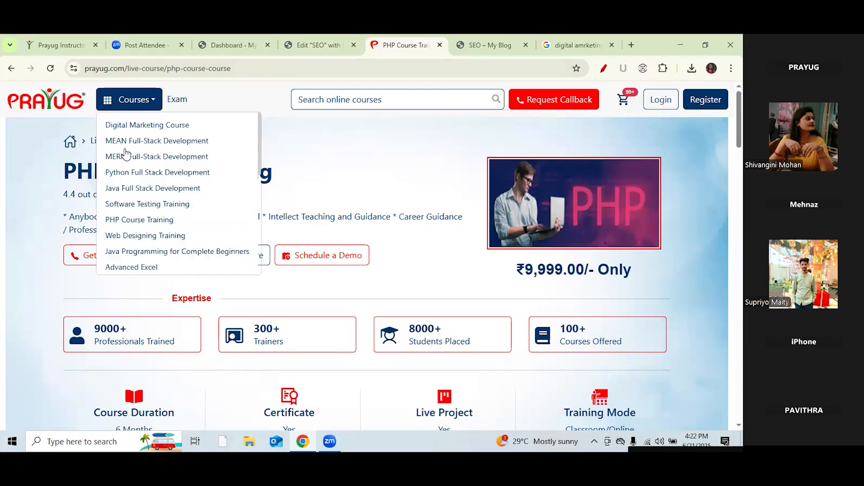
{"action": "left_click", "coordinate": [131, 142]}
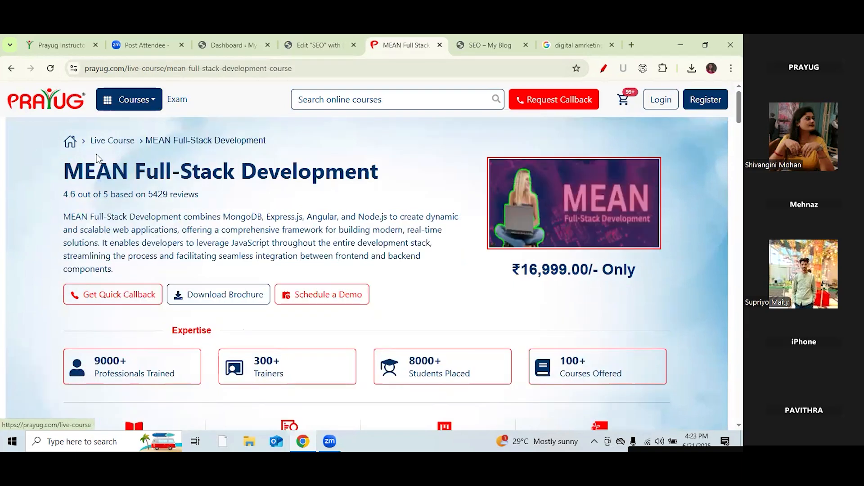
{"action": "left_click_drag", "start_coordinate": [384, 179], "coordinate": [71, 172]}
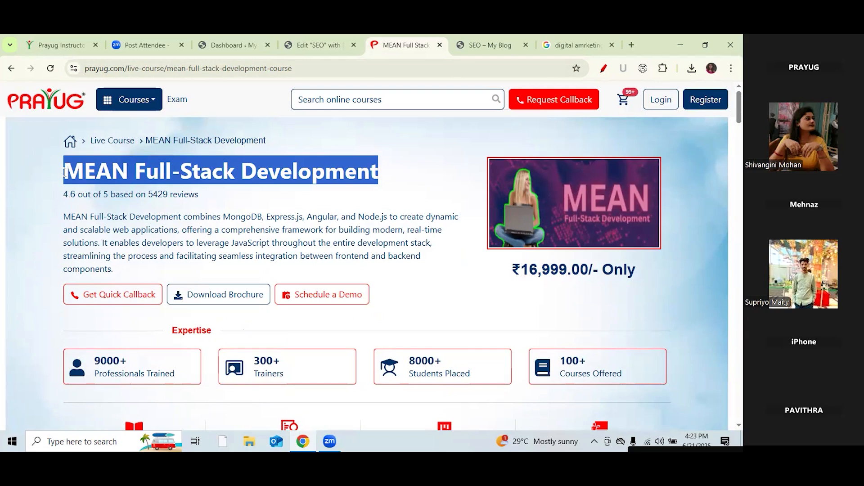
{"action": "left_click", "coordinate": [328, 46]}
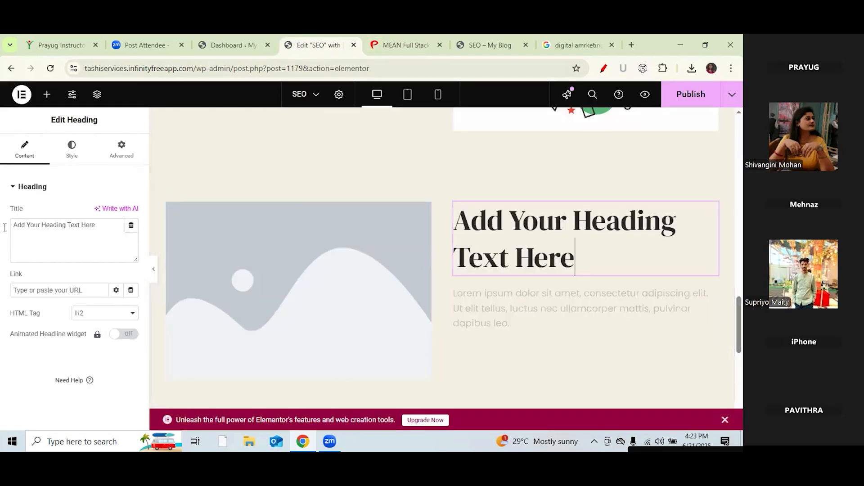
Step: Paste 'MEAN Full-Stack Development' as the heading text and set its HTML tag to H3
{"action": "left_click_drag", "start_coordinate": [52, 220], "coordinate": [2, 224]}
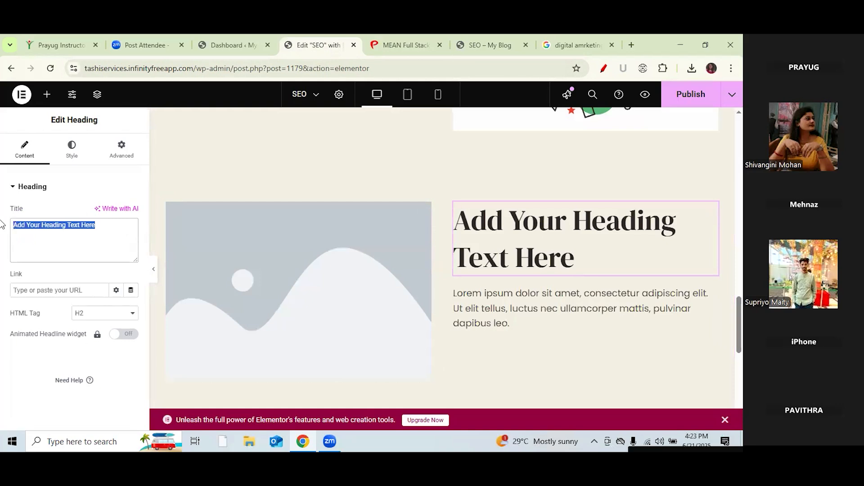
{"action": "type", "text": "Add Your Heading Text Here"}
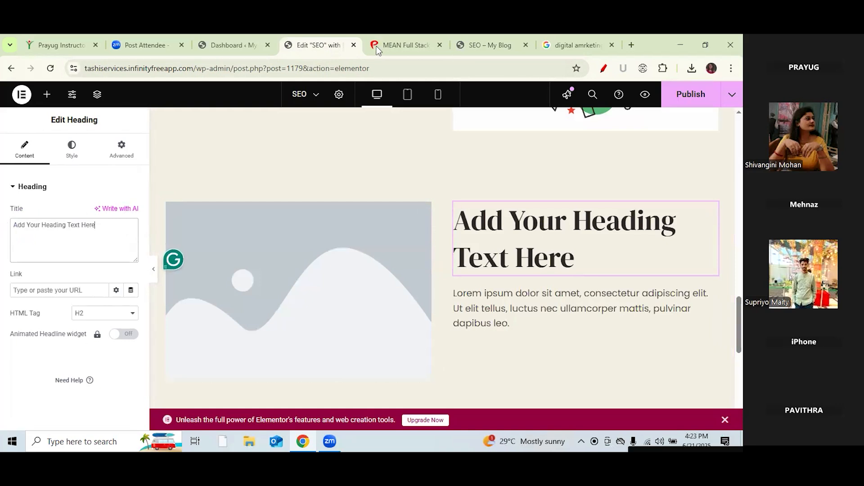
{"action": "left_click", "coordinate": [403, 47]}
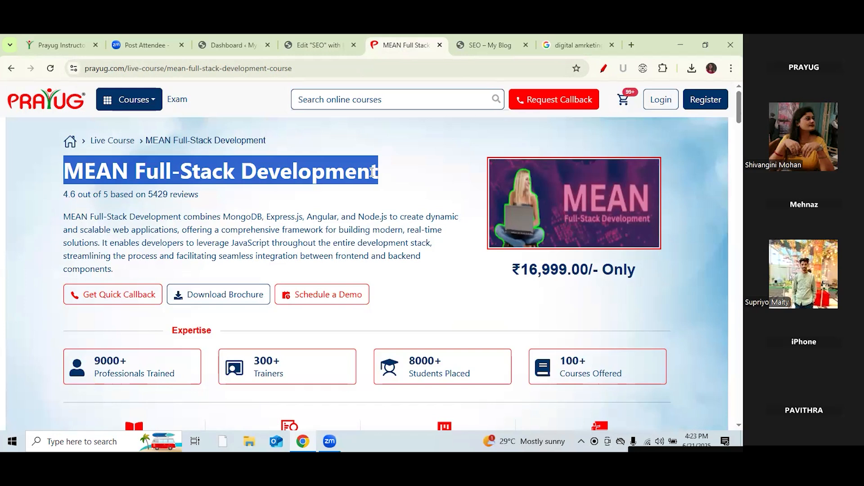
{"action": "left_click", "coordinate": [319, 45]}
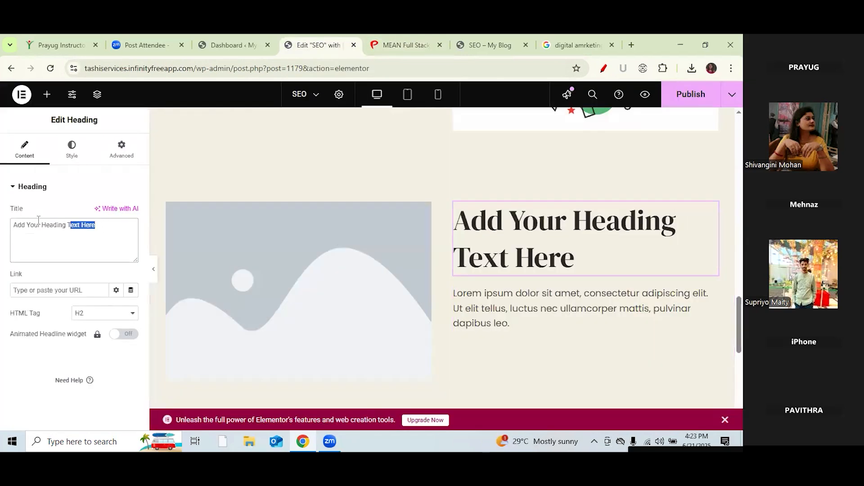
{"action": "left_click_drag", "start_coordinate": [38, 220], "coordinate": [2, 227]}
{"action": "type", "text": "MEAN Full-Stack Development"}
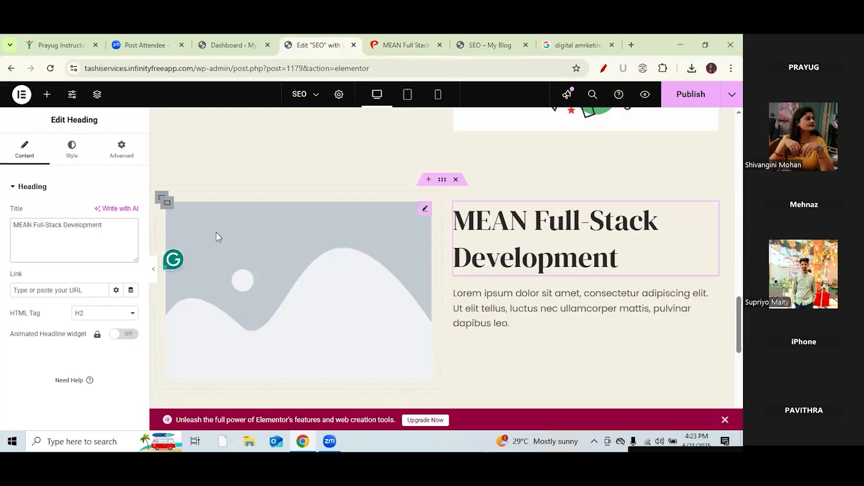
{"action": "left_click", "coordinate": [128, 313]}
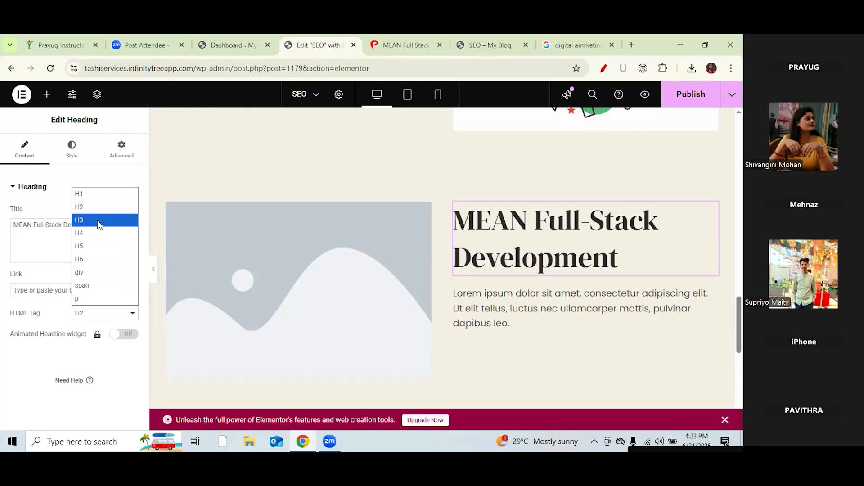
{"action": "left_click", "coordinate": [104, 220]}
{"action": "left_click", "coordinate": [561, 269]}
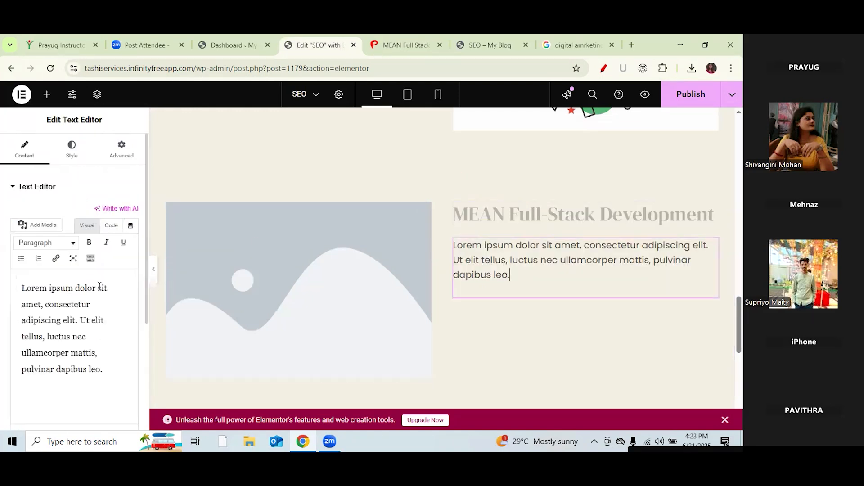
Step: Search Google for 'MEAN Full-Stack Development'
{"action": "left_click", "coordinate": [571, 45]}
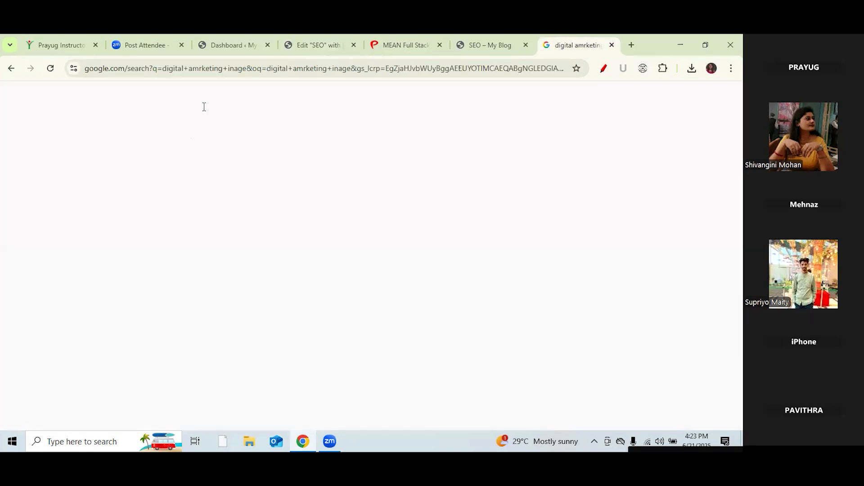
{"action": "left_click_drag", "start_coordinate": [185, 107], "coordinate": [64, 99]}
{"action": "type", "text": "MEAN Full-Stack Development"}
{"action": "key", "text": "Return"}
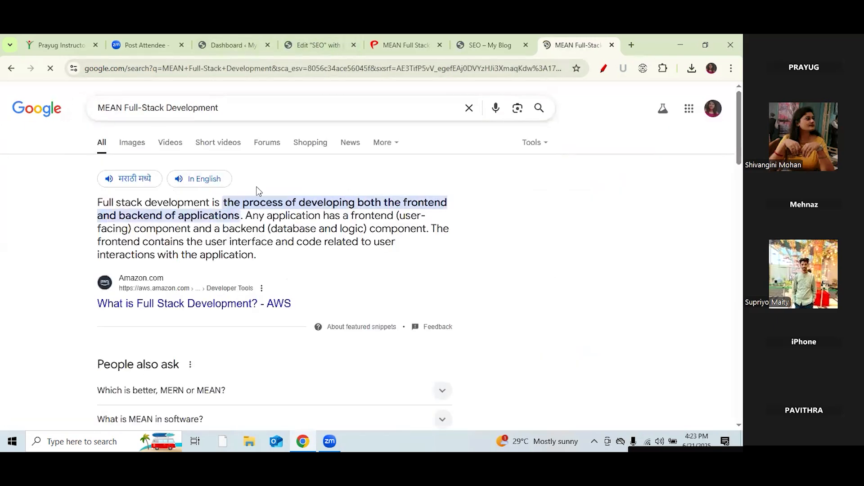
Step: Copy the MEAN course description and paste it over the Lorem ipsum paragraph
{"action": "left_click", "coordinate": [401, 44]}
{"action": "left_click_drag", "start_coordinate": [113, 269], "coordinate": [66, 219]}
{"action": "key", "text": "ctrl+c"}
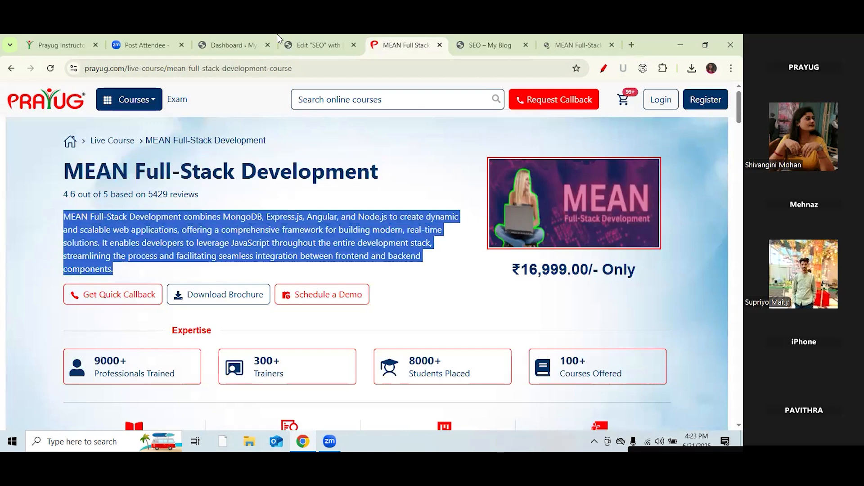
{"action": "left_click", "coordinate": [317, 50]}
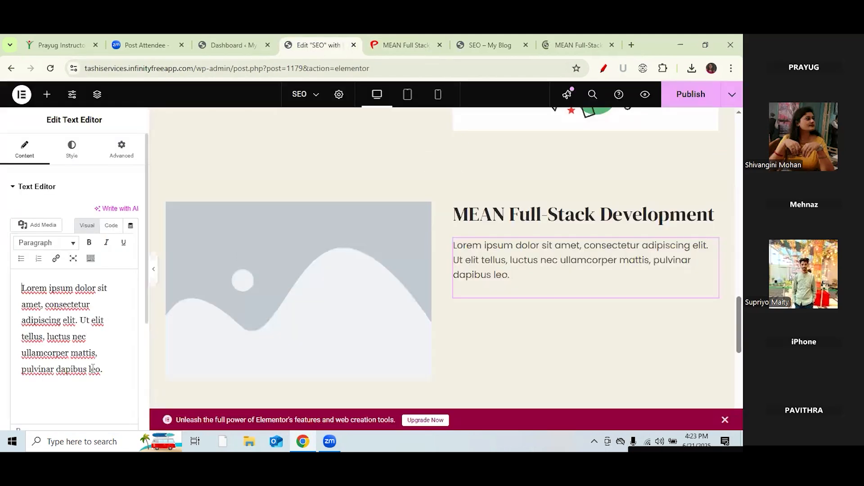
{"action": "left_click_drag", "start_coordinate": [103, 371], "coordinate": [23, 287]}
{"action": "key", "text": "ctrl+v"}
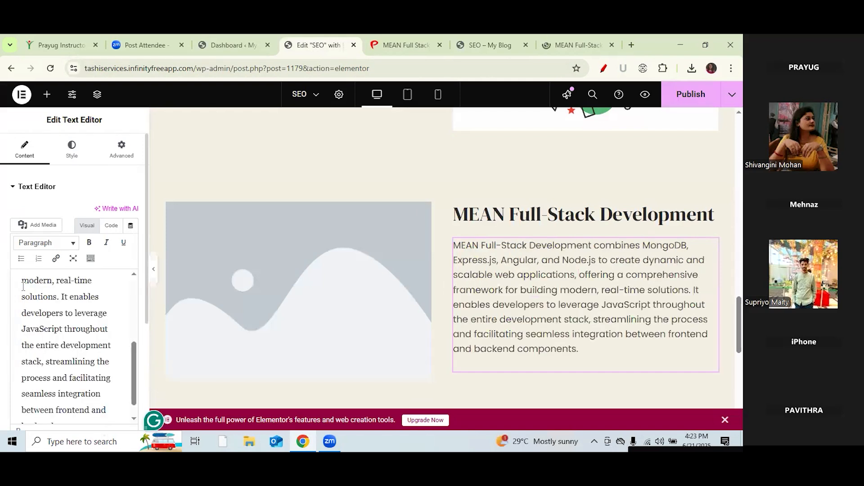
{"action": "left_click", "coordinate": [587, 40]}
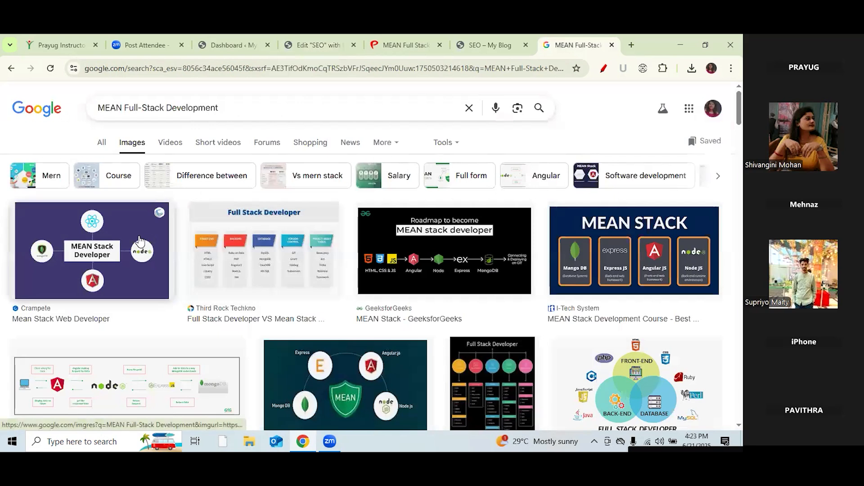
Step: Download the I-Tech MEAN STACK image from Google Images as Mean-stack-Development.png (70 KB)
{"action": "left_click", "coordinate": [71, 254]}
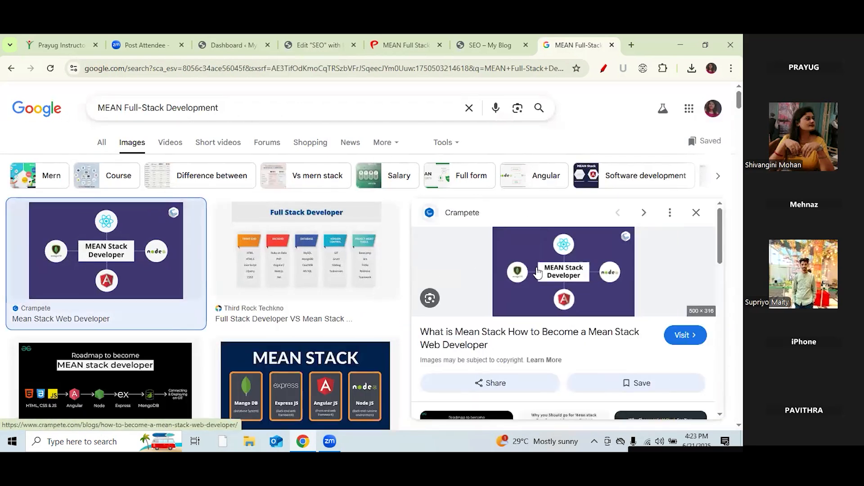
{"action": "right_click", "coordinate": [538, 272]}
{"action": "left_click", "coordinate": [543, 263]}
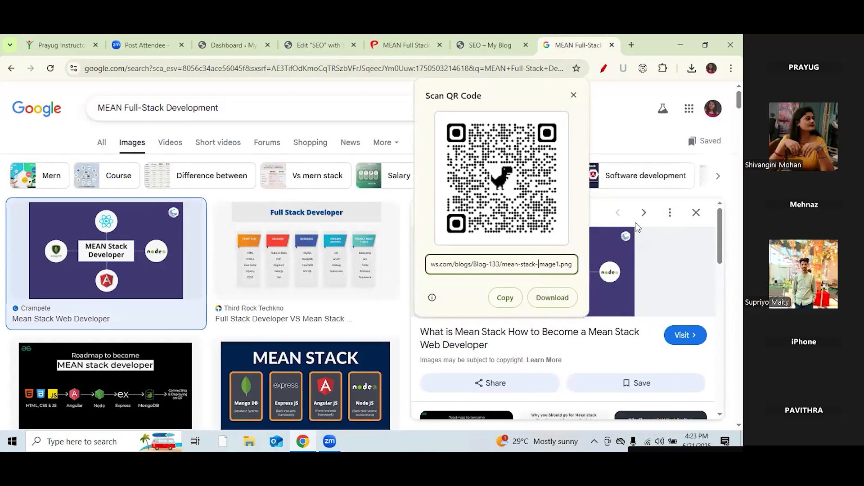
{"action": "left_click", "coordinate": [656, 258]}
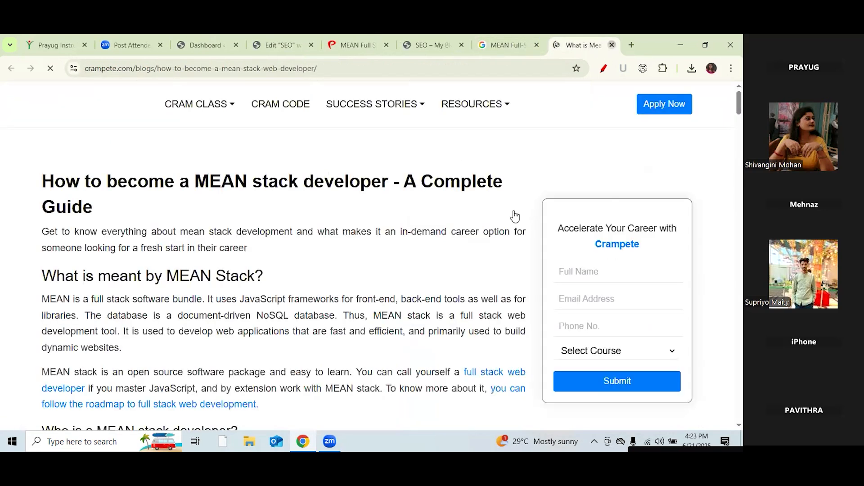
{"action": "left_click", "coordinate": [611, 45]}
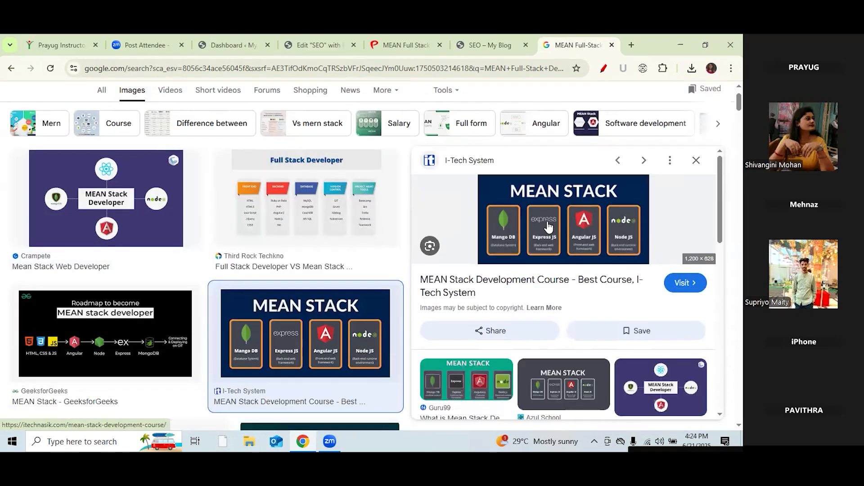
{"action": "left_click", "coordinate": [548, 226]}
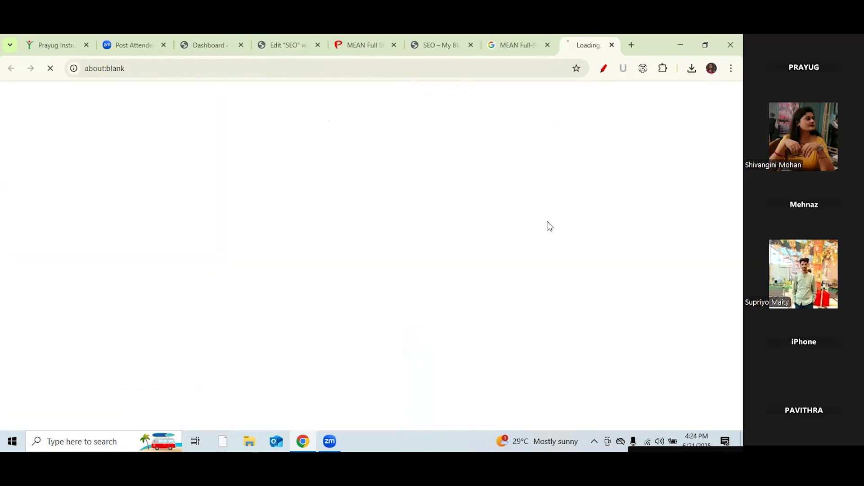
{"action": "right_click", "coordinate": [548, 222]}
{"action": "left_click", "coordinate": [612, 45]}
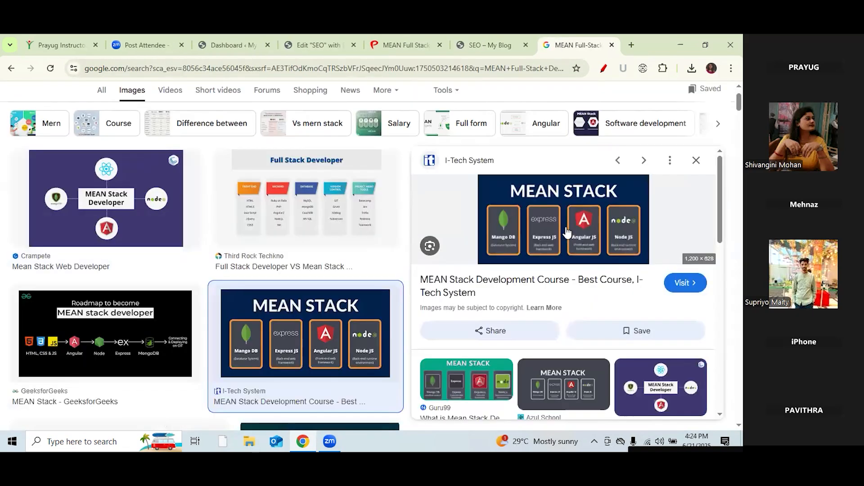
{"action": "right_click", "coordinate": [557, 201]}
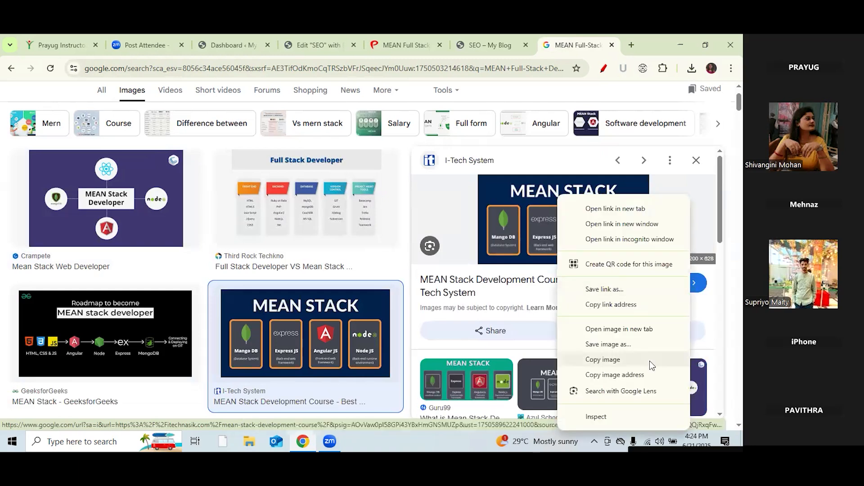
{"action": "left_click", "coordinate": [608, 344]}
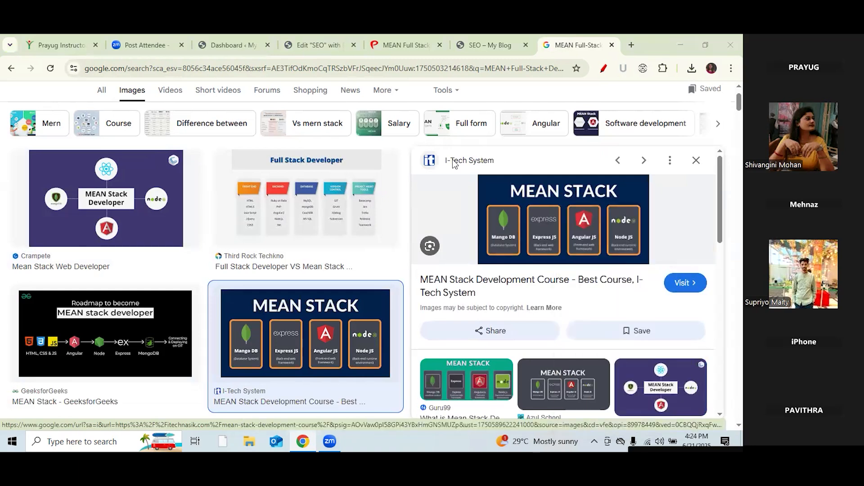
{"action": "left_click", "coordinate": [272, 283]}
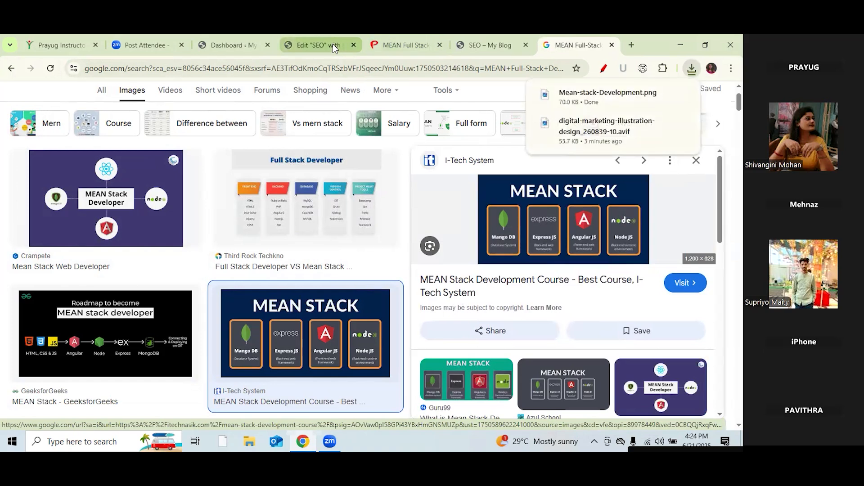
Step: Upload Mean-stack-Development.png and insert it into the image widget beside the MEAN course text
{"action": "left_click", "coordinate": [334, 44]}
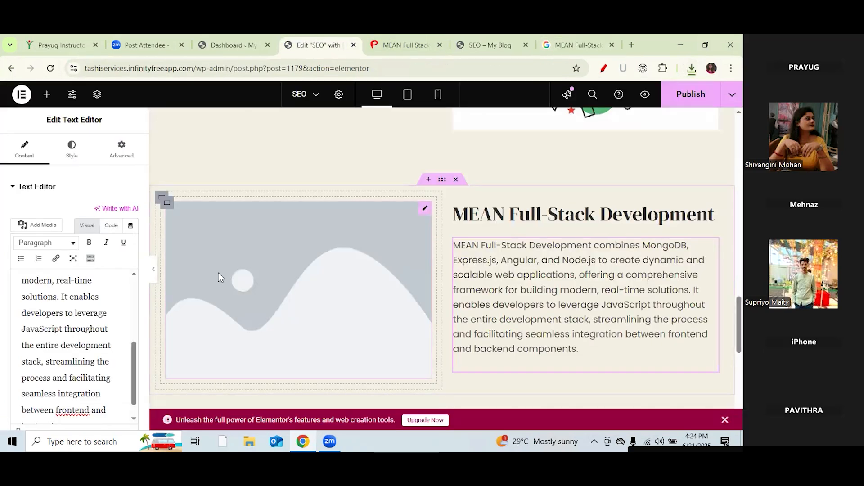
{"action": "left_click", "coordinate": [218, 273]}
{"action": "left_click", "coordinate": [71, 255]}
{"action": "left_click", "coordinate": [153, 140]}
{"action": "left_click", "coordinate": [414, 279]}
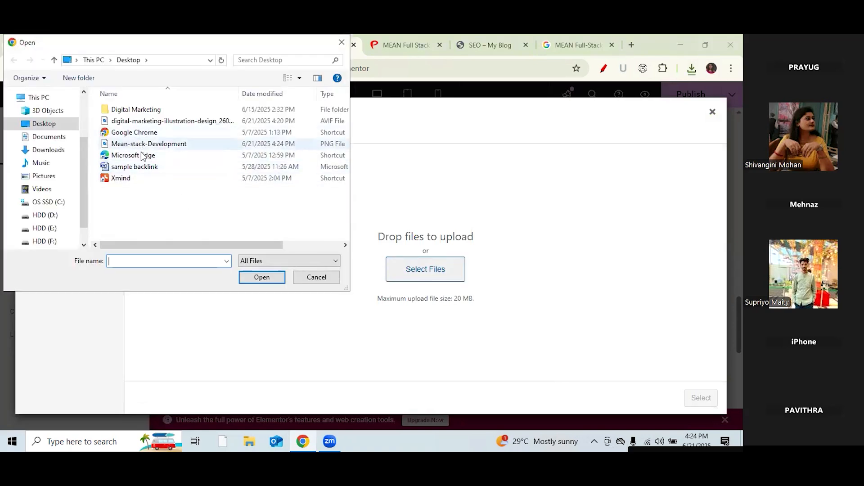
{"action": "left_click", "coordinate": [140, 144]}
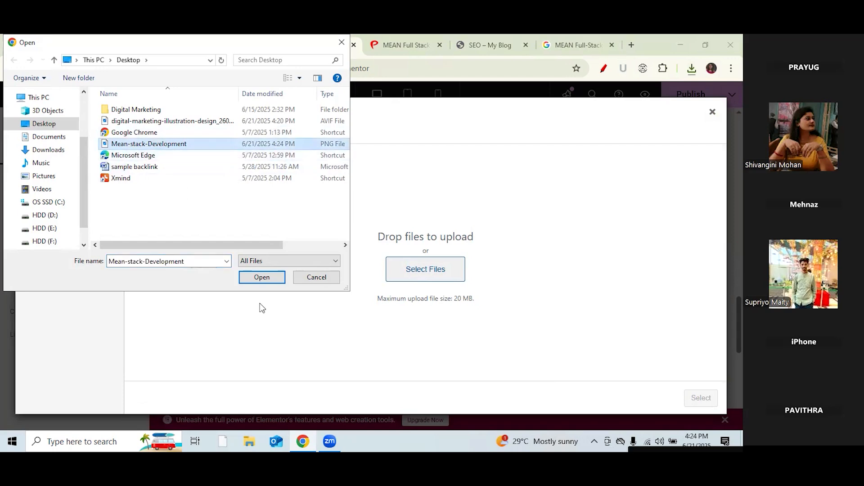
{"action": "left_click", "coordinate": [263, 281]}
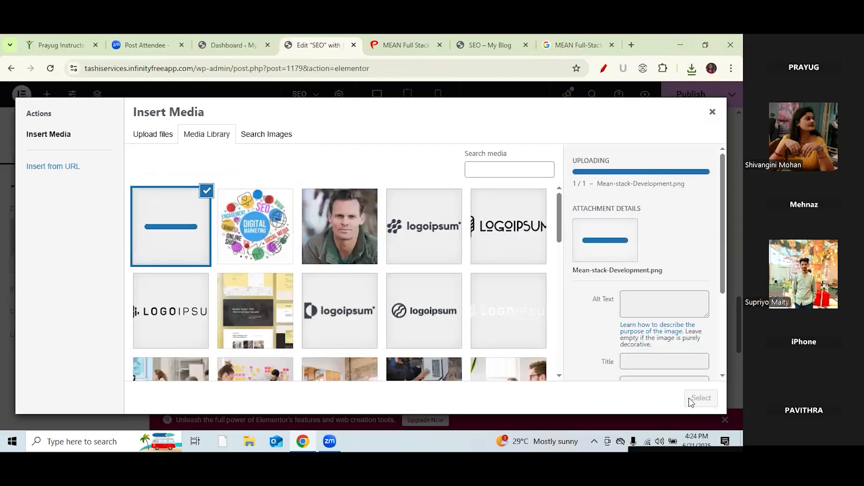
{"action": "left_click", "coordinate": [701, 398]}
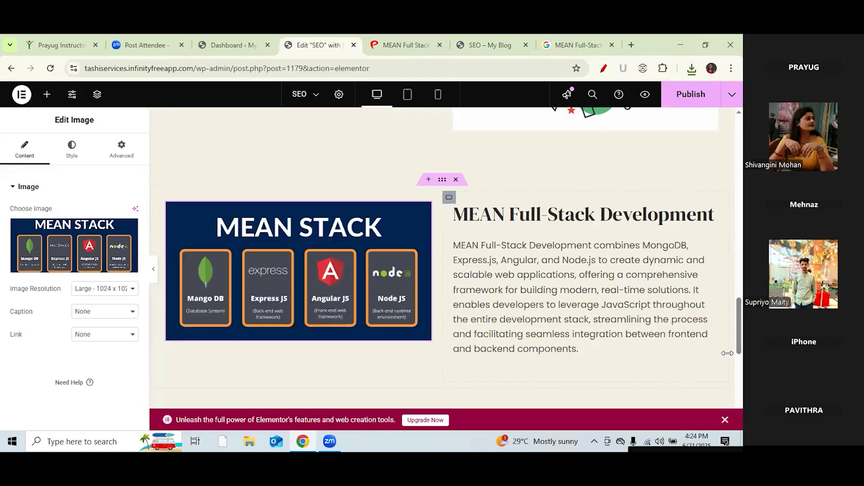
Step: Create a single-column Flexbox container below the MEAN row holding a Spacer, and clear its height value
{"action": "scroll", "coordinate": [696, 398], "scroll_direction": "down", "scroll_amount": 1}
{"action": "scroll", "coordinate": [445, 257], "scroll_direction": "down", "scroll_amount": 3}
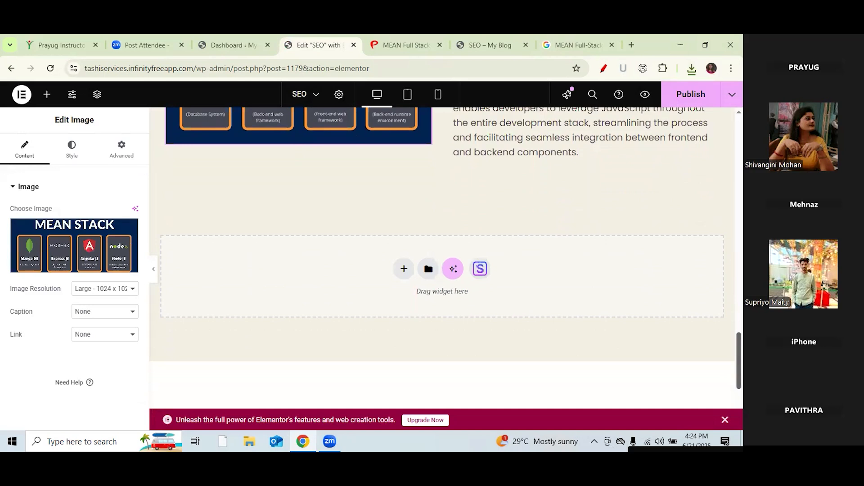
{"action": "left_click", "coordinate": [404, 269]}
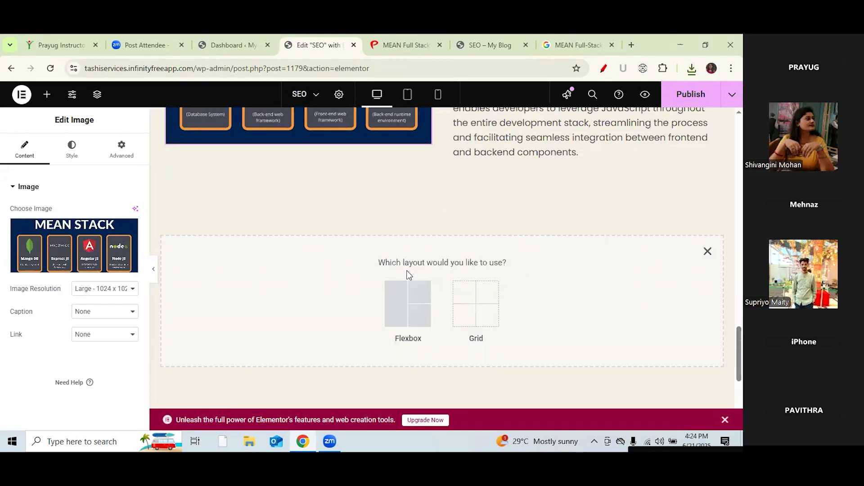
{"action": "left_click", "coordinate": [408, 308]}
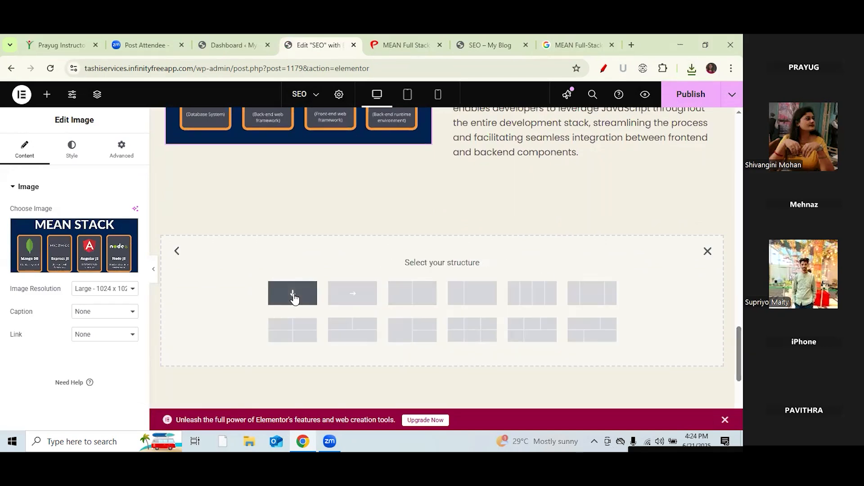
{"action": "left_click", "coordinate": [294, 294]}
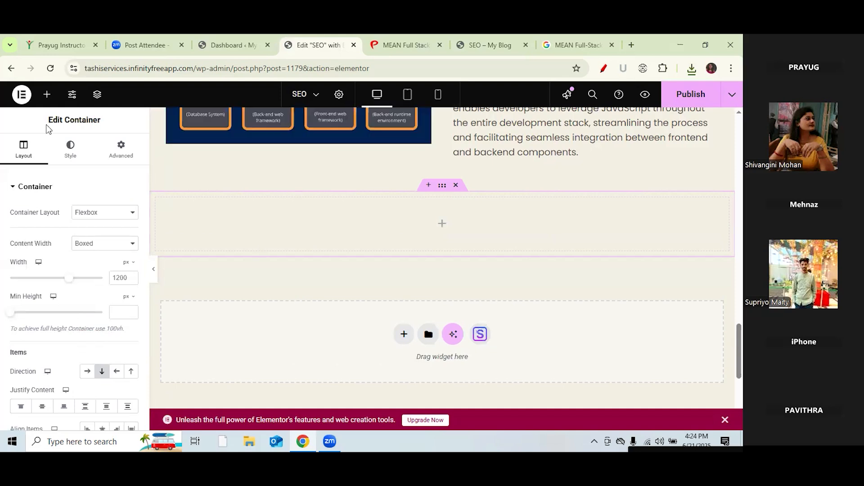
{"action": "left_click", "coordinate": [45, 96]}
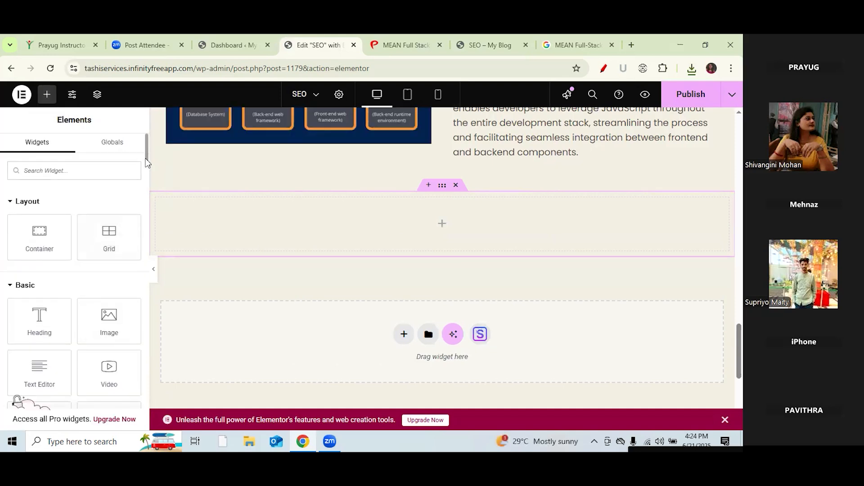
{"action": "scroll", "coordinate": [146, 167], "scroll_direction": "down", "scroll_amount": 3}
{"action": "left_click_drag", "start_coordinate": [39, 346], "coordinate": [446, 223]}
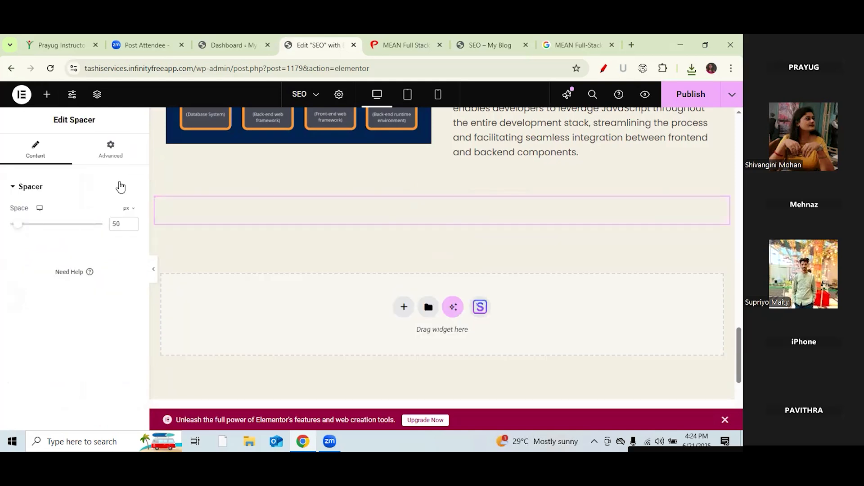
{"action": "left_click", "coordinate": [116, 225]}
{"action": "key", "text": "BackSpace"}
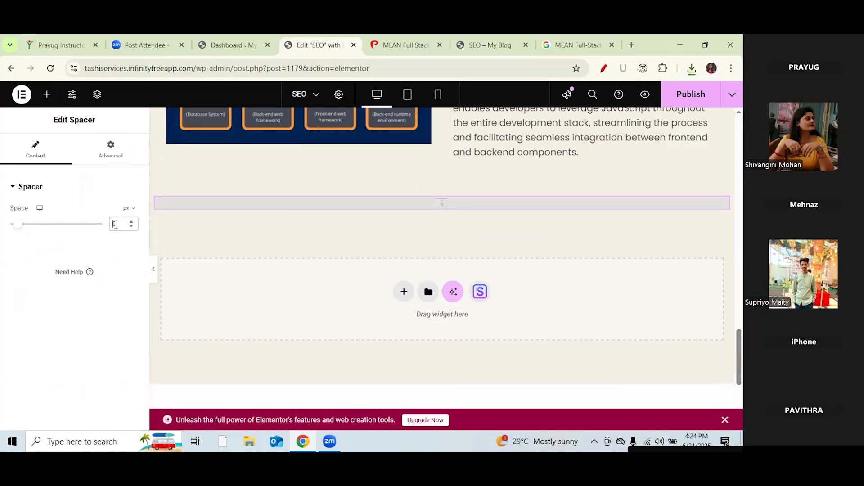
Step: Set the spacer to 80 px and add a three-column Grid row below it
{"action": "type", "text": "80"}
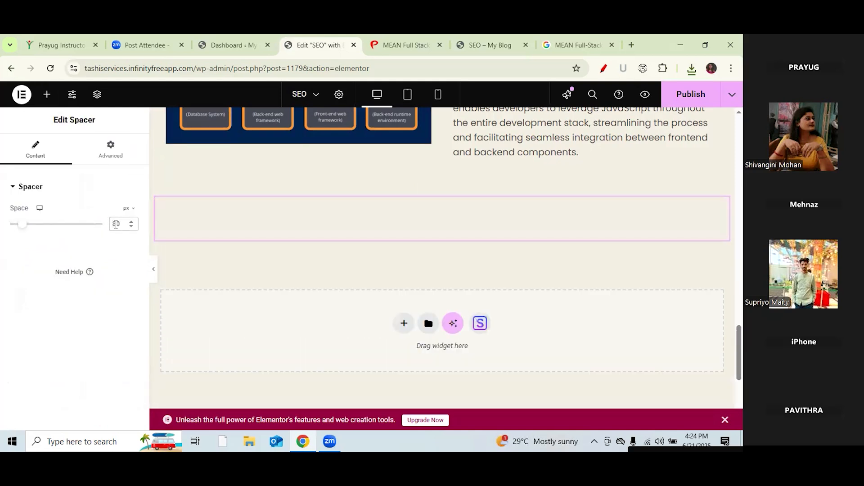
{"action": "left_click", "coordinate": [403, 323]}
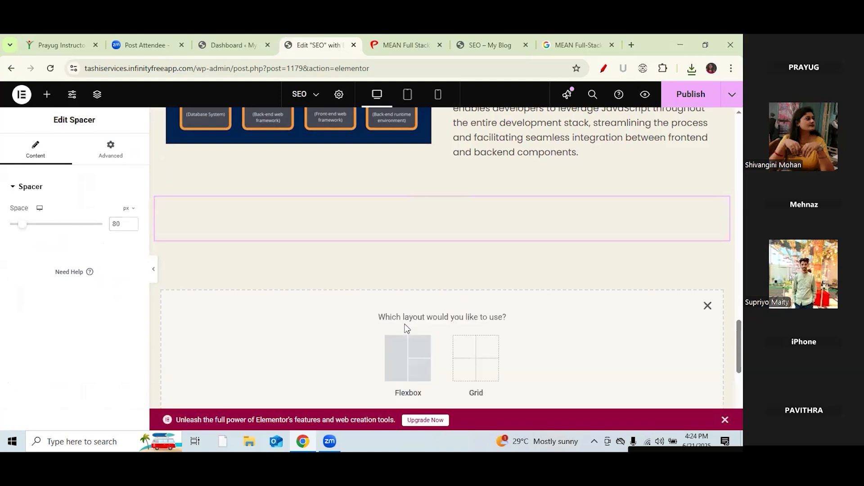
{"action": "left_click", "coordinate": [423, 364]}
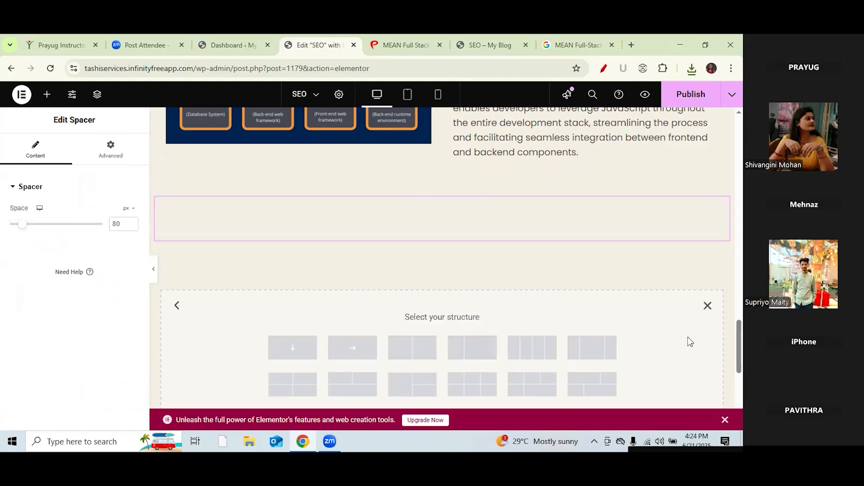
{"action": "scroll", "coordinate": [442, 258], "scroll_direction": "down", "scroll_amount": 1}
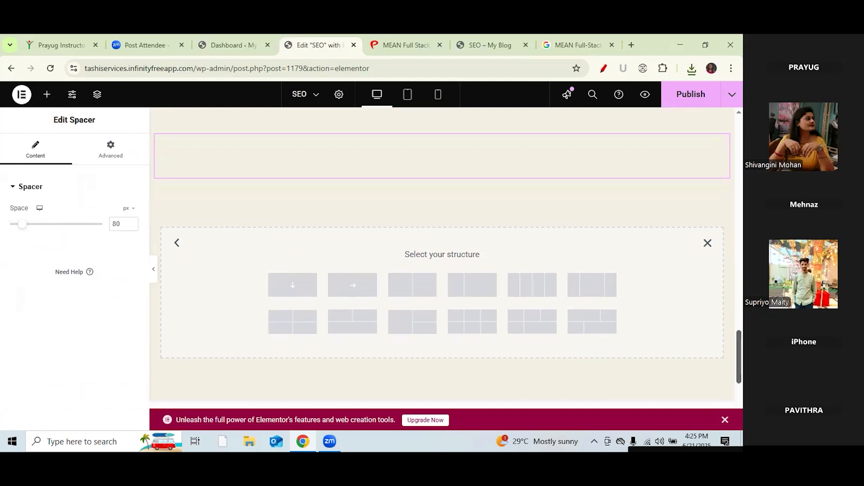
{"action": "left_click", "coordinate": [708, 244]}
{"action": "left_click", "coordinate": [404, 259]}
{"action": "left_click", "coordinate": [471, 293]}
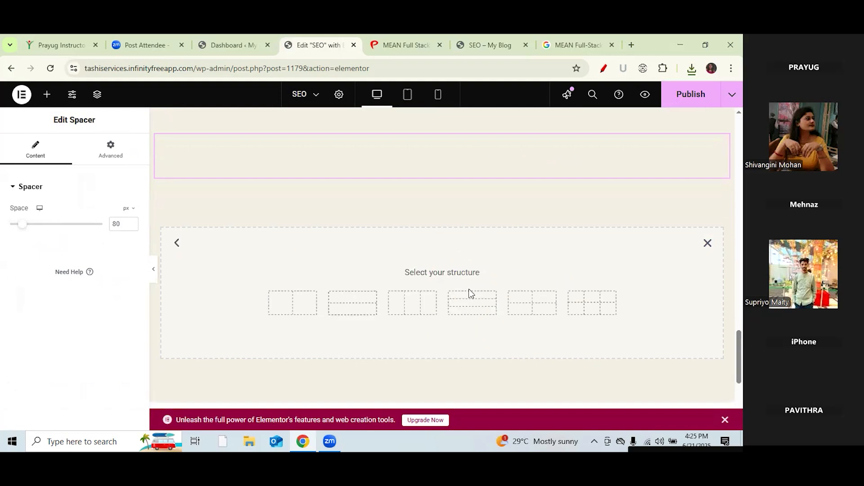
{"action": "left_click", "coordinate": [432, 305]}
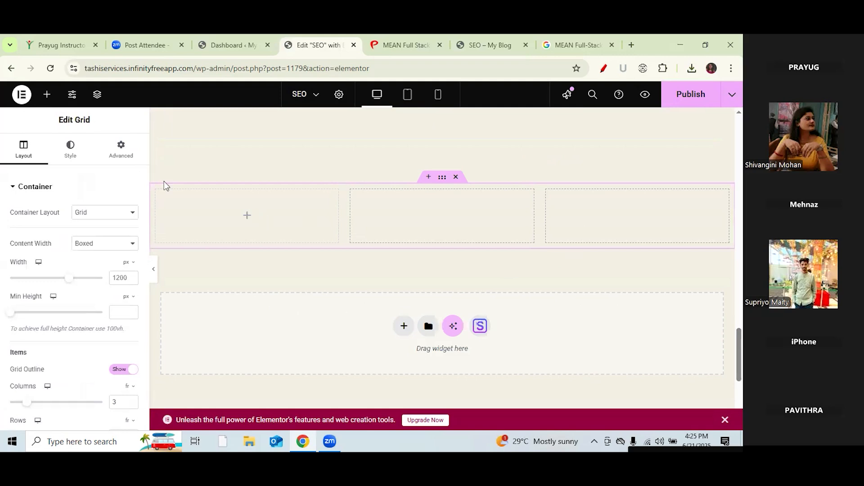
Step: Drop a Container into each of the three grid columns
{"action": "left_click", "coordinate": [46, 94]}
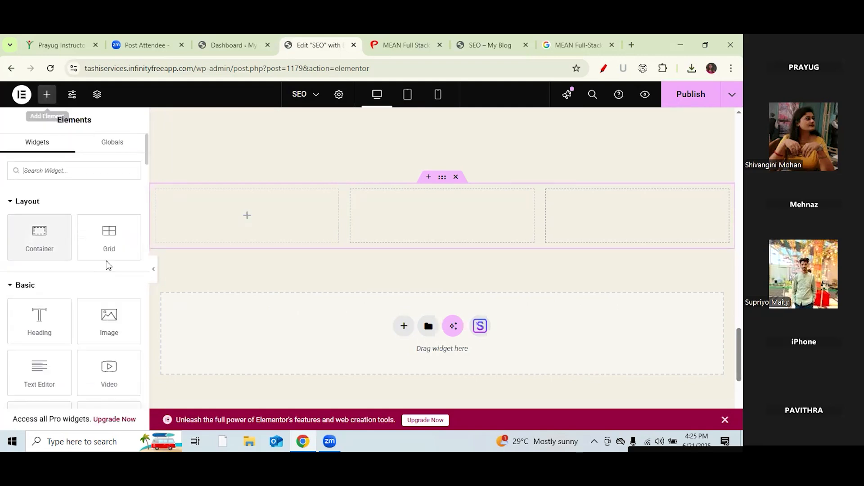
{"action": "mouse_move", "coordinate": [144, 147]}
{"action": "left_mouse_down"}
{"action": "mouse_move", "coordinate": [146, 163]}
{"action": "mouse_move", "coordinate": [145, 147]}
{"action": "left_mouse_up"}
{"action": "left_click_drag", "start_coordinate": [38, 241], "coordinate": [263, 226]}
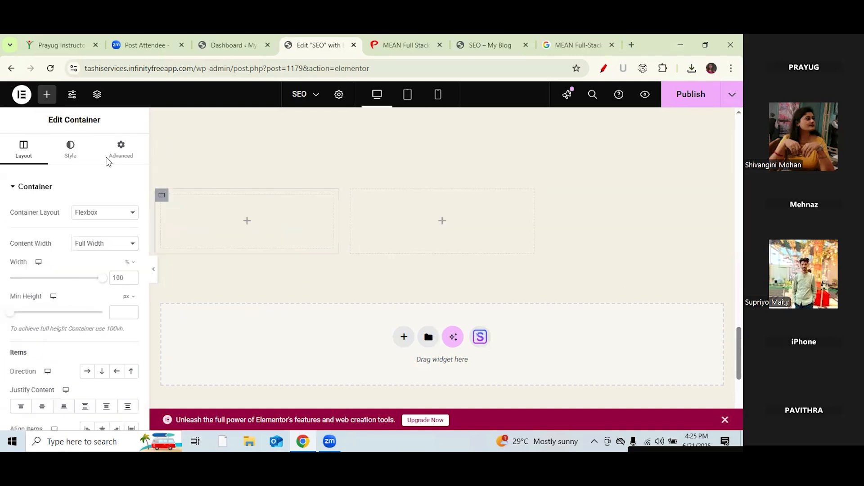
{"action": "left_click", "coordinate": [47, 94]}
{"action": "left_click_drag", "start_coordinate": [49, 243], "coordinate": [439, 234]}
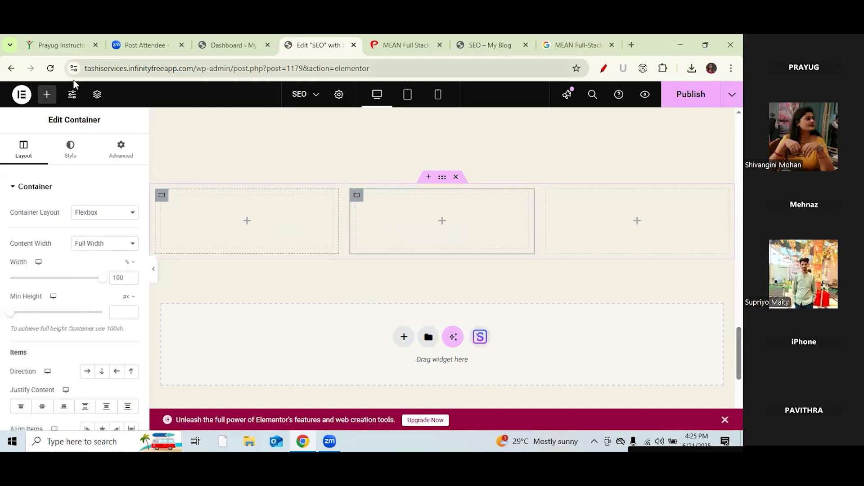
{"action": "left_click", "coordinate": [46, 94]}
{"action": "left_click_drag", "start_coordinate": [48, 240], "coordinate": [678, 232]}
{"action": "left_click", "coordinate": [46, 96]}
{"action": "left_click", "coordinate": [148, 174]}
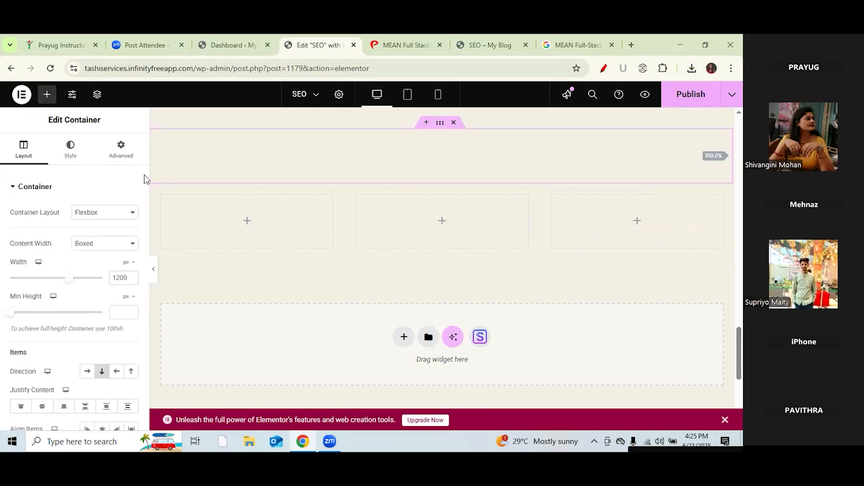
{"action": "scroll", "coordinate": [144, 232], "scroll_direction": "down", "scroll_amount": 5}
{"action": "left_click", "coordinate": [47, 96]}
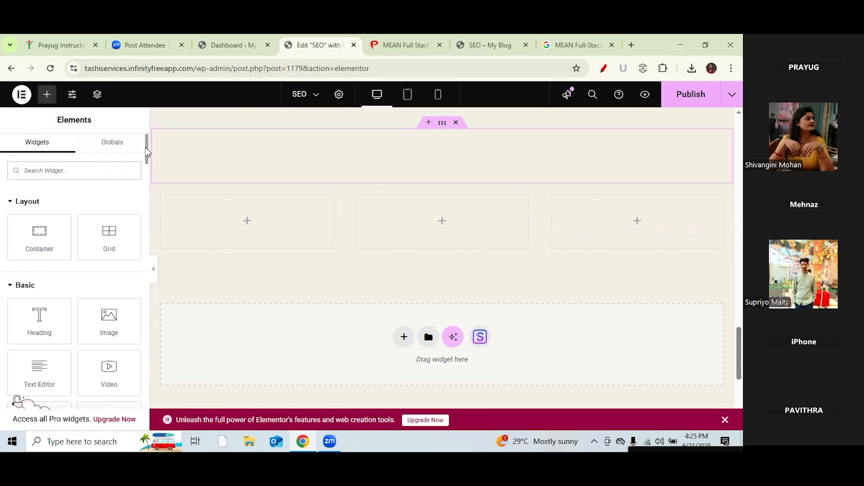
Step: Drop an Image widget into each of the three columns and a Heading widget above them
{"action": "scroll", "coordinate": [145, 156], "scroll_direction": "down", "scroll_amount": 2}
{"action": "left_click_drag", "start_coordinate": [110, 240], "coordinate": [243, 218]}
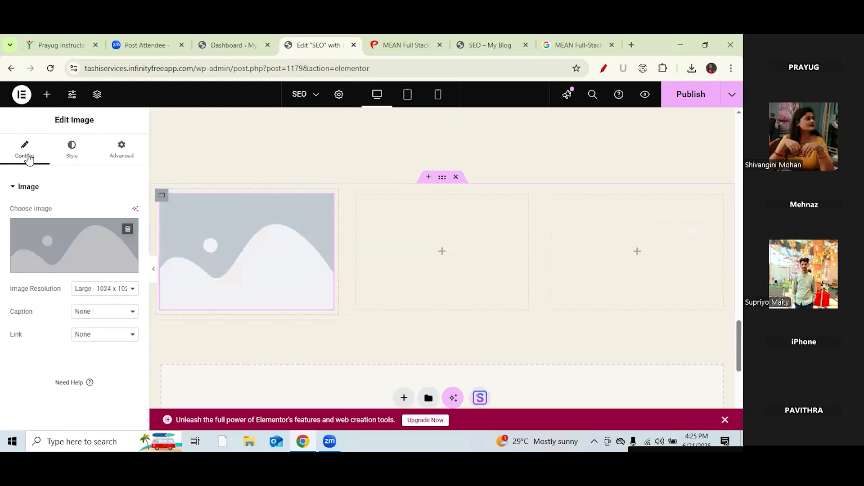
{"action": "left_click", "coordinate": [46, 96]}
{"action": "left_click_drag", "start_coordinate": [108, 320], "coordinate": [463, 270]}
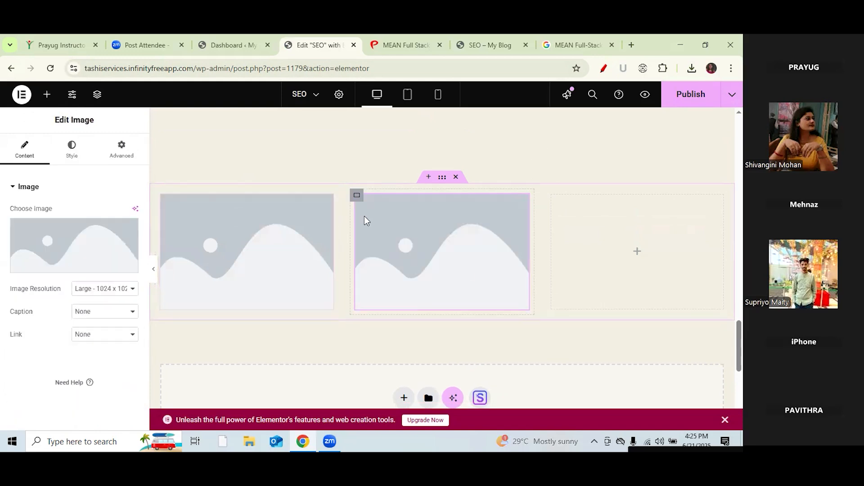
{"action": "left_click", "coordinate": [47, 96]}
{"action": "left_click_drag", "start_coordinate": [109, 317], "coordinate": [636, 259]}
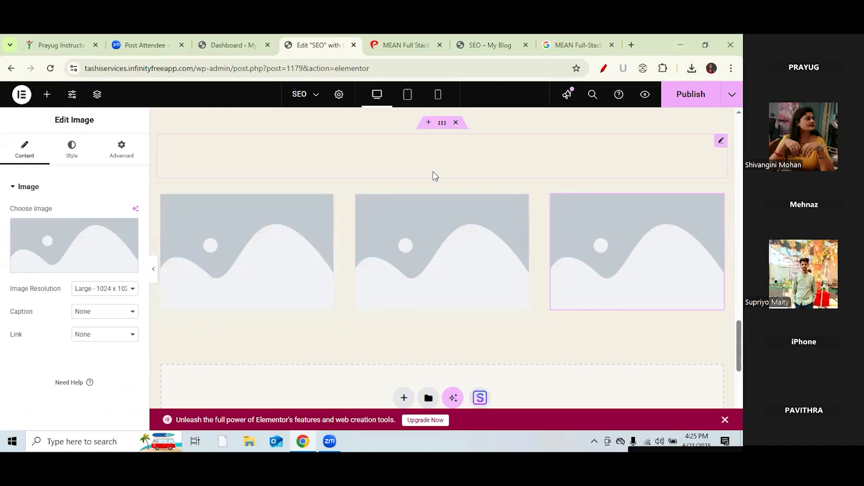
{"action": "left_click", "coordinate": [47, 94]}
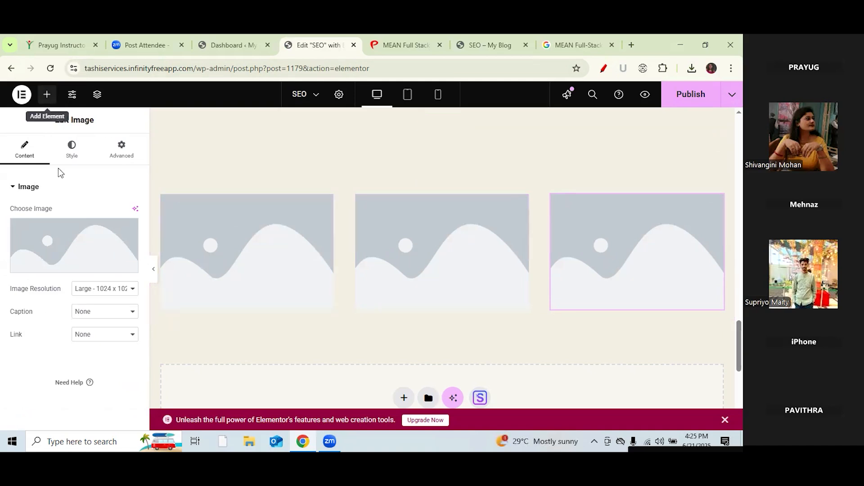
{"action": "left_click_drag", "start_coordinate": [40, 316], "coordinate": [484, 166]}
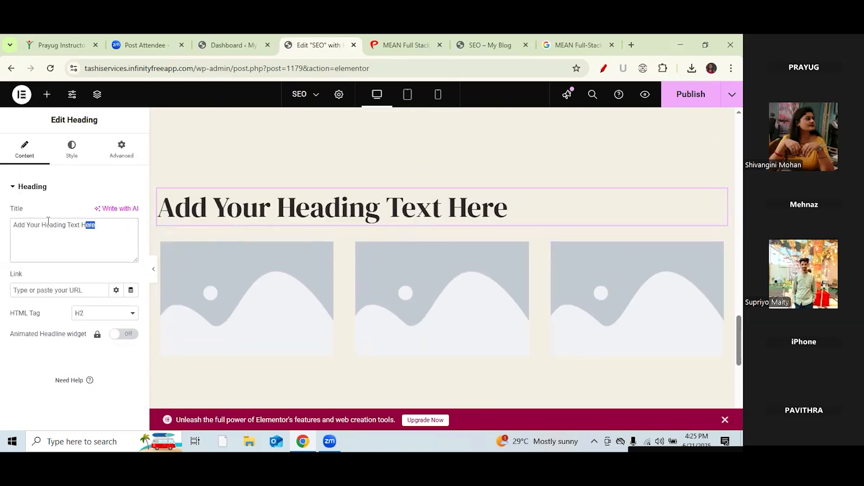
Step: Retitle the heading 'Our Trainers', make it an H3, and center-align it
{"action": "left_click_drag", "start_coordinate": [94, 225], "coordinate": [5, 225]}
{"action": "type", "text": "O"}
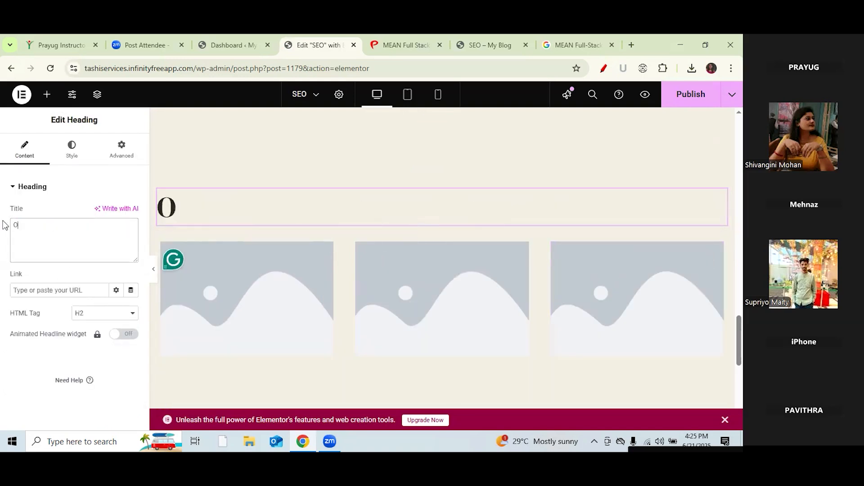
{"action": "type", "text": "ur Trainers"}
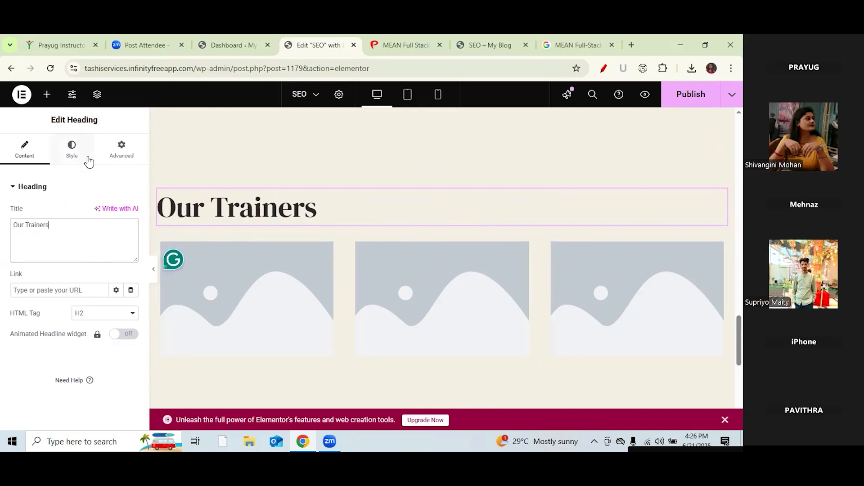
{"action": "left_click", "coordinate": [99, 315]}
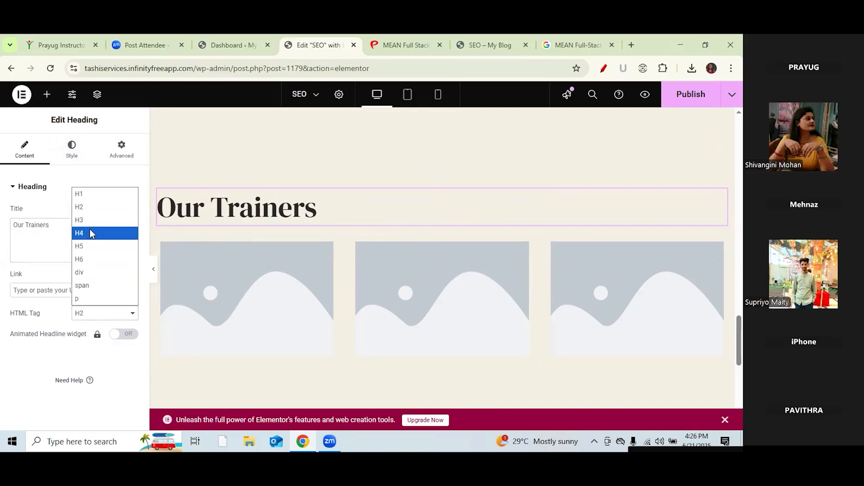
{"action": "left_click", "coordinate": [91, 232]}
{"action": "left_click", "coordinate": [113, 314]}
{"action": "left_click", "coordinate": [100, 220]}
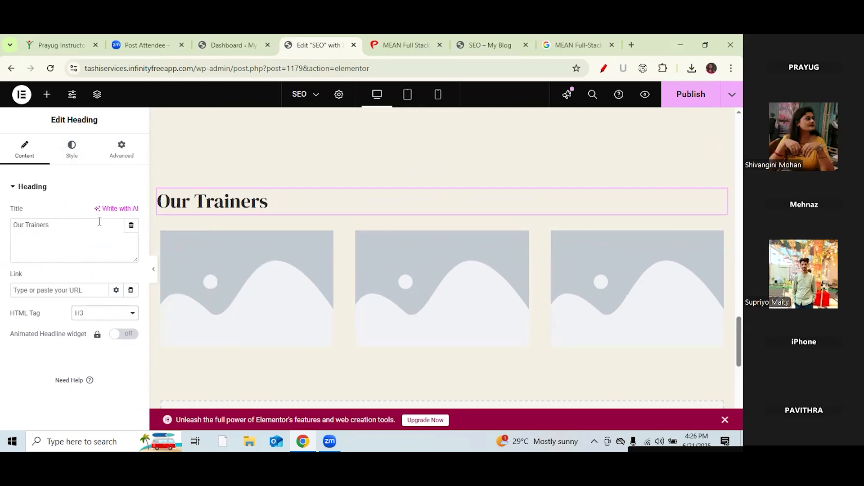
{"action": "left_click", "coordinate": [72, 150]}
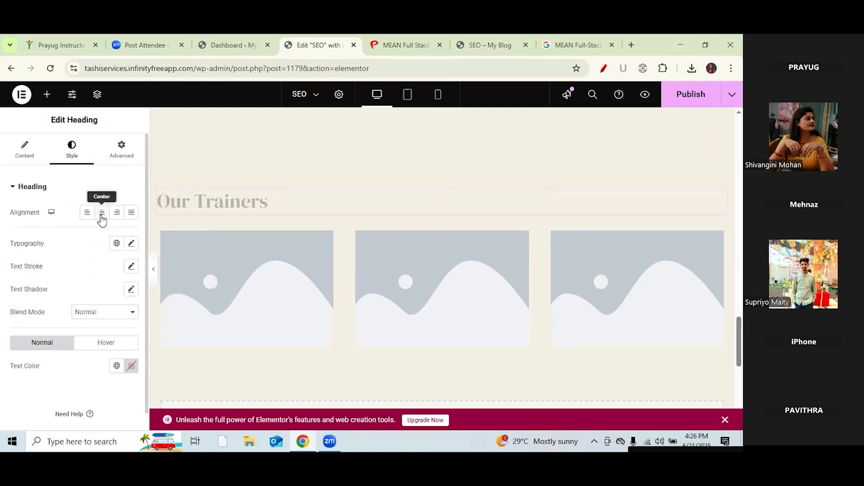
{"action": "left_click", "coordinate": [102, 215]}
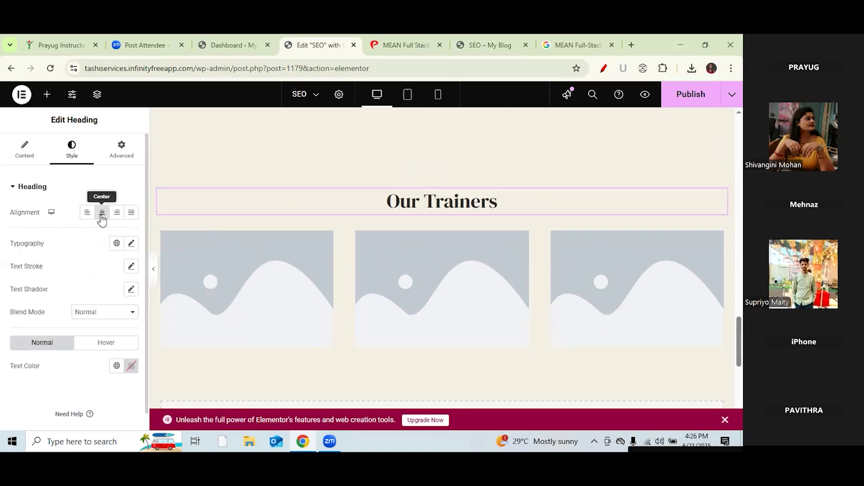
{"action": "left_click", "coordinate": [251, 294]}
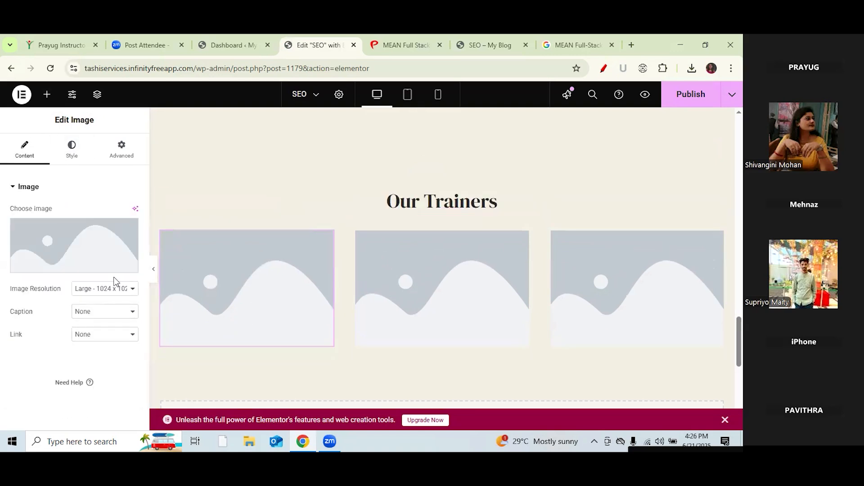
Step: Fill the first two trainer image slots with the man's and the woman's portraits
{"action": "left_click", "coordinate": [69, 241]}
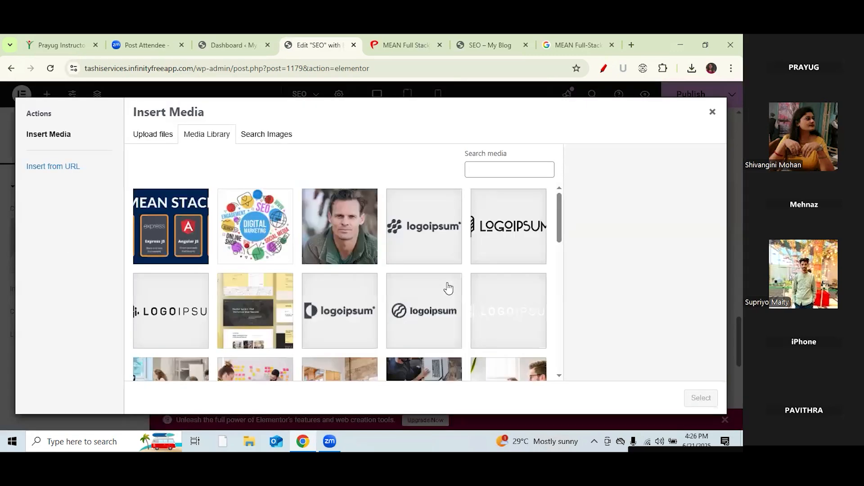
{"action": "left_click", "coordinate": [342, 242]}
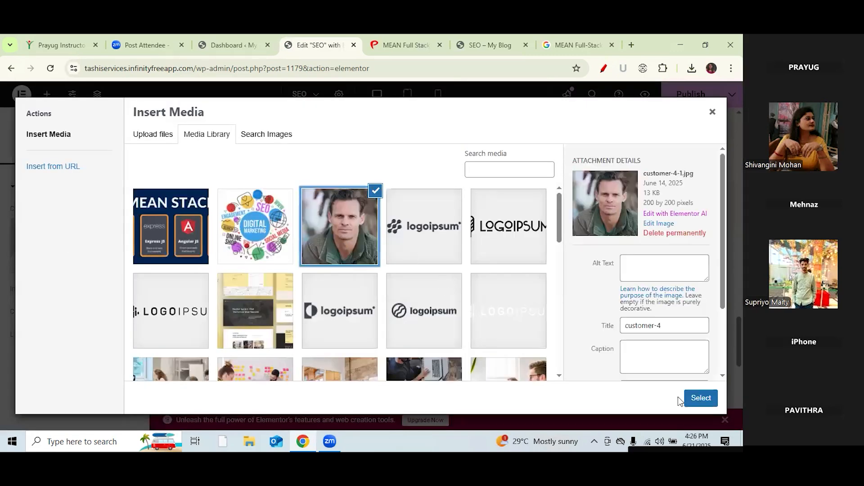
{"action": "left_click", "coordinate": [700, 399]}
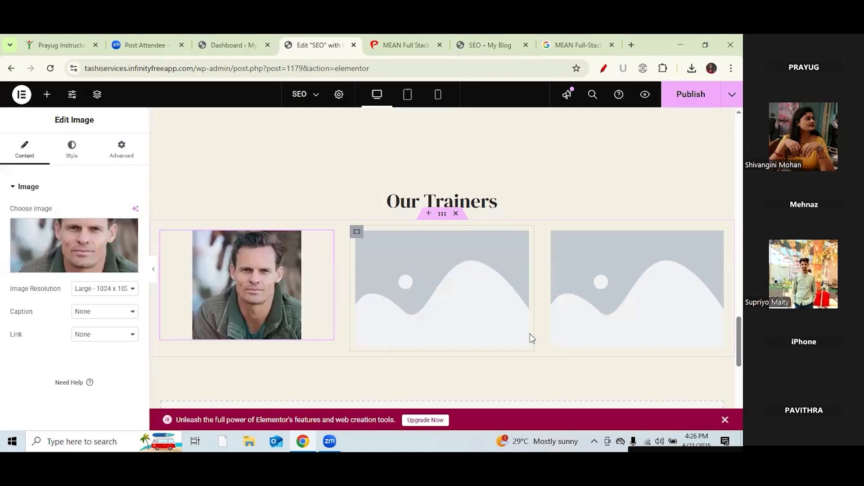
{"action": "left_click", "coordinate": [450, 302]}
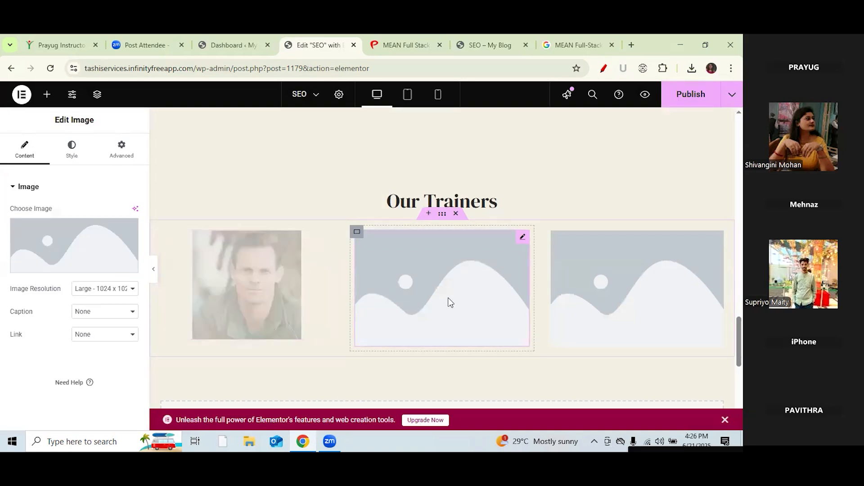
{"action": "left_click", "coordinate": [57, 268]}
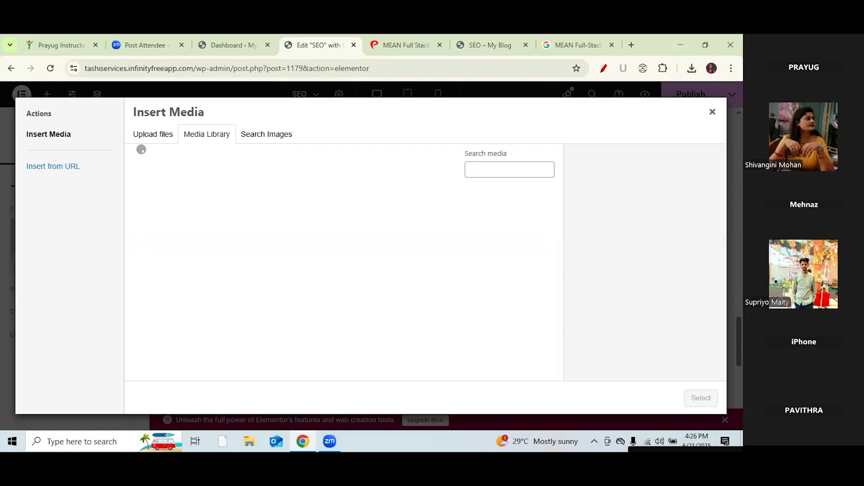
{"action": "left_click_drag", "start_coordinate": [559, 218], "coordinate": [559, 272]}
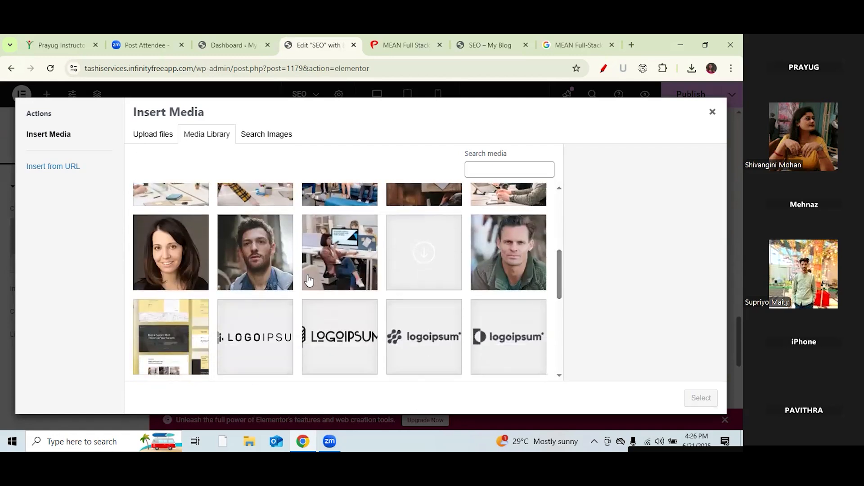
{"action": "left_click", "coordinate": [195, 255]}
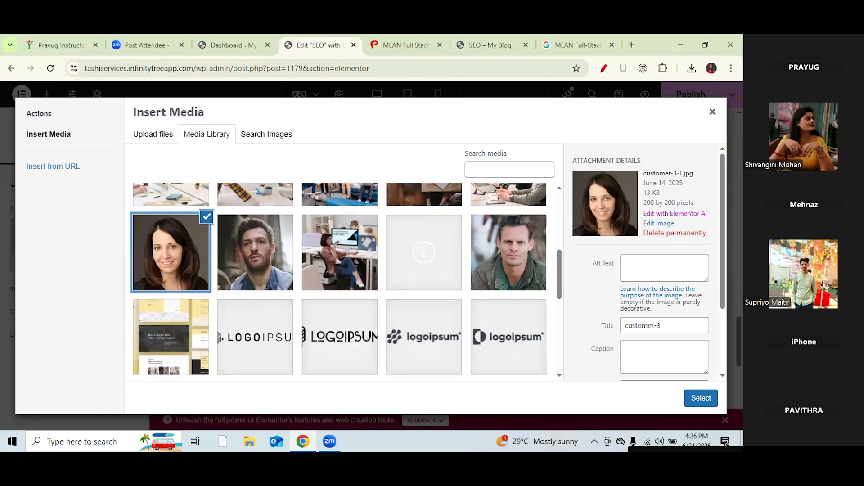
{"action": "left_click", "coordinate": [701, 397]}
Step: Put the bearded man's portrait into the third trainer image slot
{"action": "left_click", "coordinate": [641, 274]}
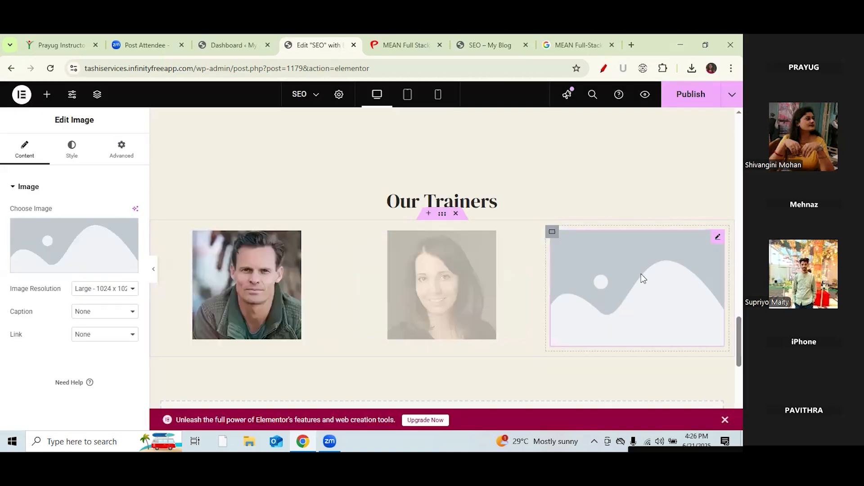
{"action": "left_click", "coordinate": [66, 266]}
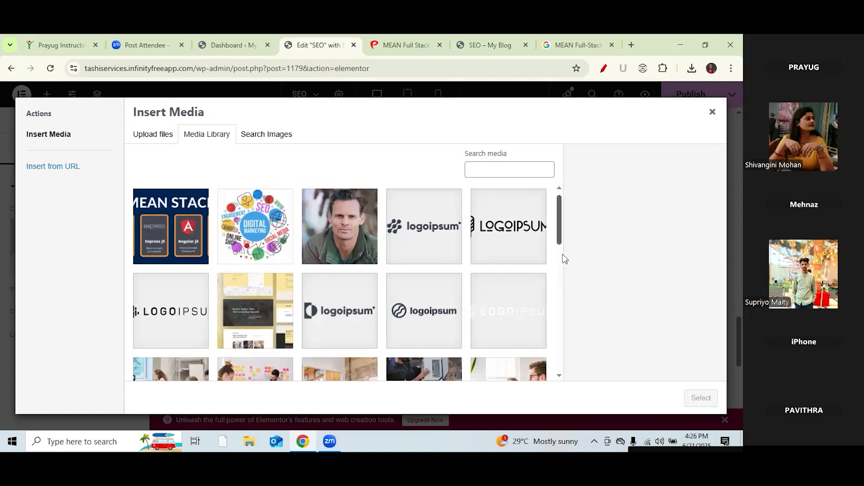
{"action": "scroll", "coordinate": [565, 259], "scroll_direction": "down", "scroll_amount": 5}
{"action": "left_click", "coordinate": [247, 285]}
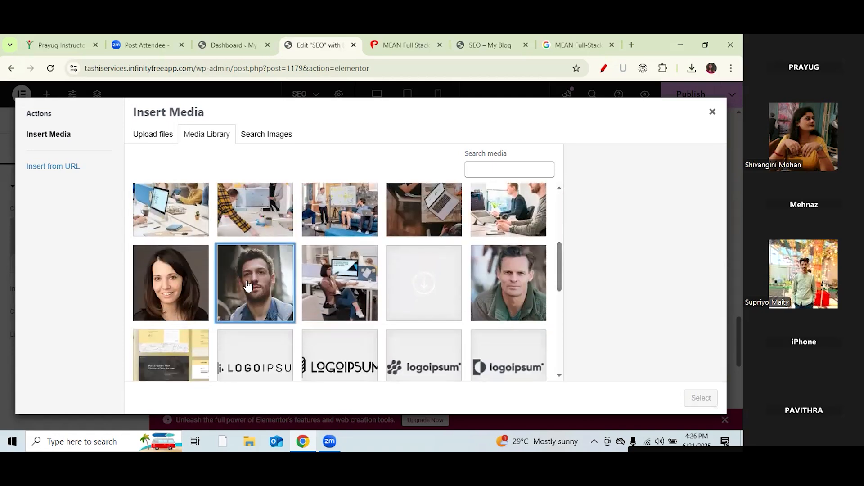
{"action": "left_click", "coordinate": [701, 398]}
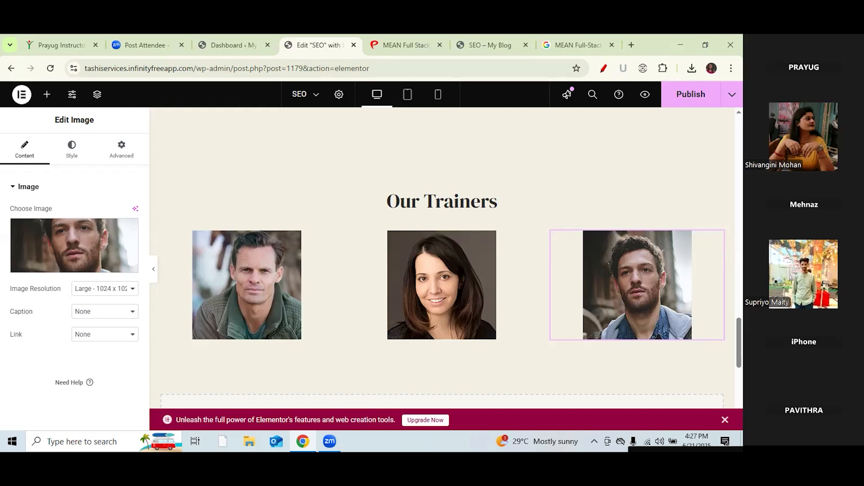
{"action": "scroll", "coordinate": [639, 298], "scroll_direction": "down", "scroll_amount": 3}
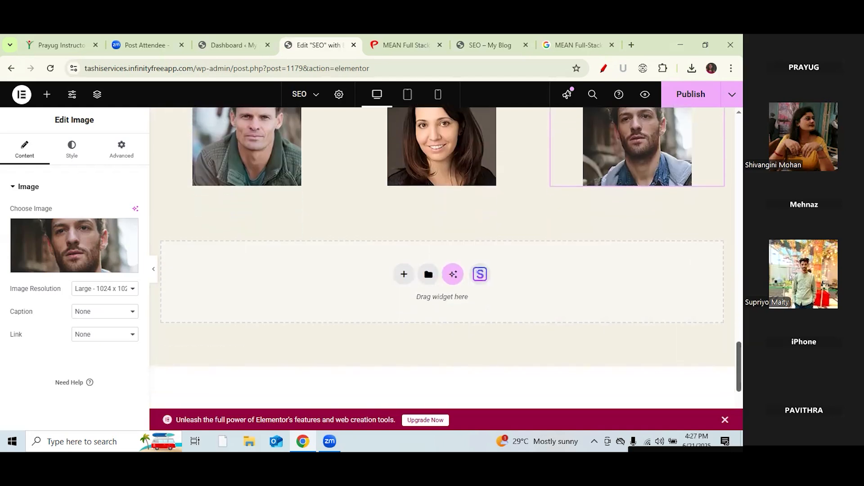
Step: Add a grid container below the trainers row, then delete it
{"action": "left_click", "coordinate": [404, 272]}
{"action": "left_click", "coordinate": [407, 312]}
{"action": "left_click", "coordinate": [286, 297]}
{"action": "left_click", "coordinate": [47, 96]}
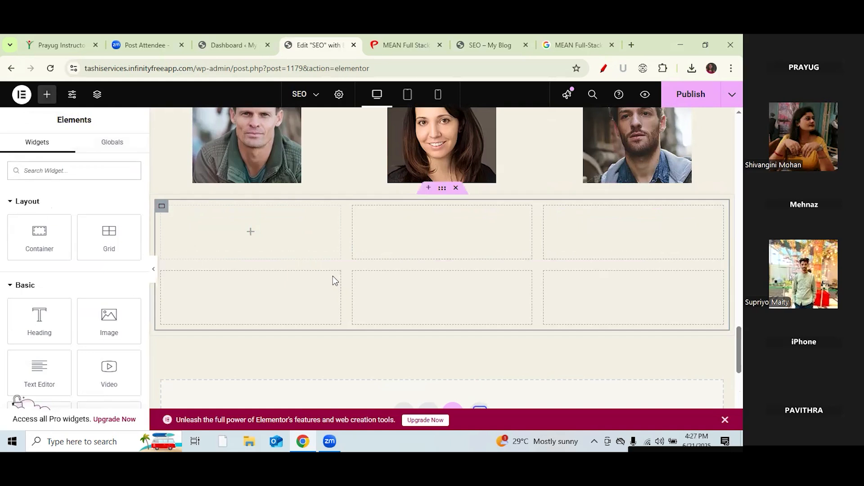
{"action": "left_click", "coordinate": [456, 189]}
Step: Add a Flexbox single-column container holding a Spacer set to 80 px
{"action": "left_click", "coordinate": [404, 272]}
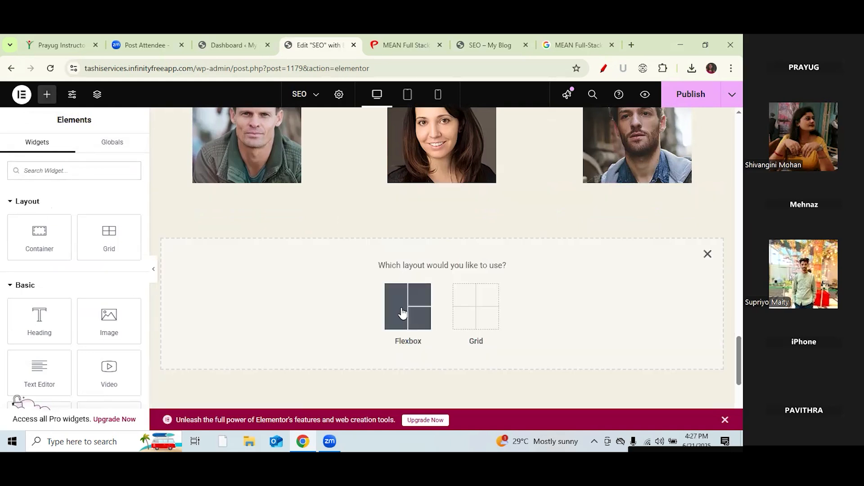
{"action": "left_click", "coordinate": [407, 304]}
{"action": "left_click", "coordinate": [295, 299]}
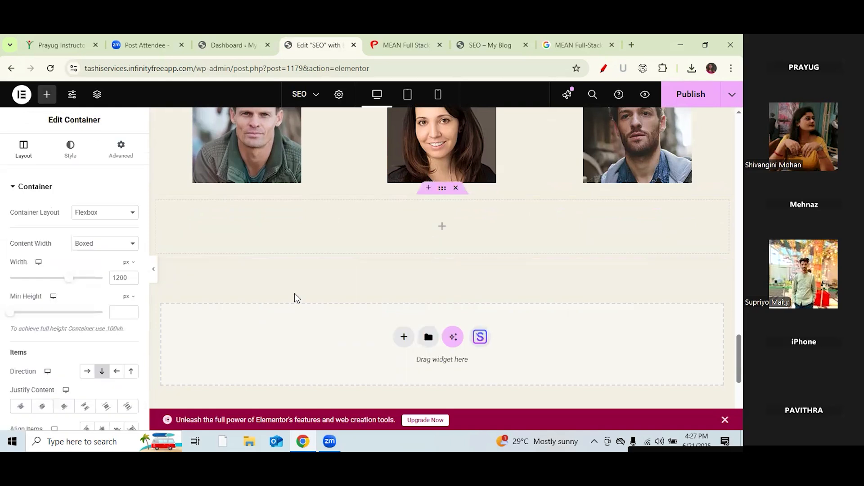
{"action": "left_click", "coordinate": [48, 95]}
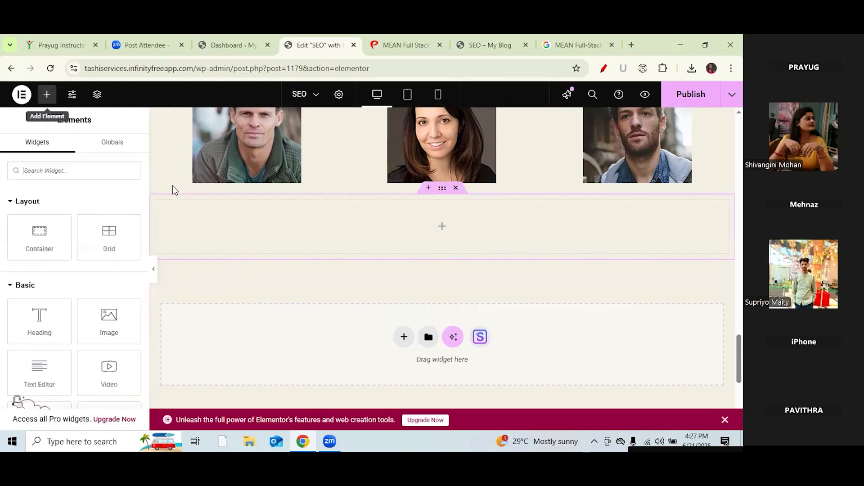
{"action": "scroll", "coordinate": [145, 170], "scroll_direction": "down", "scroll_amount": 4}
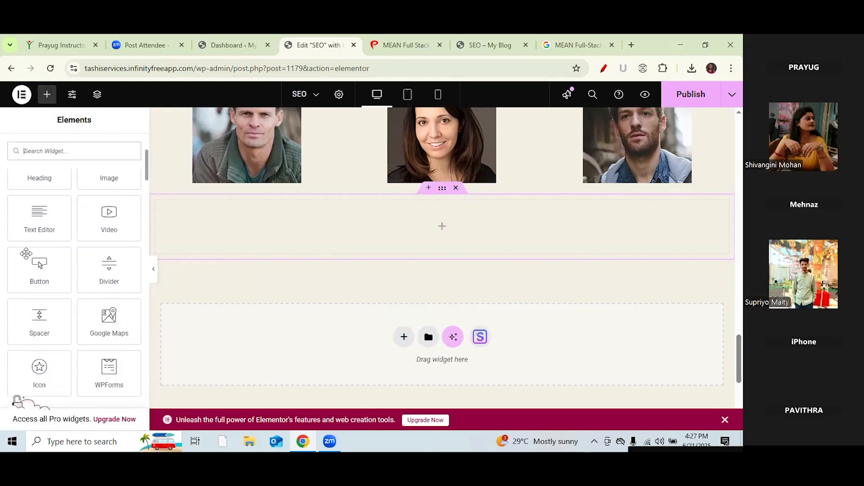
{"action": "left_click_drag", "start_coordinate": [40, 317], "coordinate": [431, 216]}
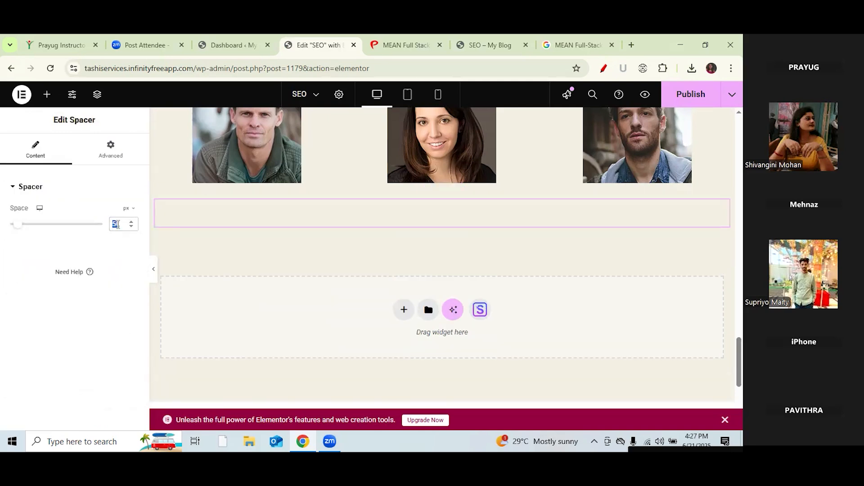
{"action": "type", "text": "80"}
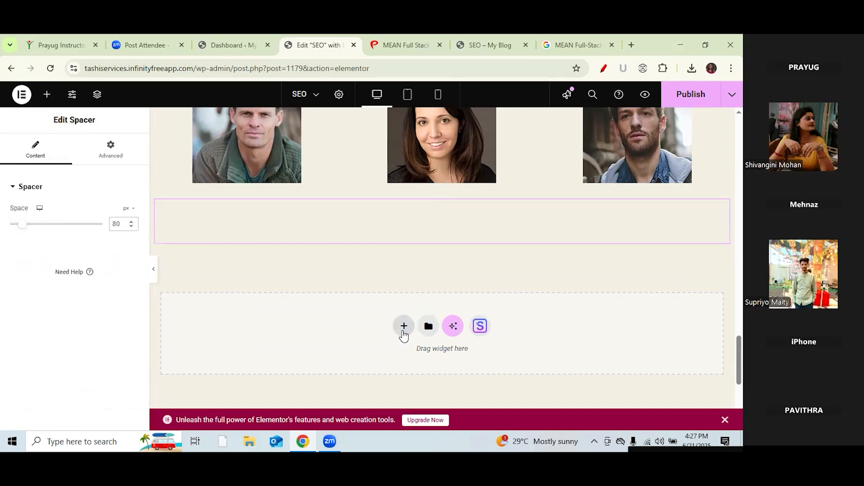
{"action": "left_click", "coordinate": [403, 333]}
Step: Create a two-column Flexbox container, then remove a stray Image Box added to it
{"action": "left_click", "coordinate": [408, 353]}
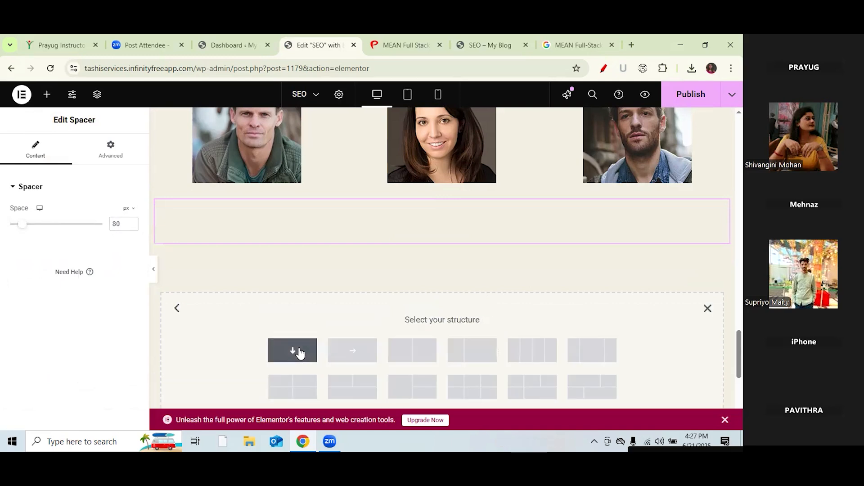
{"action": "left_click", "coordinate": [403, 352]}
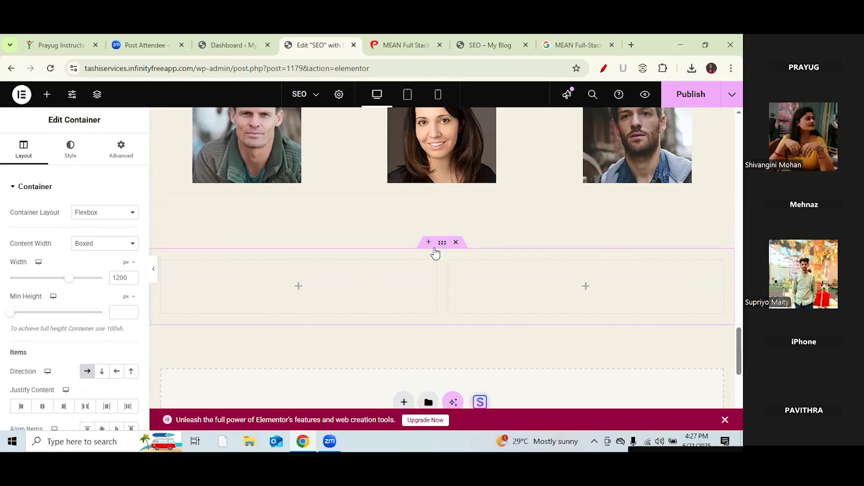
{"action": "left_click", "coordinate": [46, 94]}
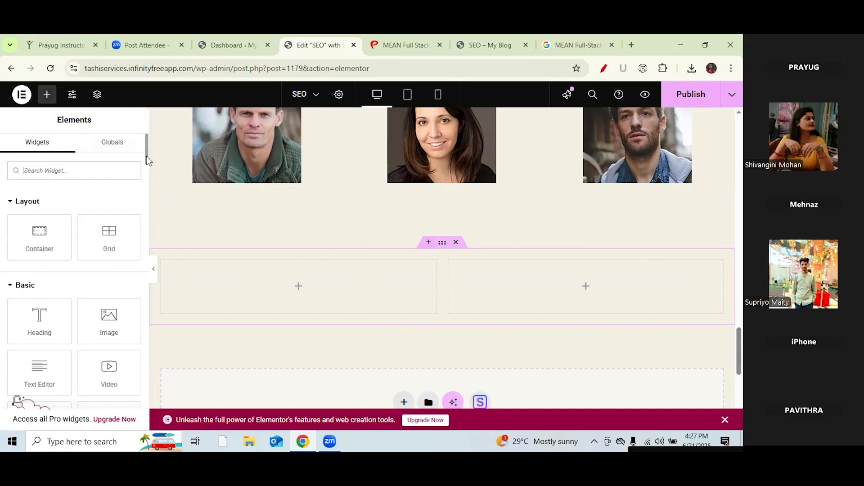
{"action": "scroll", "coordinate": [143, 157], "scroll_direction": "down", "scroll_amount": 2}
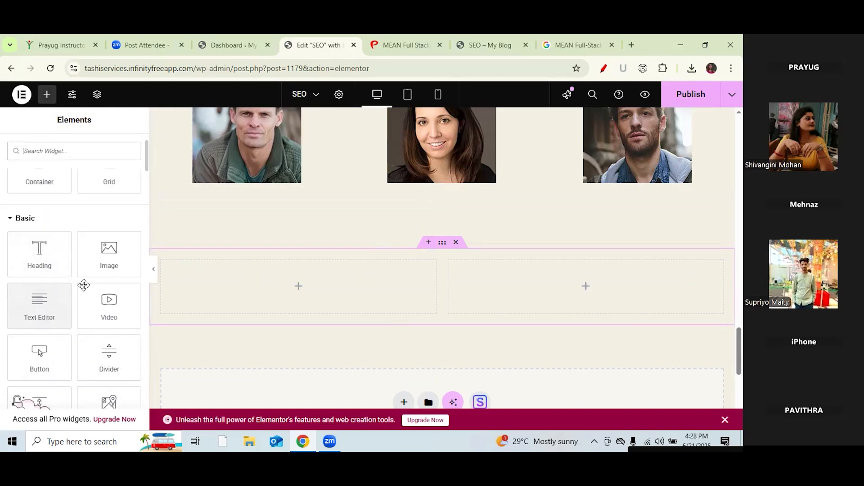
{"action": "left_click", "coordinate": [87, 152]}
{"action": "type", "text": "ima"}
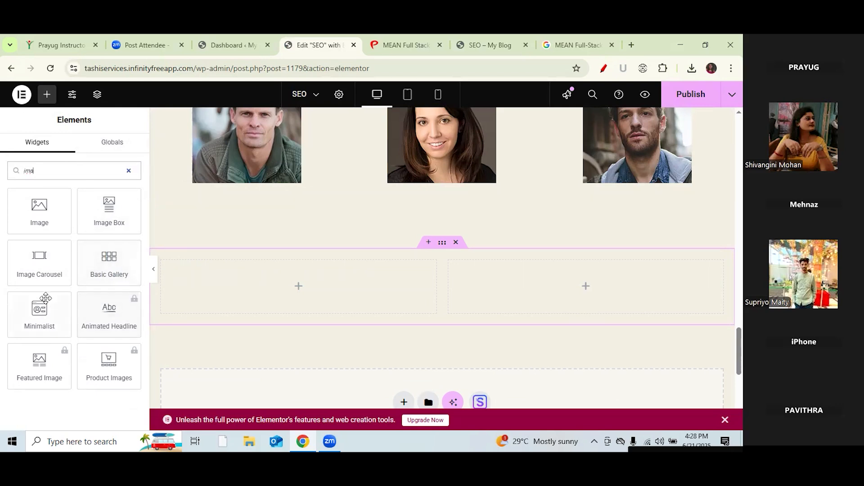
{"action": "left_click", "coordinate": [113, 221]}
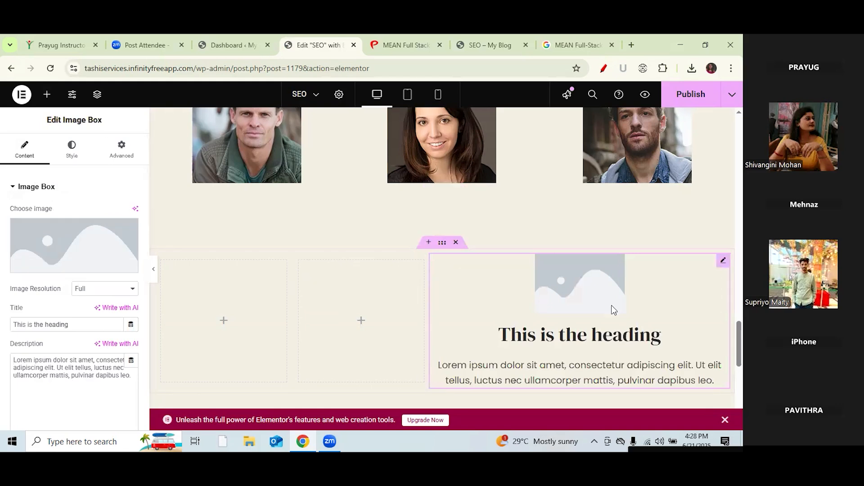
{"action": "right_click", "coordinate": [503, 336]}
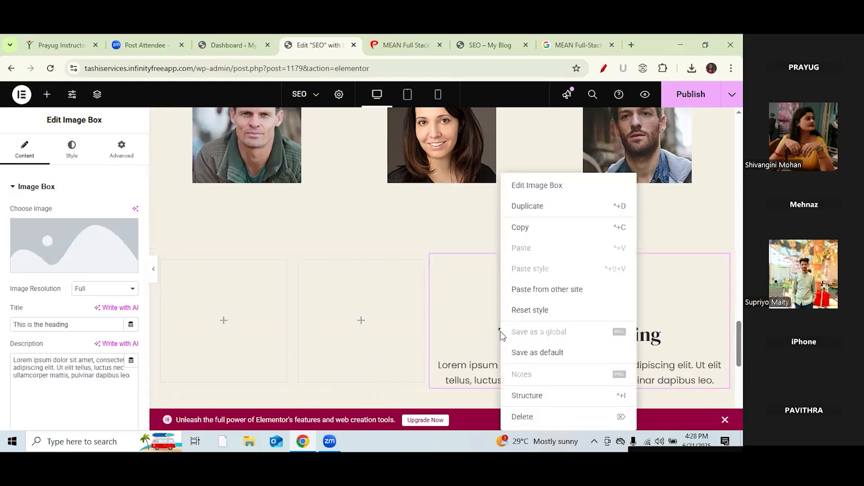
{"action": "left_click", "coordinate": [617, 424]}
Step: Put inner Containers in both columns and a Video widget in the left column
{"action": "left_click_drag", "start_coordinate": [42, 235], "coordinate": [295, 293]}
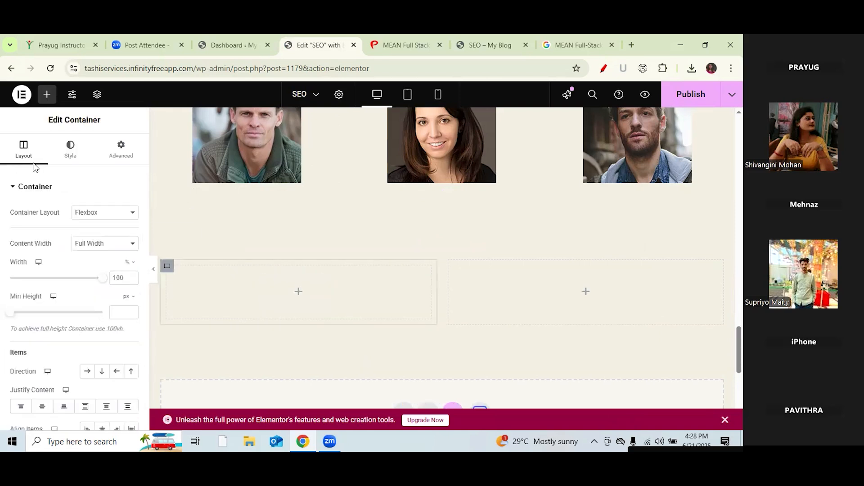
{"action": "left_click", "coordinate": [47, 97]}
{"action": "left_click_drag", "start_coordinate": [39, 241], "coordinate": [582, 296]}
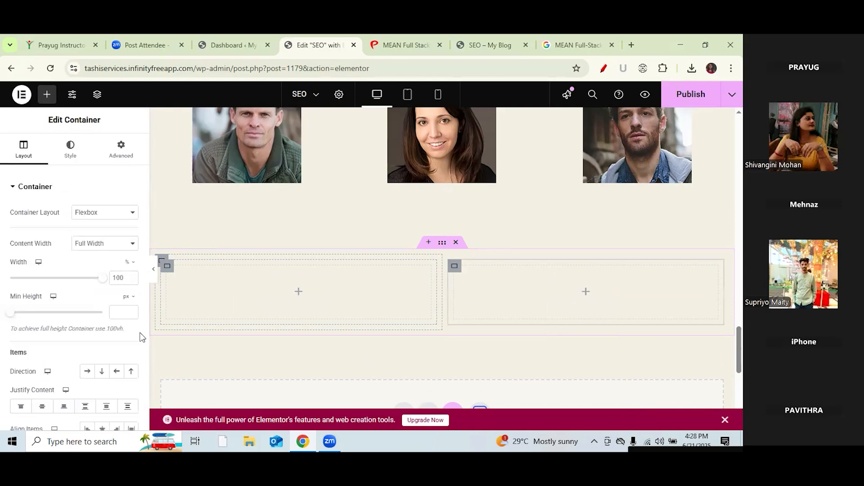
{"action": "left_click", "coordinate": [46, 95]}
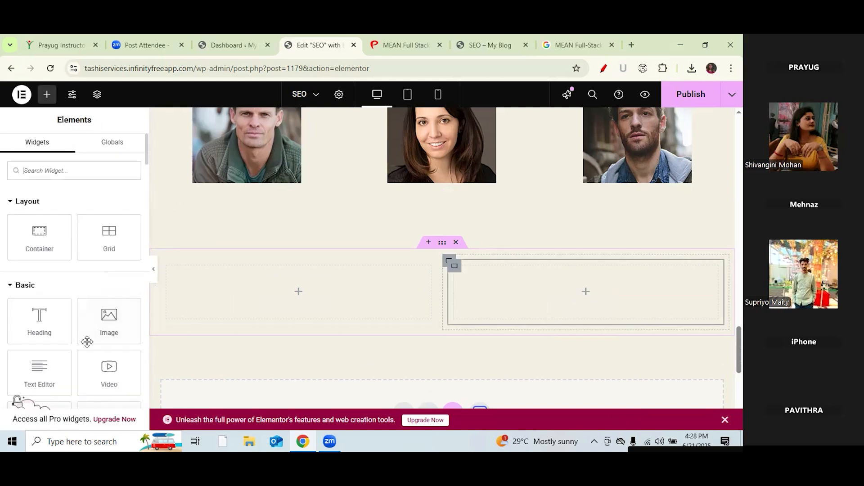
{"action": "left_click_drag", "start_coordinate": [108, 366], "coordinate": [295, 297]}
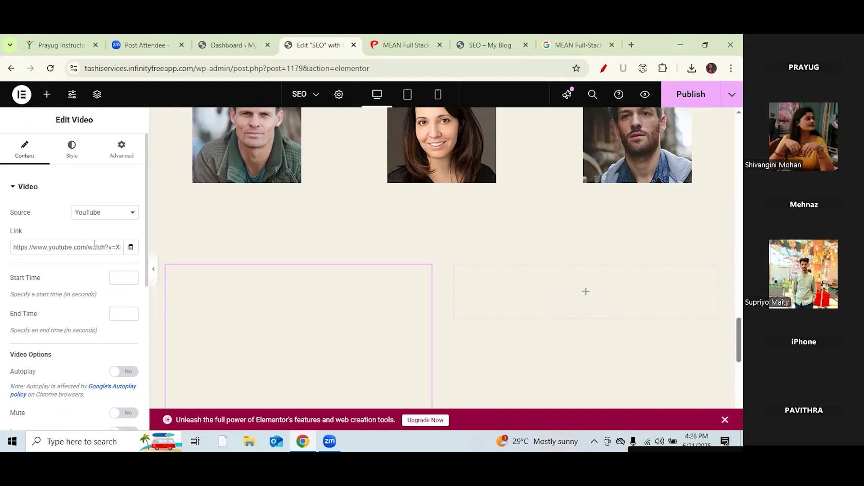
{"action": "left_click_drag", "start_coordinate": [27, 227], "coordinate": [6, 234]}
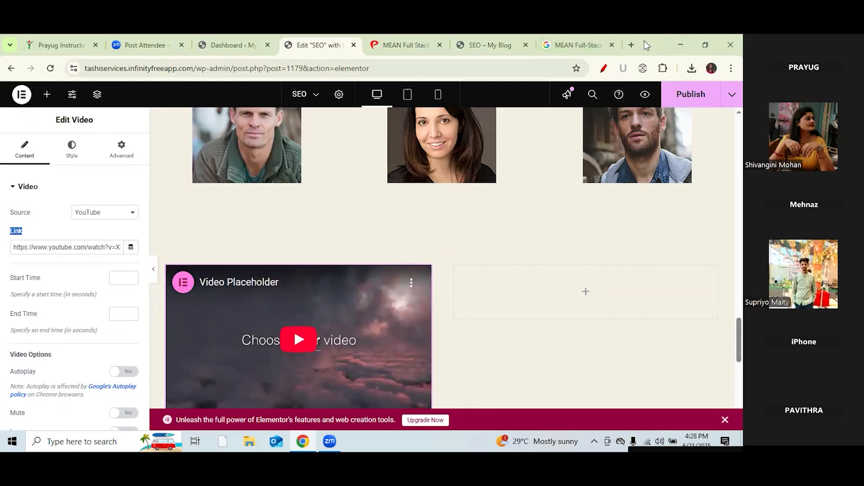
Step: In a new browser tab, go to YouTube and search for 'firstcry'
{"action": "left_click", "coordinate": [632, 46]}
{"action": "left_click", "coordinate": [632, 46]}
{"action": "type", "text": "yo"}
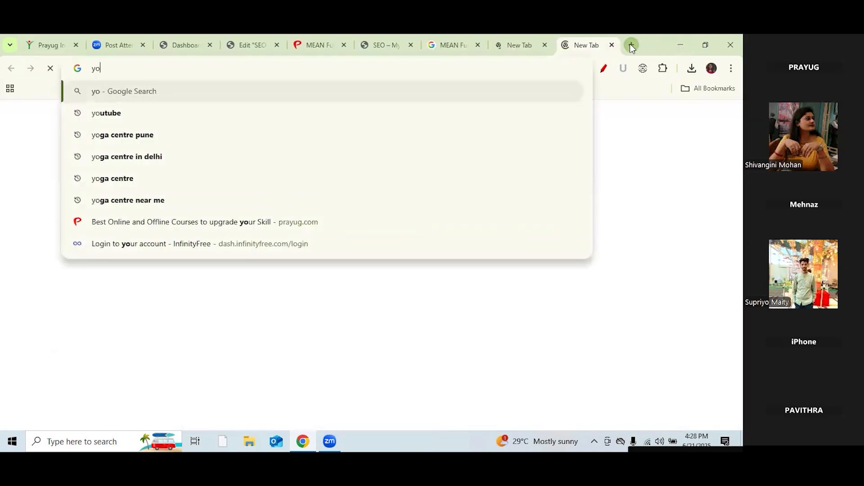
{"action": "type", "text": "utube"}
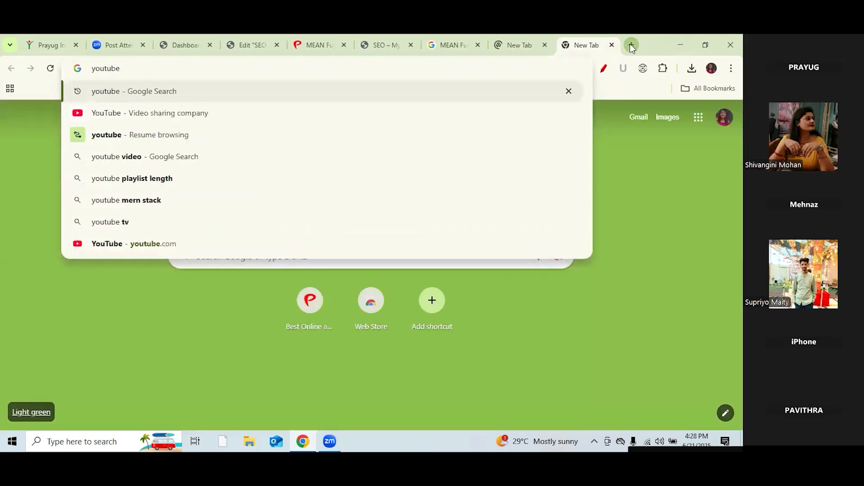
{"action": "key", "text": "Return"}
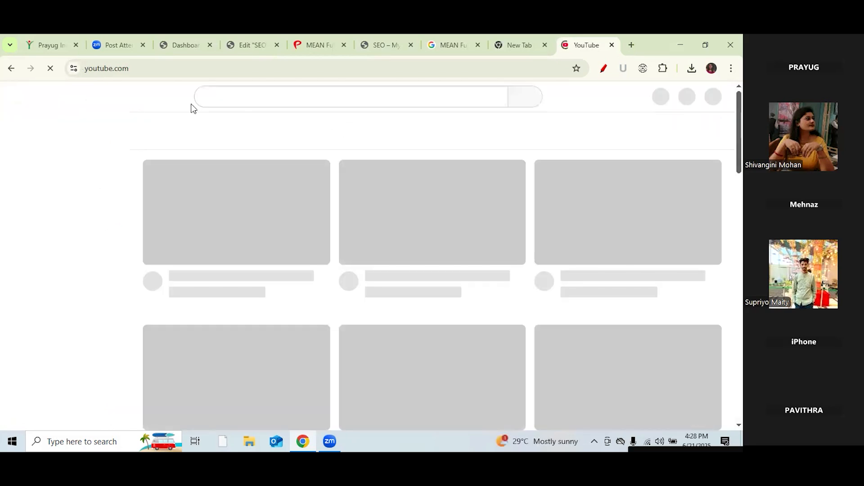
{"action": "left_click", "coordinate": [221, 98]}
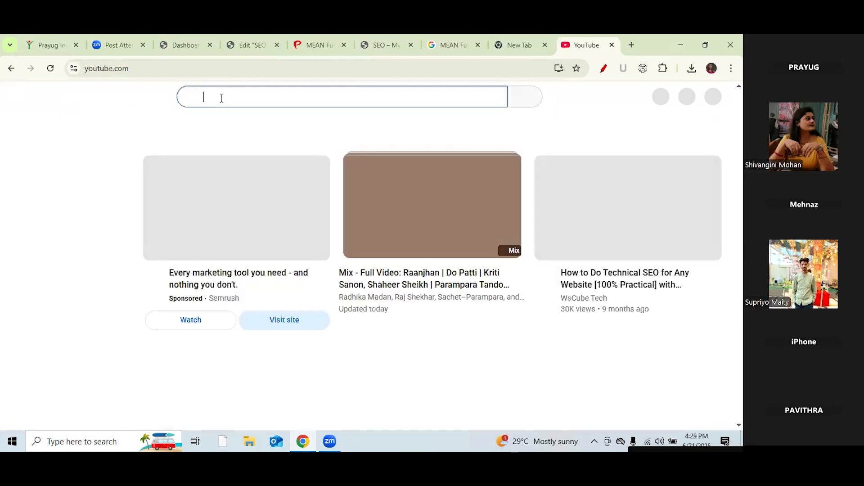
{"action": "type", "text": "firstcry"}
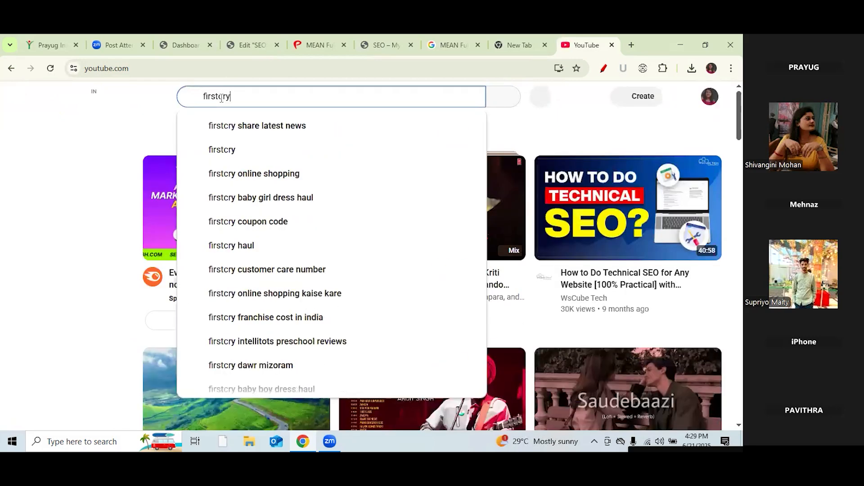
{"action": "key", "text": "Return"}
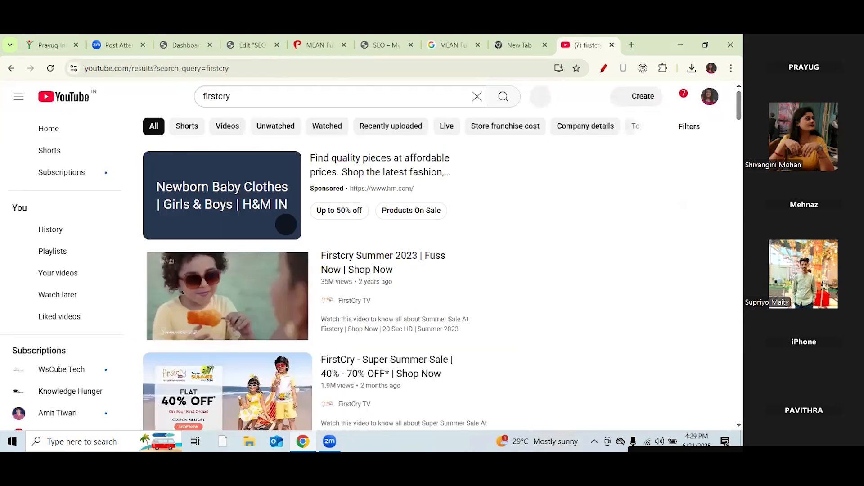
Step: Open and pause the FirstCry.com New Summer 19 Collection video and select its URL
{"action": "scroll", "coordinate": [441, 261], "scroll_direction": "down", "scroll_amount": 4}
{"action": "scroll", "coordinate": [441, 261], "scroll_direction": "down", "scroll_amount": 9}
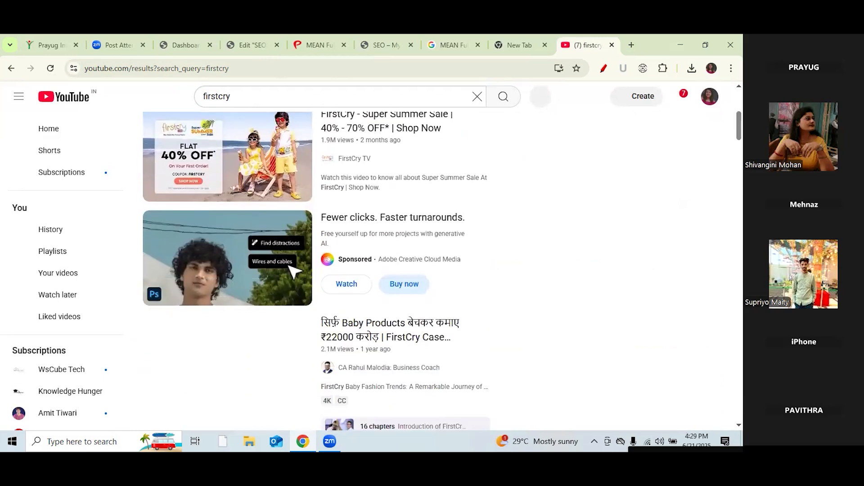
{"action": "scroll", "coordinate": [441, 261], "scroll_direction": "down", "scroll_amount": 5}
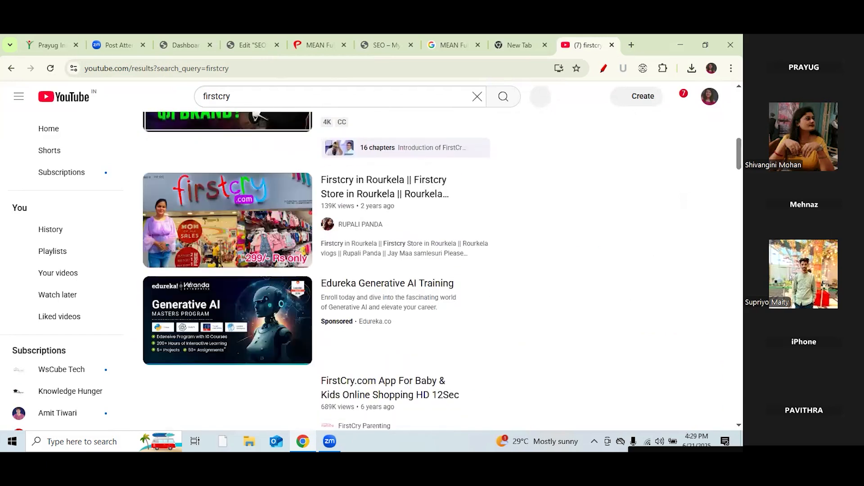
{"action": "scroll", "coordinate": [352, 266], "scroll_direction": "down", "scroll_amount": 1}
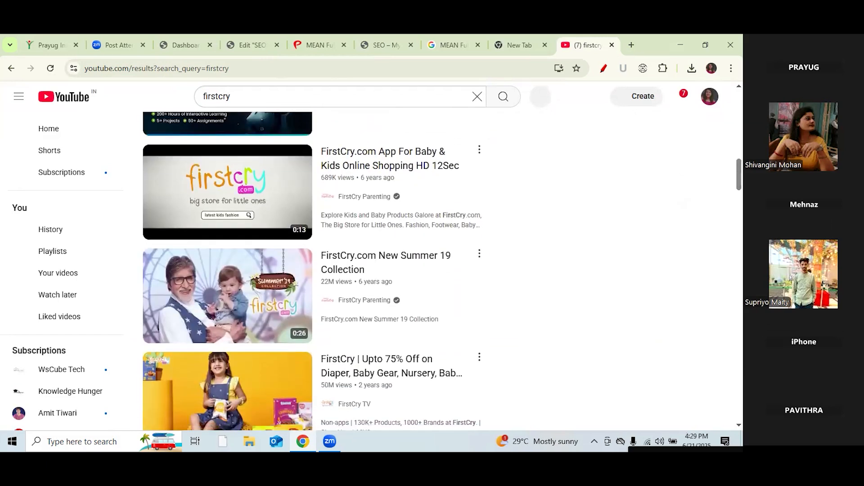
{"action": "left_click", "coordinate": [358, 253]}
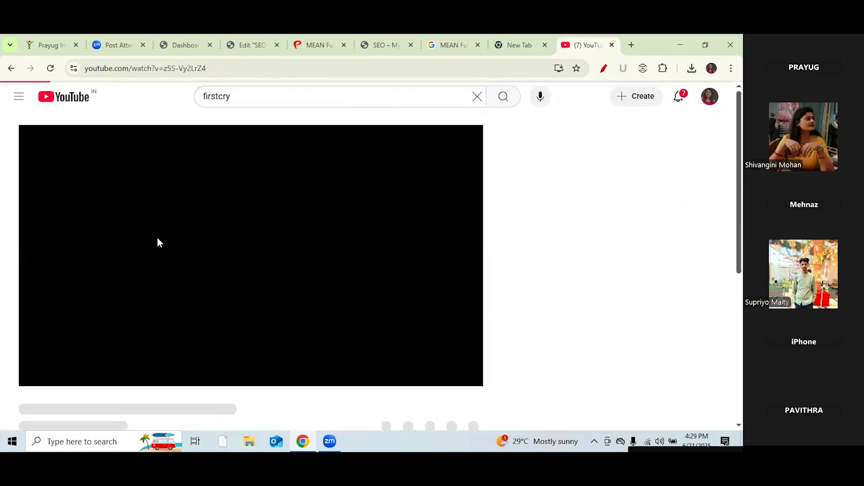
{"action": "left_click", "coordinate": [37, 381]}
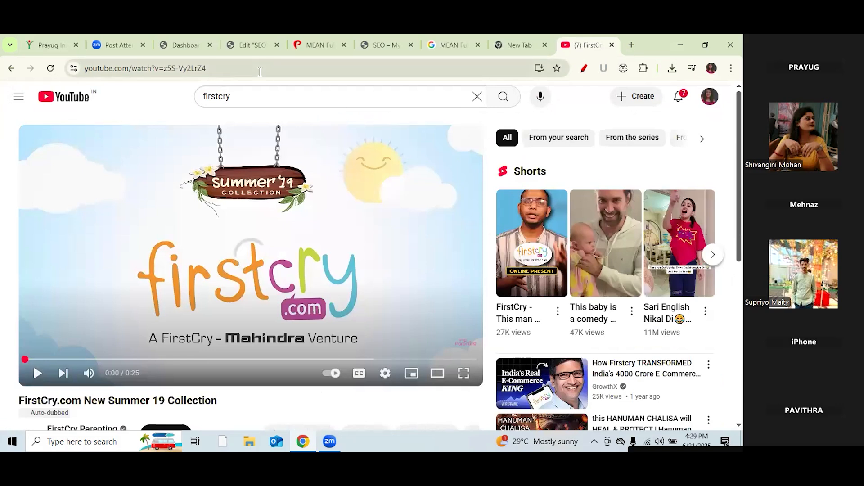
{"action": "left_click", "coordinate": [258, 70]}
{"action": "double_click", "coordinate": [259, 72]}
{"action": "triple_click", "coordinate": [259, 72]}
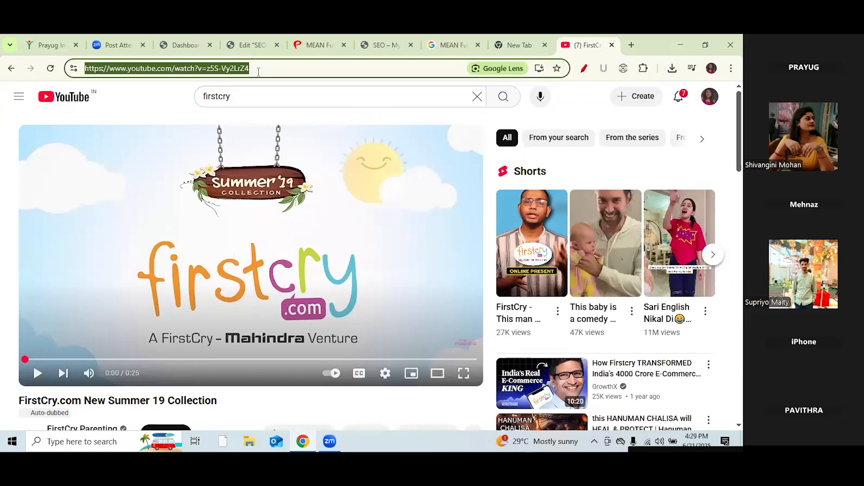
{"action": "left_click", "coordinate": [388, 46]}
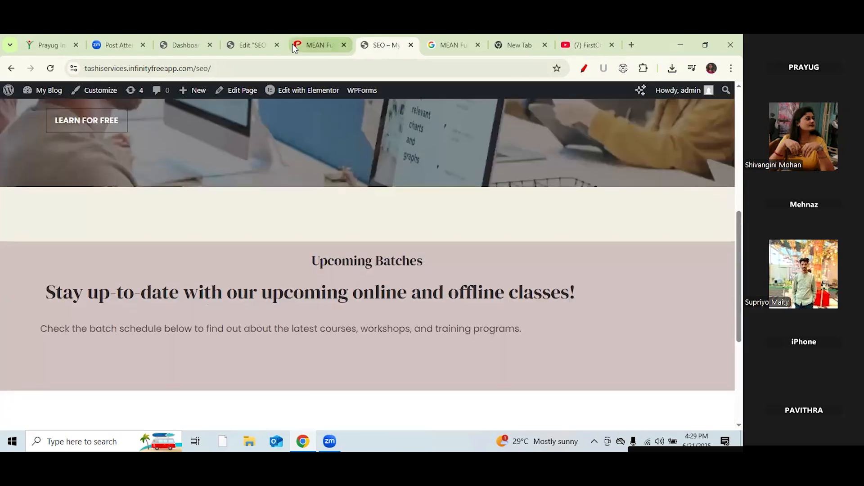
Step: Replace the Video widget's default link with the pasted FirstCry video URL
{"action": "left_click", "coordinate": [257, 44]}
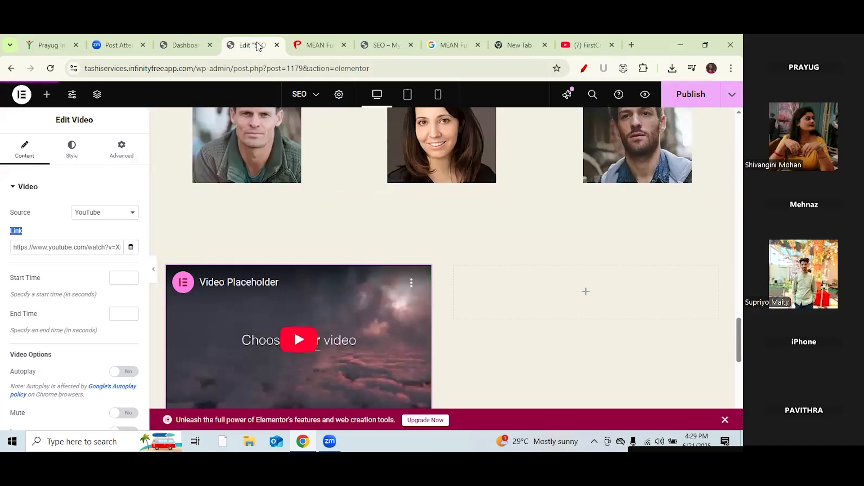
{"action": "left_click", "coordinate": [477, 44]}
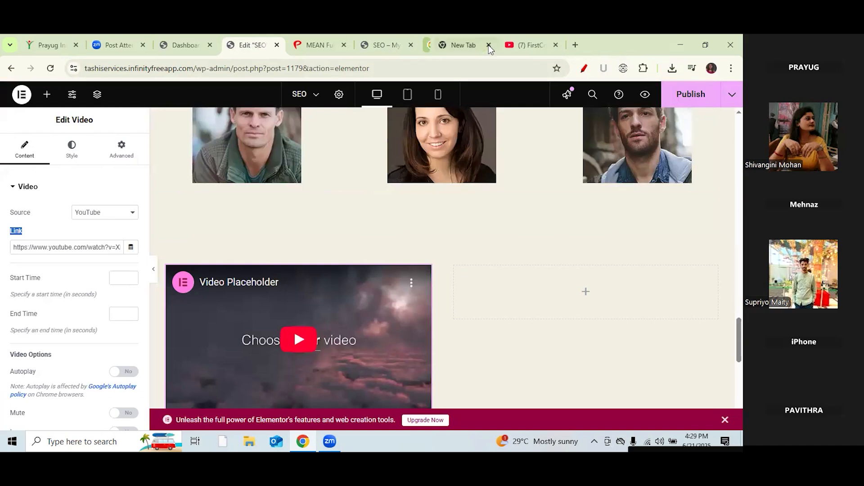
{"action": "left_click", "coordinate": [476, 45]}
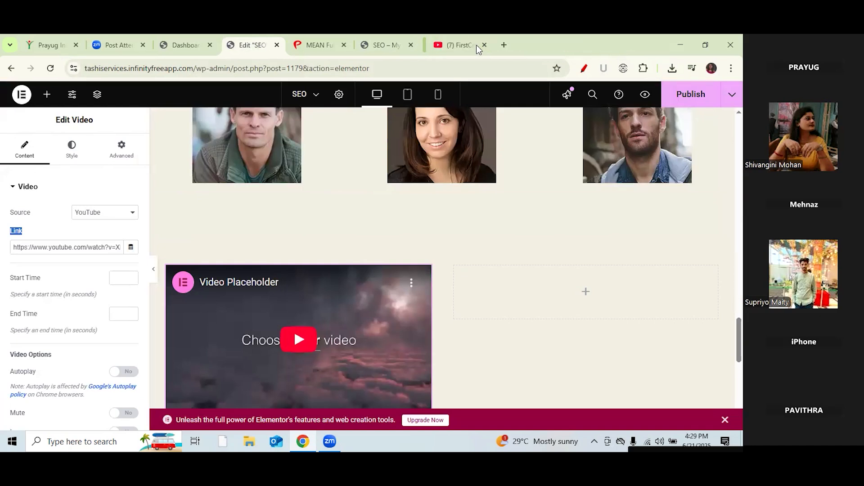
{"action": "left_click", "coordinate": [121, 247]}
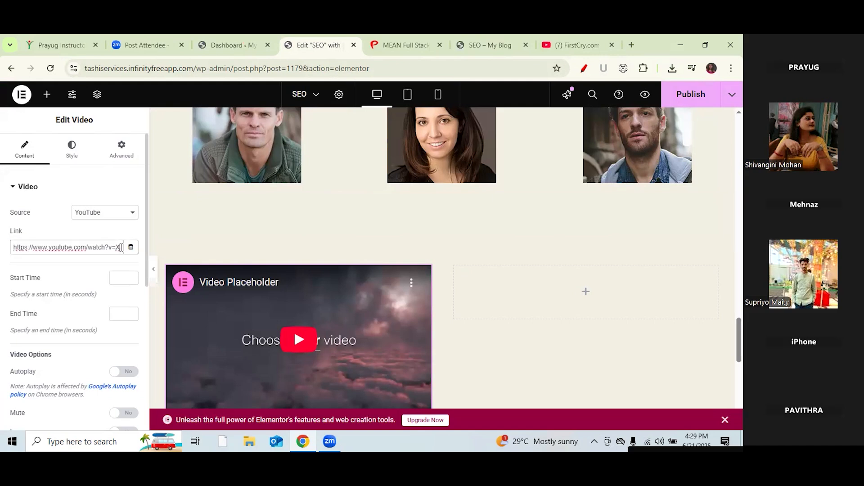
{"action": "key", "text": "BackSpace"}
{"action": "key", "text": "BackSpace"}
{"action": "key", "text": "BackSpace"}
{"action": "key", "text": "BackSpace"}
{"action": "key", "text": "BackSpace"}
{"action": "key", "text": "BackSpace"}
{"action": "key", "text": "BackSpace"}
{"action": "key", "text": "BackSpace"}
{"action": "key", "text": "BackSpace"}
{"action": "key", "text": "BackSpace"}
{"action": "key", "text": "BackSpace"}
{"action": "key", "text": "BackSpace"}
{"action": "key", "text": "BackSpace"}
{"action": "key", "text": "BackSpace"}
{"action": "key", "text": "BackSpace"}
{"action": "key", "text": "BackSpace"}
{"action": "key", "text": "BackSpace"}
{"action": "key", "text": "BackSpace"}
{"action": "key", "text": "BackSpace"}
{"action": "key", "text": "BackSpace"}
{"action": "key", "text": "BackSpace"}
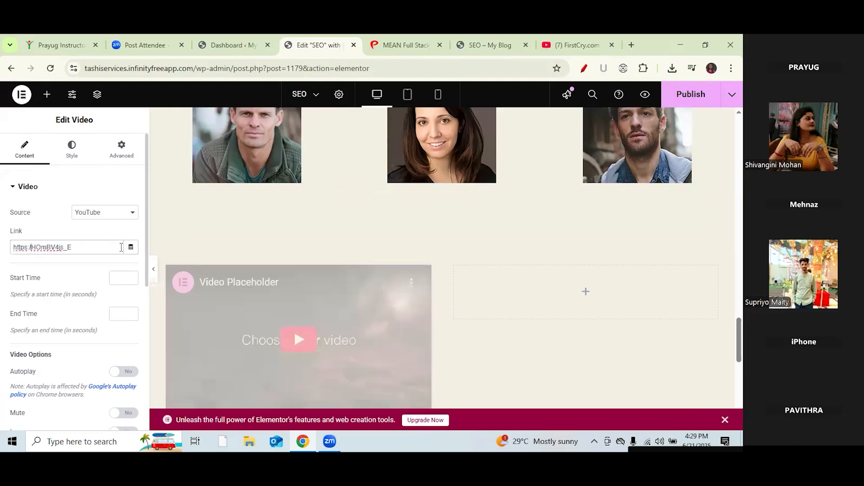
{"action": "key", "text": "Right"}
{"action": "key", "text": "Right"}
{"action": "key", "text": "Right"}
{"action": "key", "text": "Right"}
{"action": "key", "text": "Right"}
{"action": "key", "text": "Right"}
{"action": "key", "text": "BackSpace"}
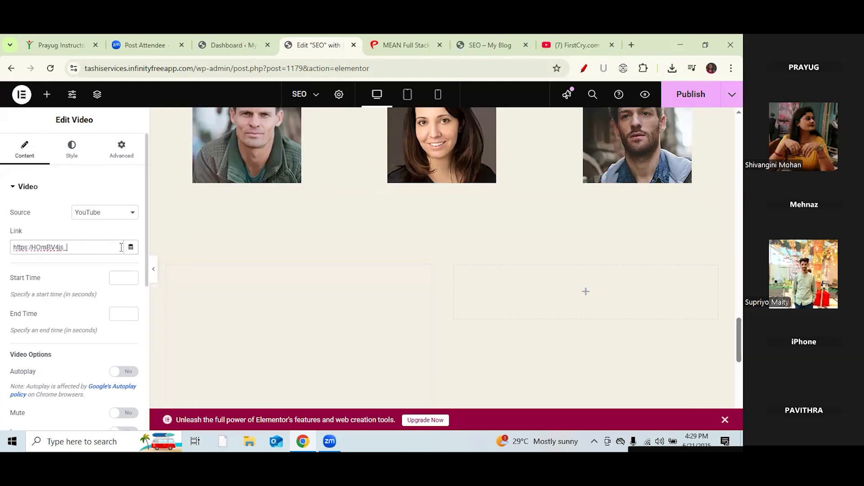
{"action": "key", "text": "BackSpace"}
{"action": "key", "text": "BackSpace"}
{"action": "key", "text": "BackSpace"}
{"action": "key", "text": "BackSpace"}
{"action": "key", "text": "BackSpace"}
{"action": "key", "text": "BackSpace"}
{"action": "key", "text": "BackSpace"}
{"action": "key", "text": "BackSpace"}
{"action": "key", "text": "BackSpace"}
{"action": "key", "text": "BackSpace"}
{"action": "key", "text": "BackSpace"}
{"action": "key", "text": "BackSpace"}
{"action": "key", "text": "BackSpace"}
{"action": "key", "text": "BackSpace"}
{"action": "key", "text": "BackSpace"}
{"action": "key", "text": "BackSpace"}
{"action": "type", "text": "https://www.youtube.com/watch?v=z5S-Vy2LrZ4"}
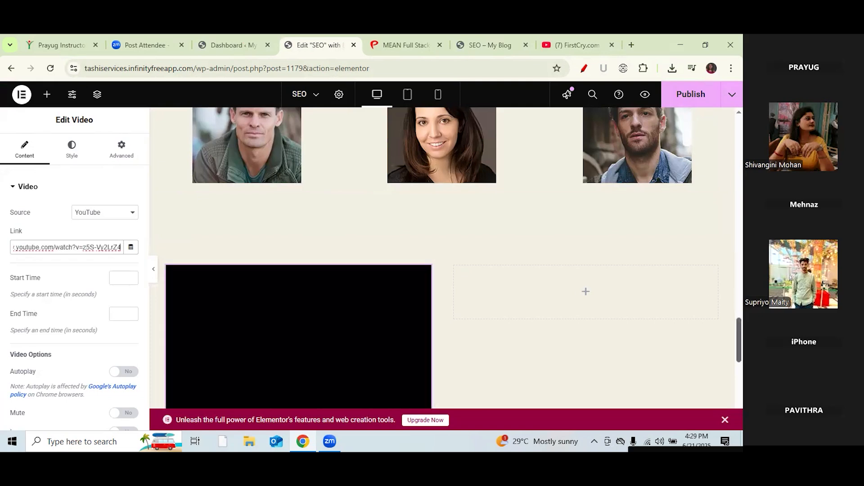
{"action": "left_click_drag", "start_coordinate": [740, 345], "coordinate": [740, 351]}
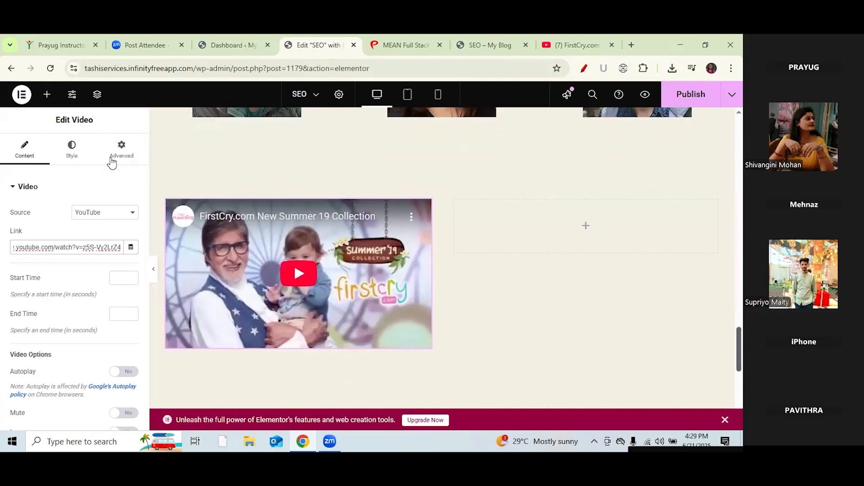
{"action": "left_click", "coordinate": [47, 94]}
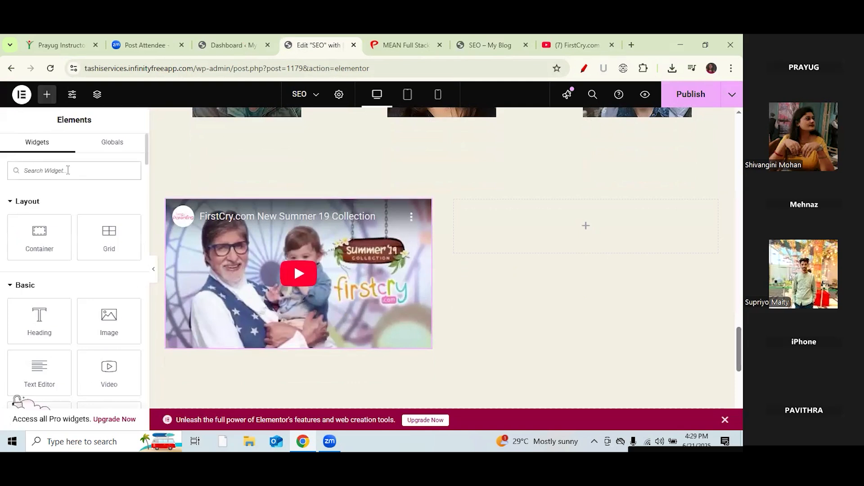
Step: Drag an Image Box from the 'image' widget search into the right column and choose its image
{"action": "type", "text": "image"}
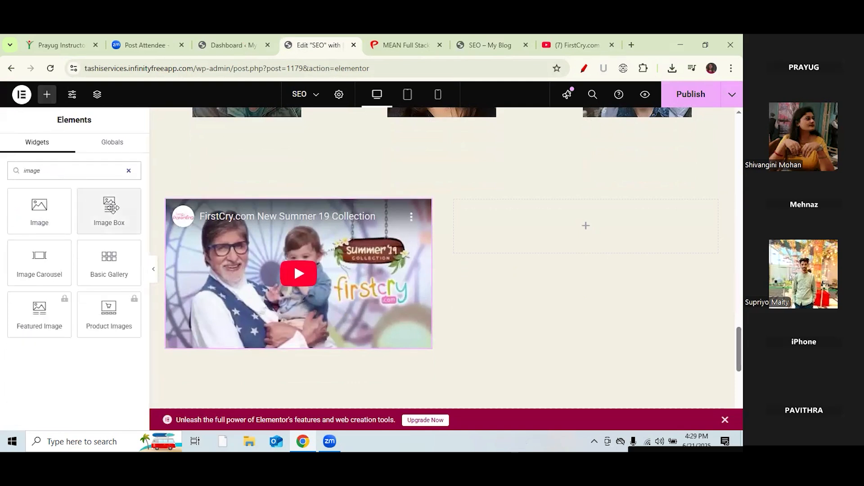
{"action": "left_click_drag", "start_coordinate": [111, 206], "coordinate": [565, 230]}
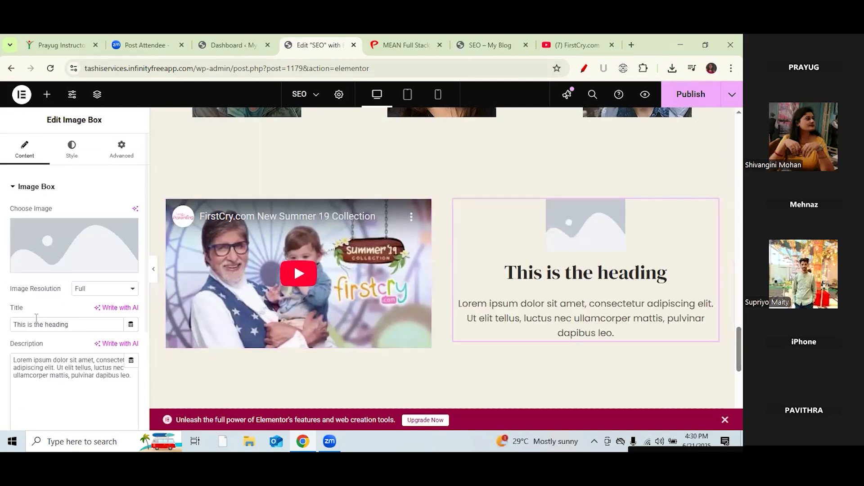
{"action": "left_click", "coordinate": [69, 264]}
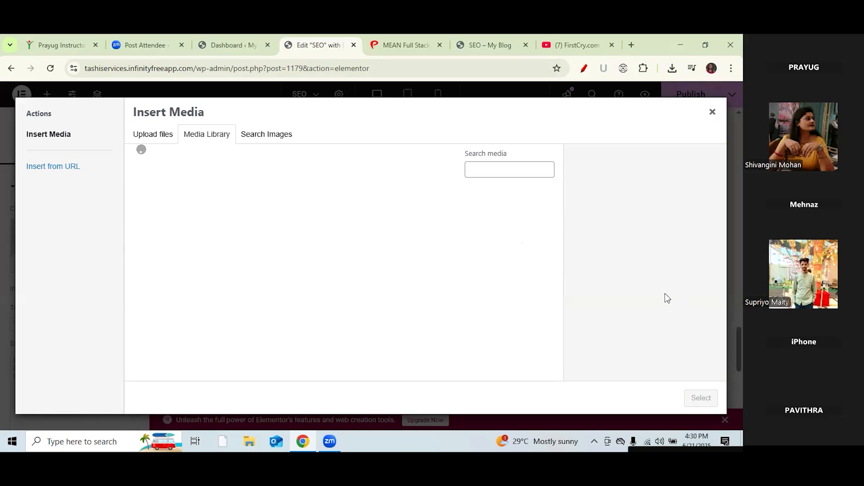
Step: Insert the dark game-controller photo from a 'logo' stock image search into the Image Box
{"action": "left_click", "coordinate": [210, 134]}
{"action": "left_click", "coordinate": [243, 138]}
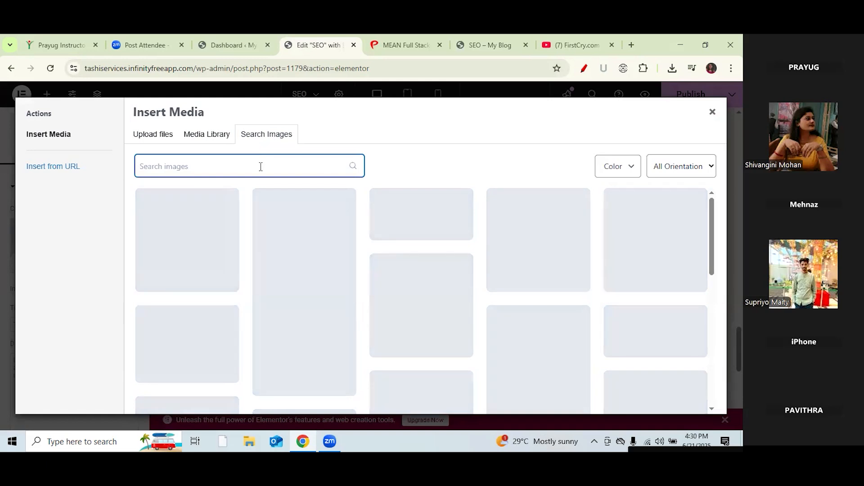
{"action": "type", "text": "logo"}
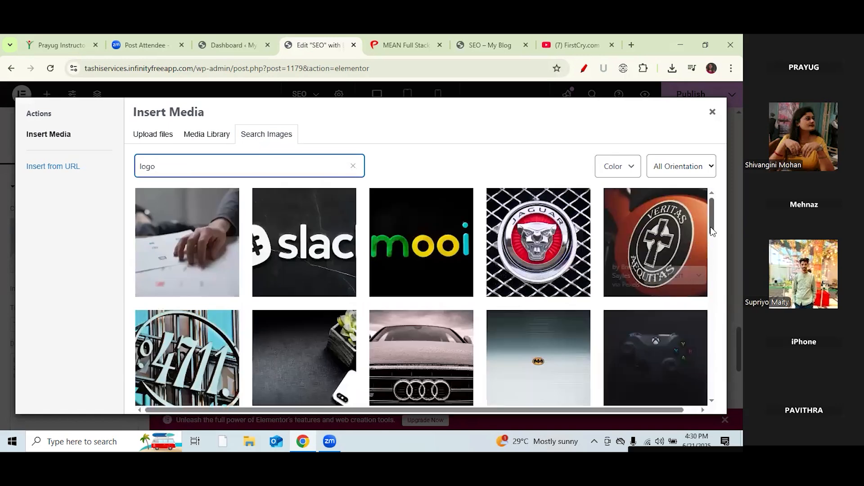
{"action": "scroll", "coordinate": [668, 254], "scroll_direction": "down", "scroll_amount": 2}
{"action": "mouse_move", "coordinate": [662, 270]}
{"action": "left_click", "coordinate": [664, 307]}
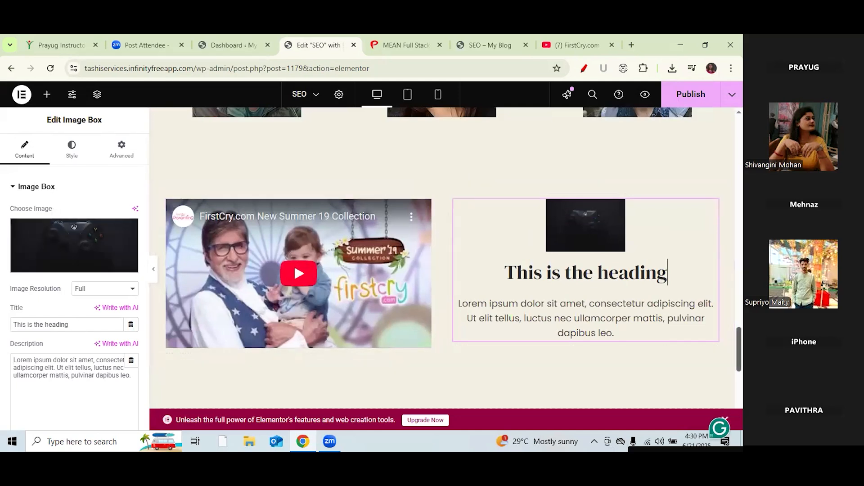
Step: Set the Image Box title to 'PHP Course Training', copied from the course page
{"action": "scroll", "coordinate": [687, 241], "scroll_direction": "down", "scroll_amount": 2}
{"action": "scroll", "coordinate": [164, 189], "scroll_direction": "up", "scroll_amount": 1}
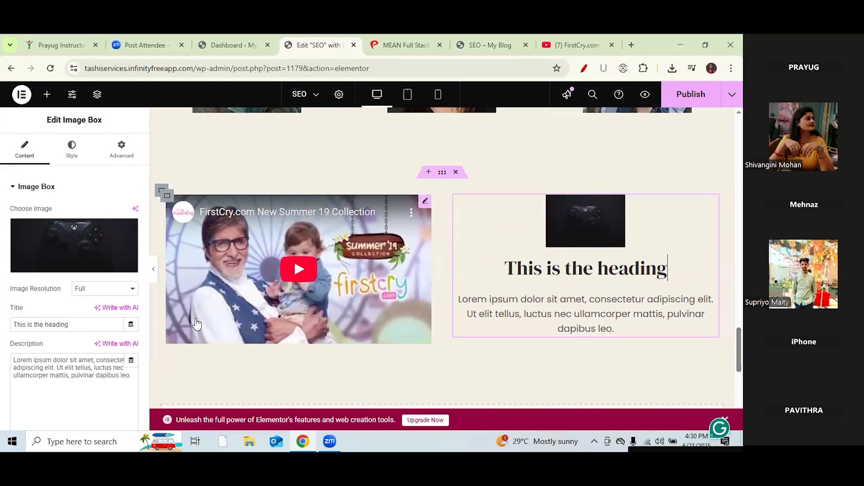
{"action": "scroll", "coordinate": [144, 252], "scroll_direction": "down", "scroll_amount": 1}
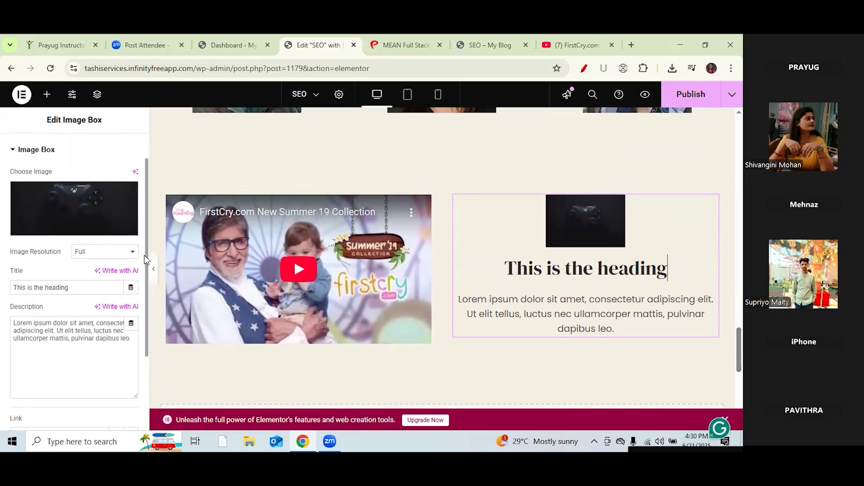
{"action": "left_click_drag", "start_coordinate": [34, 248], "coordinate": [30, 289]}
{"action": "left_click", "coordinate": [44, 320]}
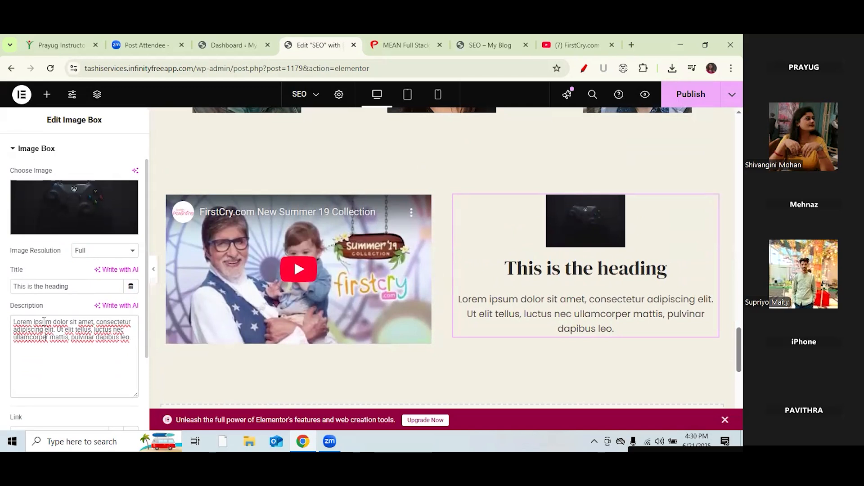
{"action": "left_click", "coordinate": [403, 47]}
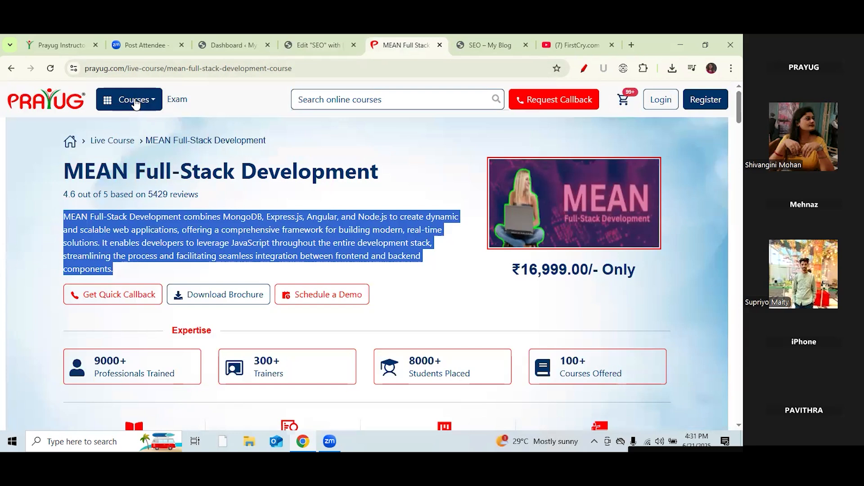
{"action": "left_click", "coordinate": [10, 68]}
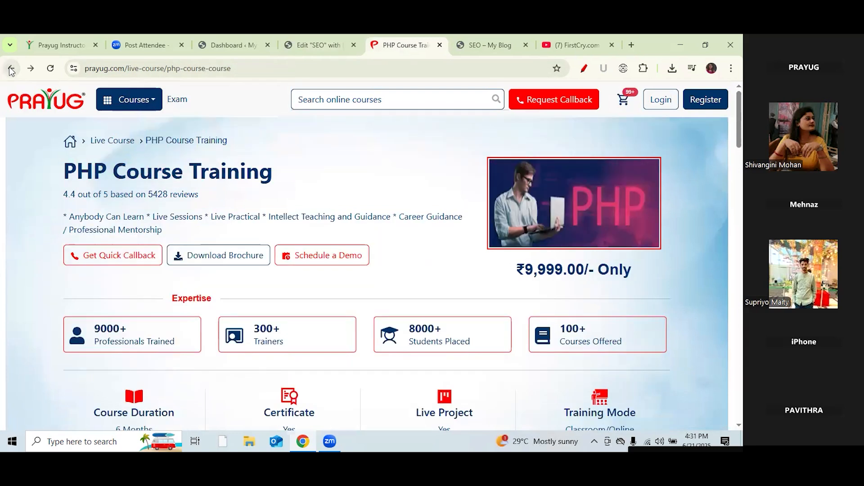
{"action": "left_click", "coordinate": [11, 69]}
{"action": "left_click", "coordinate": [30, 68]}
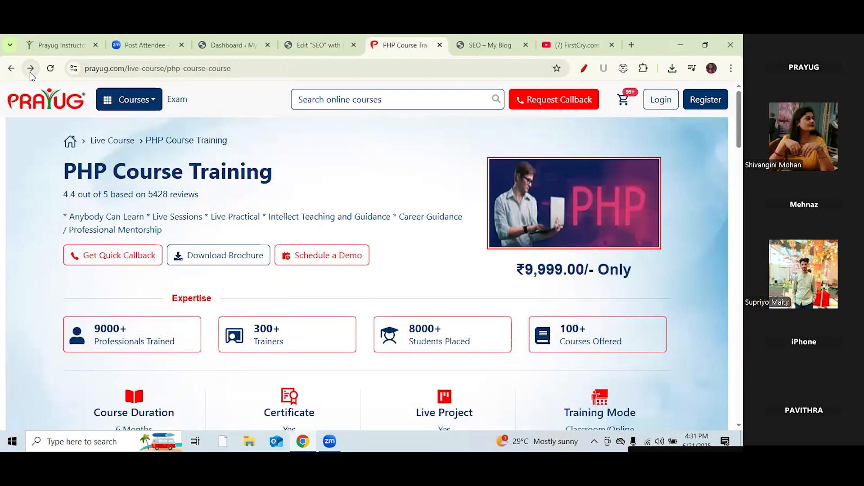
{"action": "left_click_drag", "start_coordinate": [276, 174], "coordinate": [69, 173]}
{"action": "key", "text": "ctrl+c"}
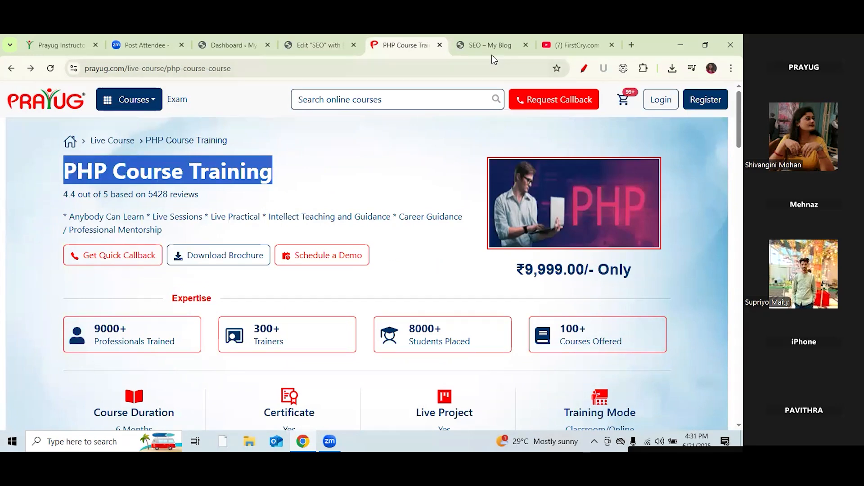
{"action": "left_click", "coordinate": [330, 46]}
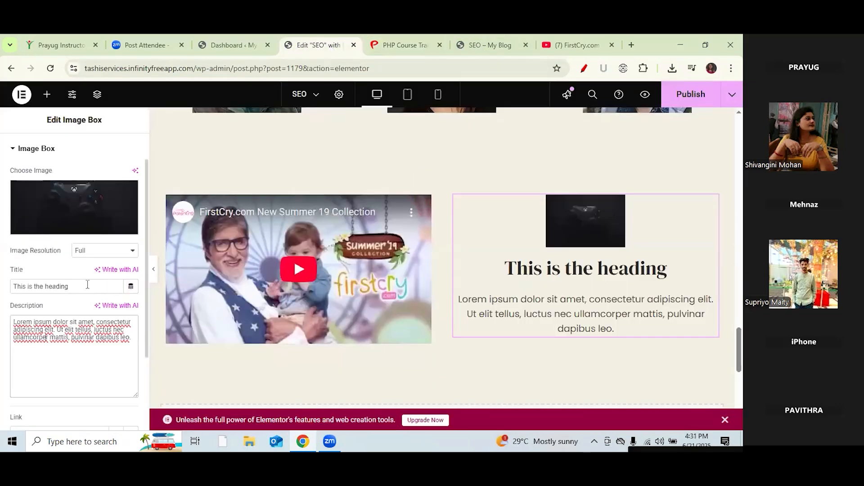
{"action": "left_click_drag", "start_coordinate": [87, 288], "coordinate": [11, 283]}
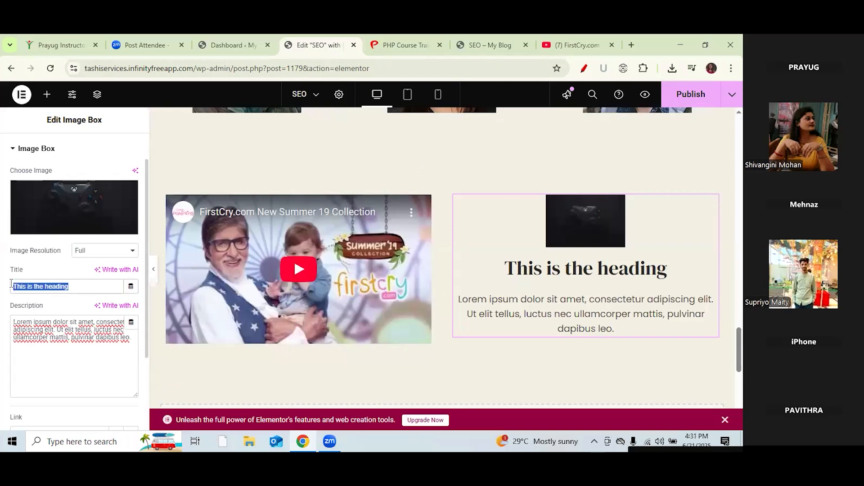
{"action": "key", "text": "ctrl+v"}
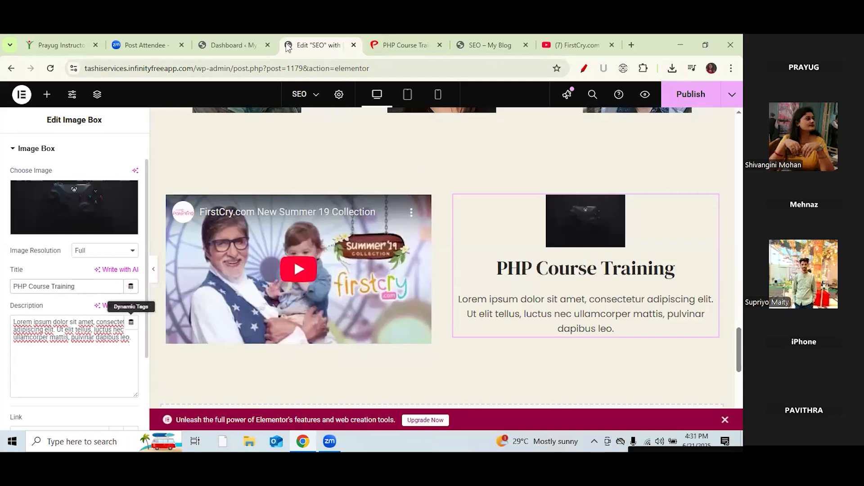
Step: Replace the Lorem ipsum description with the course highlights line from the PHP course page
{"action": "left_click", "coordinate": [413, 46]}
{"action": "left_click_drag", "start_coordinate": [171, 235], "coordinate": [64, 220]}
{"action": "key", "text": "ctrl+c"}
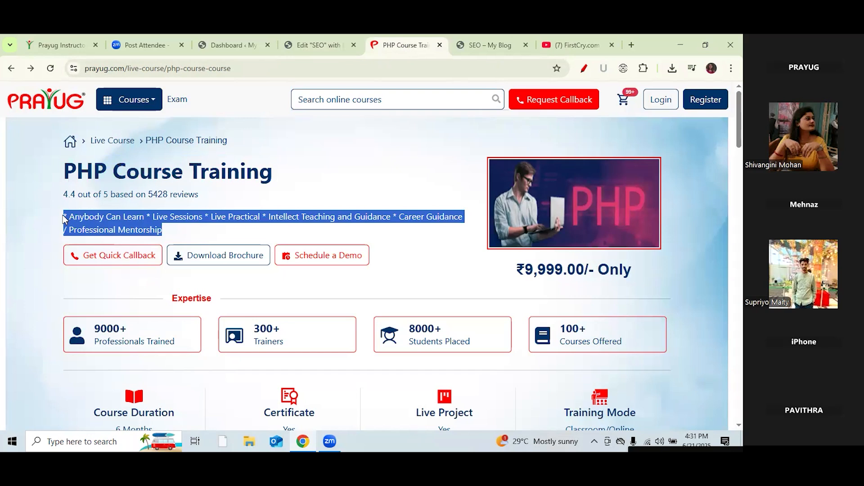
{"action": "right_click", "coordinate": [301, 40]}
{"action": "left_click", "coordinate": [294, 45]}
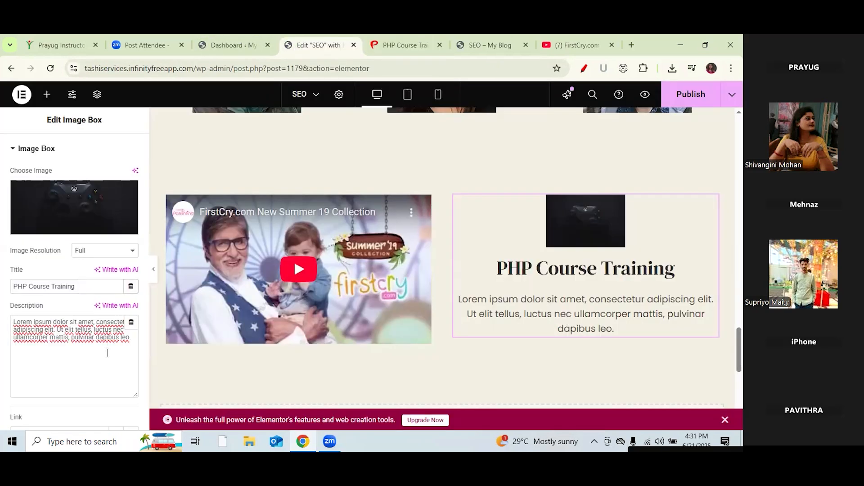
{"action": "left_click_drag", "start_coordinate": [128, 343], "coordinate": [11, 323]}
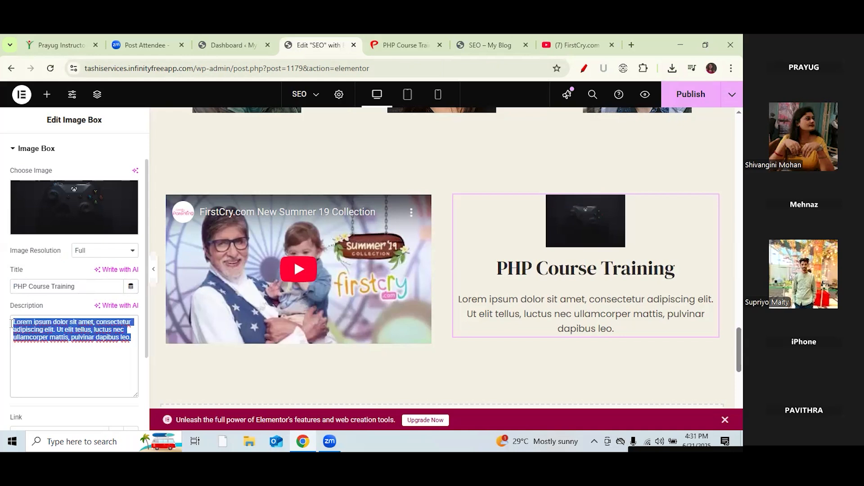
{"action": "key", "text": "ctrl+v"}
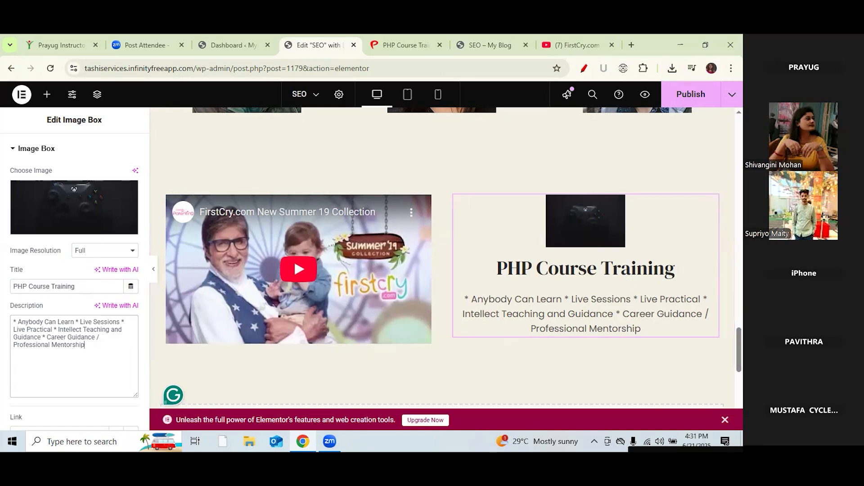
{"action": "scroll", "coordinate": [446, 257], "scroll_direction": "down", "scroll_amount": 3}
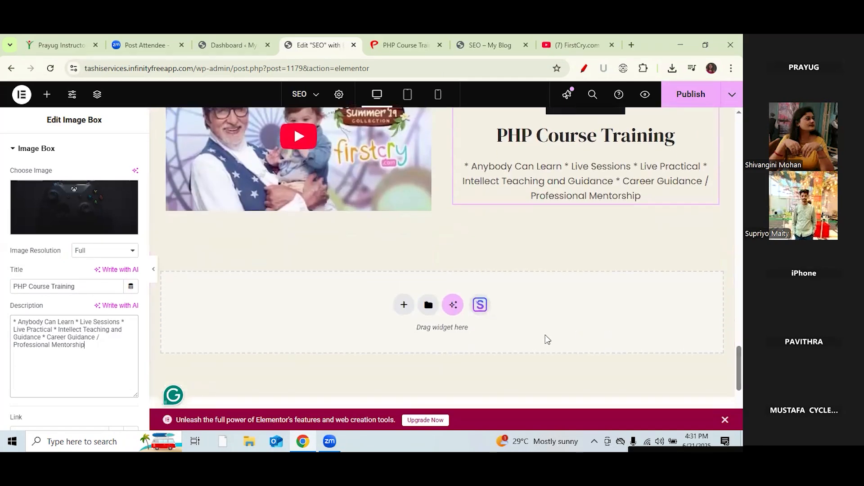
Step: Add a single-column container with an 80 px Spacer below the video row and publish the page
{"action": "left_click", "coordinate": [403, 304]}
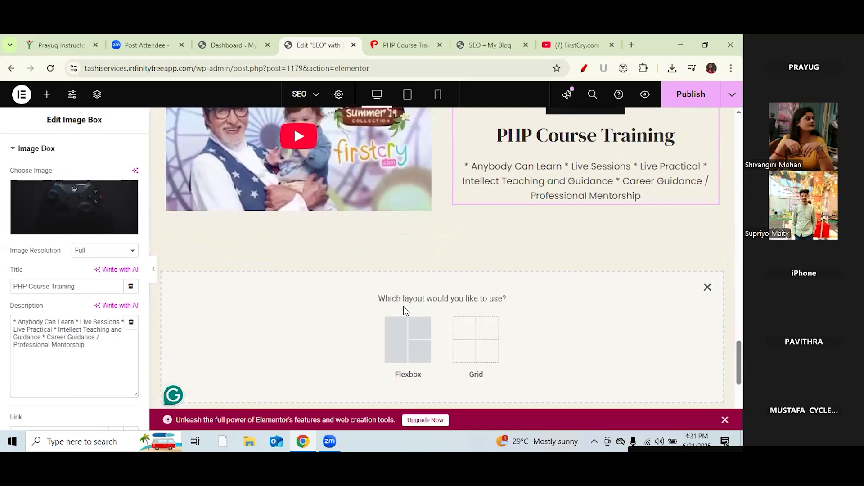
{"action": "left_click", "coordinate": [407, 336]}
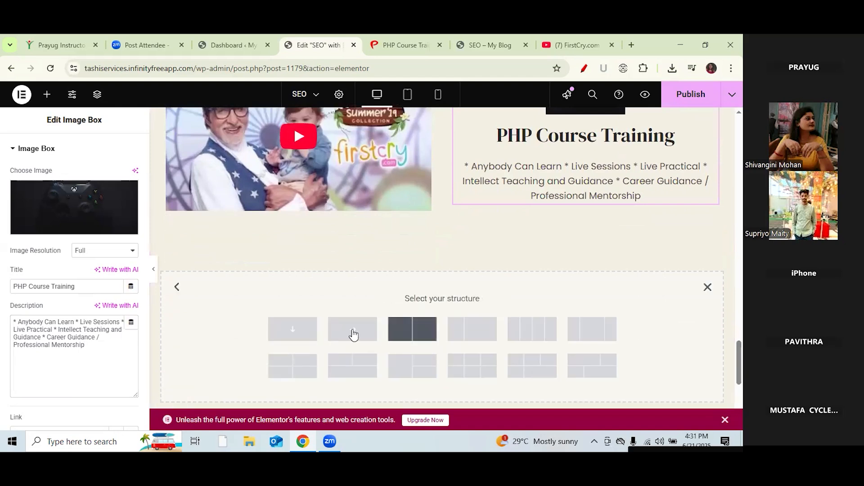
{"action": "left_click", "coordinate": [292, 328]}
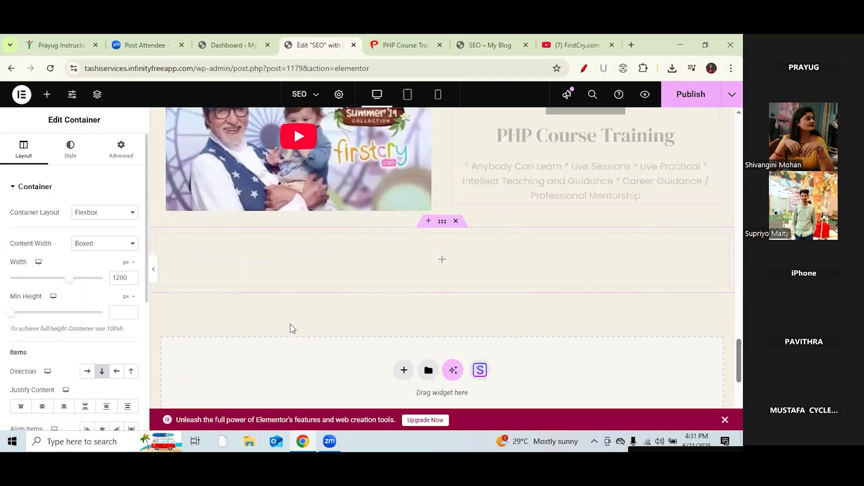
{"action": "left_click", "coordinate": [48, 95]}
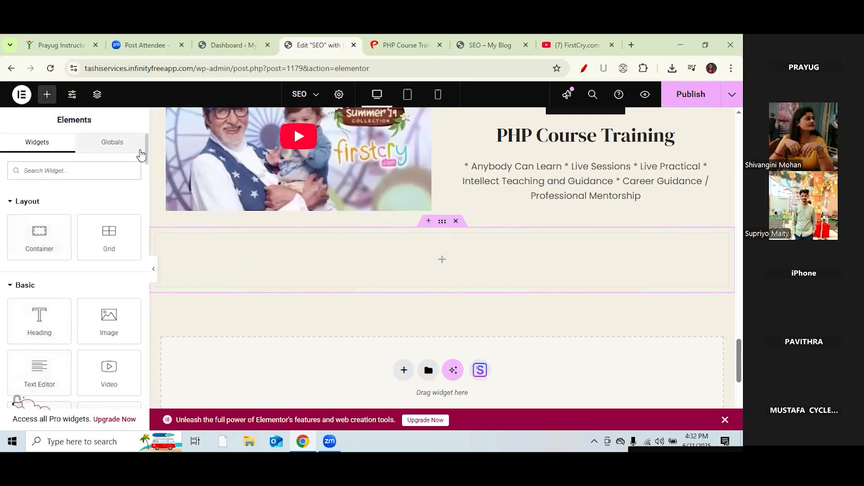
{"action": "left_click_drag", "start_coordinate": [145, 150], "coordinate": [145, 165]}
{"action": "left_click_drag", "start_coordinate": [37, 353], "coordinate": [369, 260]}
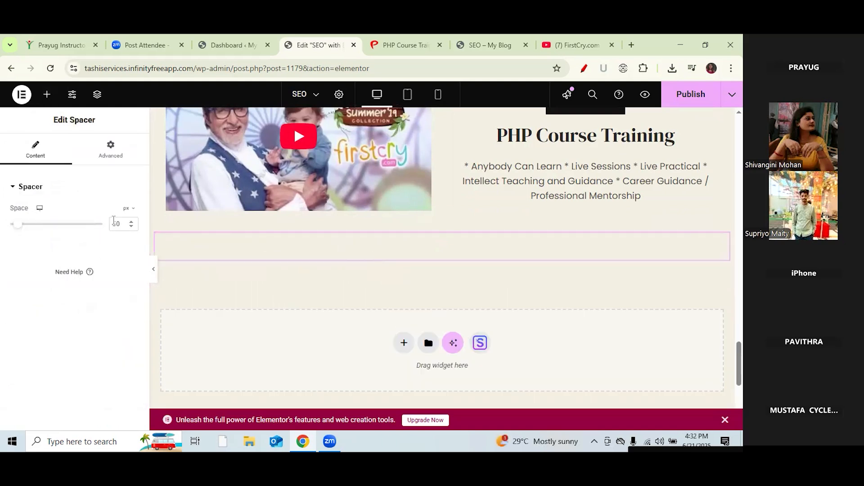
{"action": "key", "text": "BackSpace"}
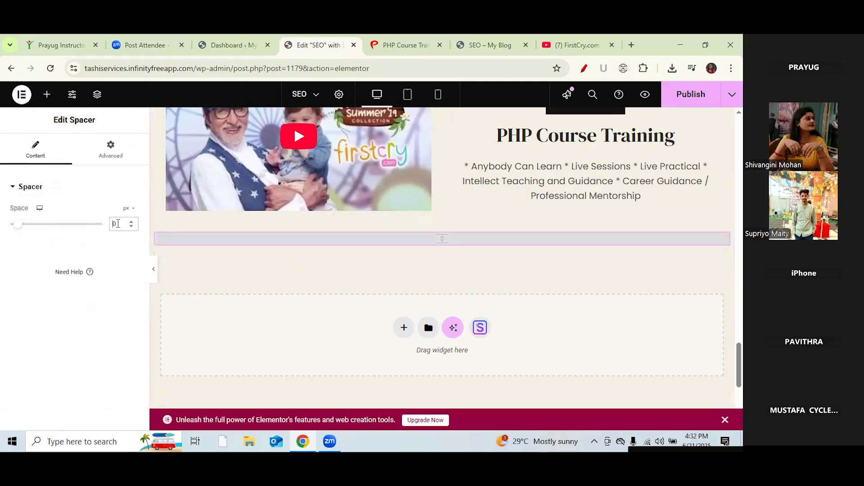
{"action": "type", "text": "8"}
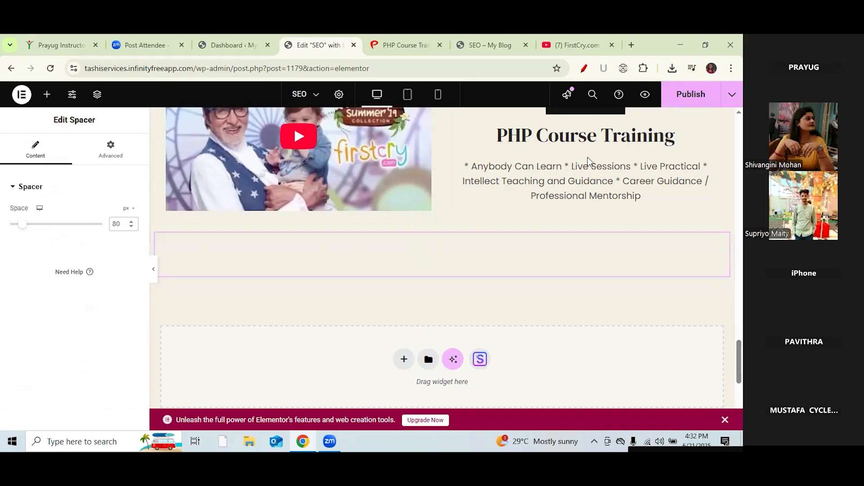
{"action": "left_click", "coordinate": [686, 103]}
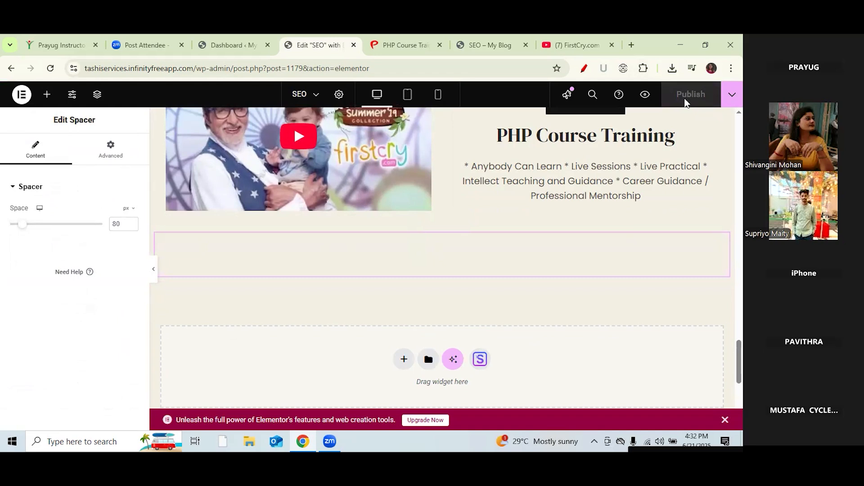
{"action": "left_click", "coordinate": [476, 45]}
Step: Reload the live SEO page and scroll through the new sections
{"action": "left_click_drag", "start_coordinate": [739, 276], "coordinate": [739, 355]}
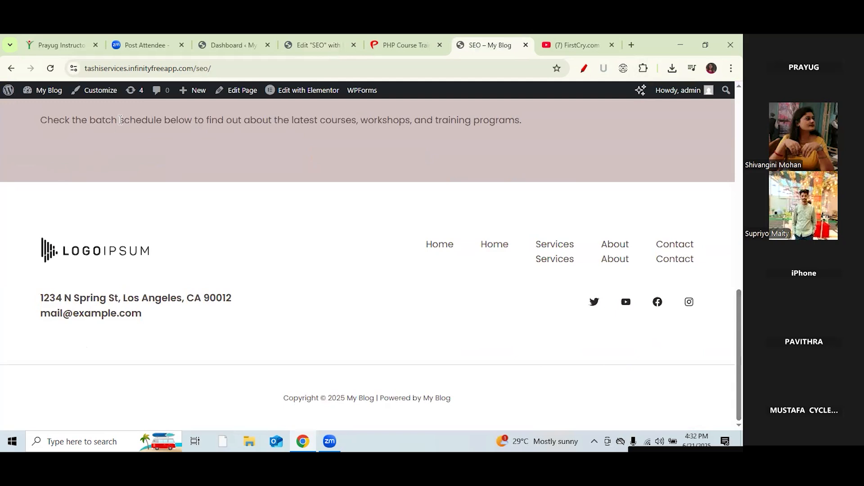
{"action": "left_click", "coordinate": [52, 70]}
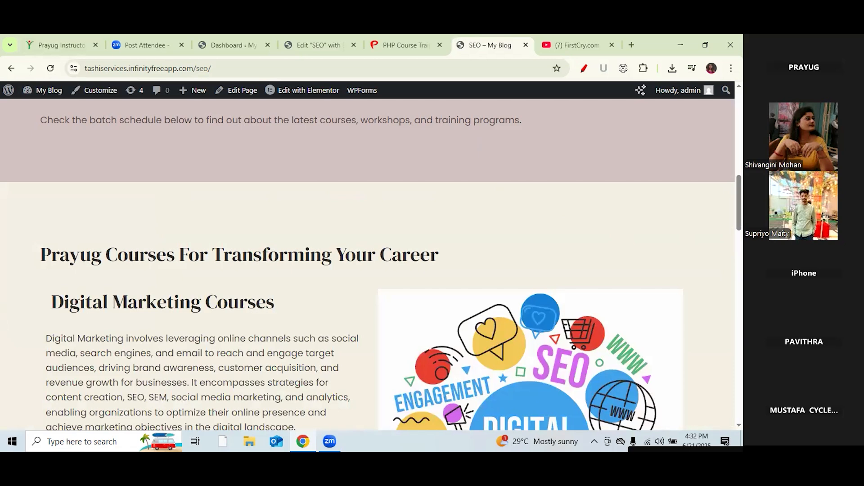
{"action": "scroll", "coordinate": [367, 261], "scroll_direction": "up", "scroll_amount": 10}
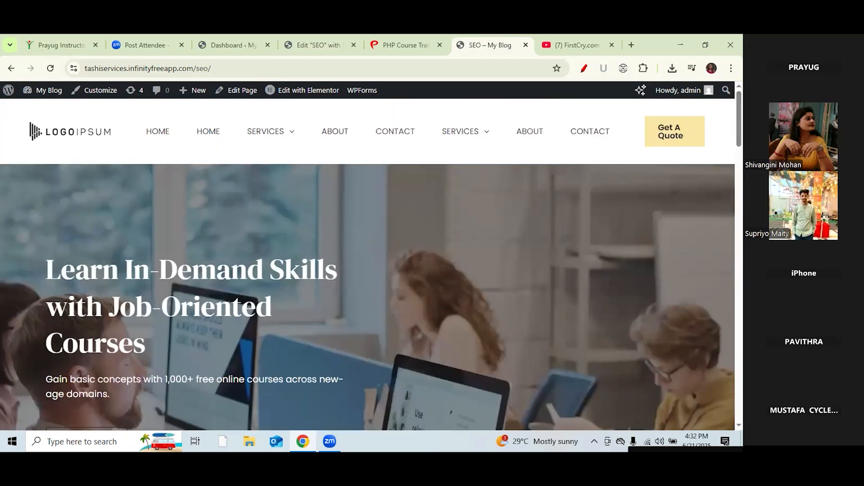
{"action": "scroll", "coordinate": [367, 261], "scroll_direction": "down", "scroll_amount": 1}
{"action": "scroll", "coordinate": [368, 261], "scroll_direction": "down", "scroll_amount": 4}
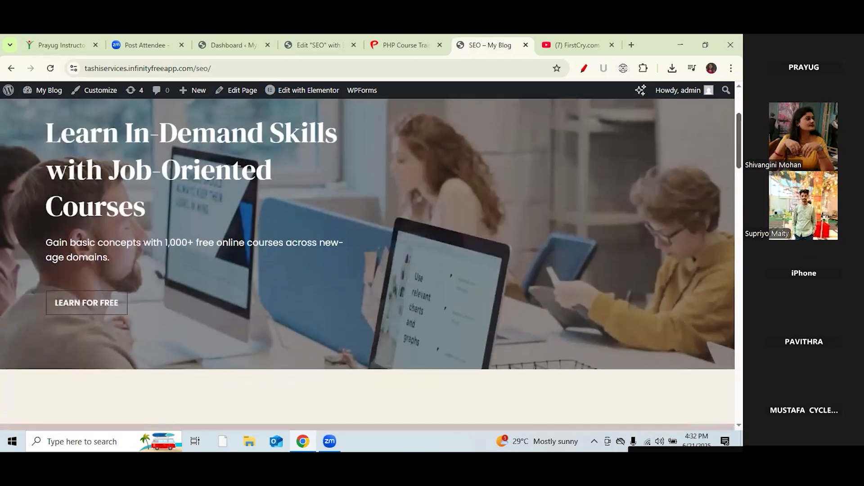
{"action": "scroll", "coordinate": [367, 261], "scroll_direction": "down", "scroll_amount": 5}
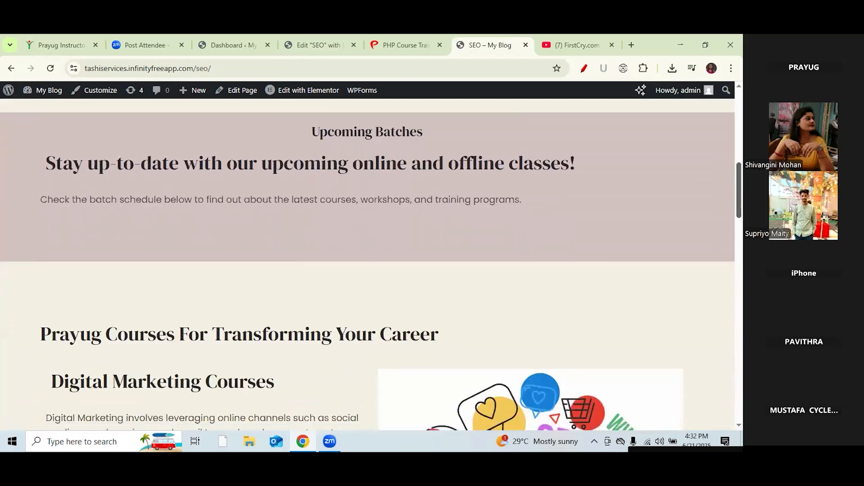
{"action": "scroll", "coordinate": [367, 261], "scroll_direction": "down", "scroll_amount": 5}
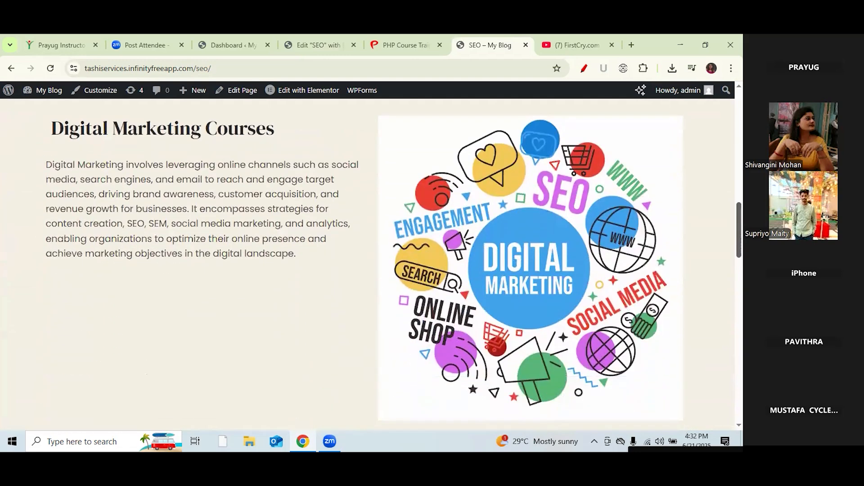
{"action": "scroll", "coordinate": [562, 222], "scroll_direction": "down", "scroll_amount": 4}
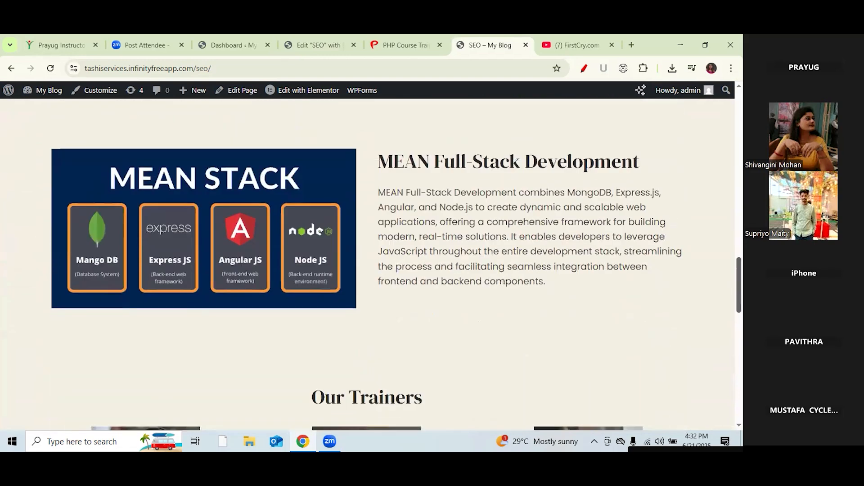
{"action": "scroll", "coordinate": [561, 223], "scroll_direction": "up", "scroll_amount": 8}
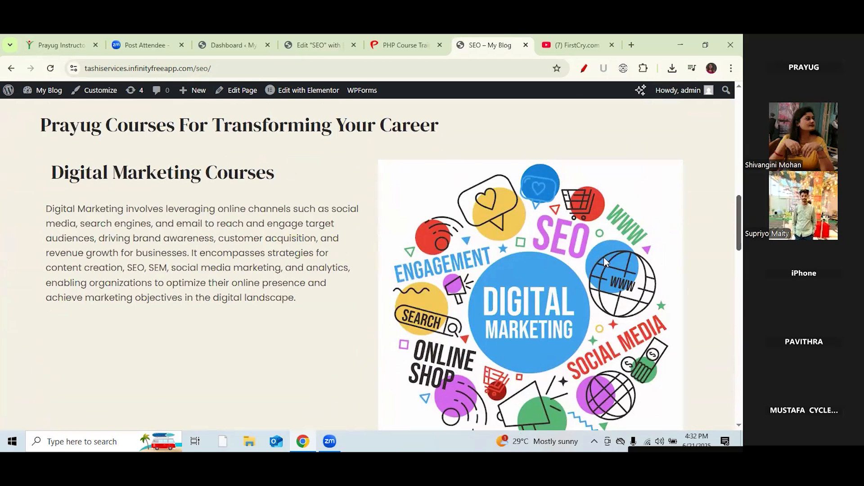
Step: Reset the page zoom to 100% and draw a red line under the Digital Marketing text
{"action": "key", "text": "ctrl+plus"}
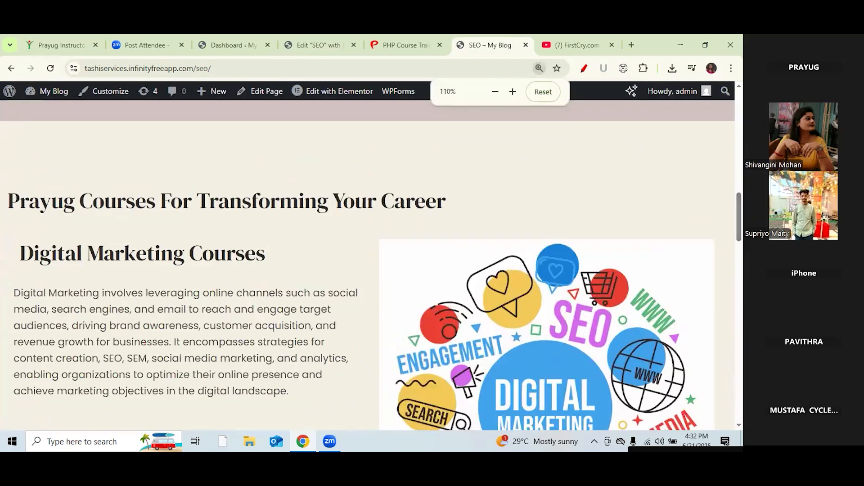
{"action": "left_click", "coordinate": [539, 68]}
{"action": "left_click", "coordinate": [544, 92]}
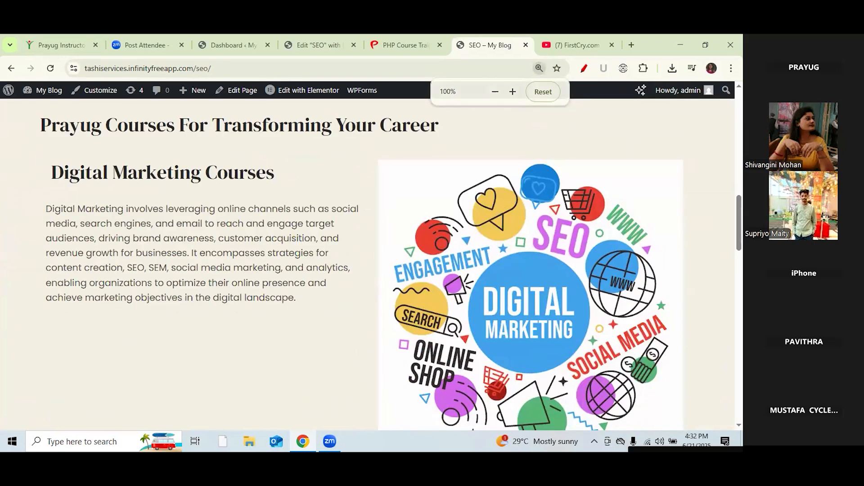
{"action": "scroll", "coordinate": [365, 263], "scroll_direction": "down", "scroll_amount": 5}
{"action": "scroll", "coordinate": [365, 264], "scroll_direction": "up", "scroll_amount": 1}
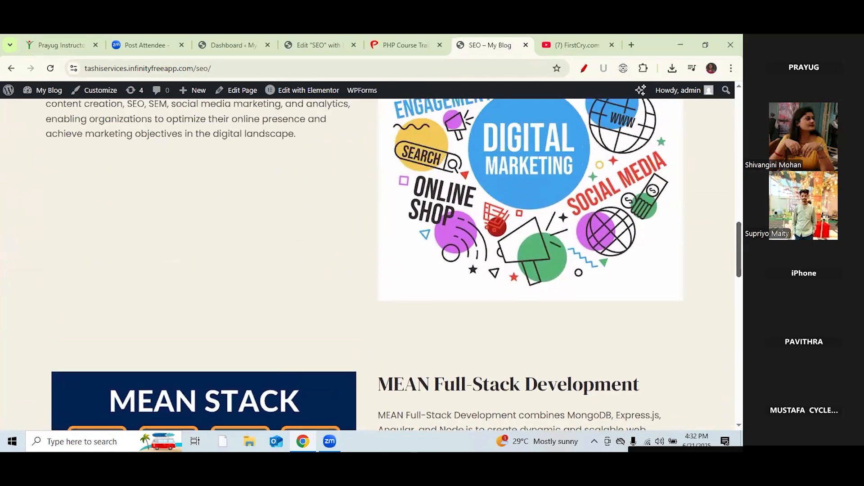
{"action": "left_click", "coordinate": [582, 71]}
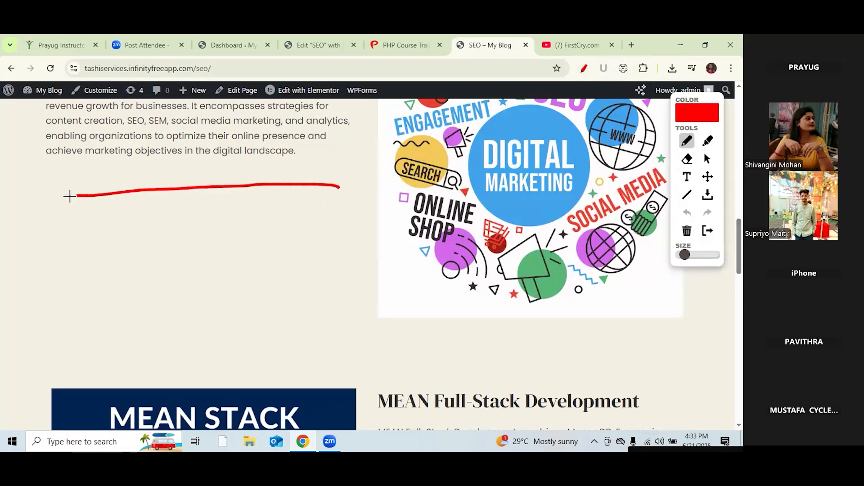
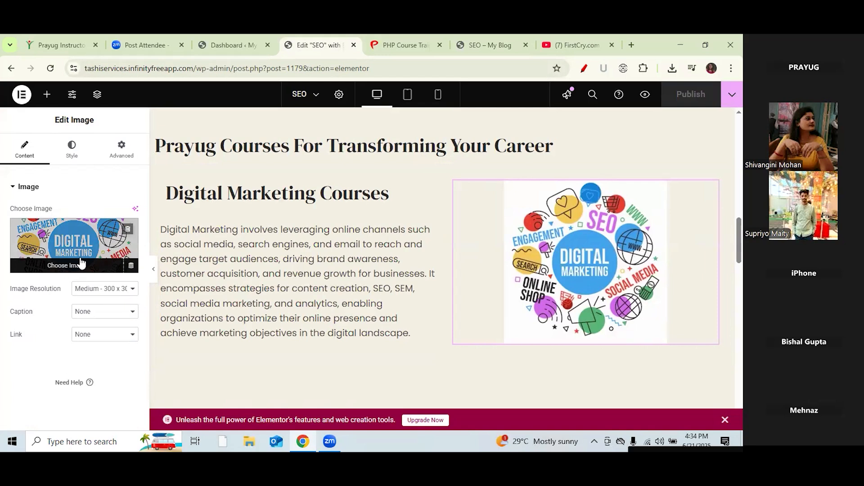
{"action": "left_click", "coordinate": [75, 250]}
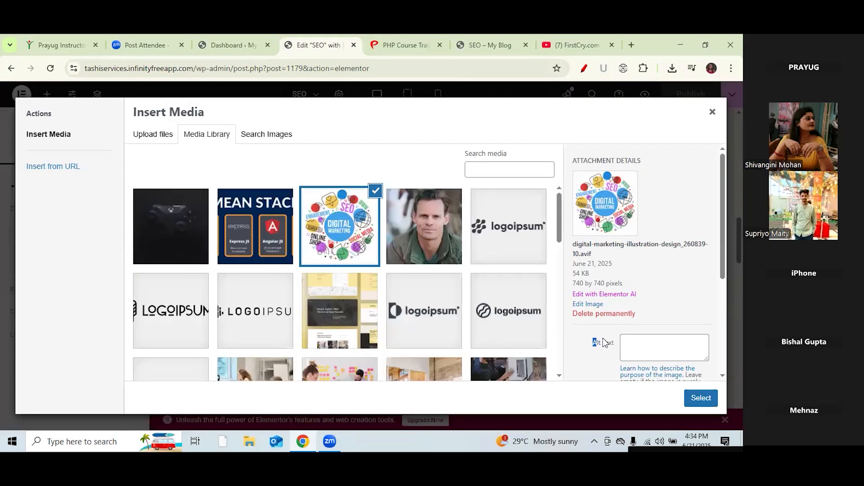
{"action": "left_click_drag", "start_coordinate": [618, 345], "coordinate": [594, 343]}
{"action": "left_click", "coordinate": [712, 112]}
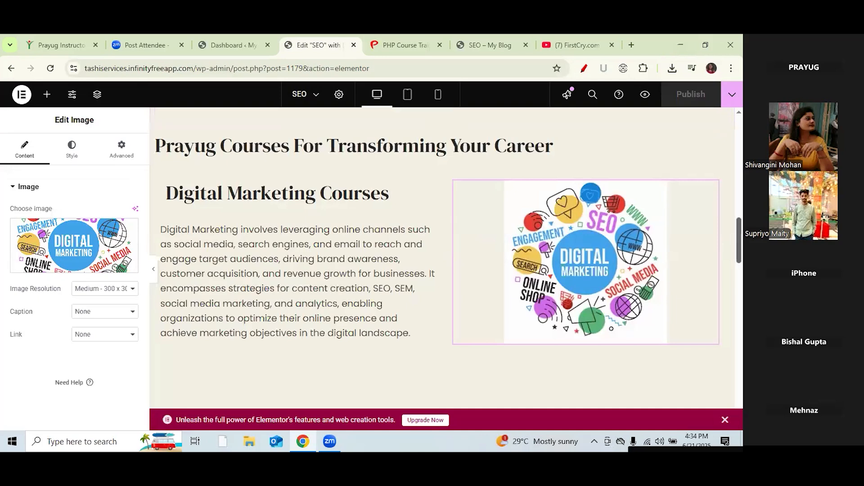
{"action": "scroll", "coordinate": [446, 256], "scroll_direction": "down", "scroll_amount": 3}
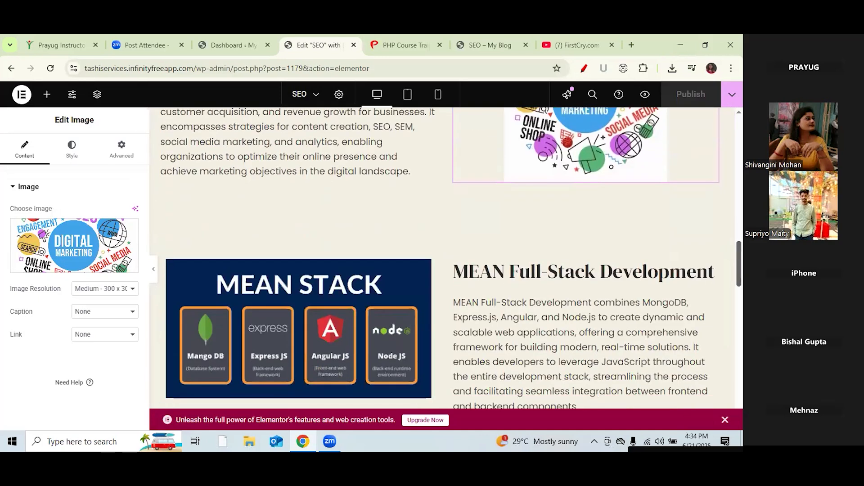
{"action": "scroll", "coordinate": [446, 257], "scroll_direction": "down", "scroll_amount": 13}
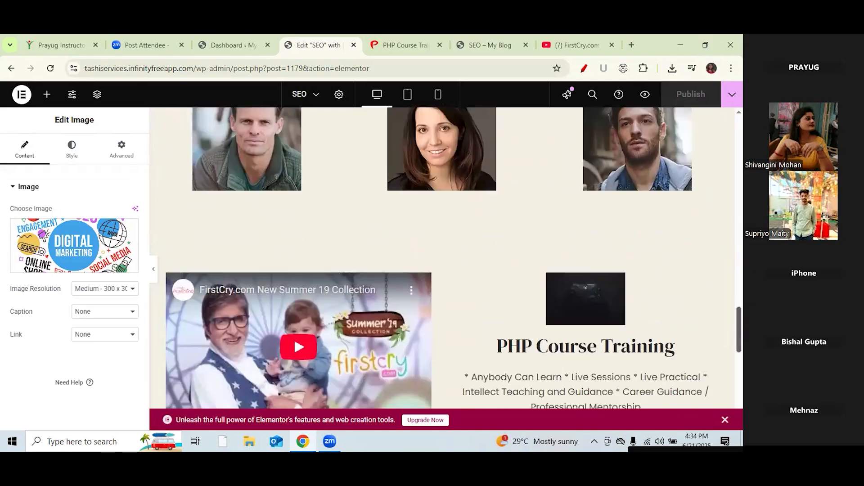
{"action": "scroll", "coordinate": [445, 256], "scroll_direction": "up", "scroll_amount": 2}
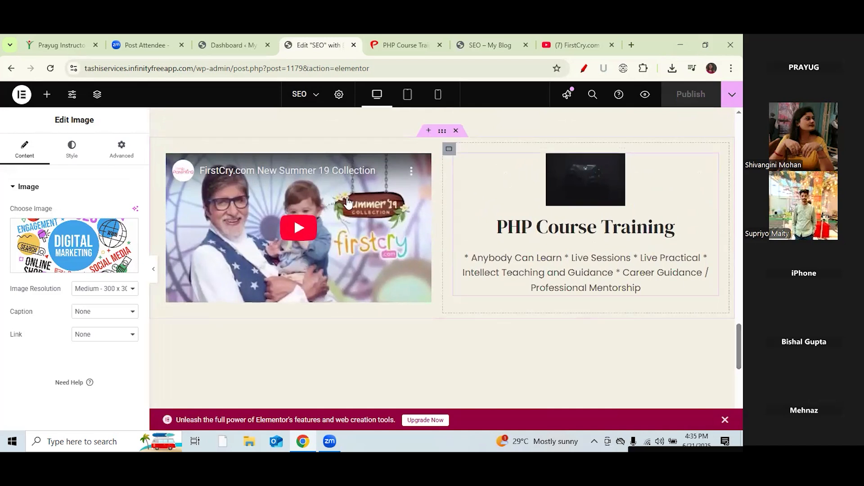
{"action": "scroll", "coordinate": [446, 257], "scroll_direction": "up", "scroll_amount": 10}
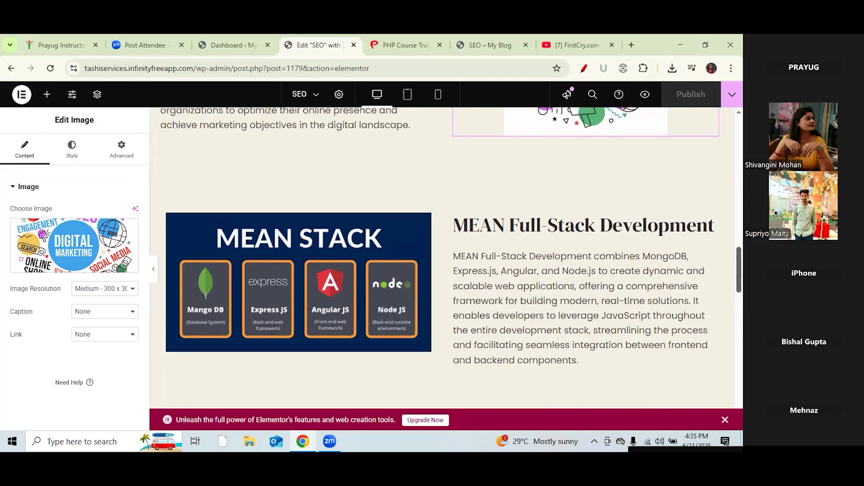
{"action": "scroll", "coordinate": [445, 257], "scroll_direction": "up", "scroll_amount": 8}
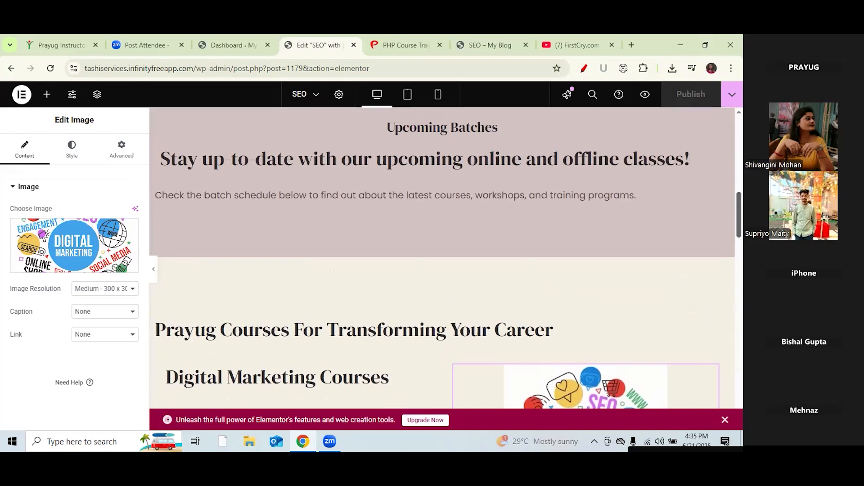
{"action": "scroll", "coordinate": [446, 257], "scroll_direction": "down", "scroll_amount": 6}
{"action": "scroll", "coordinate": [446, 256], "scroll_direction": "down", "scroll_amount": 12}
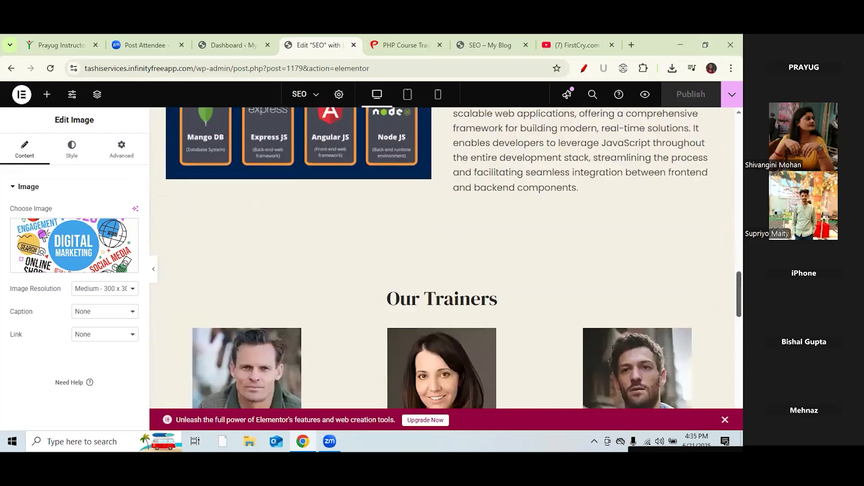
{"action": "scroll", "coordinate": [222, 164], "scroll_direction": "down", "scroll_amount": 5}
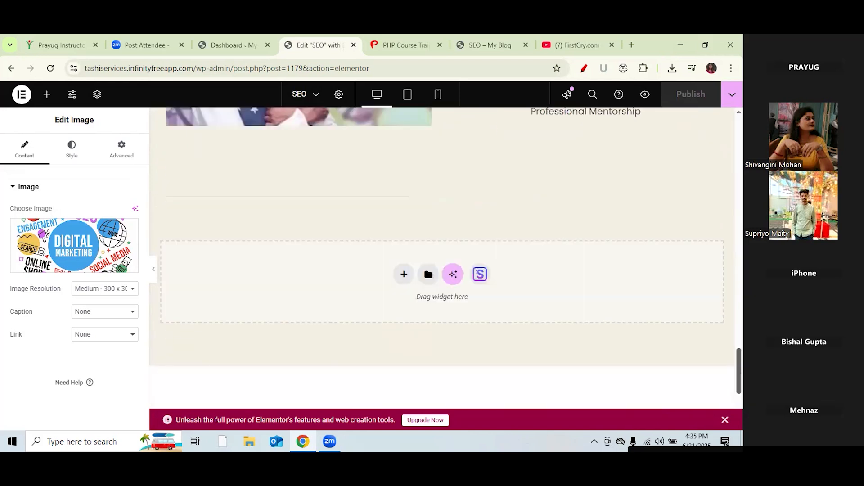
{"action": "scroll", "coordinate": [222, 164], "scroll_direction": "up", "scroll_amount": 1}
Step: Create a Grid section with the two-column structure below the PHP Course Training section
{"action": "left_click", "coordinate": [46, 94]}
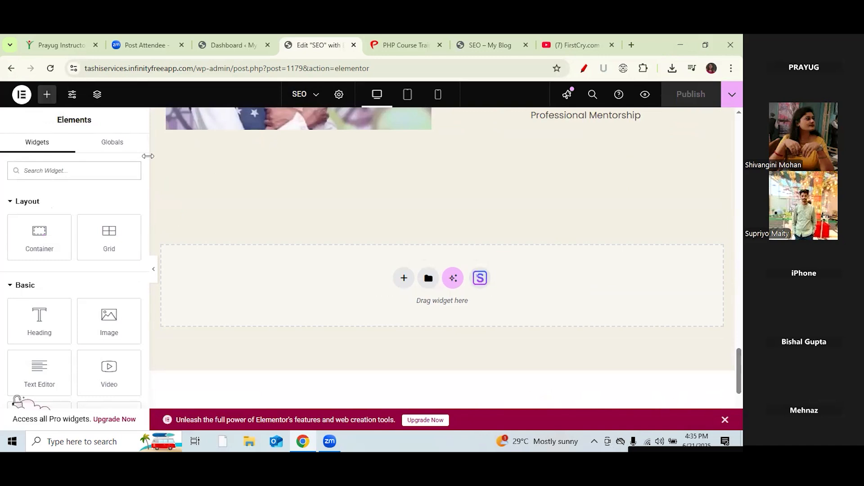
{"action": "left_click_drag", "start_coordinate": [146, 155], "coordinate": [147, 188]}
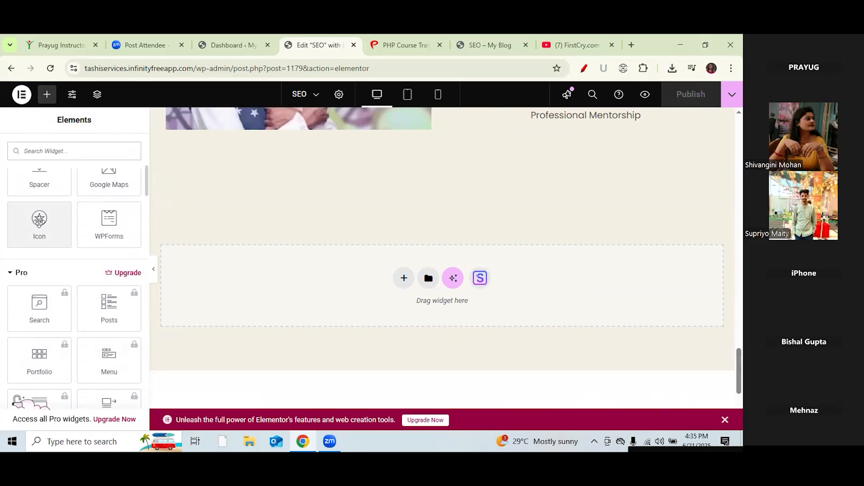
{"action": "right_click", "coordinate": [402, 275]}
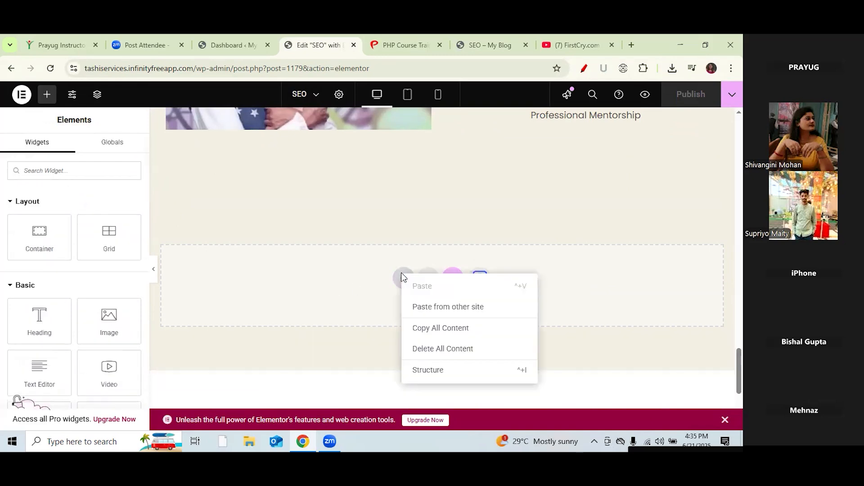
{"action": "left_click", "coordinate": [310, 228]}
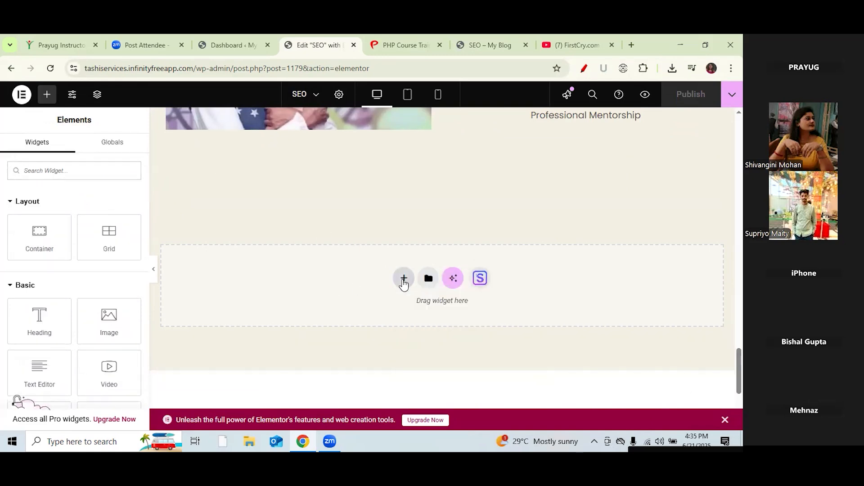
{"action": "left_click", "coordinate": [404, 282]}
{"action": "left_click", "coordinate": [485, 315]}
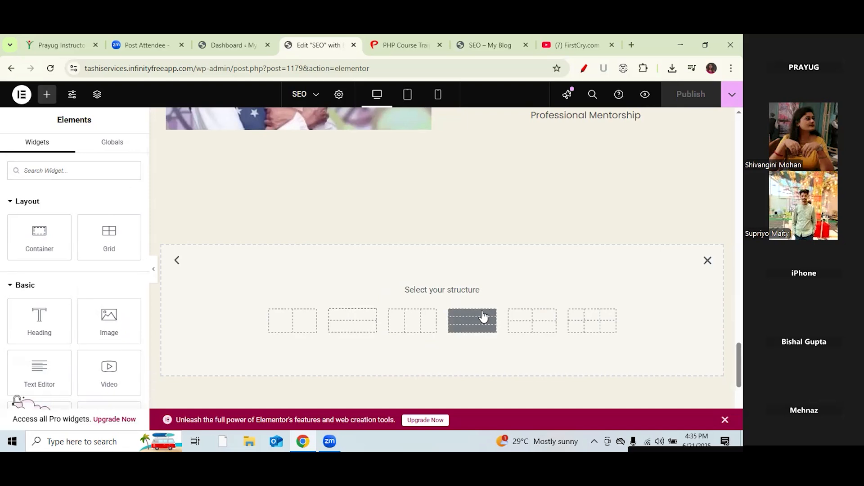
{"action": "left_click", "coordinate": [282, 325]}
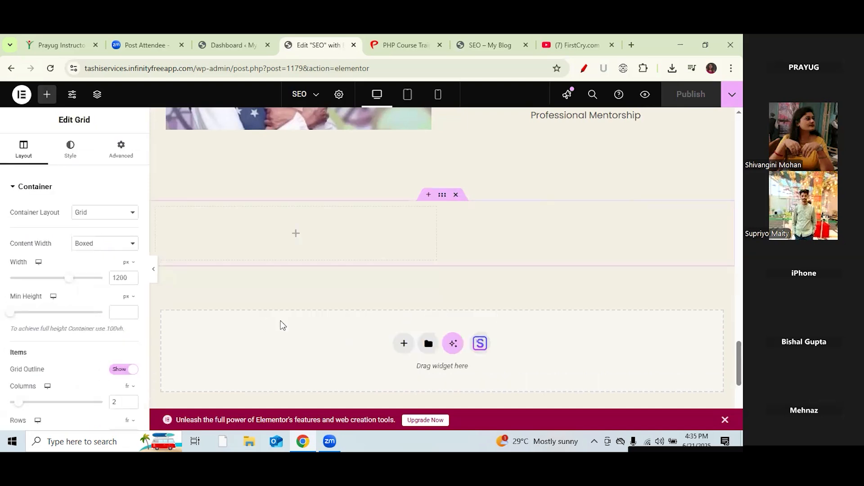
Step: Drag a Container widget into both the left and right cells of the grid
{"action": "left_click", "coordinate": [46, 94]}
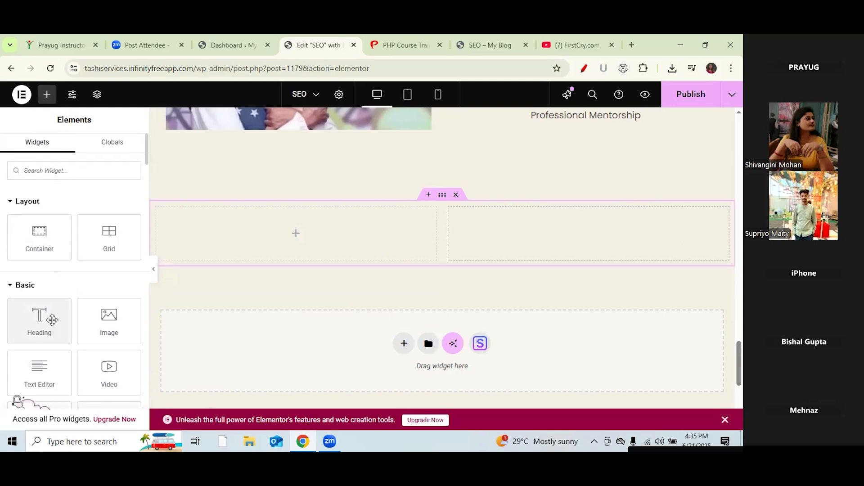
{"action": "left_click_drag", "start_coordinate": [38, 234], "coordinate": [266, 233]}
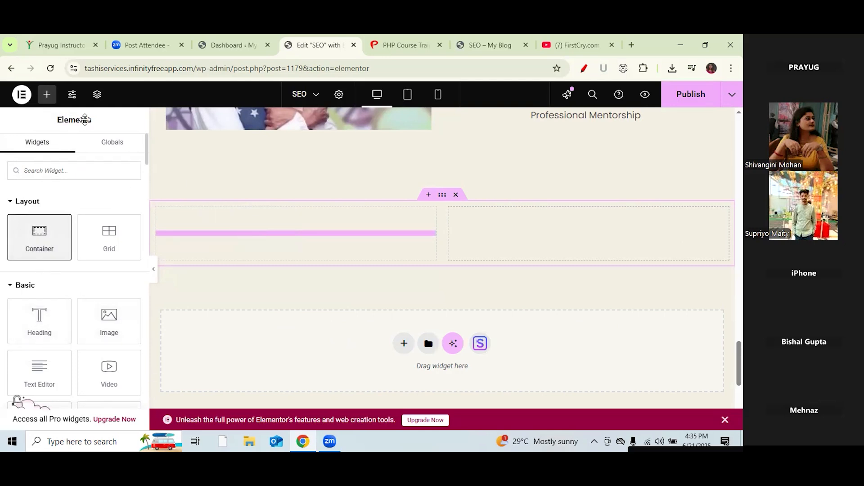
{"action": "left_click", "coordinate": [48, 96]}
{"action": "left_click_drag", "start_coordinate": [45, 230], "coordinate": [555, 239]}
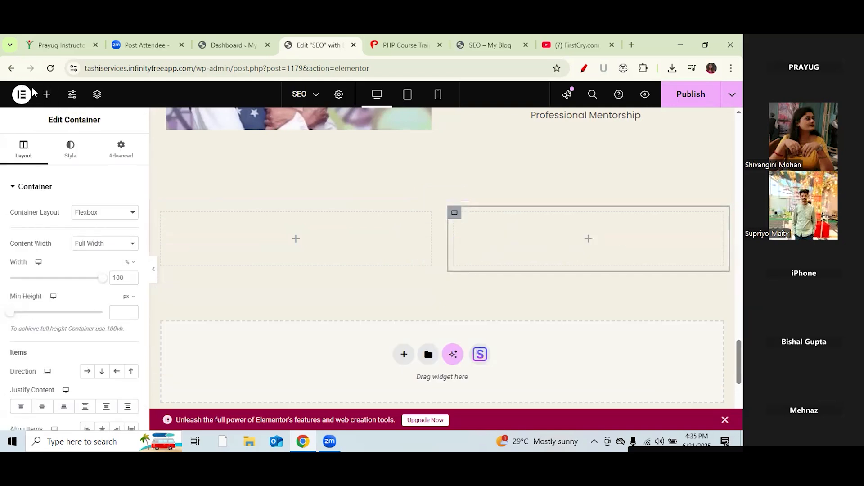
{"action": "left_click", "coordinate": [47, 95]}
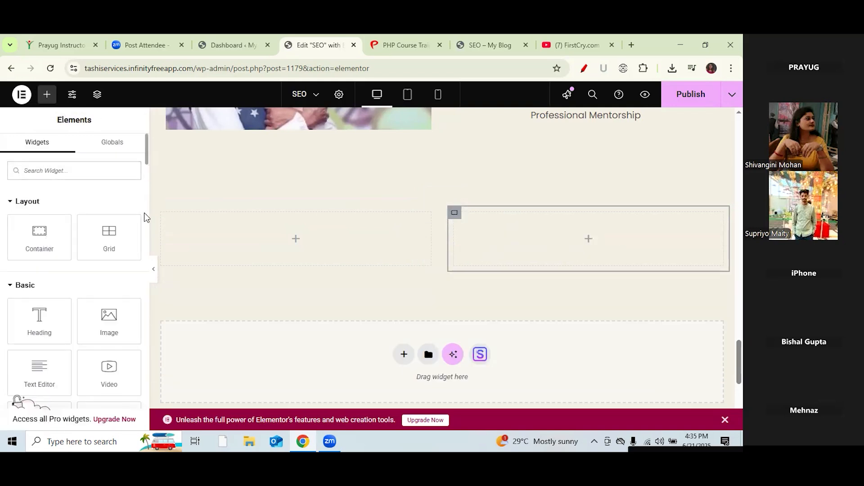
Step: Search the widgets for 'icon' and drop an Icon List into the grid's left column
{"action": "scroll", "coordinate": [147, 170], "scroll_direction": "down", "scroll_amount": 1}
{"action": "scroll", "coordinate": [147, 170], "scroll_direction": "up", "scroll_amount": 1}
{"action": "left_click", "coordinate": [102, 174]}
{"action": "type", "text": "A"}
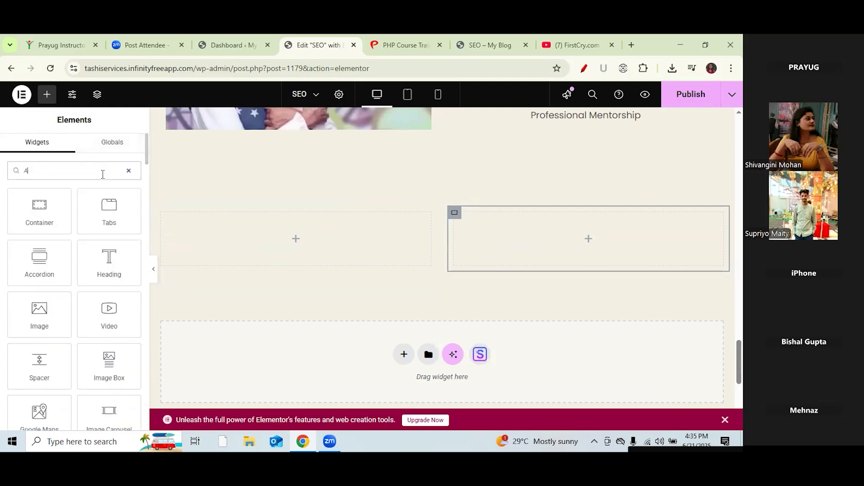
{"action": "type", "text": "ddress"}
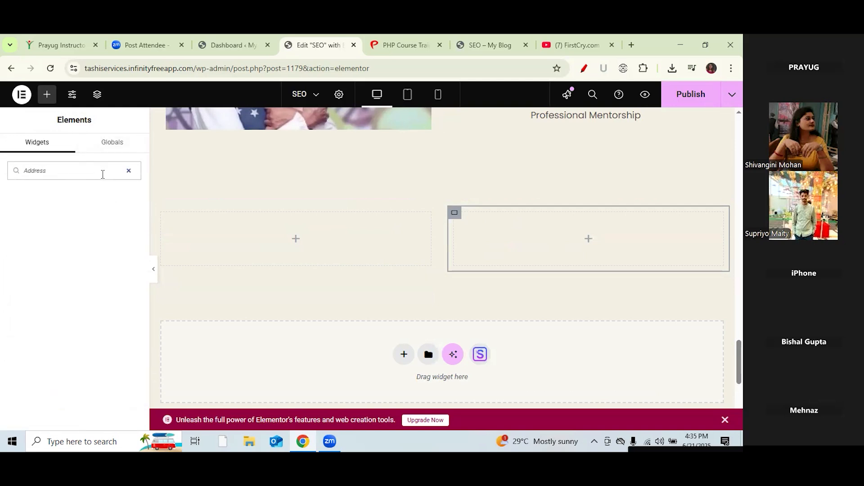
{"action": "key", "text": "BackSpace"}
{"action": "key", "text": "BackSpace"}
{"action": "key", "text": "BackSpace"}
{"action": "key", "text": "BackSpace"}
{"action": "key", "text": "BackSpace"}
{"action": "key", "text": "BackSpace"}
{"action": "key", "text": "BackSpace"}
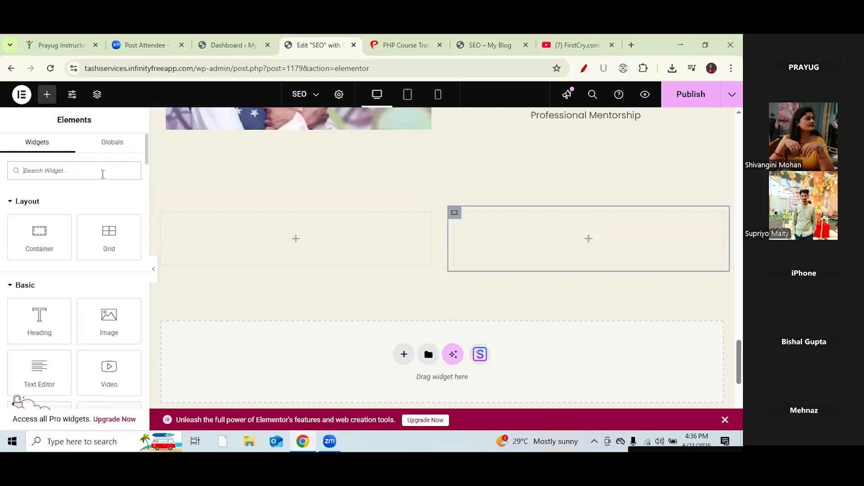
{"action": "type", "text": "icon"}
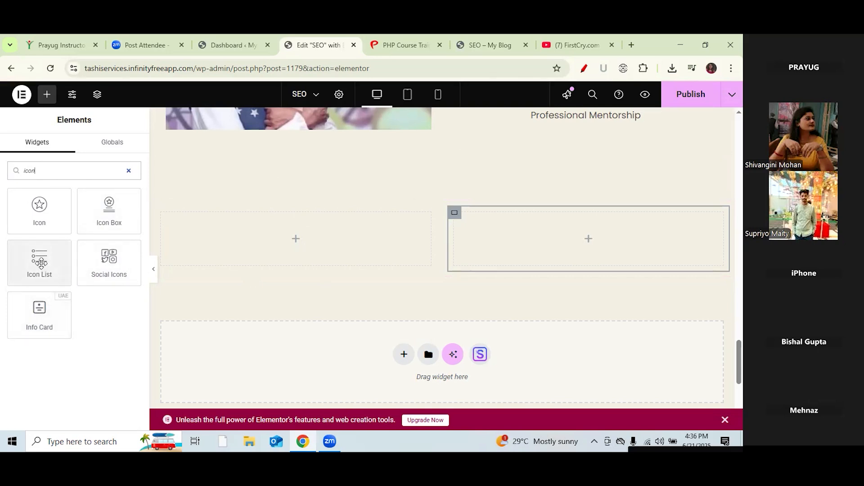
{"action": "left_click_drag", "start_coordinate": [41, 264], "coordinate": [273, 245]}
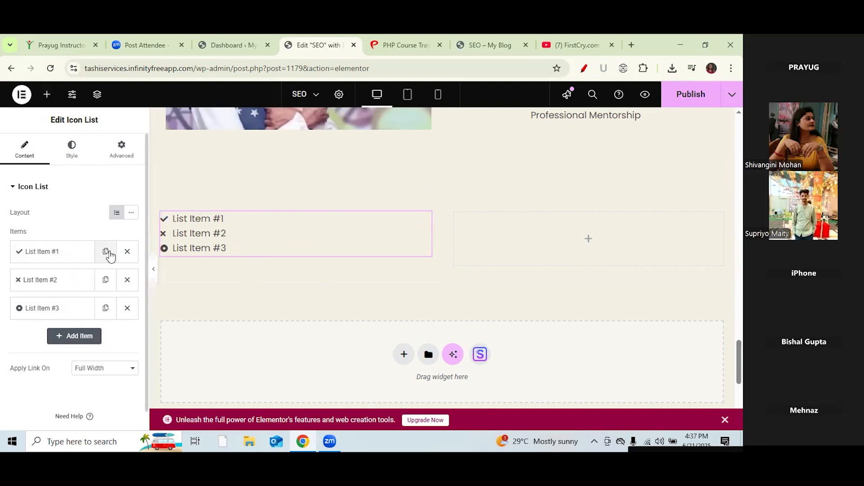
Step: Expand List Item #1, then copy the Icon List widget from its context menu
{"action": "left_click", "coordinate": [63, 254]}
{"action": "mouse_move", "coordinate": [58, 340]}
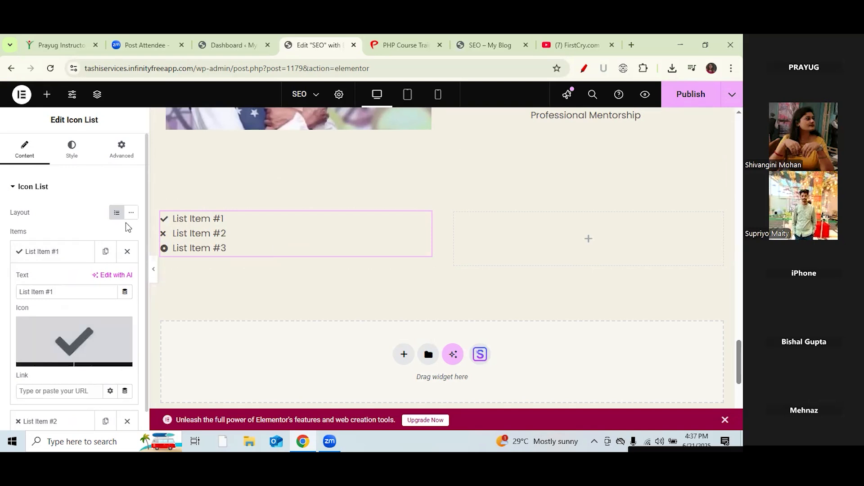
{"action": "left_click_drag", "start_coordinate": [143, 223], "coordinate": [145, 193]}
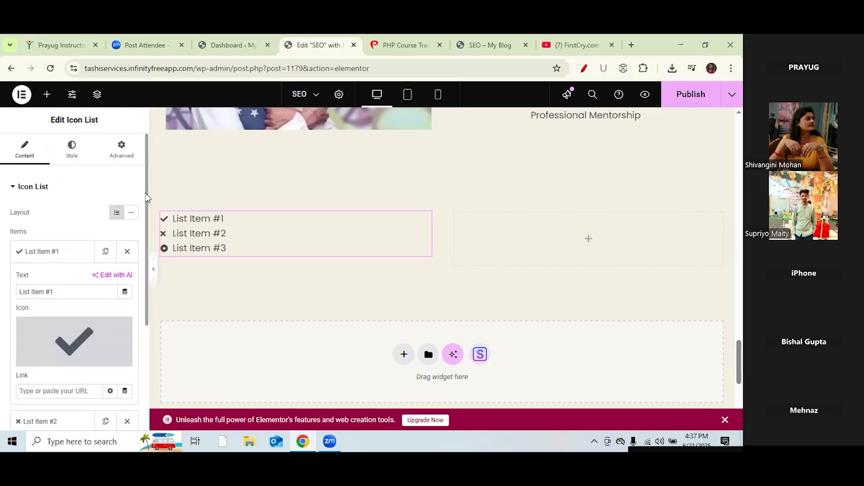
{"action": "right_click", "coordinate": [277, 239]}
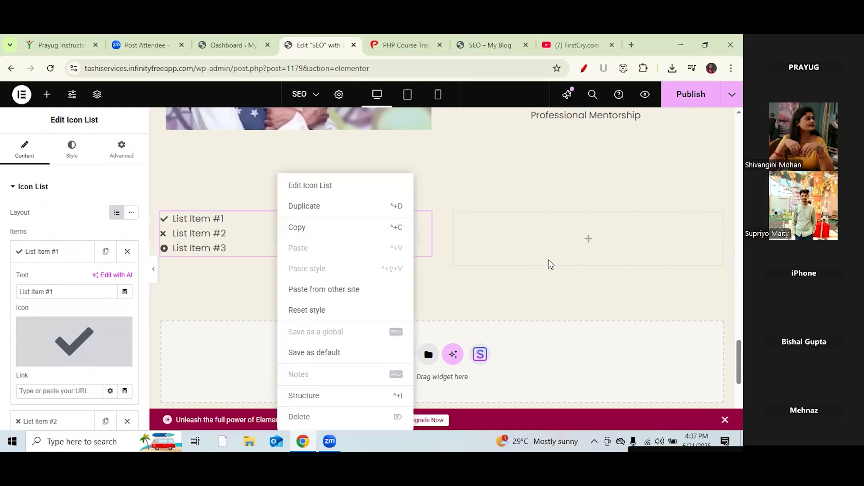
{"action": "left_click", "coordinate": [396, 227]}
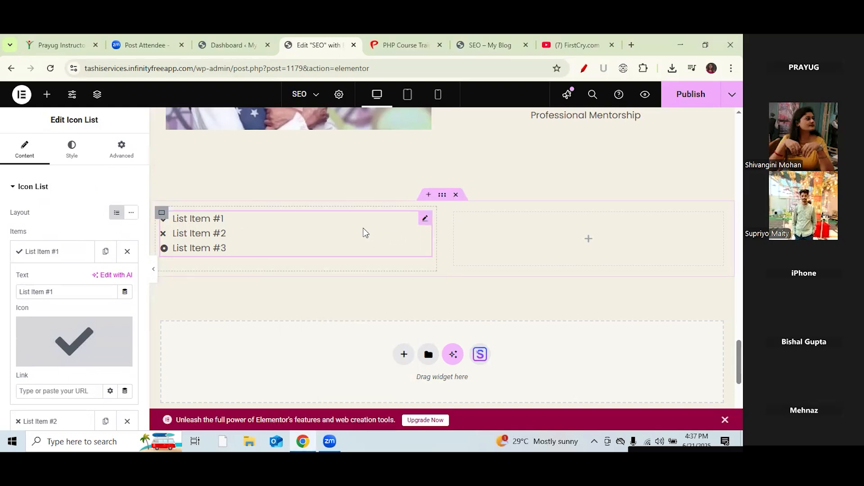
{"action": "right_click", "coordinate": [365, 233]}
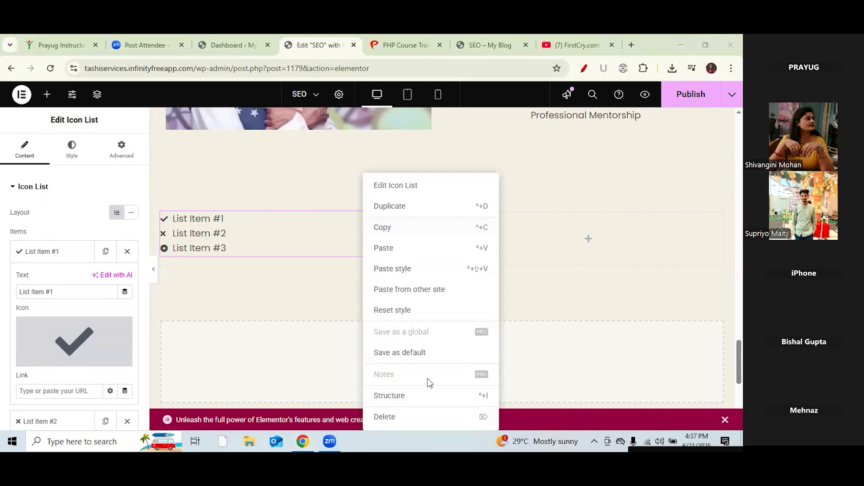
Step: Swap the Icon List for a Text Editor with its Lorem ipsum removed, then show the PHP Course Training page
{"action": "left_click", "coordinate": [386, 417]}
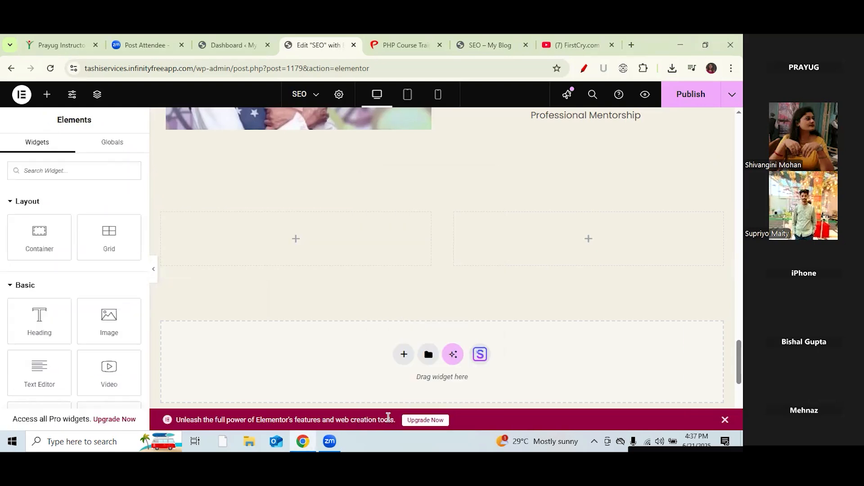
{"action": "left_click_drag", "start_coordinate": [39, 374], "coordinate": [296, 249]}
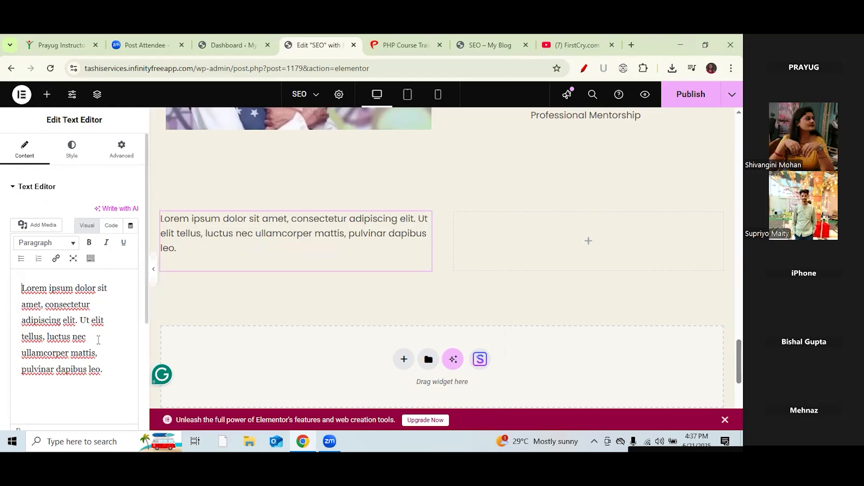
{"action": "left_click_drag", "start_coordinate": [104, 370], "coordinate": [20, 274]}
{"action": "key", "text": "BackSpace"}
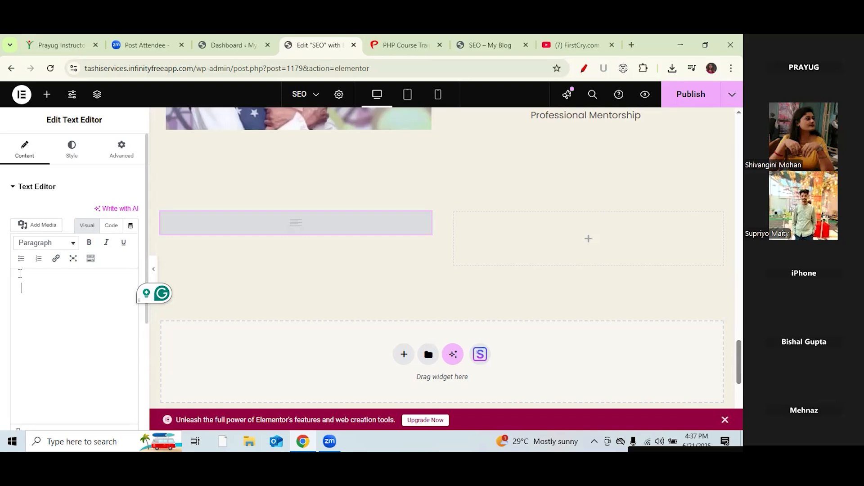
{"action": "left_click", "coordinate": [411, 42]}
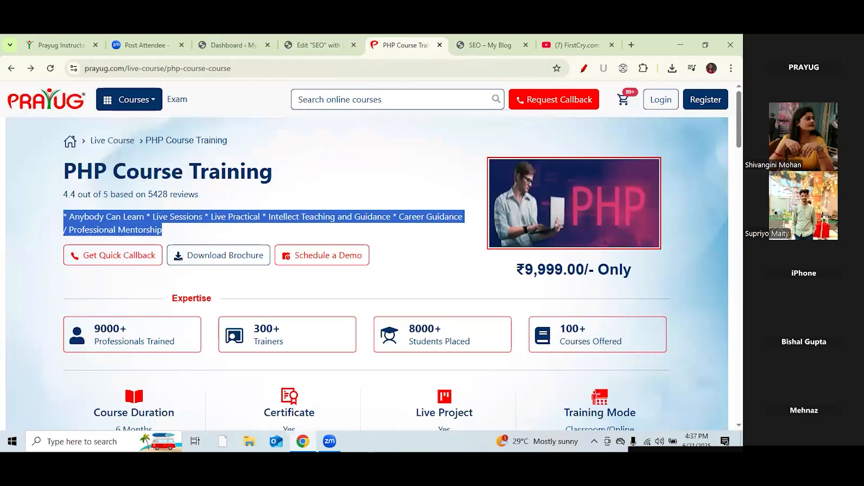
Step: Select Prayug's footer description on the live page and place the caret in the Elementor text block
{"action": "scroll", "coordinate": [366, 273], "scroll_direction": "down", "scroll_amount": 20}
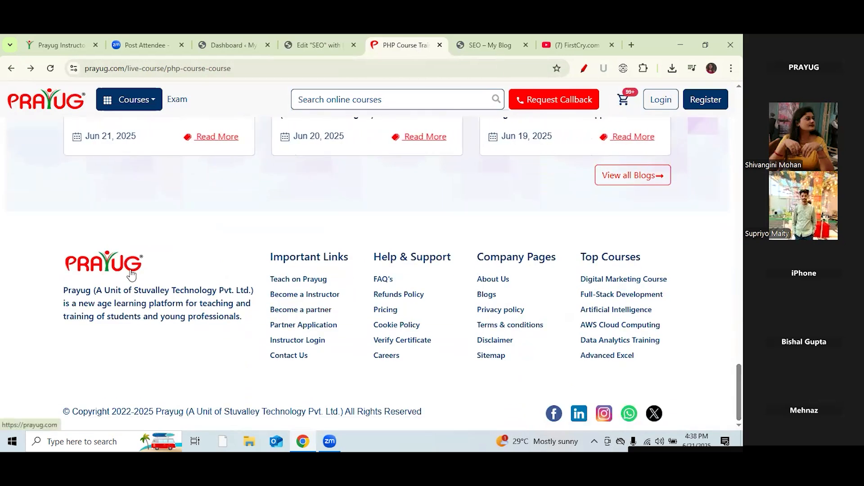
{"action": "left_click_drag", "start_coordinate": [250, 325], "coordinate": [62, 296]}
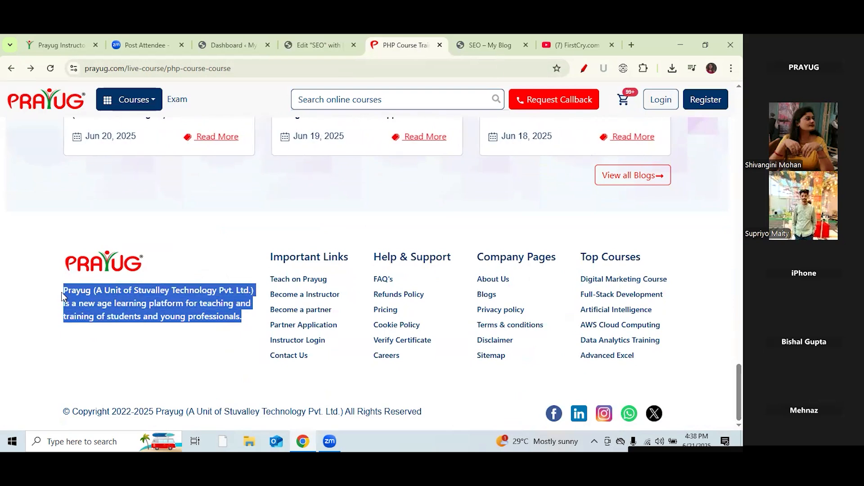
{"action": "left_click", "coordinate": [311, 45]}
{"action": "left_click", "coordinate": [93, 329]}
Step: Paste the Prayug description and add an empty plain line beneath it
{"action": "key", "text": "ctrl+v"}
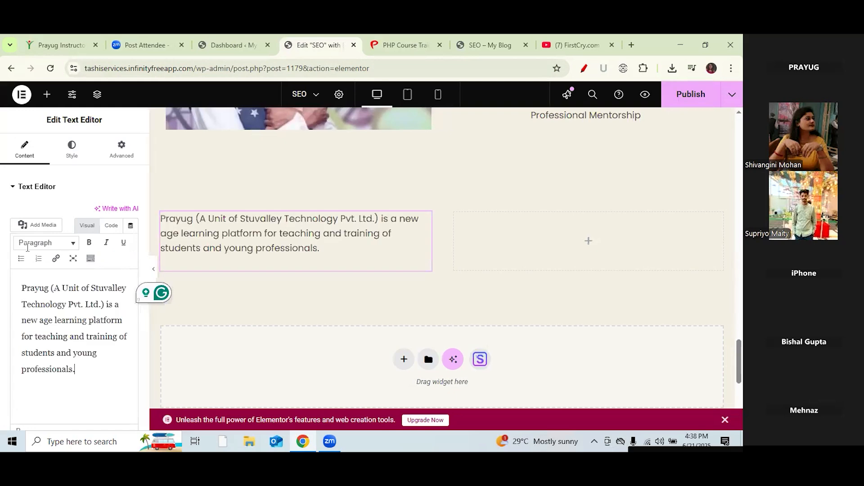
{"action": "key", "text": "Return"}
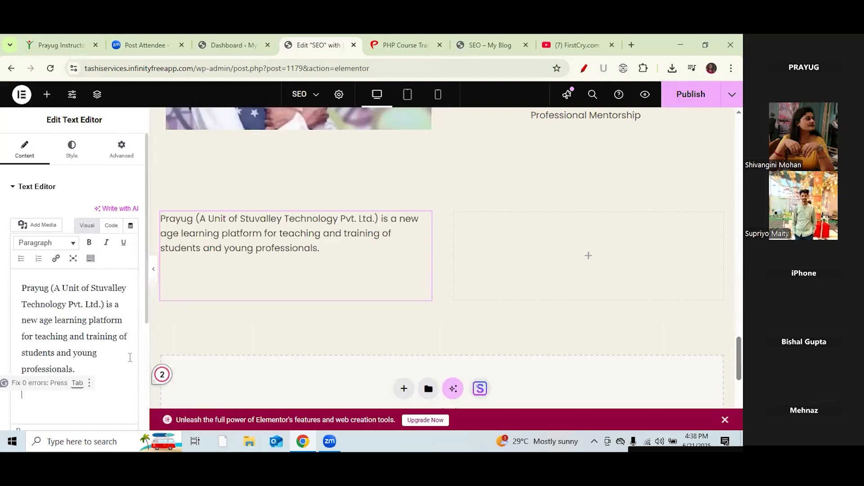
{"action": "left_click", "coordinate": [21, 258]}
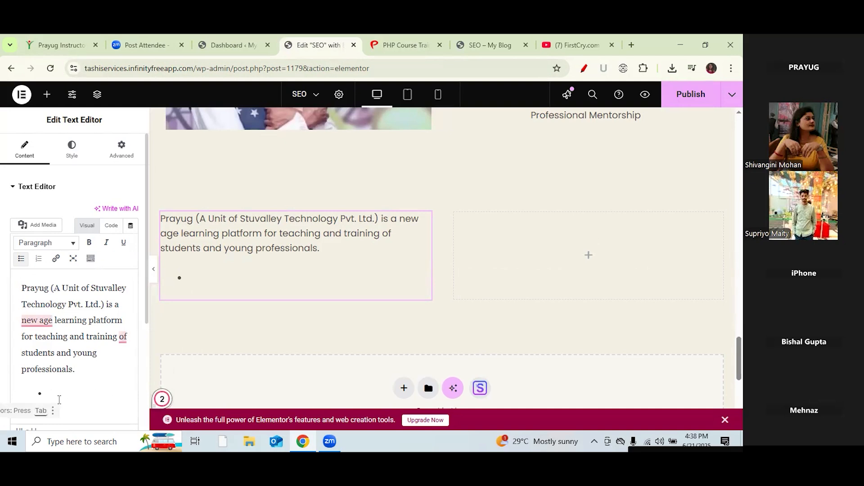
{"action": "key", "text": "BackSpace"}
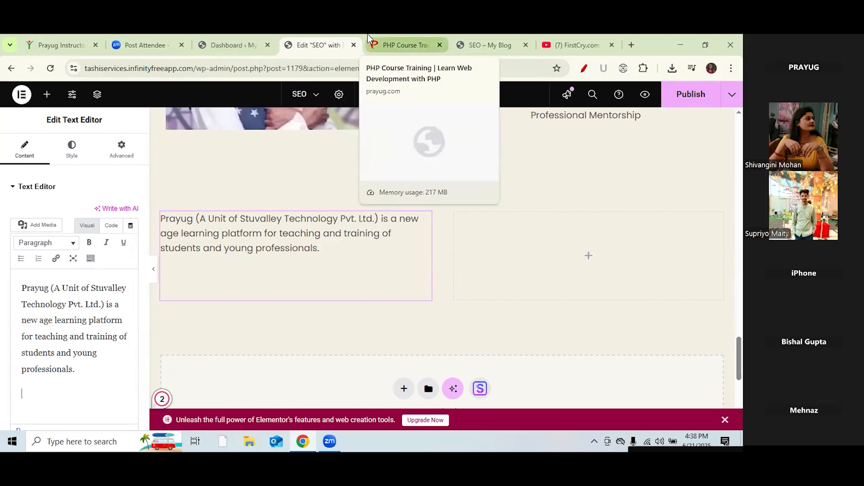
Step: Browse the PHP course page's Courses menu, go to the Prayug homepage and open a new tab
{"action": "left_click", "coordinate": [420, 40]}
{"action": "left_click_drag", "start_coordinate": [739, 393], "coordinate": [496, 101]}
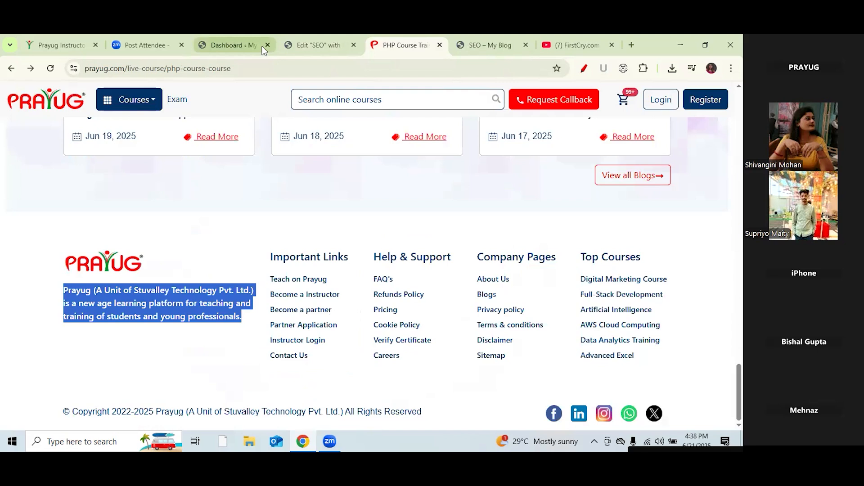
{"action": "left_click", "coordinate": [135, 106]}
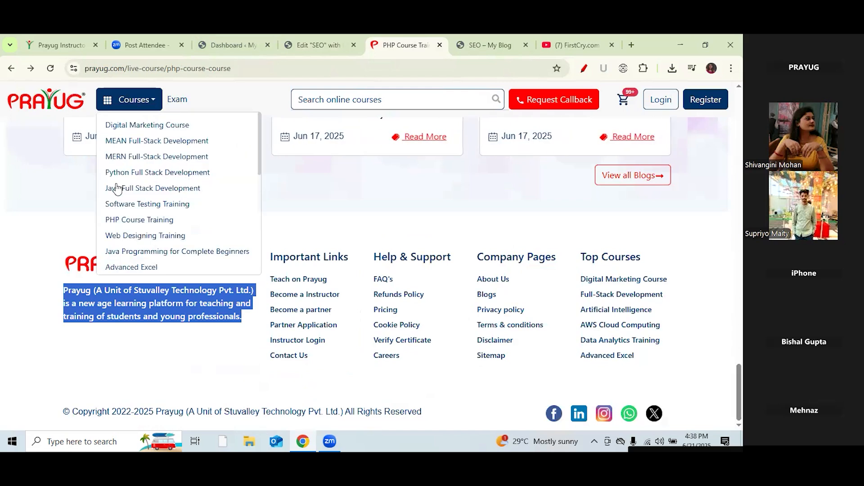
{"action": "left_click", "coordinate": [10, 225]}
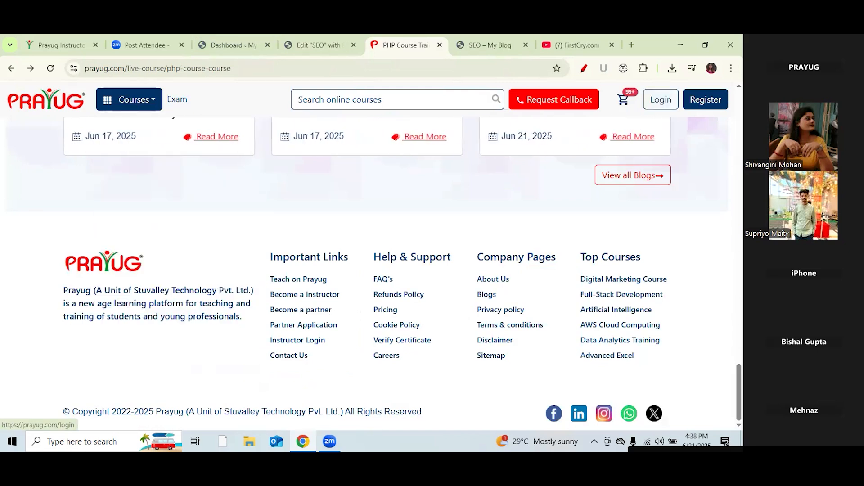
{"action": "key", "text": "Home"}
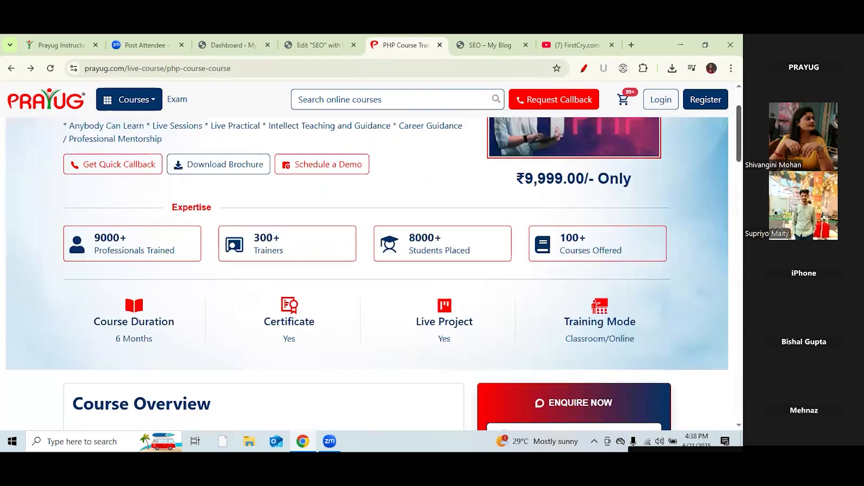
{"action": "left_click", "coordinate": [46, 111]}
{"action": "left_click_drag", "start_coordinate": [739, 103], "coordinate": [739, 409]}
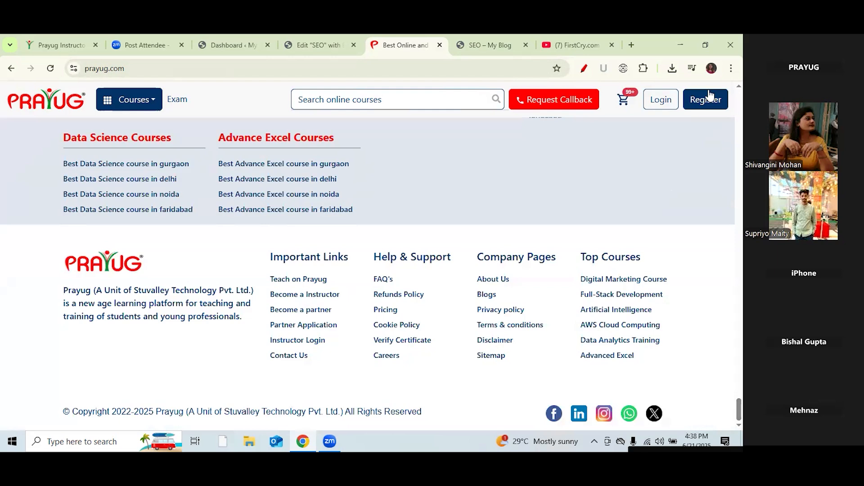
{"action": "left_click", "coordinate": [632, 45]}
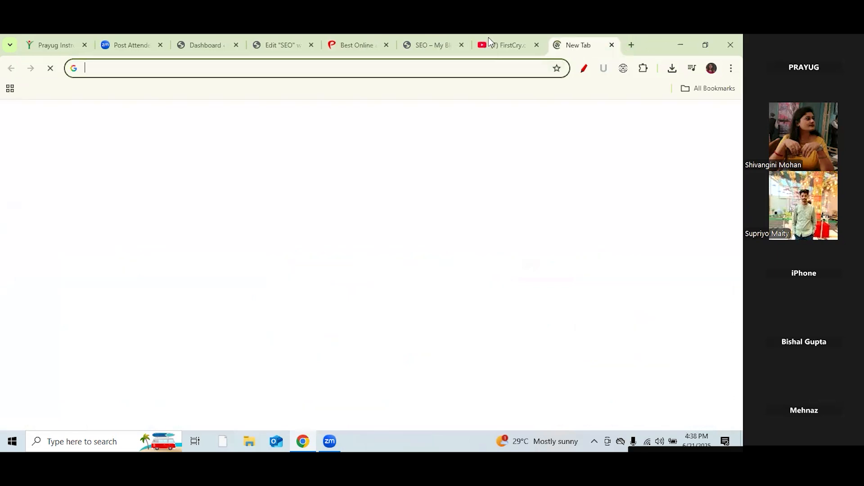
Step: Google 'prayug' and select the address and phone lines in its business panel
{"action": "type", "text": "prayug"}
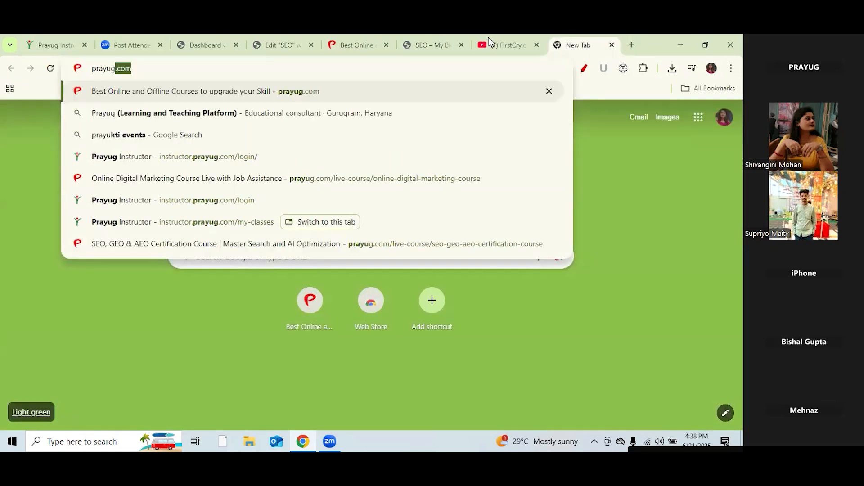
{"action": "key", "text": "Delete"}
{"action": "key", "text": "Return"}
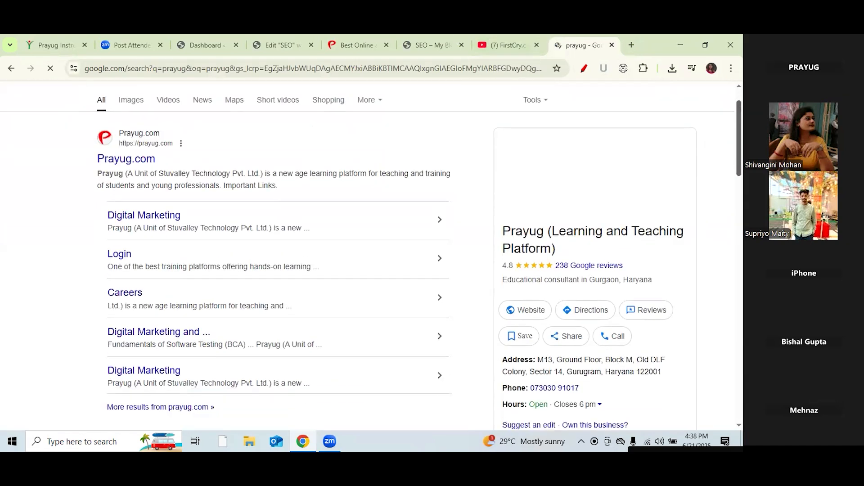
{"action": "scroll", "coordinate": [575, 262], "scroll_direction": "down", "scroll_amount": 4}
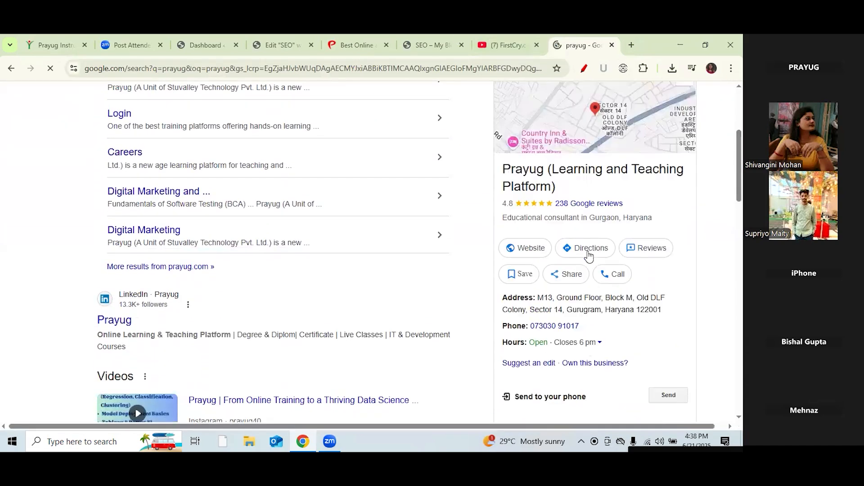
{"action": "left_click_drag", "start_coordinate": [585, 327], "coordinate": [504, 302]}
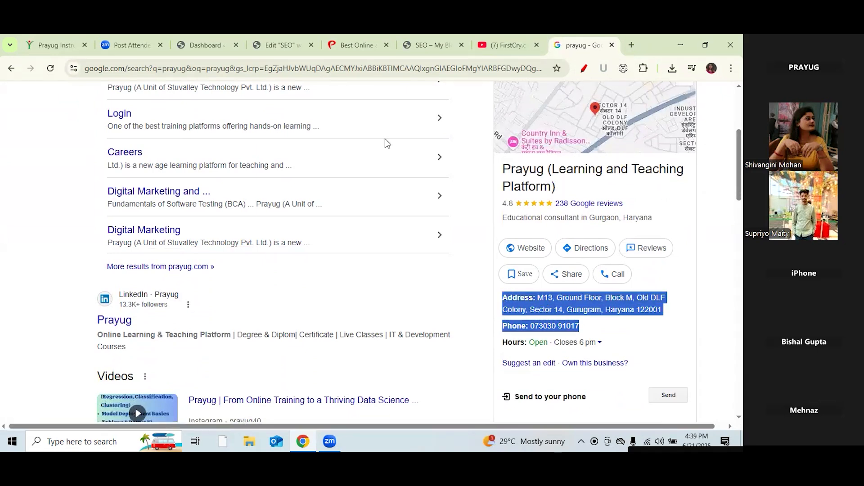
{"action": "key", "text": "ctrl+4"}
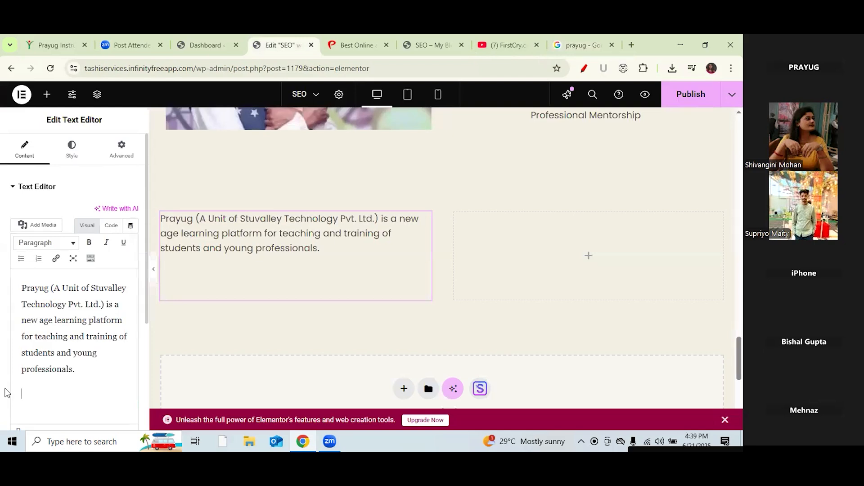
Step: Paste Prayug's address and phone under the description and select the linked phone number
{"action": "key", "text": "ctrl+v"}
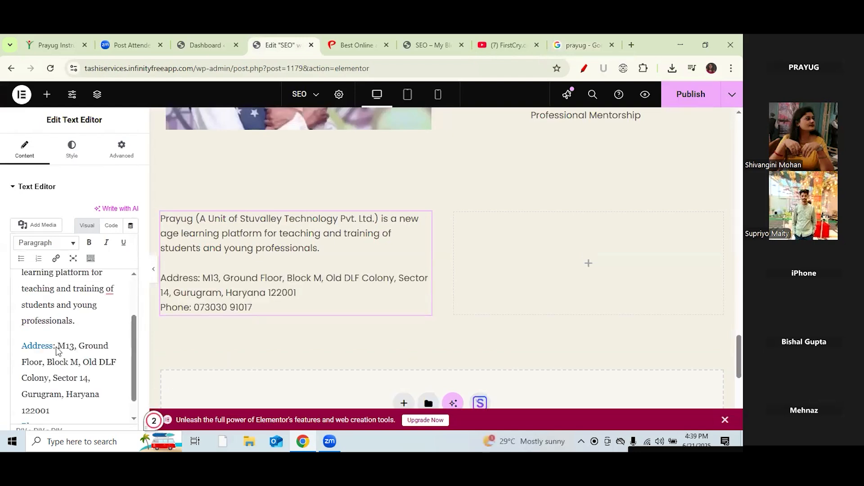
{"action": "left_click_drag", "start_coordinate": [136, 333], "coordinate": [138, 375]}
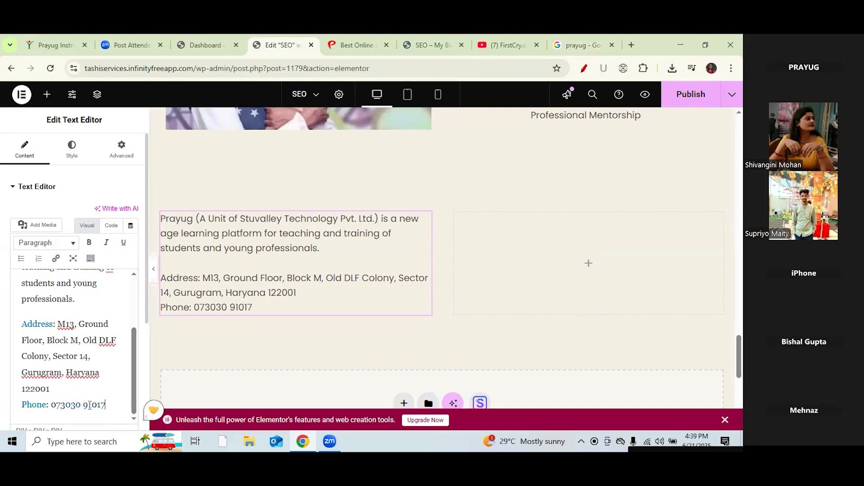
{"action": "left_click", "coordinate": [89, 405]}
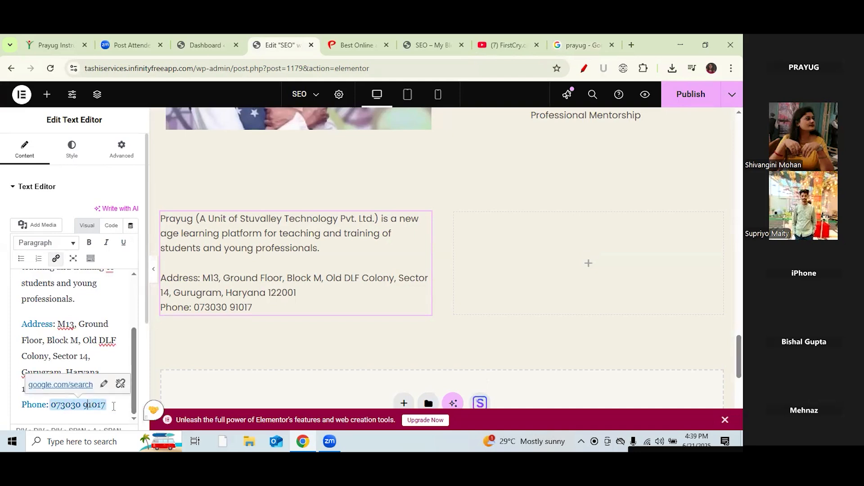
{"action": "left_click_drag", "start_coordinate": [114, 406], "coordinate": [50, 404]}
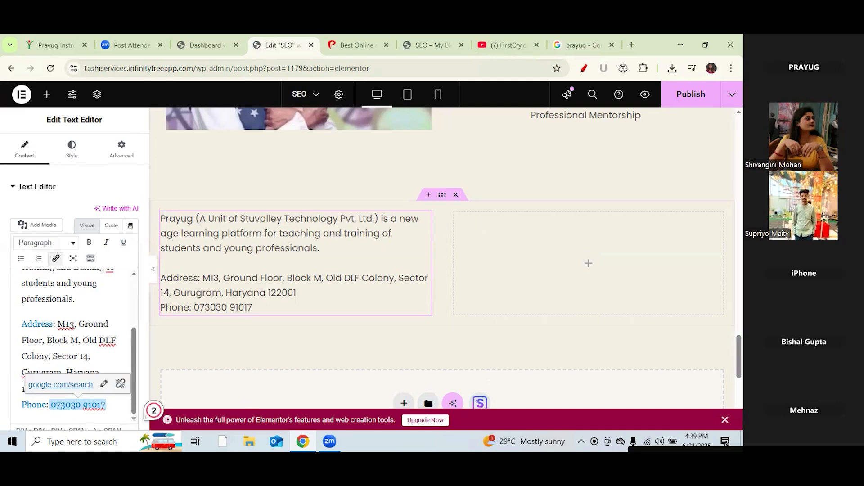
Step: Underline the phone number in red and compare it with the Google results
{"action": "left_click", "coordinate": [583, 68]}
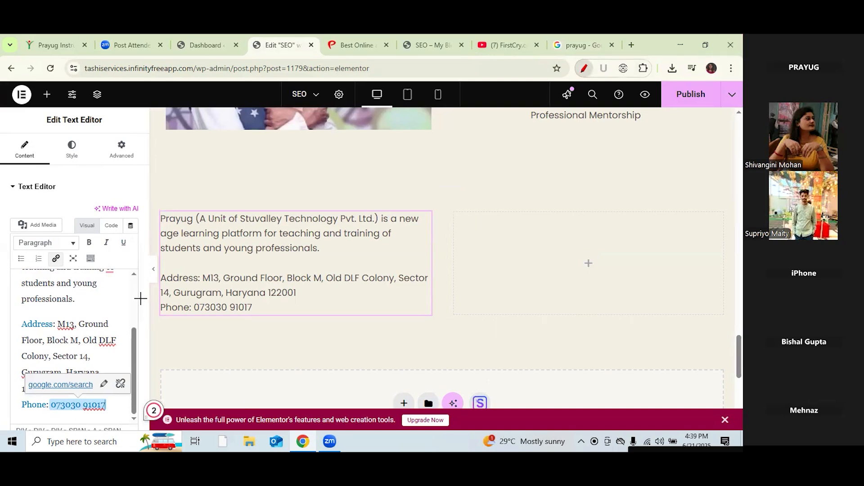
{"action": "left_click_drag", "start_coordinate": [194, 315], "coordinate": [253, 316]}
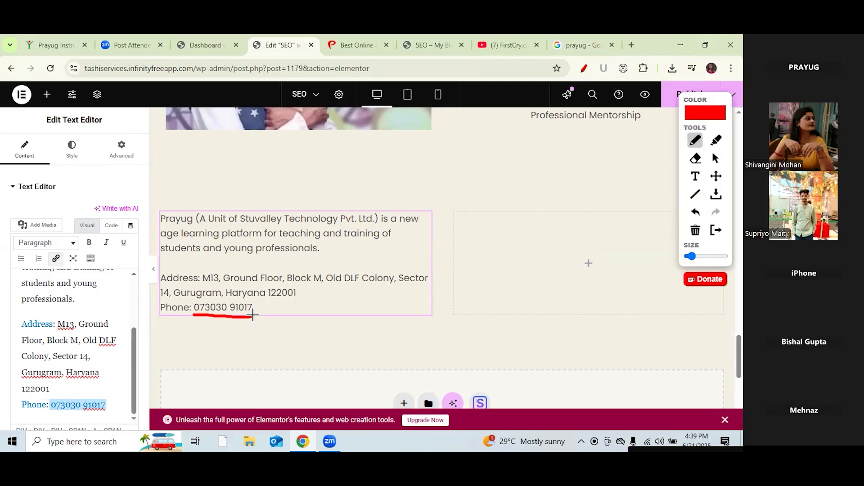
{"action": "left_click", "coordinate": [716, 158]}
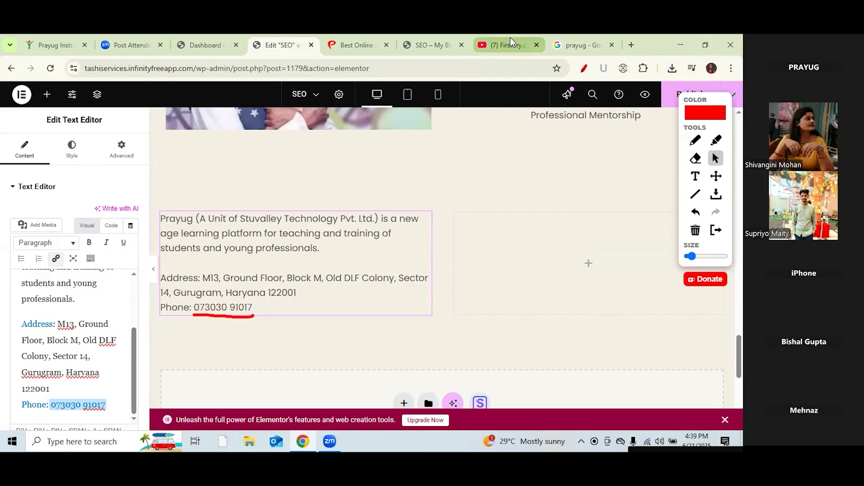
{"action": "left_click", "coordinate": [565, 45]}
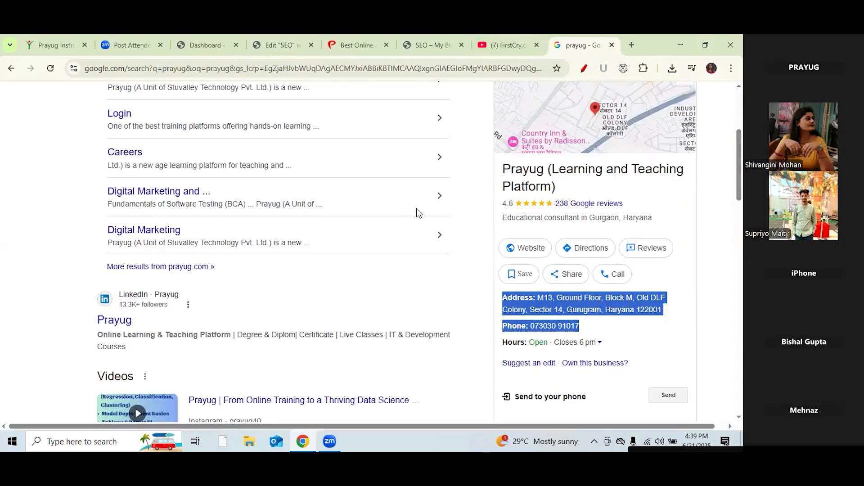
{"action": "left_click", "coordinate": [289, 41]}
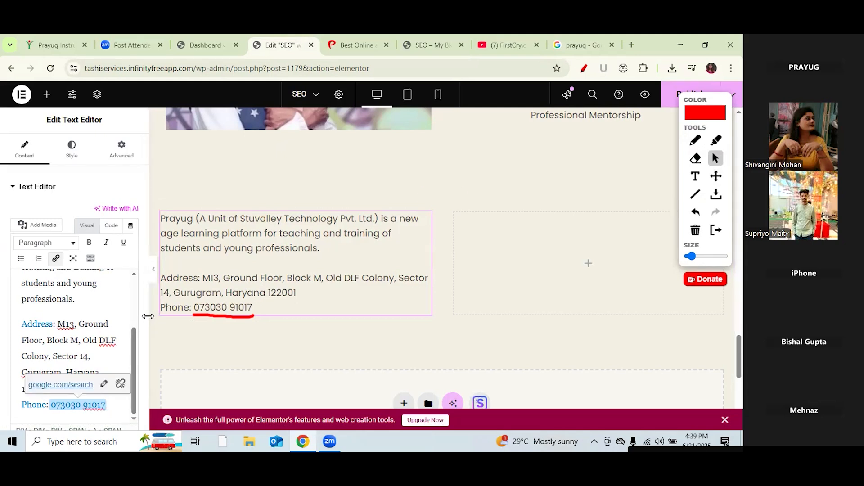
{"action": "left_click_drag", "start_coordinate": [145, 315], "coordinate": [148, 364]}
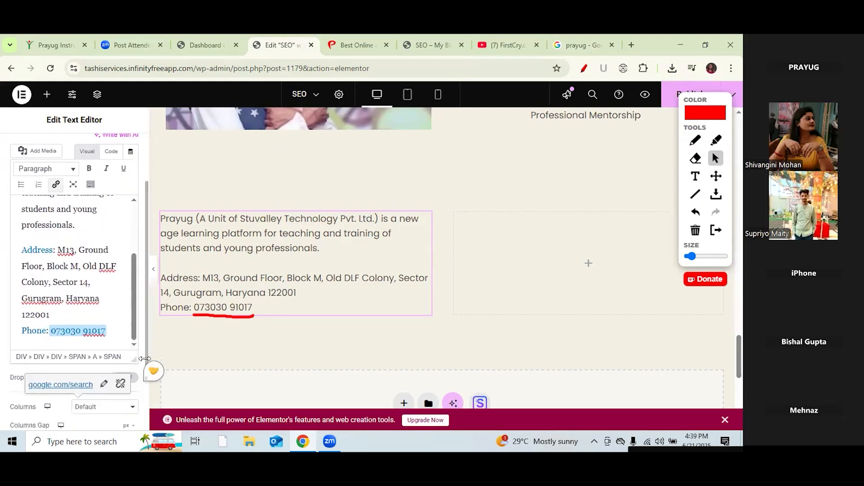
Step: Type the second phone number with its +91 country code on a new line below Phone
{"action": "left_click", "coordinate": [115, 335]}
{"action": "key", "text": "Return"}
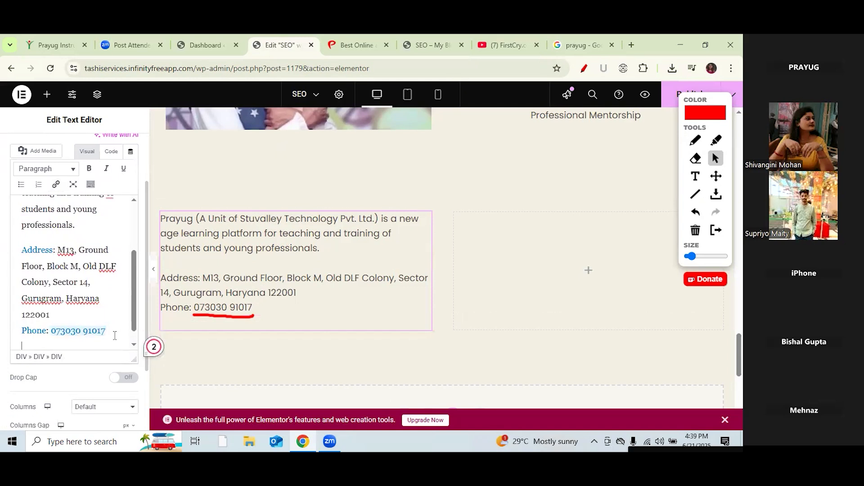
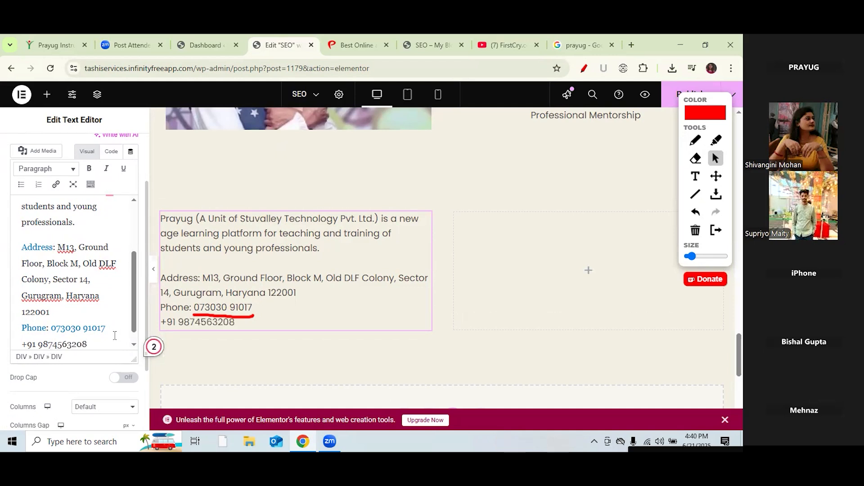
{"action": "left_click_drag", "start_coordinate": [88, 345], "coordinate": [22, 333]}
{"action": "left_click", "coordinate": [90, 331]}
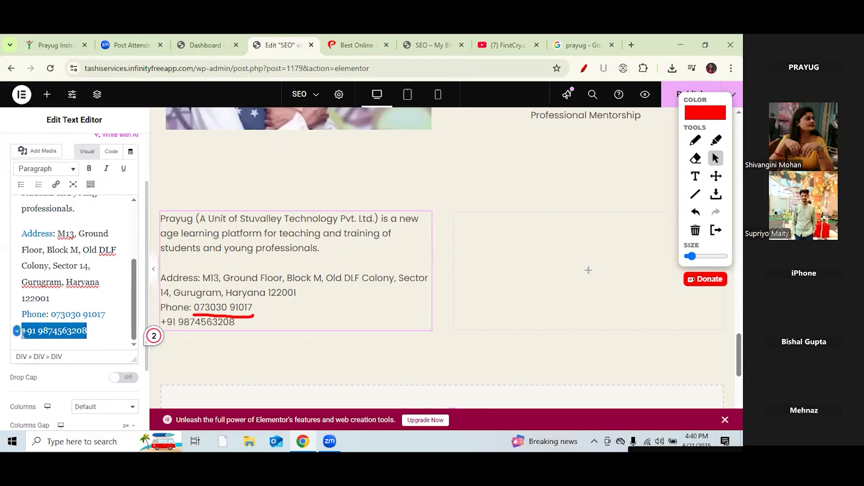
Step: Link the selected second phone number as tel: followed by the pasted number
{"action": "left_click", "coordinate": [59, 189]}
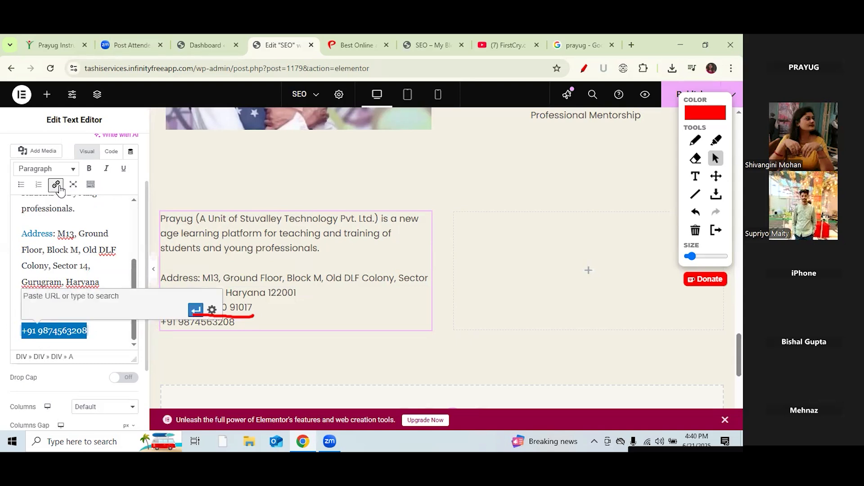
{"action": "left_click", "coordinate": [95, 334]}
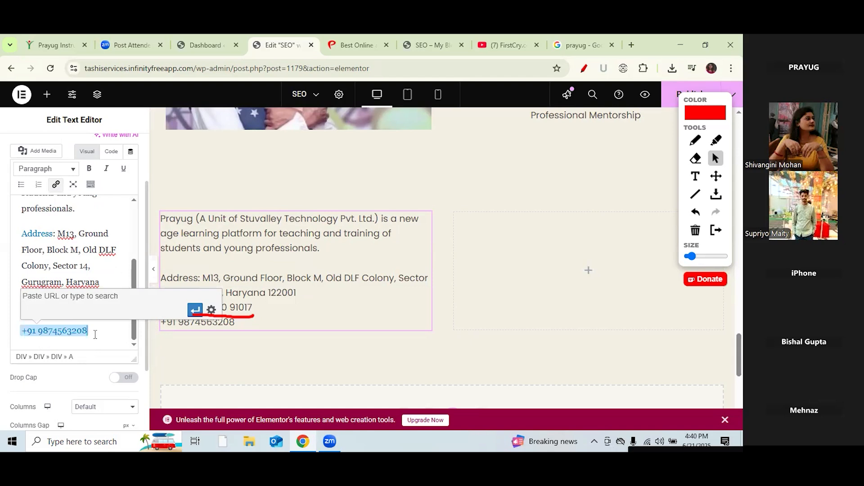
{"action": "left_click", "coordinate": [193, 358]}
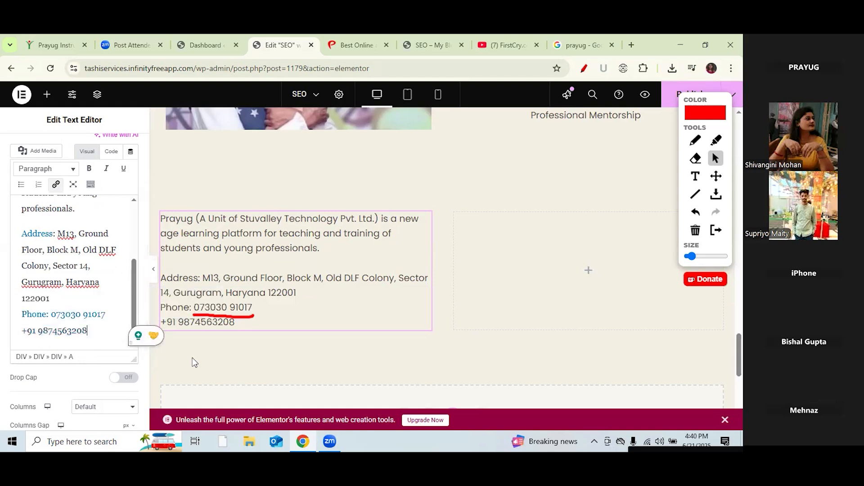
{"action": "left_click_drag", "start_coordinate": [86, 331], "coordinate": [21, 330]}
{"action": "key", "text": "ctrl+c"}
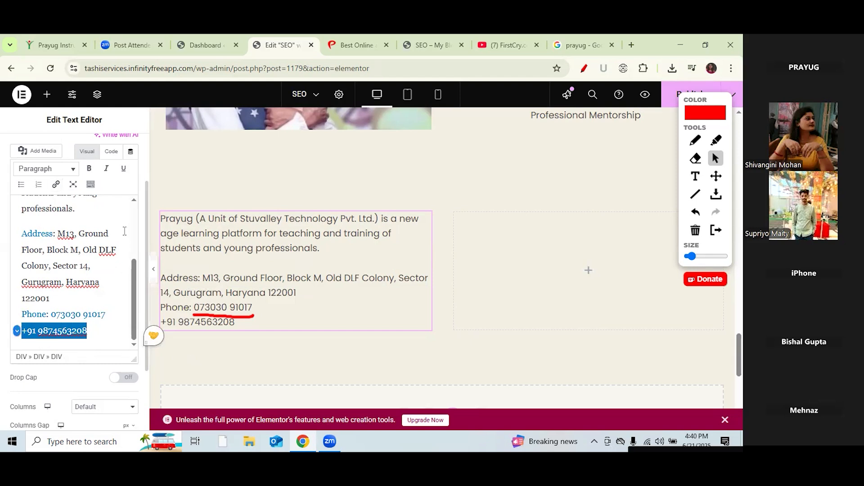
{"action": "left_click", "coordinate": [55, 184]}
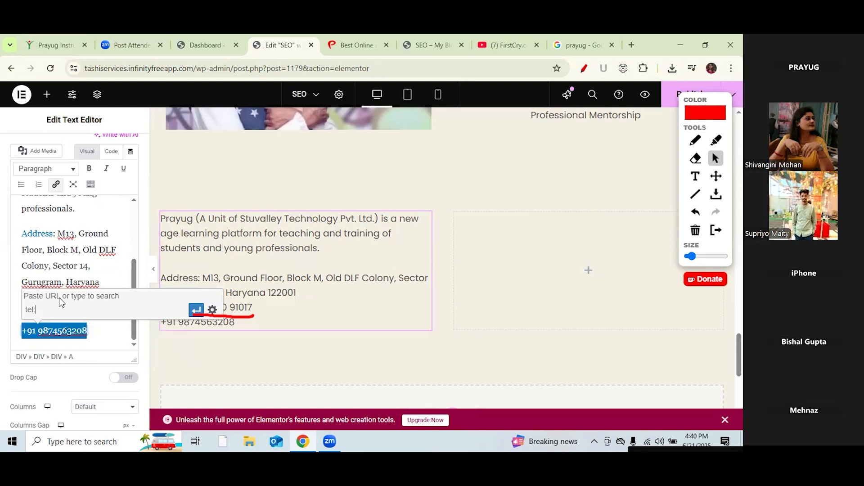
{"action": "key", "text": "ctrl+v"}
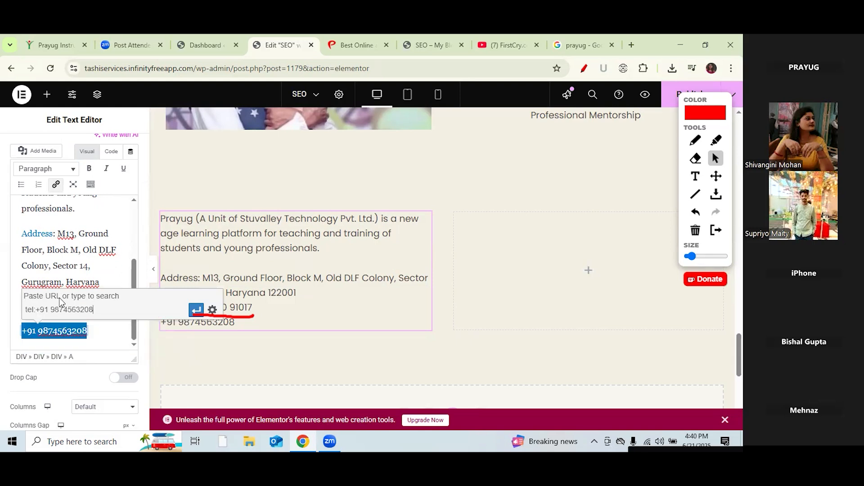
{"action": "left_click", "coordinate": [197, 310]}
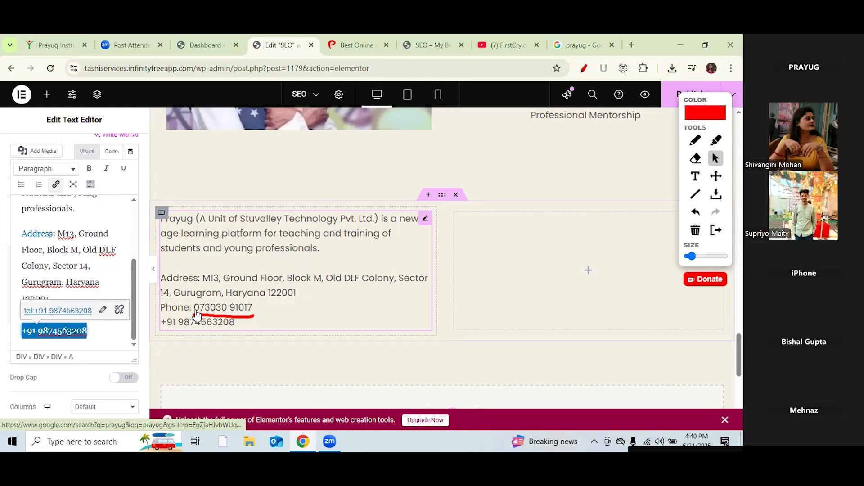
{"action": "left_click", "coordinate": [190, 362]}
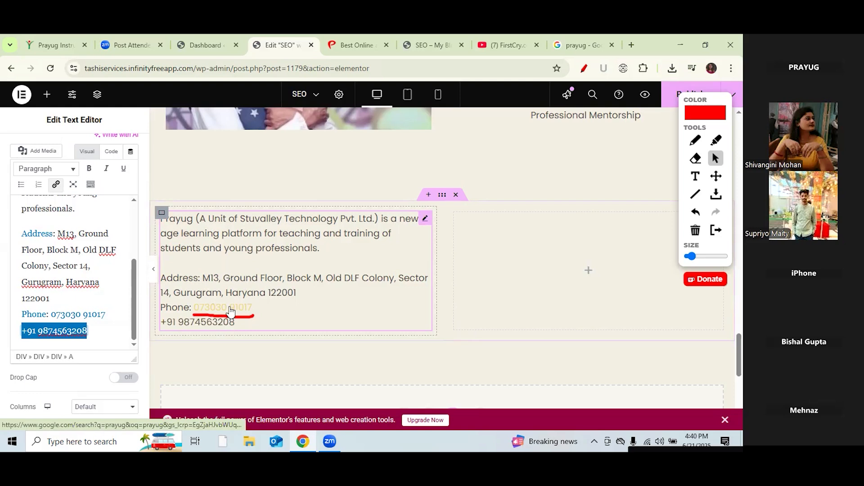
Step: Mark the new link on screen and check the tel: link on the second phone line
{"action": "left_click", "coordinate": [695, 143]}
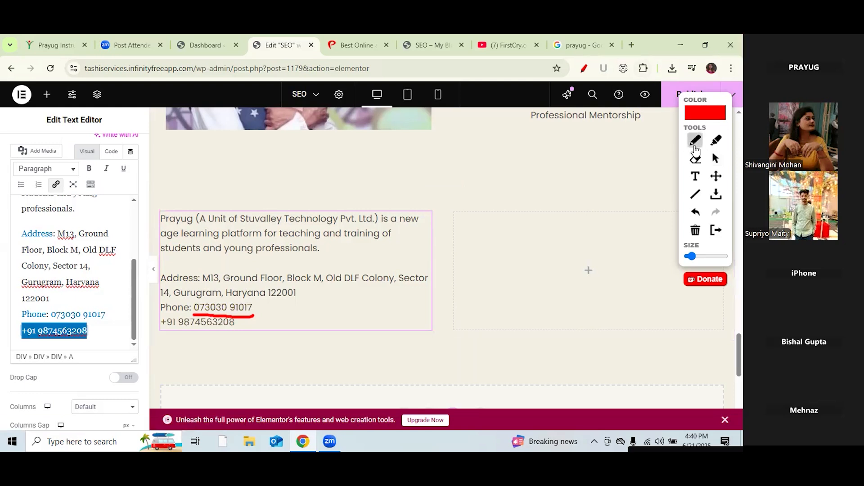
{"action": "left_click_drag", "start_coordinate": [255, 310], "coordinate": [273, 291]}
{"action": "left_click", "coordinate": [716, 158]}
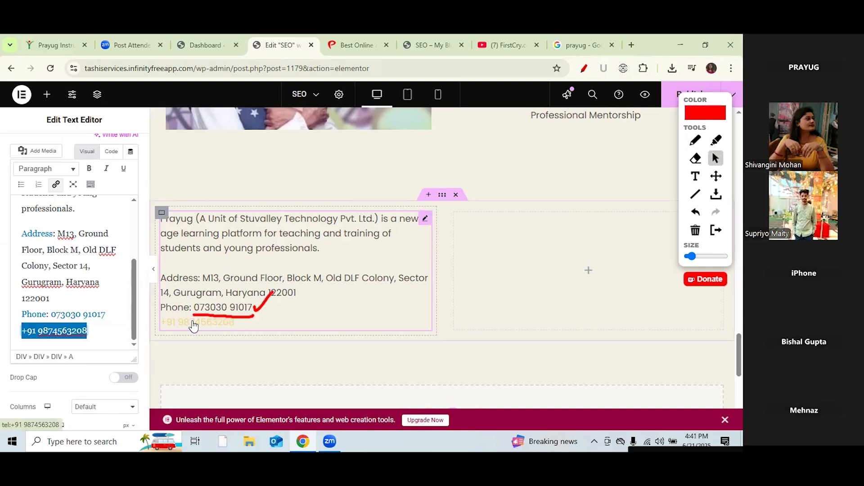
{"action": "left_click", "coordinate": [89, 327]}
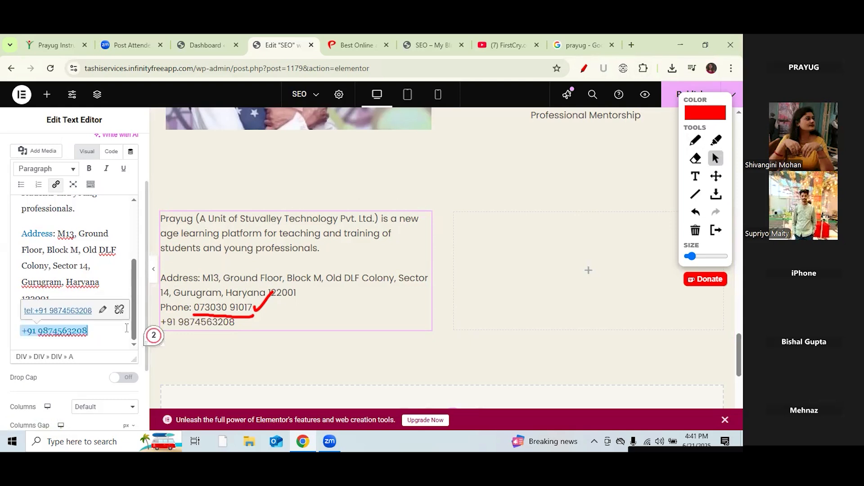
Step: Delete the linked second phone number from the contact text
{"action": "left_click", "coordinate": [695, 230]}
{"action": "left_click", "coordinate": [95, 329]}
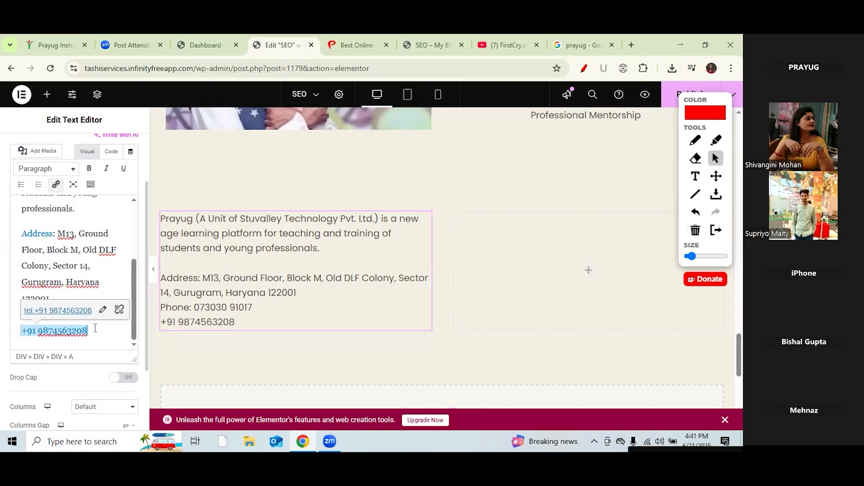
{"action": "key", "text": "BackSpace"}
{"action": "key", "text": "BackSpace"}
{"action": "key", "text": "BackSpace"}
{"action": "key", "text": "BackSpace"}
{"action": "key", "text": "BackSpace"}
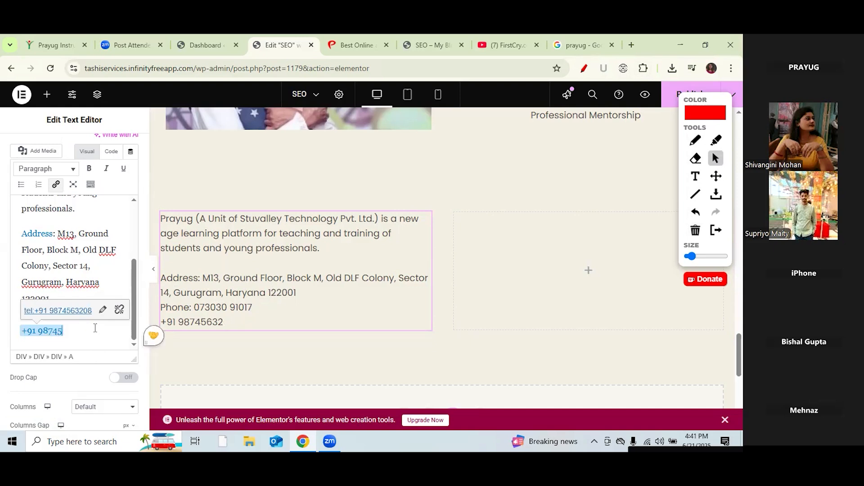
{"action": "key", "text": "BackSpace"}
{"action": "key", "text": "BackSpace"}
{"action": "key", "text": "BackSpace"}
{"action": "key", "text": "BackSpace"}
{"action": "key", "text": "BackSpace"}
{"action": "key", "text": "BackSpace"}
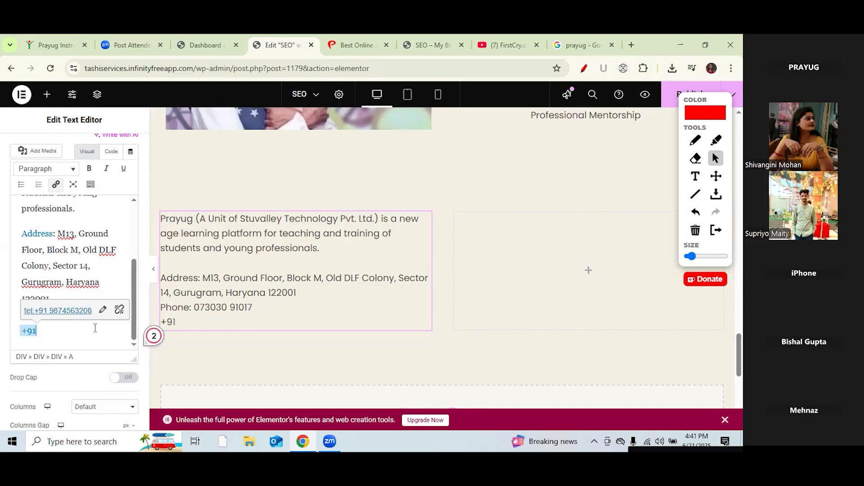
{"action": "key", "text": "BackSpace"}
{"action": "key", "text": "BackSpace"}
{"action": "key", "text": "BackSpace"}
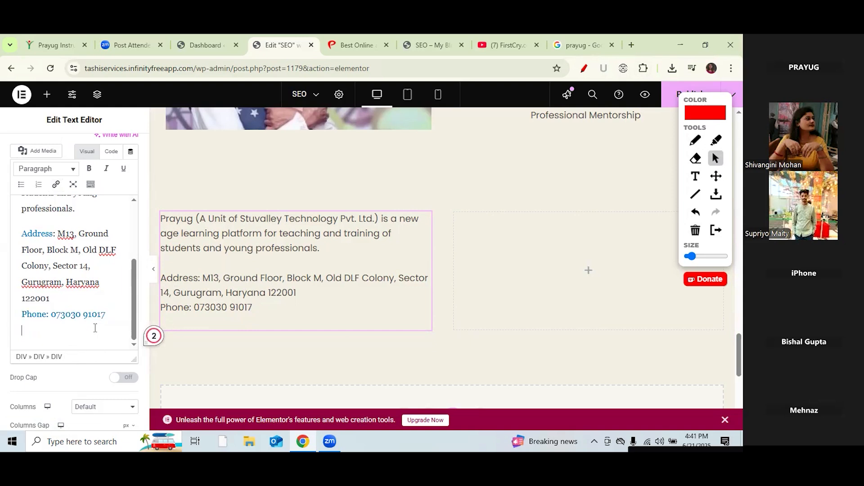
{"action": "left_click", "coordinate": [107, 315]}
{"action": "key", "text": "Return"}
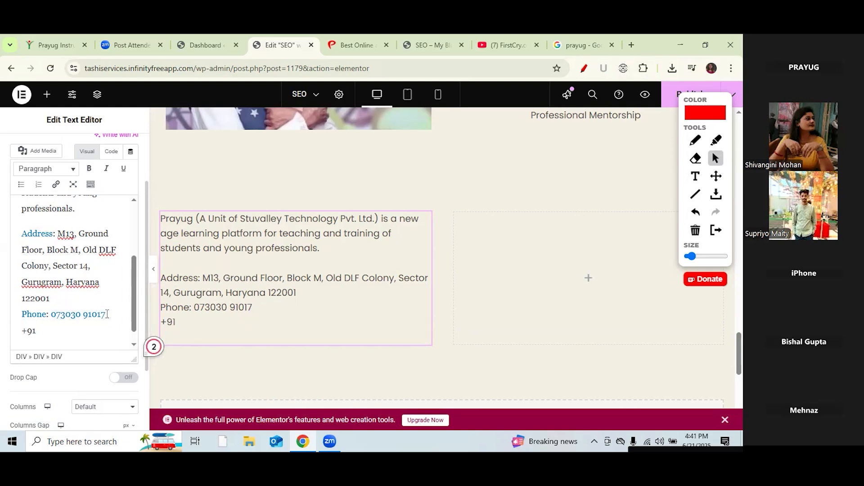
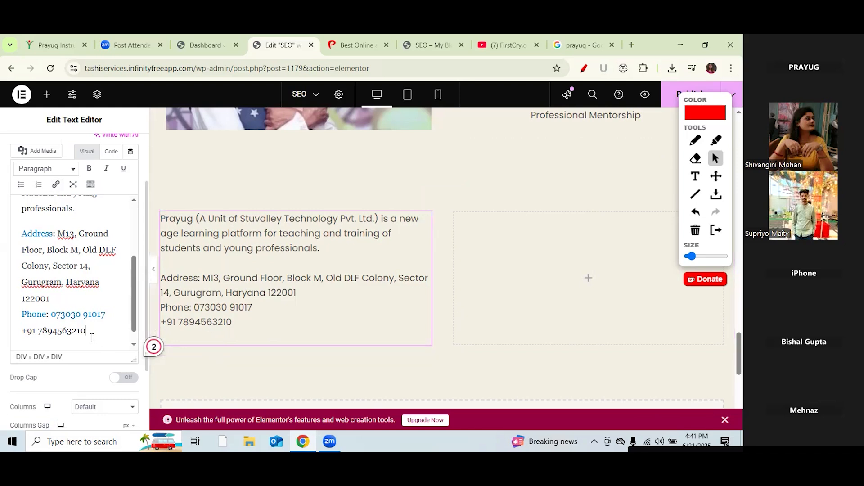
{"action": "left_click_drag", "start_coordinate": [89, 334], "coordinate": [23, 331]}
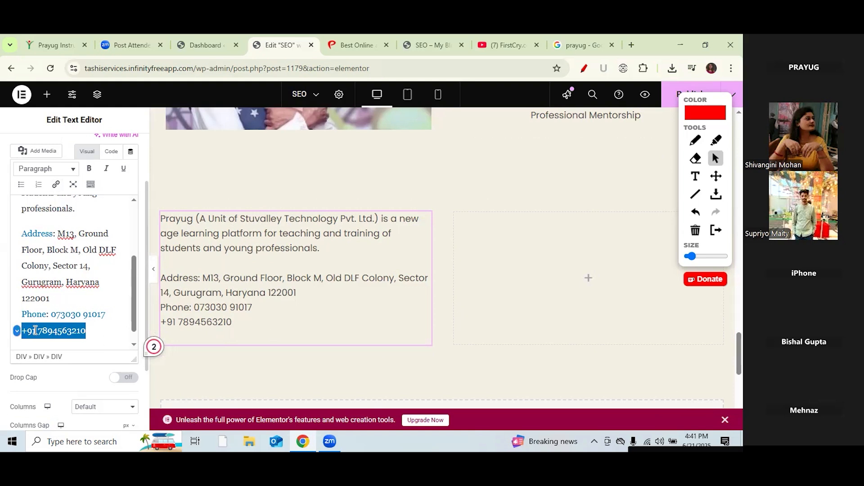
{"action": "right_click", "coordinate": [35, 331]}
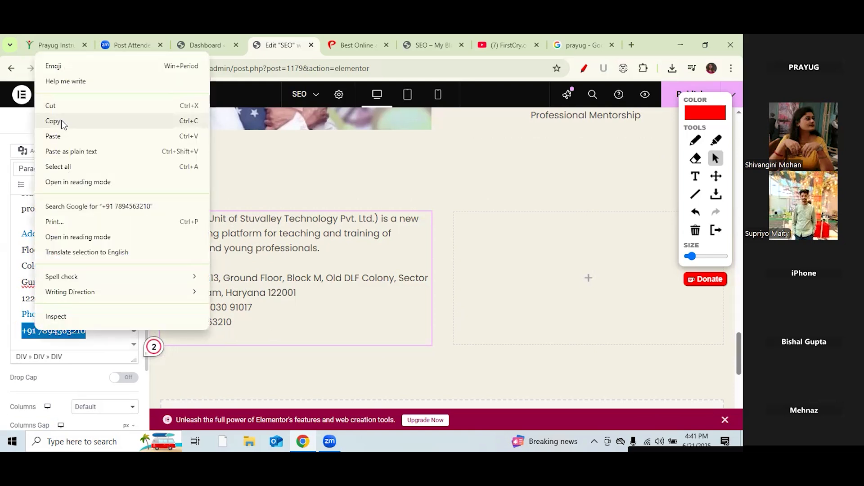
{"action": "left_click", "coordinate": [63, 120]}
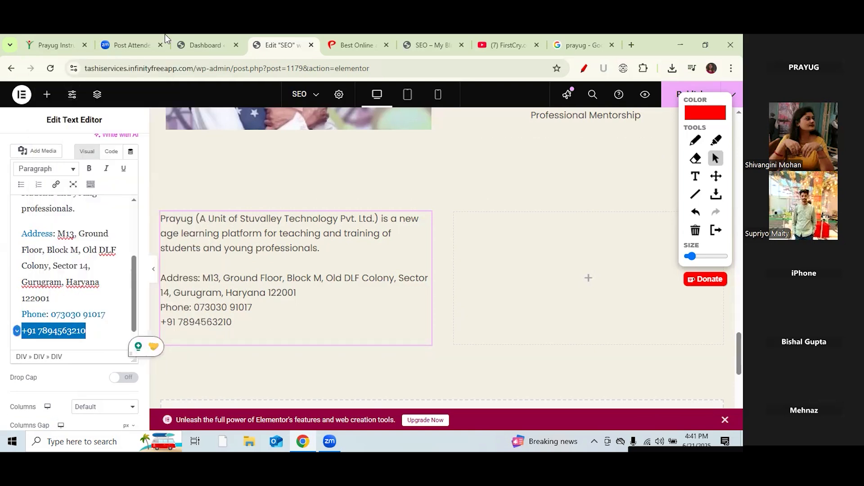
{"action": "left_click", "coordinate": [695, 140]}
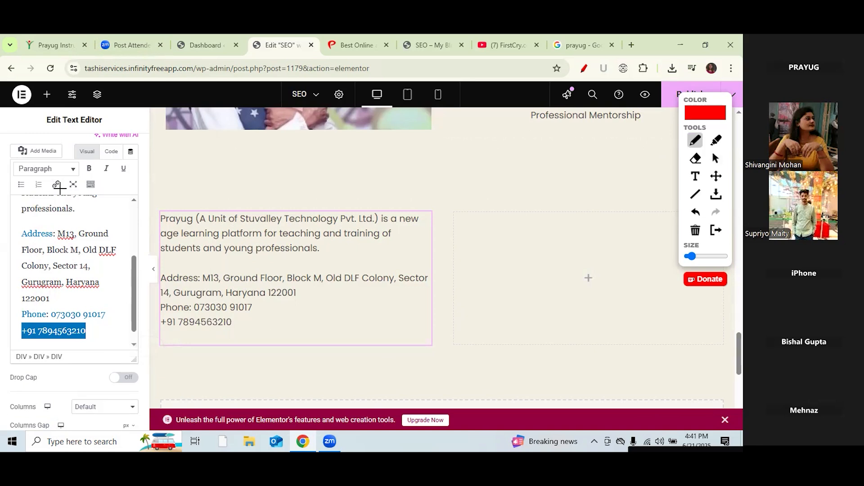
{"action": "mouse_move", "coordinate": [63, 188]}
{"action": "left_mouse_down"}
{"action": "mouse_move", "coordinate": [45, 178]}
{"action": "mouse_move", "coordinate": [59, 198]}
{"action": "mouse_move", "coordinate": [57, 176]}
{"action": "left_mouse_up"}
{"action": "left_click", "coordinate": [716, 158]}
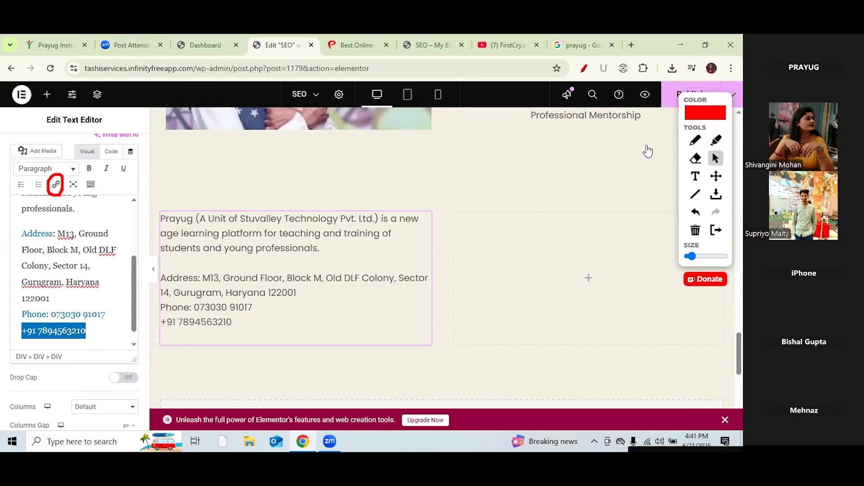
{"action": "left_click", "coordinate": [56, 184]}
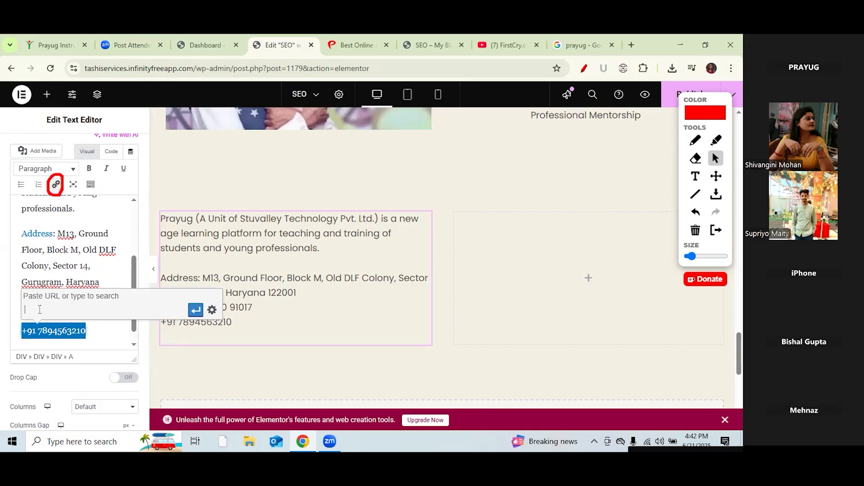
{"action": "type", "text": "tel:"}
{"action": "key", "text": "ctrl+v"}
{"action": "left_click", "coordinate": [195, 311]}
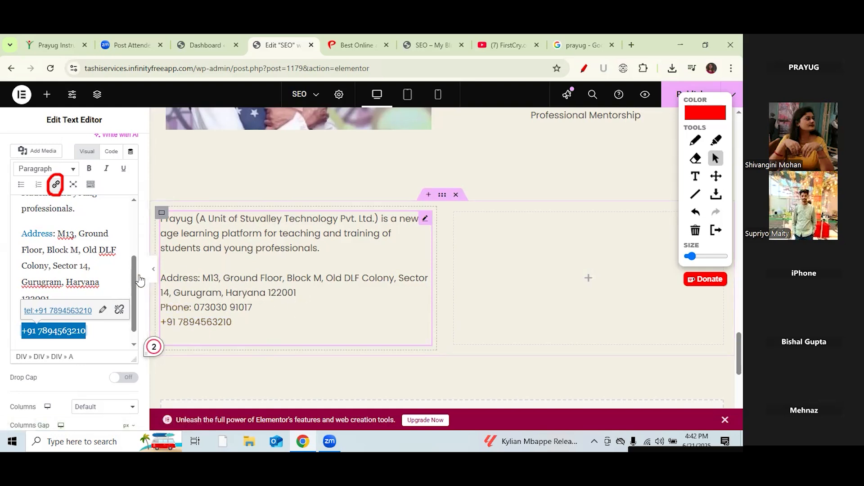
Step: Insert an empty line after the 122001 postal code, before the Phone line
{"action": "left_click", "coordinate": [101, 288]}
{"action": "left_click", "coordinate": [69, 294]}
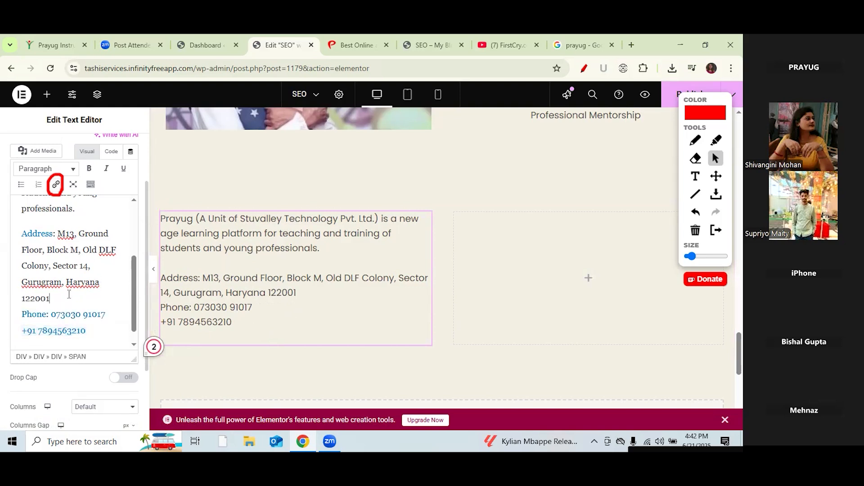
{"action": "key", "text": "Return"}
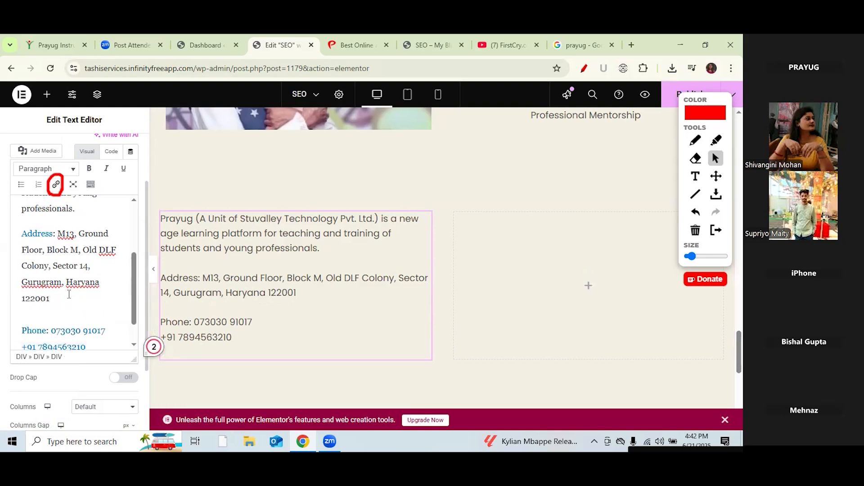
Step: Verify the phone number in Prayug's Google business listing, cancelling the app prompt, then return to Elementor
{"action": "left_click", "coordinate": [46, 95]}
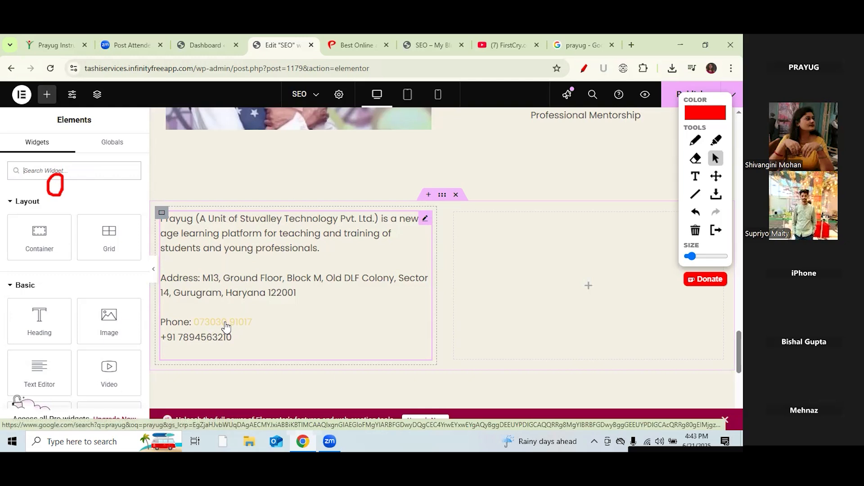
{"action": "left_click", "coordinate": [571, 45]}
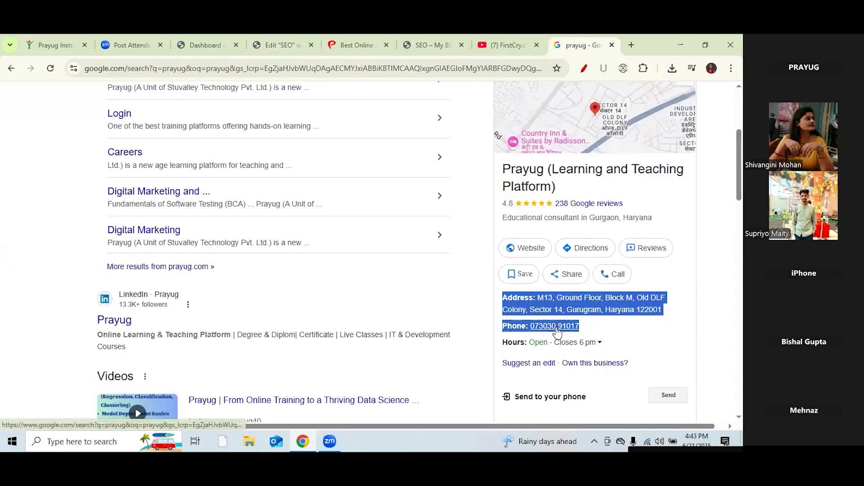
{"action": "left_click", "coordinate": [557, 328]}
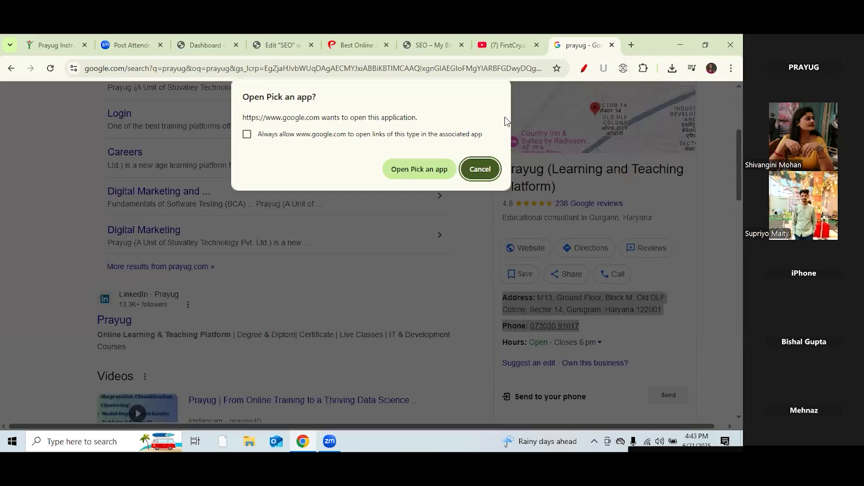
{"action": "left_click", "coordinate": [487, 164]}
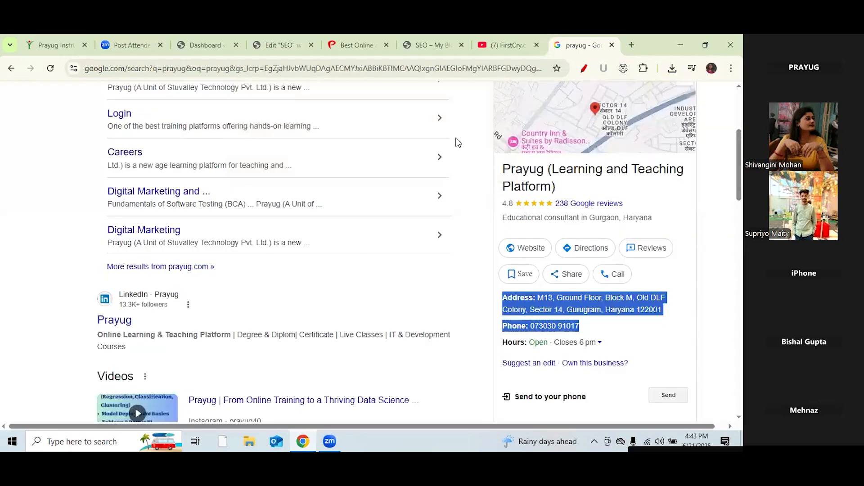
{"action": "left_click", "coordinate": [632, 332]}
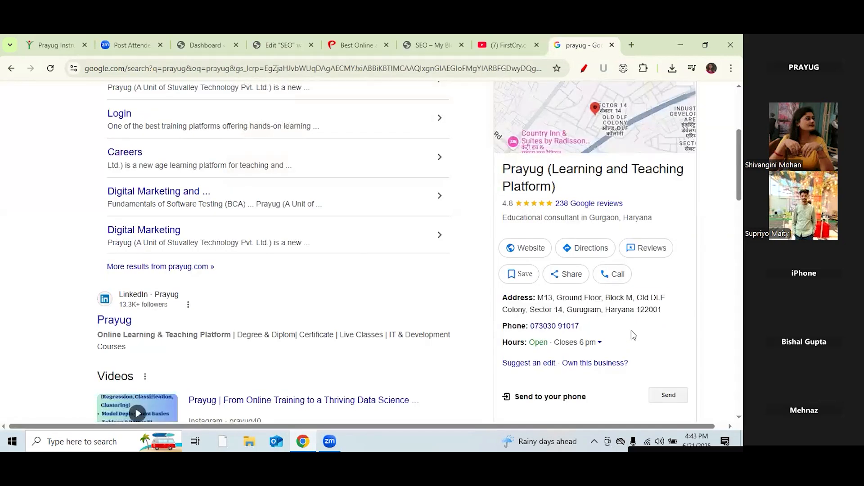
{"action": "left_click", "coordinate": [278, 38]}
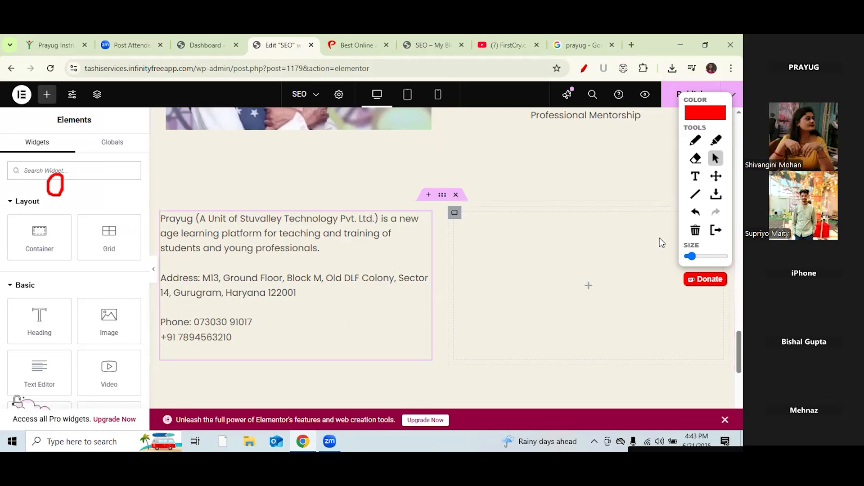
Step: Drop a Google Maps widget into the right column beside the address text
{"action": "left_click", "coordinate": [695, 234]}
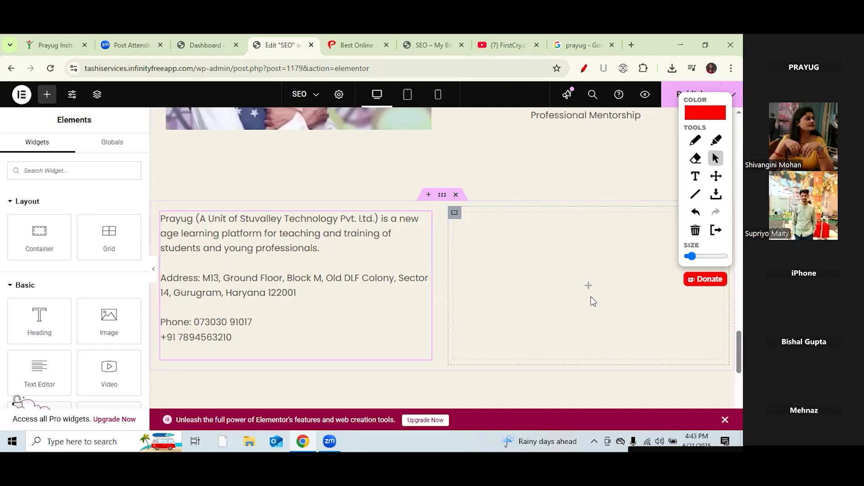
{"action": "left_click", "coordinate": [428, 195]}
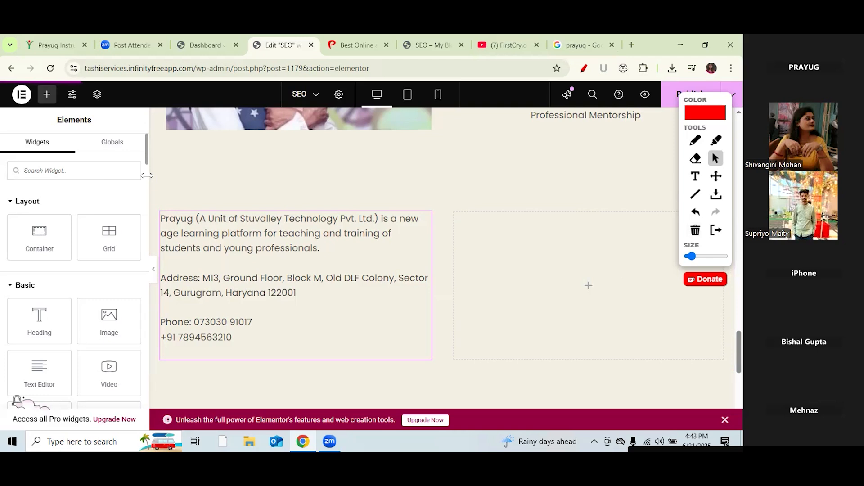
{"action": "scroll", "coordinate": [147, 180], "scroll_direction": "down", "scroll_amount": 7}
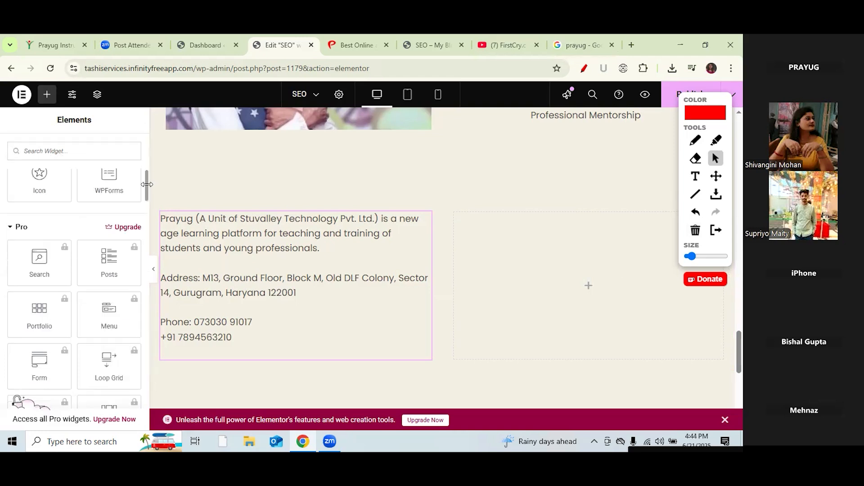
{"action": "scroll", "coordinate": [148, 185], "scroll_direction": "up", "scroll_amount": 2}
{"action": "left_click_drag", "start_coordinate": [109, 224], "coordinate": [576, 272]}
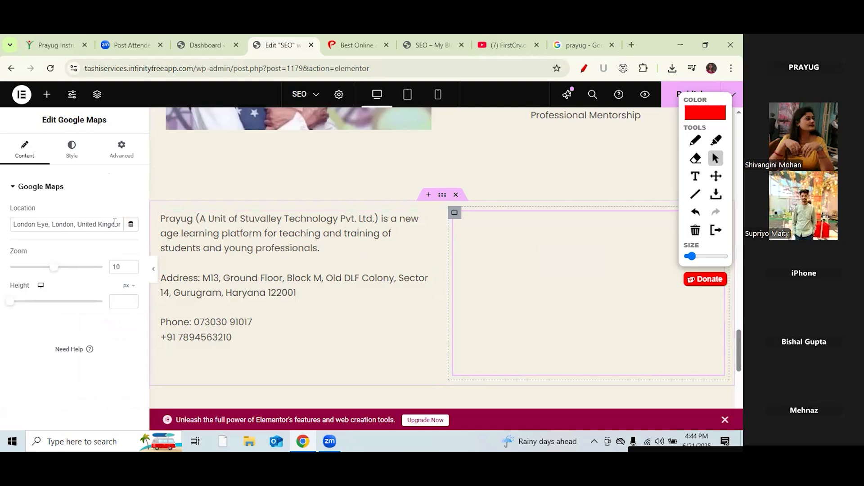
Step: Delete the default London Eye address from the map's Location field
{"action": "left_click", "coordinate": [114, 222]}
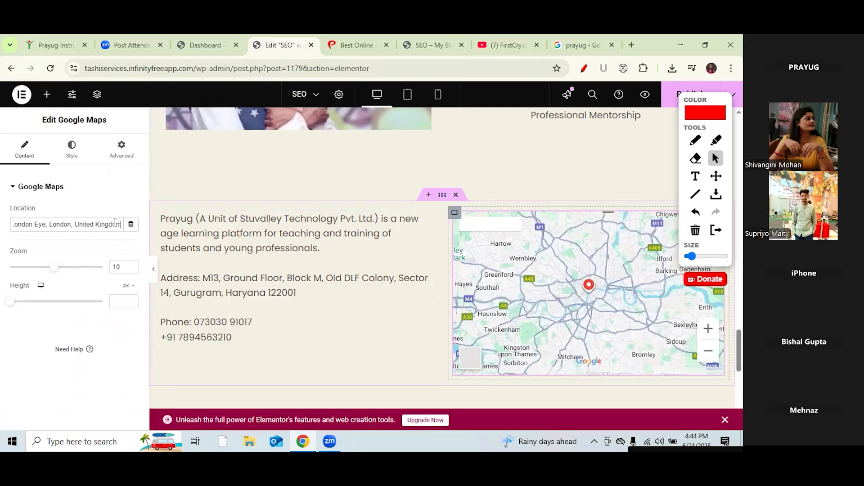
{"action": "key", "text": "BackSpace"}
{"action": "key", "text": "BackSpace"}
{"action": "key", "text": "BackSpace"}
{"action": "key", "text": "BackSpace"}
{"action": "key", "text": "BackSpace"}
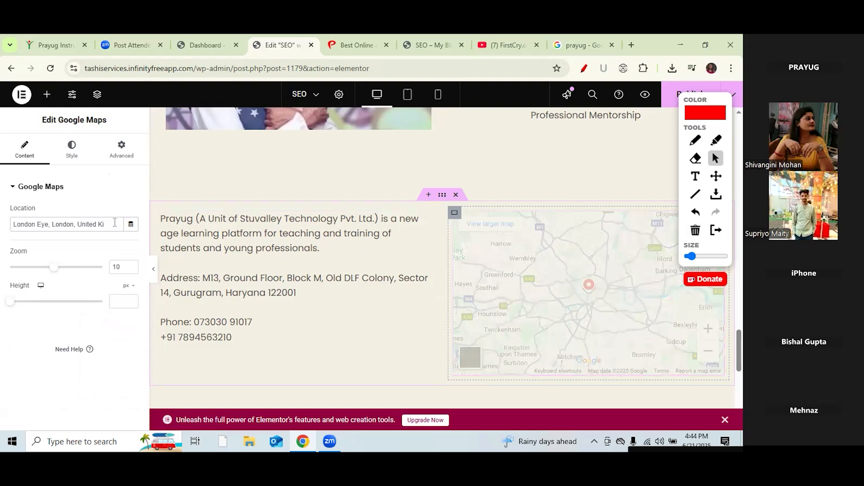
{"action": "key", "text": "BackSpace"}
{"action": "key", "text": "BackSpace"}
{"action": "key", "text": "BackSpace"}
{"action": "key", "text": "BackSpace"}
{"action": "key", "text": "BackSpace"}
{"action": "key", "text": "BackSpace"}
{"action": "key", "text": "BackSpace"}
{"action": "key", "text": "BackSpace"}
{"action": "key", "text": "BackSpace"}
{"action": "key", "text": "BackSpace"}
{"action": "key", "text": "BackSpace"}
{"action": "key", "text": "BackSpace"}
{"action": "key", "text": "BackSpace"}
{"action": "key", "text": "BackSpace"}
{"action": "key", "text": "BackSpace"}
{"action": "key", "text": "BackSpace"}
{"action": "key", "text": "BackSpace"}
{"action": "key", "text": "BackSpace"}
{"action": "key", "text": "BackSpace"}
{"action": "key", "text": "BackSpace"}
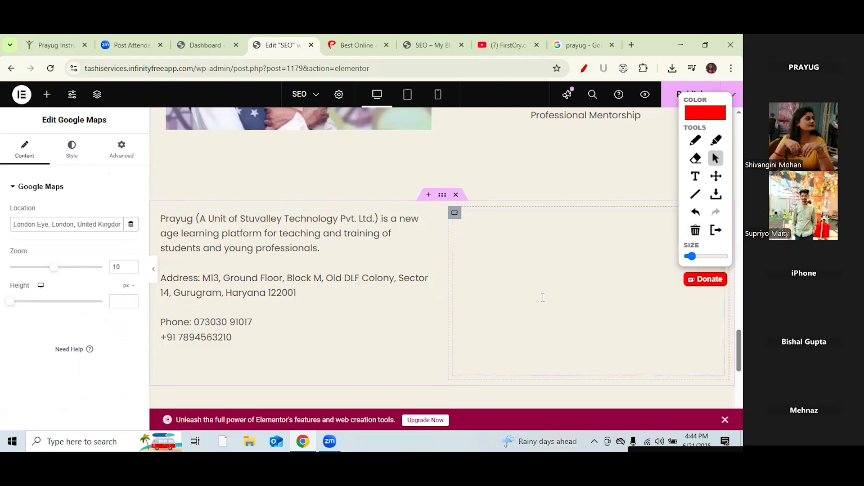
Step: Paste Prayug's Gurugram address from Google into the map Location and set Zoom to 12
{"action": "left_click_drag", "start_coordinate": [538, 298], "coordinate": [659, 310]}
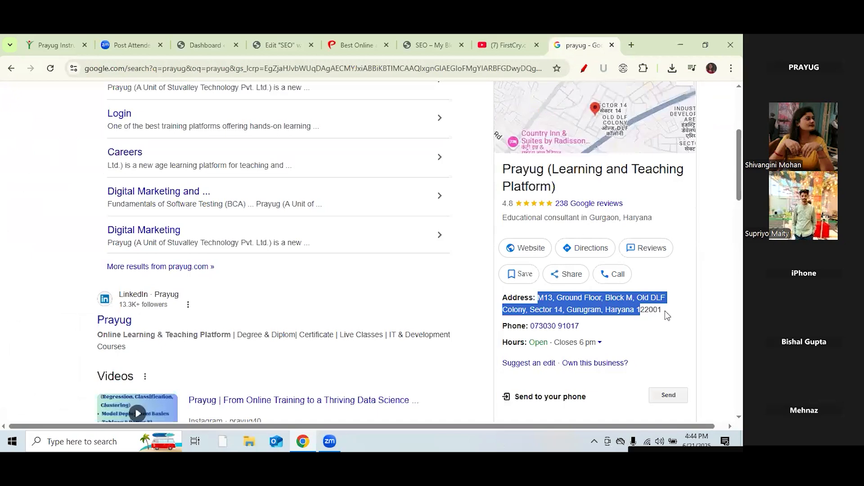
{"action": "left_click", "coordinate": [287, 44]}
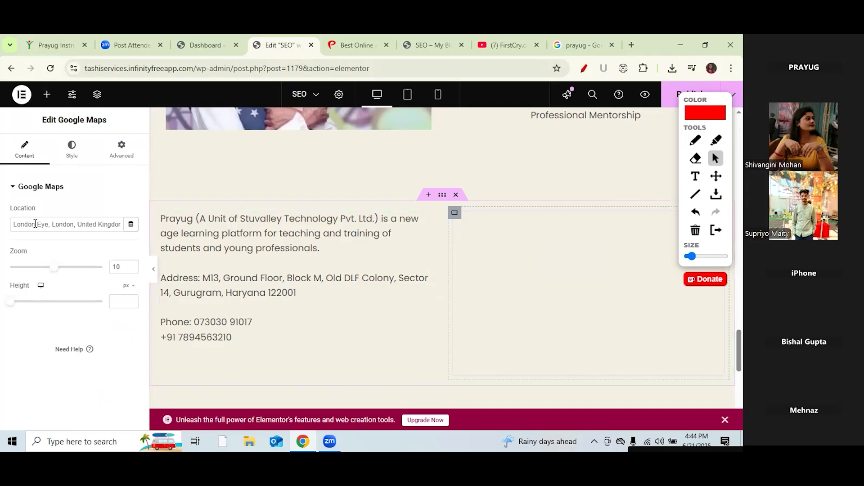
{"action": "key", "text": "ctrl+a"}
{"action": "key", "text": "ctrl+v"}
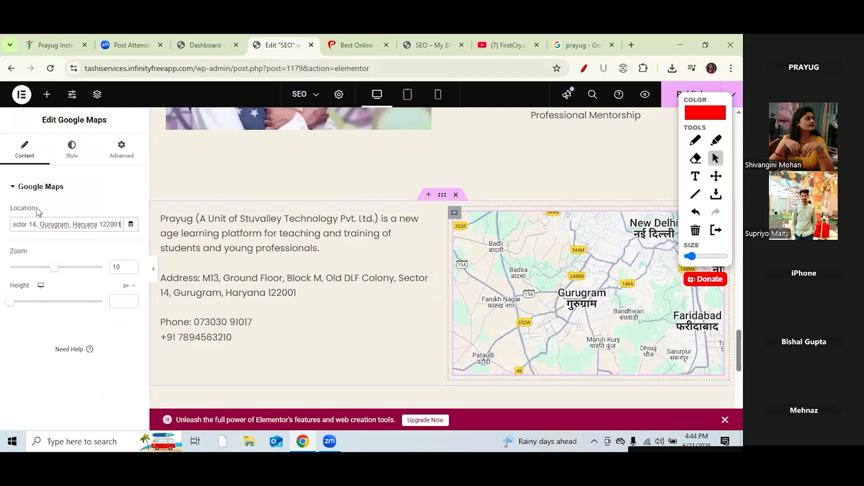
{"action": "left_click", "coordinate": [54, 268]}
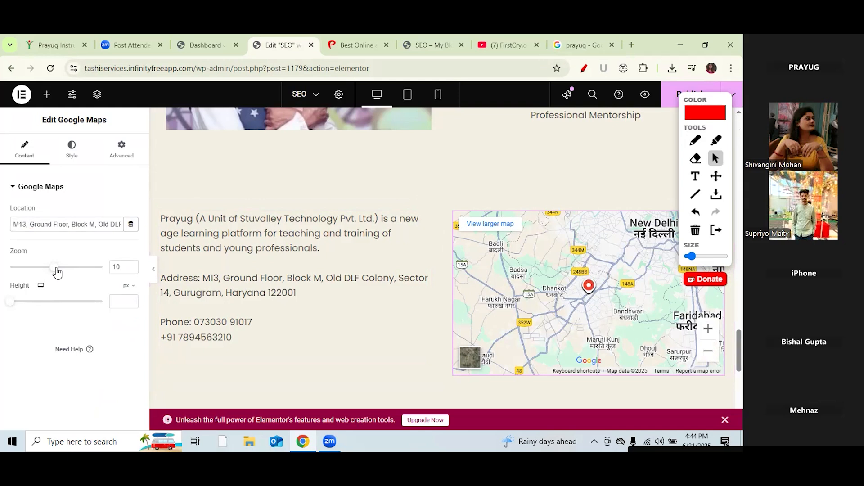
{"action": "left_click_drag", "start_coordinate": [56, 271], "coordinate": [63, 269]}
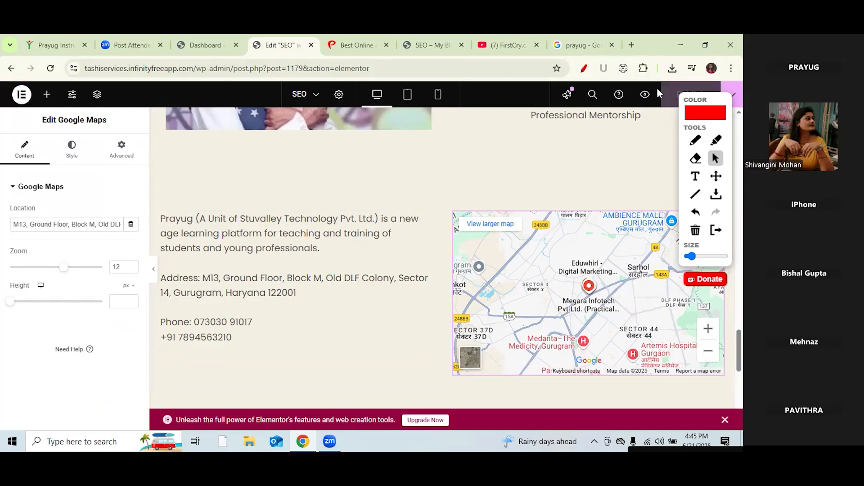
Step: Add a Heading above the address section titled 'Our Address'
{"action": "left_click", "coordinate": [47, 97]}
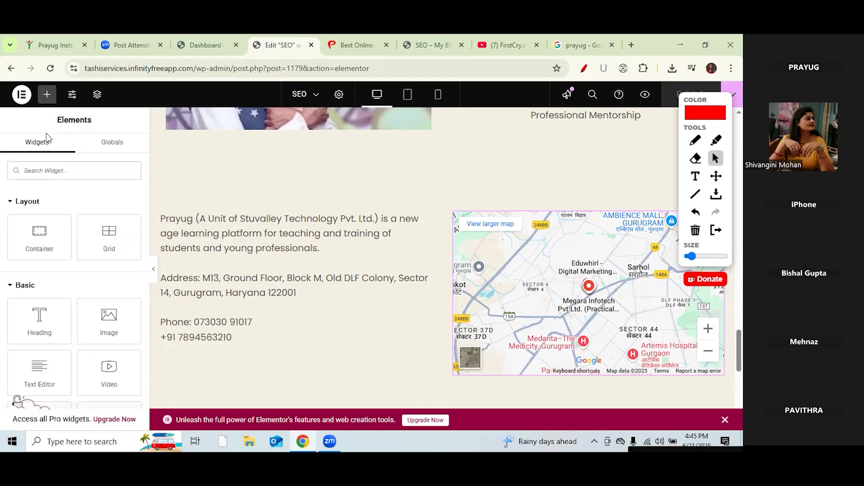
{"action": "left_click_drag", "start_coordinate": [38, 321], "coordinate": [381, 194]}
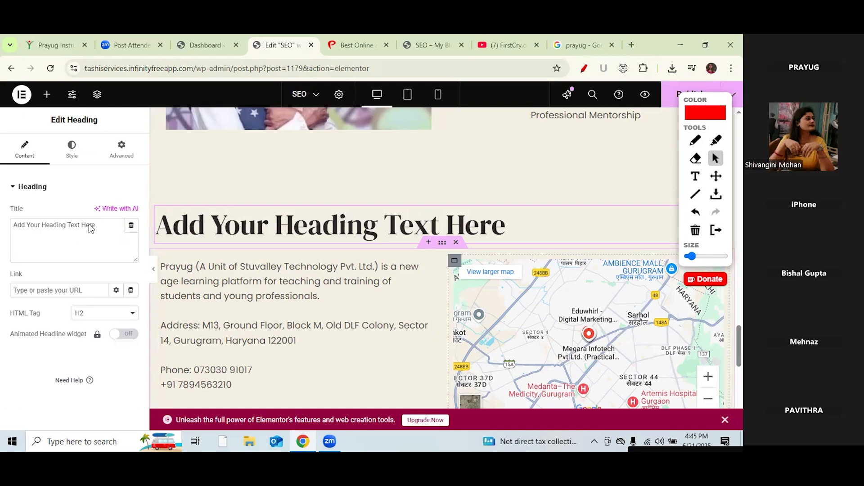
{"action": "left_click", "coordinate": [66, 224]}
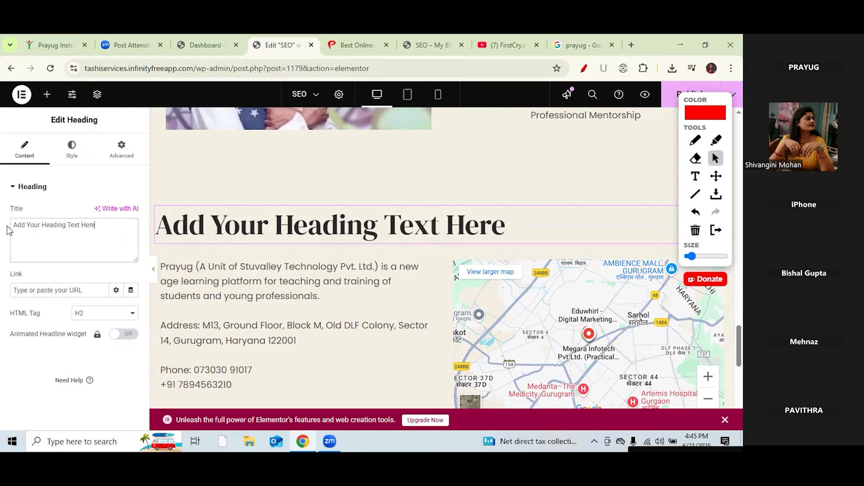
{"action": "key", "text": "ctrl+a"}
{"action": "type", "text": "P"}
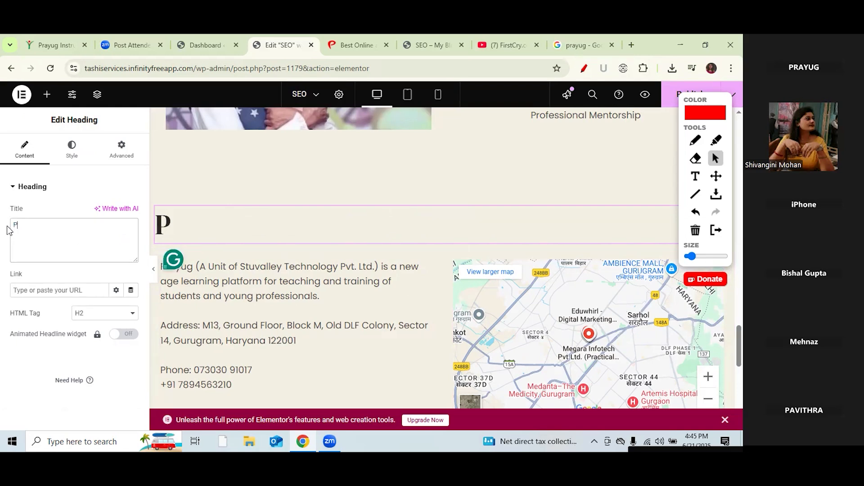
{"action": "key", "text": "BackSpace"}
{"action": "type", "text": "Our"}
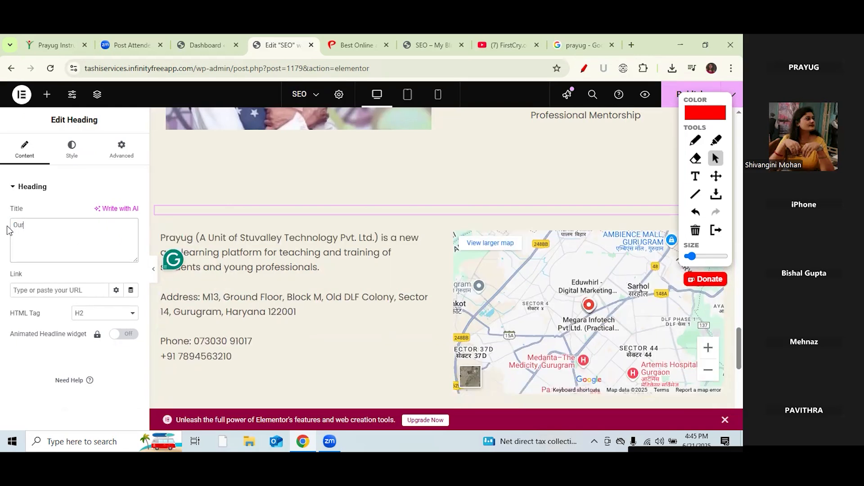
{"action": "type", "text": " A"}
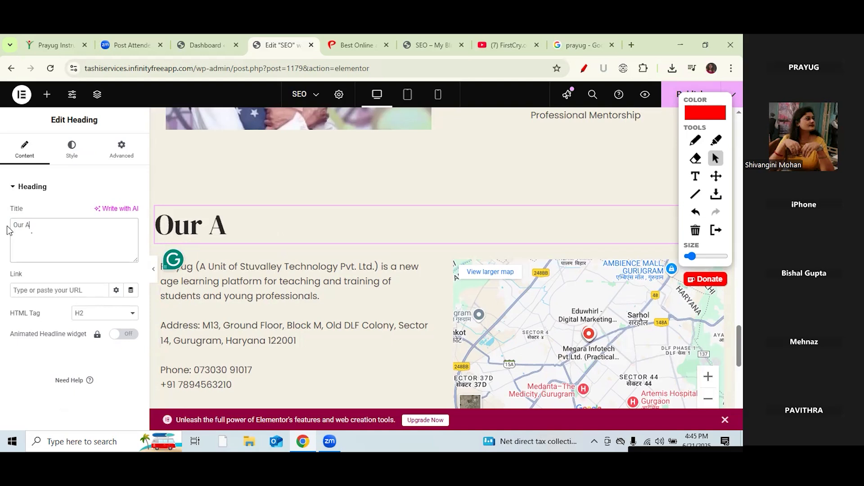
{"action": "type", "text": "ddress"}
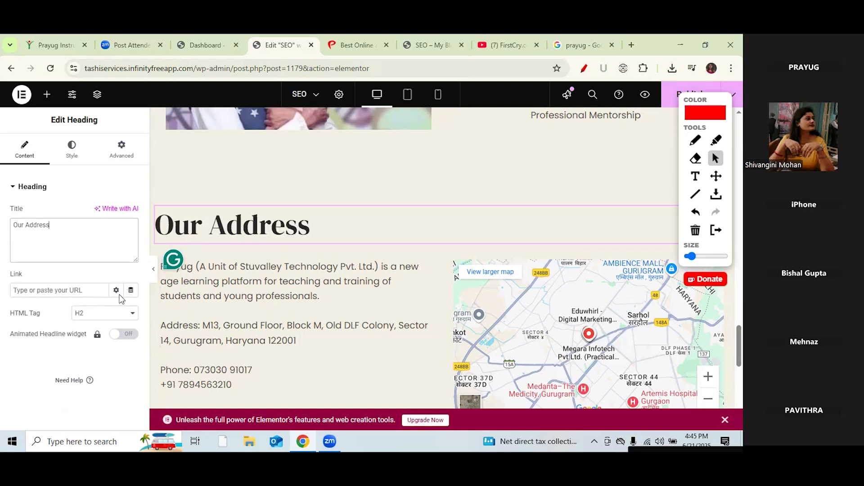
Step: Make the Our Address heading an H3 with centre alignment
{"action": "left_click", "coordinate": [127, 315]}
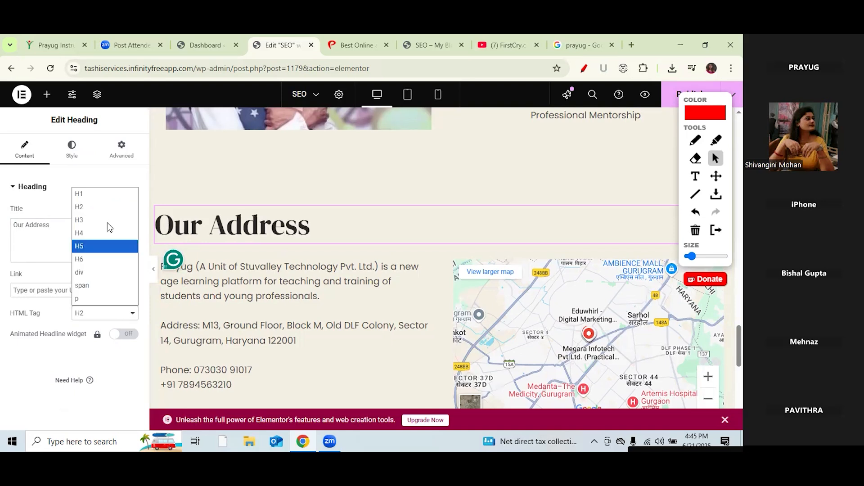
{"action": "left_click", "coordinate": [107, 223]}
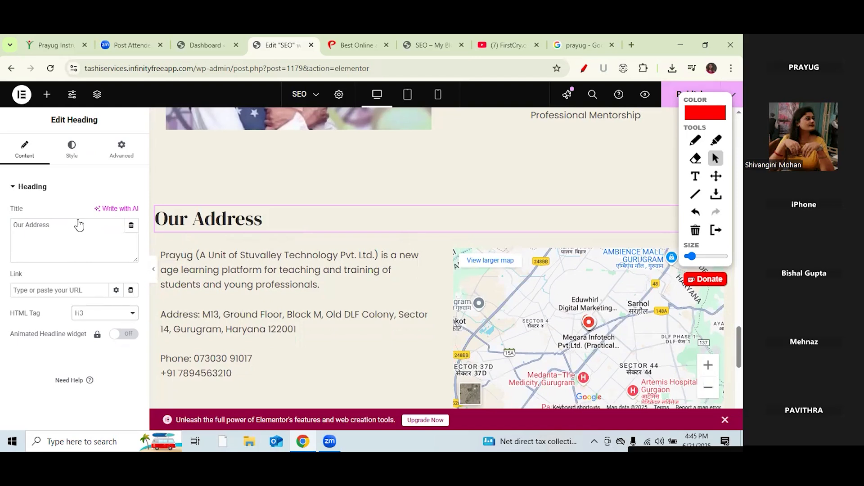
{"action": "left_click", "coordinate": [72, 148]}
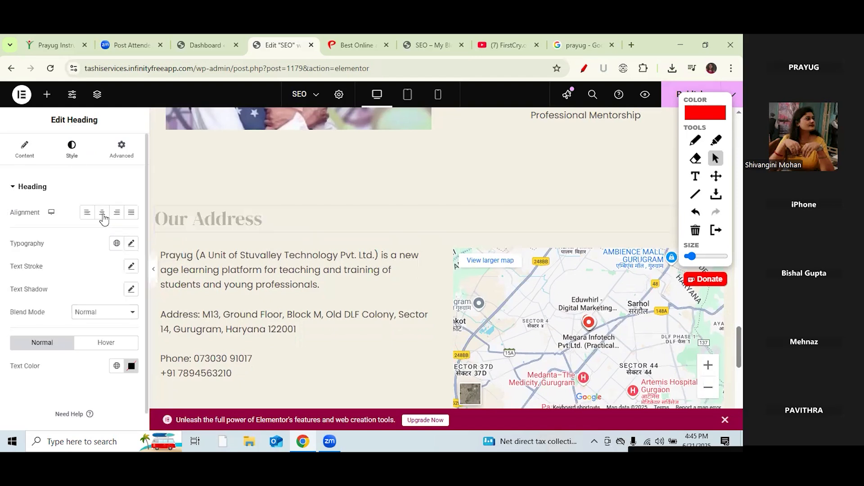
{"action": "left_click", "coordinate": [102, 213]}
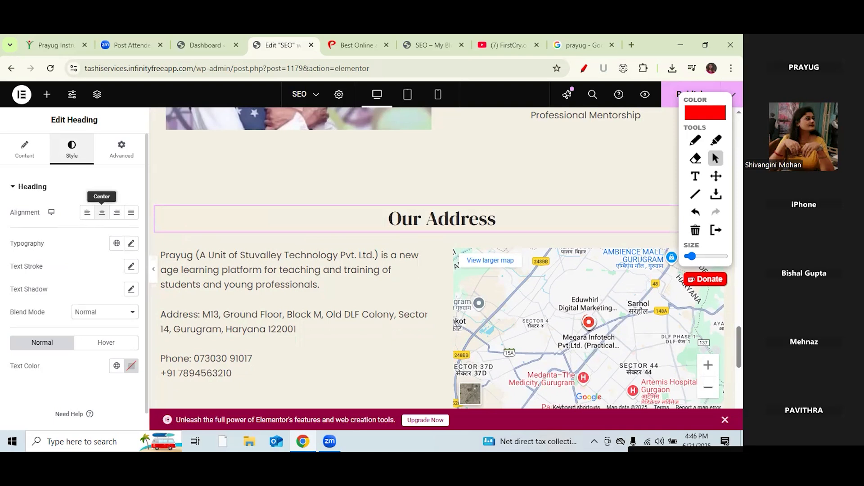
{"action": "scroll", "coordinate": [388, 274], "scroll_direction": "down", "scroll_amount": 5}
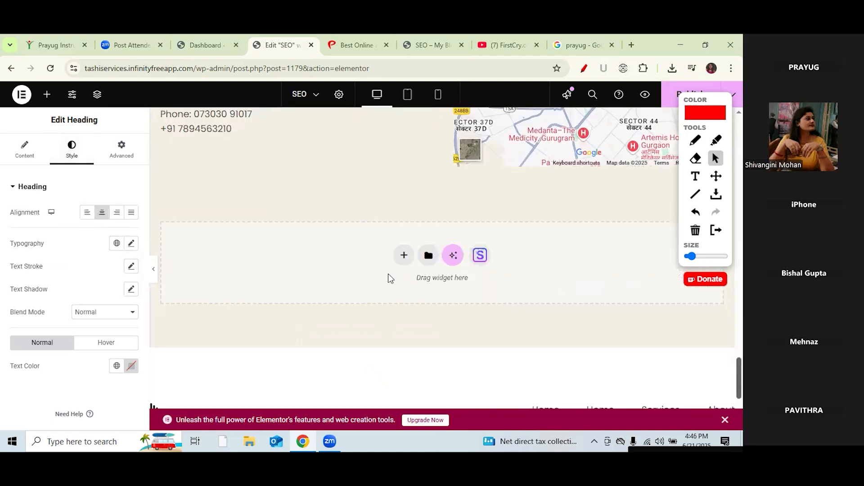
Step: Add a single-column Flexbox container below the map section
{"action": "left_click", "coordinate": [405, 246]}
{"action": "left_click", "coordinate": [401, 294]}
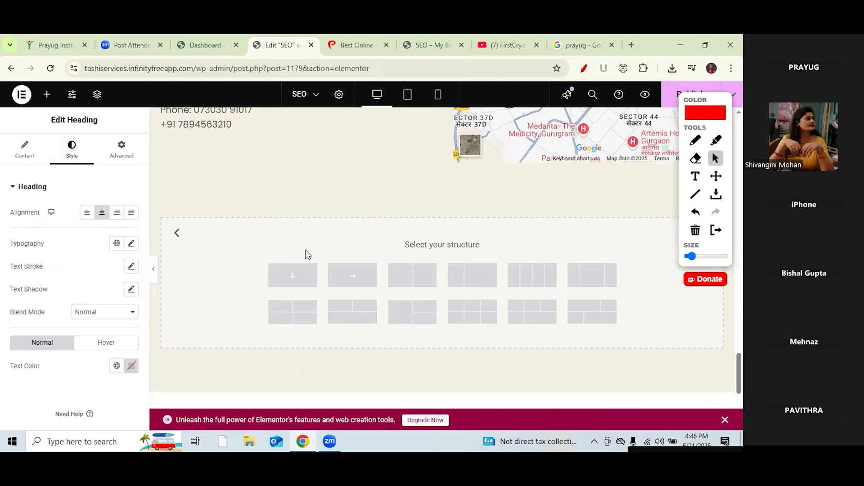
{"action": "left_click", "coordinate": [293, 276]}
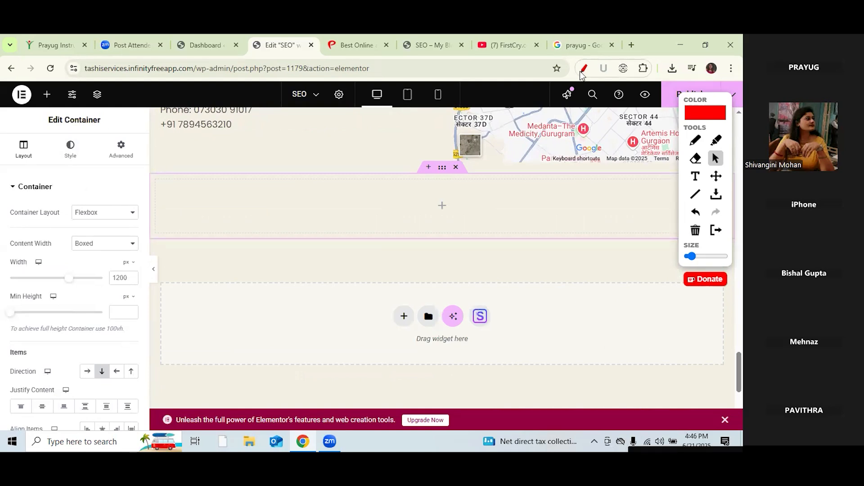
Step: Drag a Spacer widget into the new container and clear its height value
{"action": "left_click", "coordinate": [47, 95]}
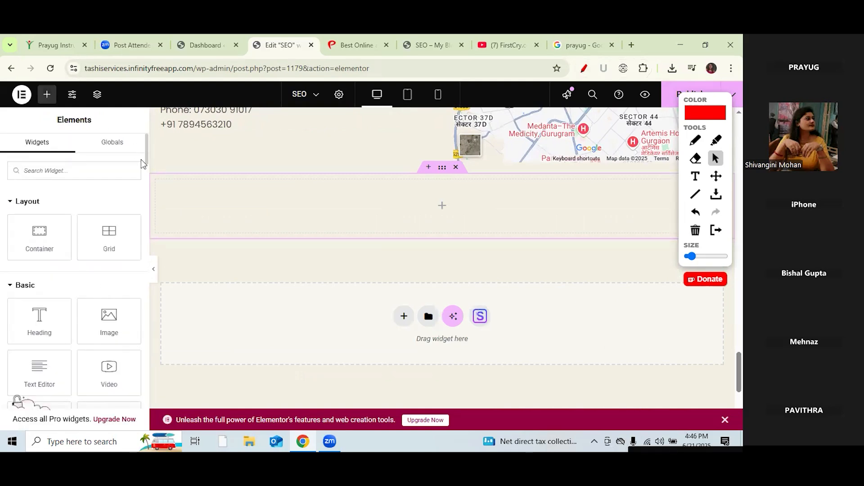
{"action": "scroll", "coordinate": [145, 170], "scroll_direction": "down", "scroll_amount": 3}
{"action": "left_click_drag", "start_coordinate": [39, 338], "coordinate": [413, 214]}
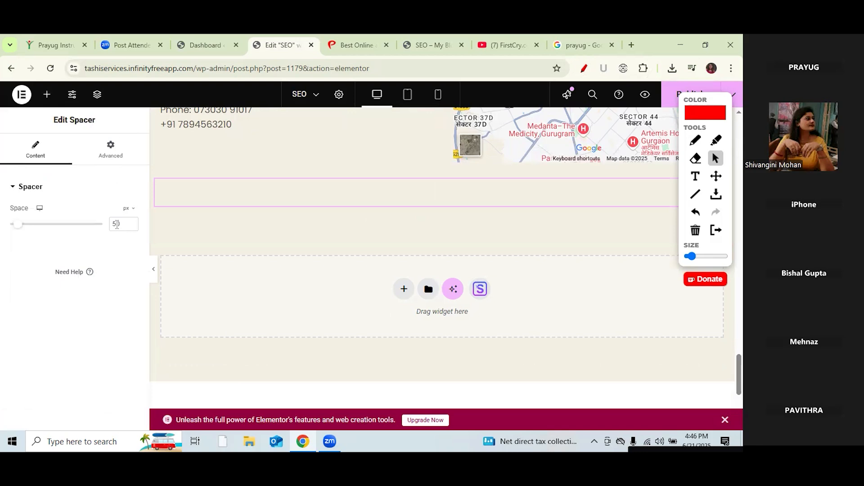
{"action": "key", "text": "Escape"}
{"action": "key", "text": "BackSpace"}
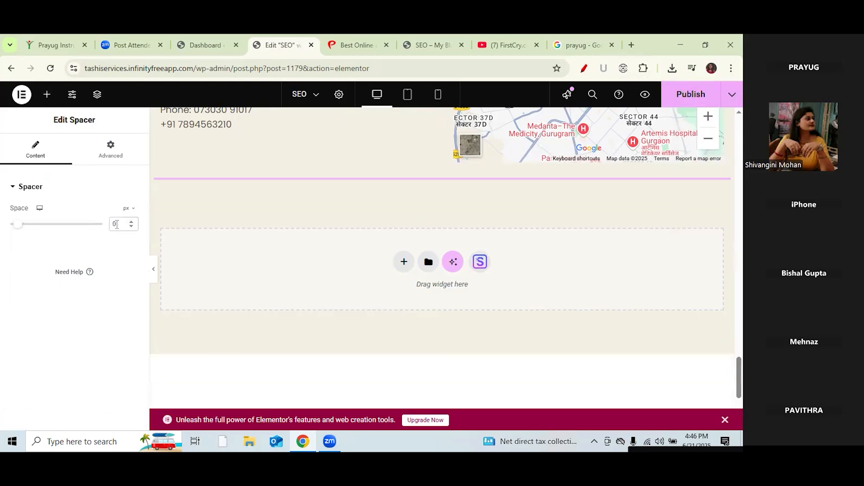
Step: Set the spacer height to 80 and add a two-column Flexbox container below it
{"action": "type", "text": "8"}
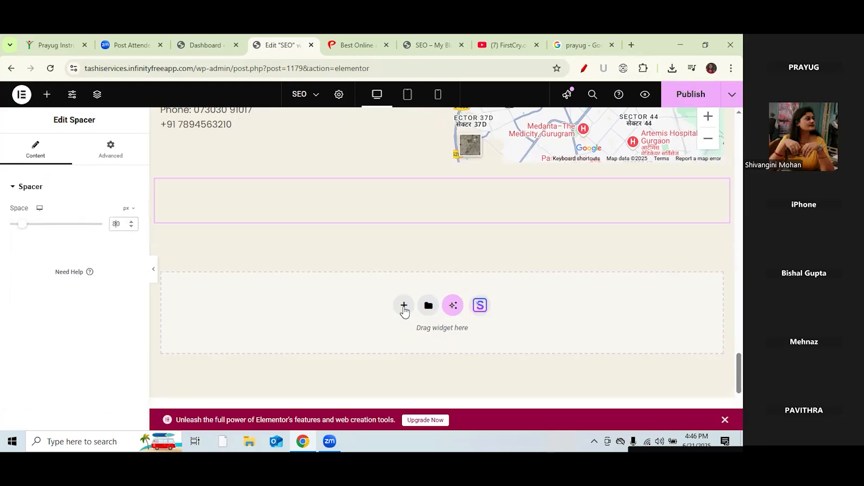
{"action": "left_click", "coordinate": [404, 306]}
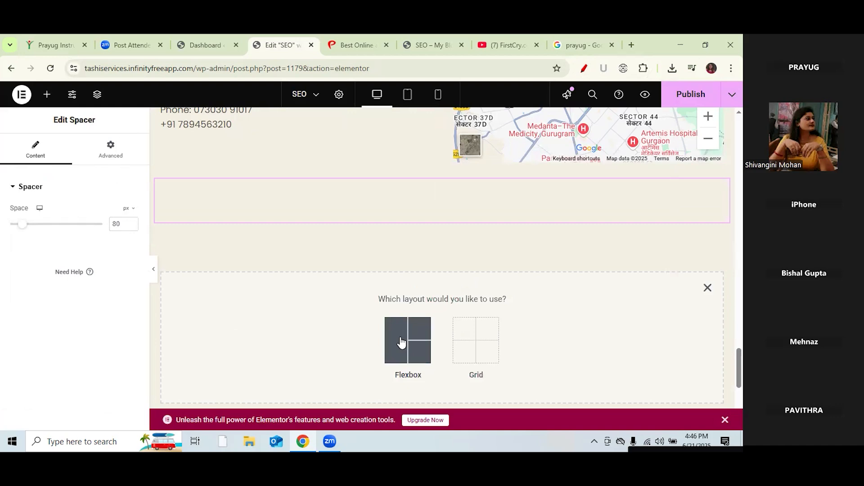
{"action": "left_click", "coordinate": [402, 342]}
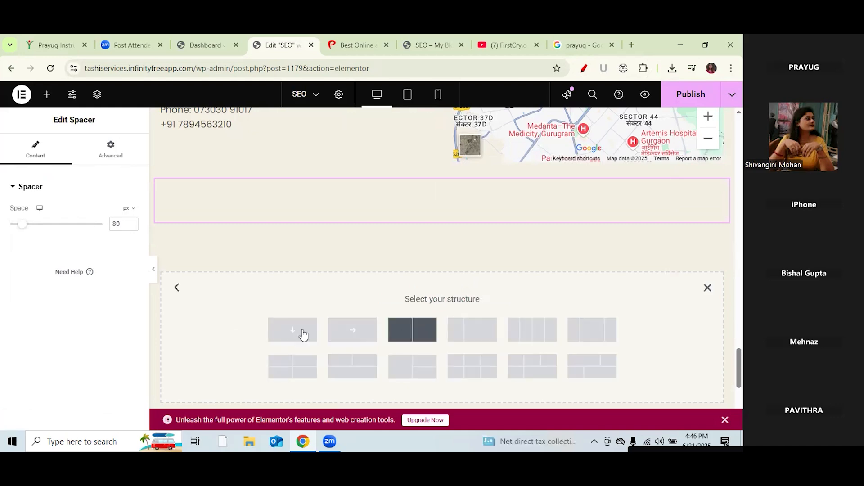
{"action": "left_click", "coordinate": [414, 331]}
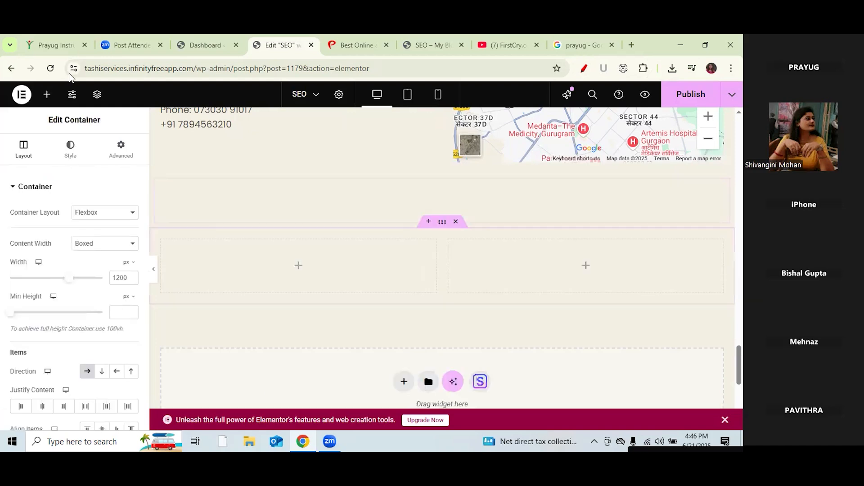
Step: Drag a Heading widget into the new container's left column
{"action": "left_click", "coordinate": [48, 95]}
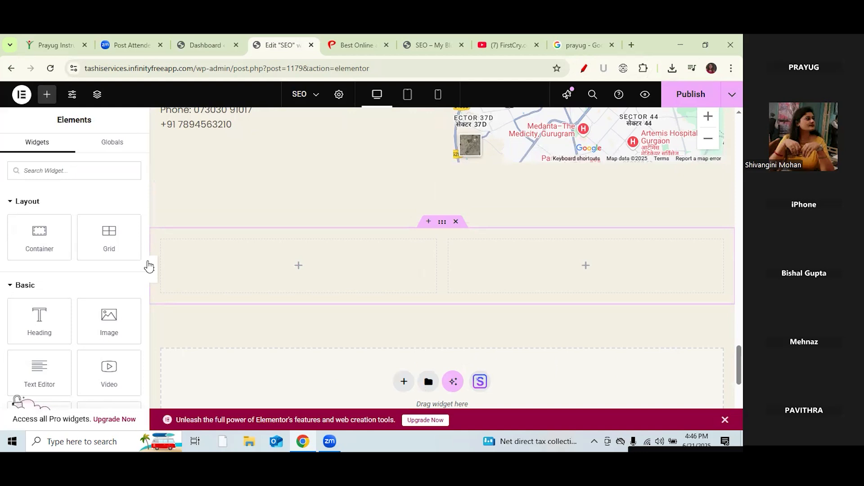
{"action": "mouse_move", "coordinate": [47, 323]}
{"action": "left_mouse_down"}
{"action": "mouse_move", "coordinate": [226, 248]}
{"action": "mouse_move", "coordinate": [299, 252]}
{"action": "mouse_move", "coordinate": [301, 271]}
{"action": "left_mouse_up"}
{"action": "left_click_drag", "start_coordinate": [53, 329], "coordinate": [287, 263]}
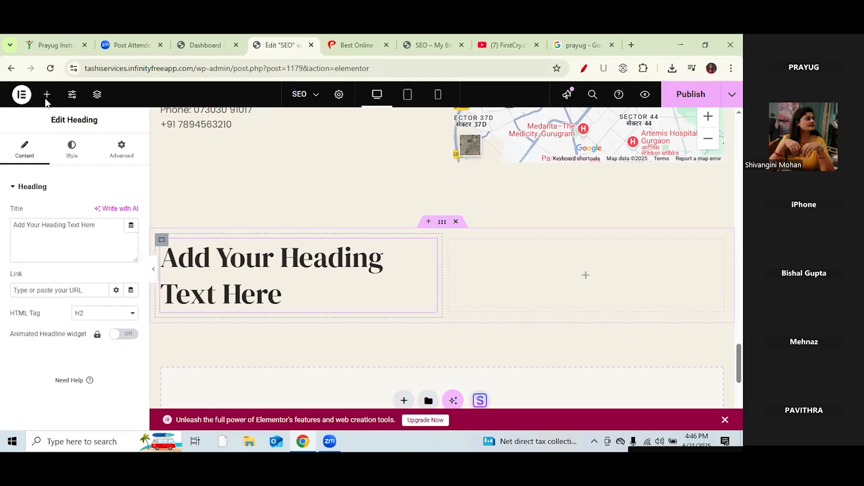
Step: Delete the left-column heading, drop a Heading in the right column, and add a Text Editor beneath it
{"action": "right_click", "coordinate": [263, 289]}
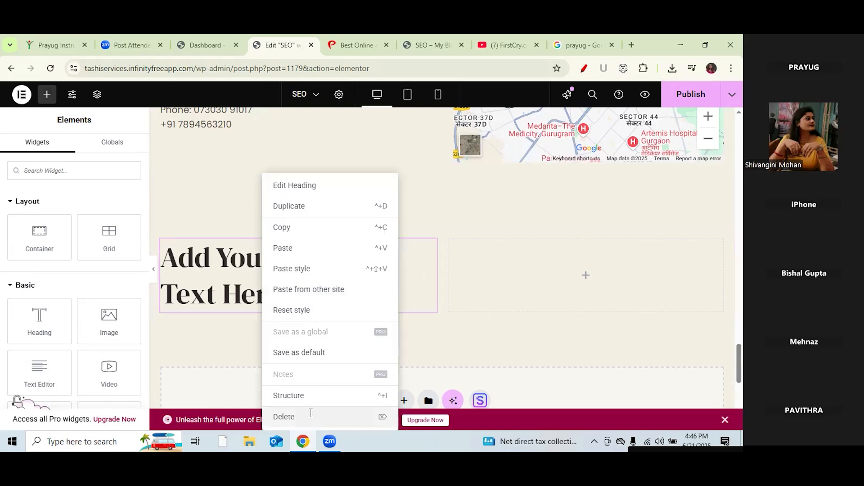
{"action": "left_click", "coordinate": [311, 413]}
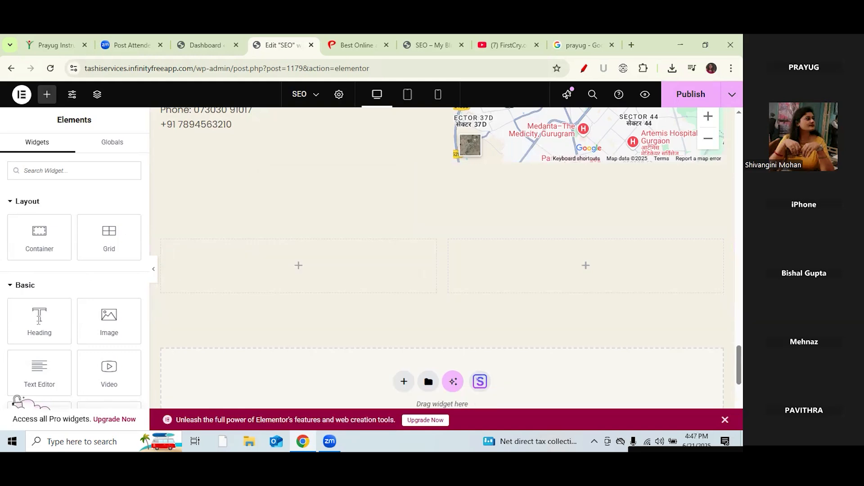
{"action": "left_click_drag", "start_coordinate": [52, 317], "coordinate": [582, 265]}
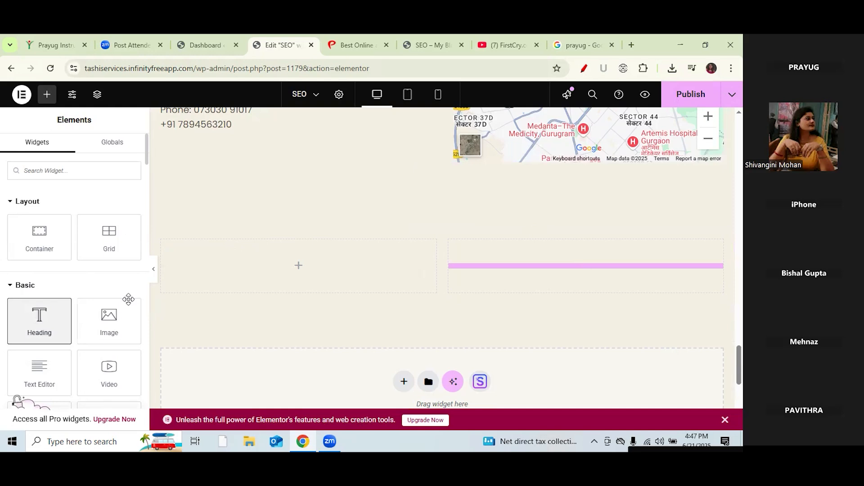
{"action": "left_click", "coordinate": [48, 96]}
{"action": "left_click_drag", "start_coordinate": [39, 373], "coordinate": [548, 316]}
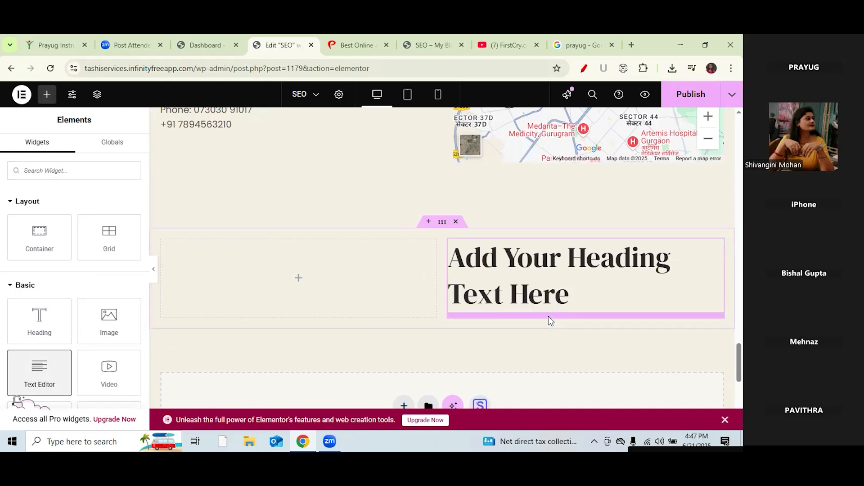
{"action": "right_click", "coordinate": [359, 39]}
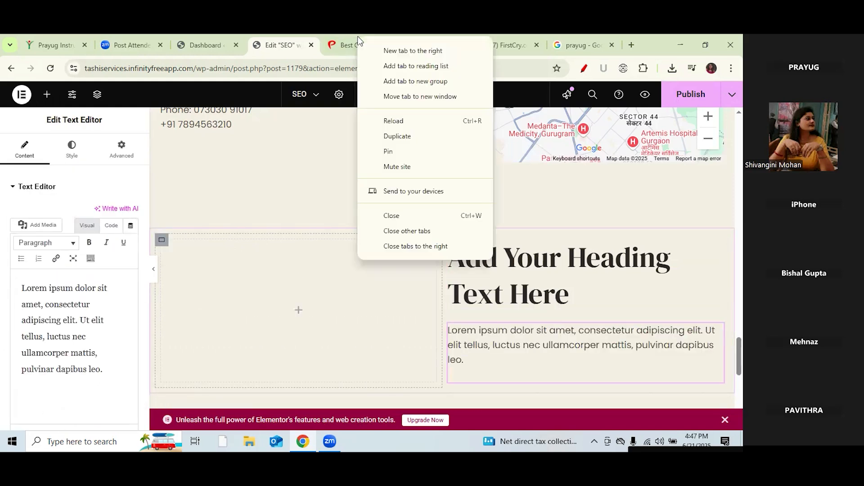
Step: Highlight the 'Stay Ahead with the Skills of Tomorrow' heading on the Prayug homepage, then return to the SEO editor
{"action": "key", "text": "Escape"}
{"action": "left_click", "coordinate": [335, 48]}
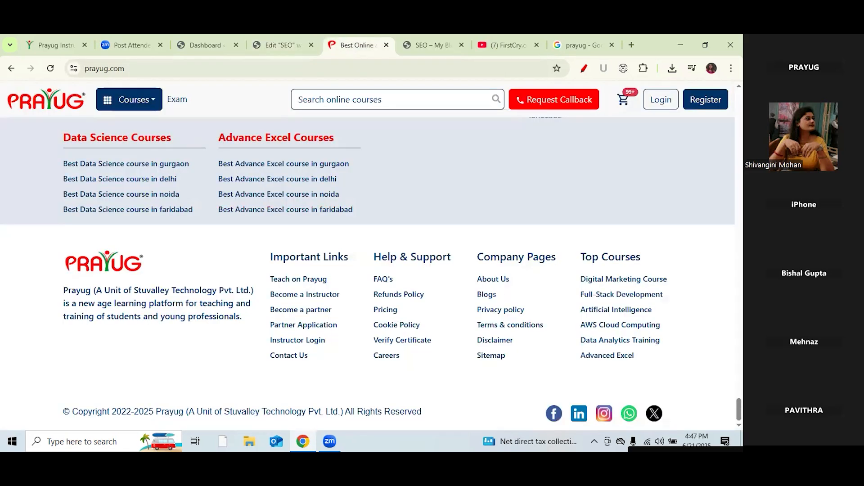
{"action": "scroll", "coordinate": [368, 253], "scroll_direction": "up", "scroll_amount": 3}
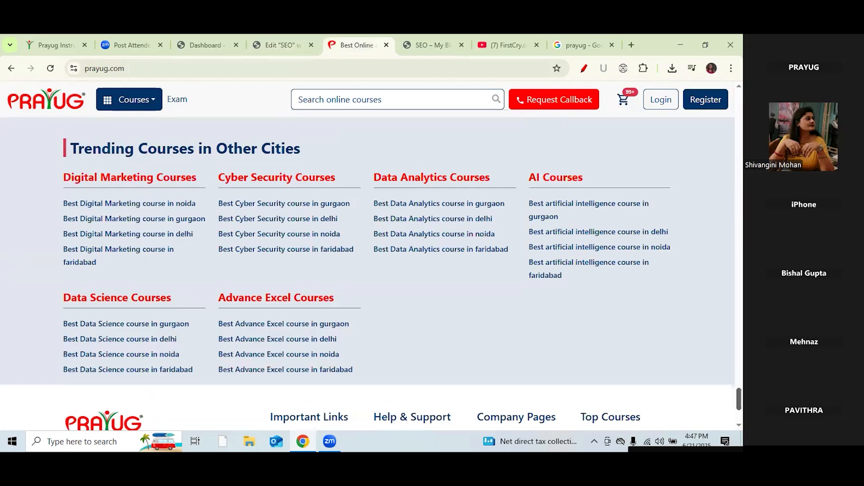
{"action": "scroll", "coordinate": [367, 270], "scroll_direction": "up", "scroll_amount": 5}
{"action": "scroll", "coordinate": [367, 270], "scroll_direction": "up", "scroll_amount": 4}
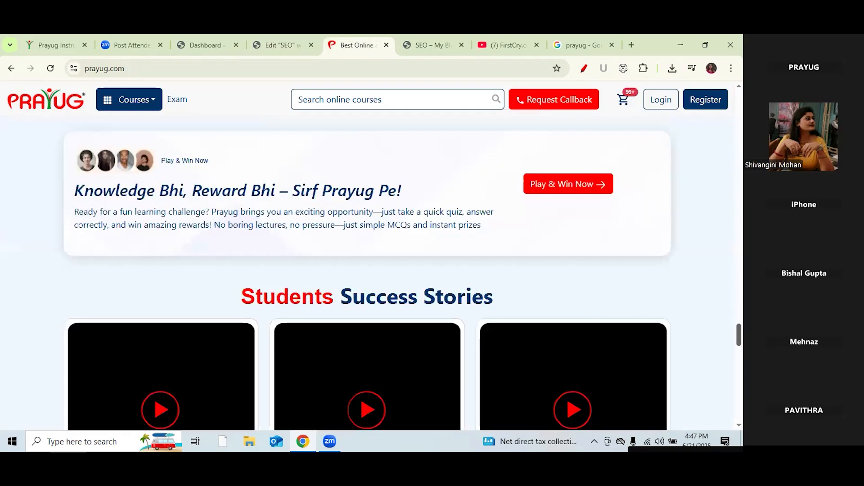
{"action": "scroll", "coordinate": [368, 270], "scroll_direction": "up", "scroll_amount": 2}
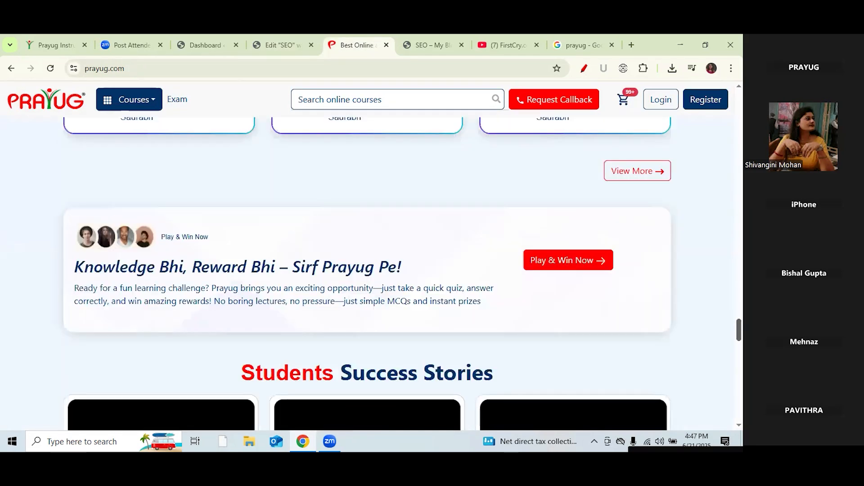
{"action": "scroll", "coordinate": [367, 270], "scroll_direction": "up", "scroll_amount": 5}
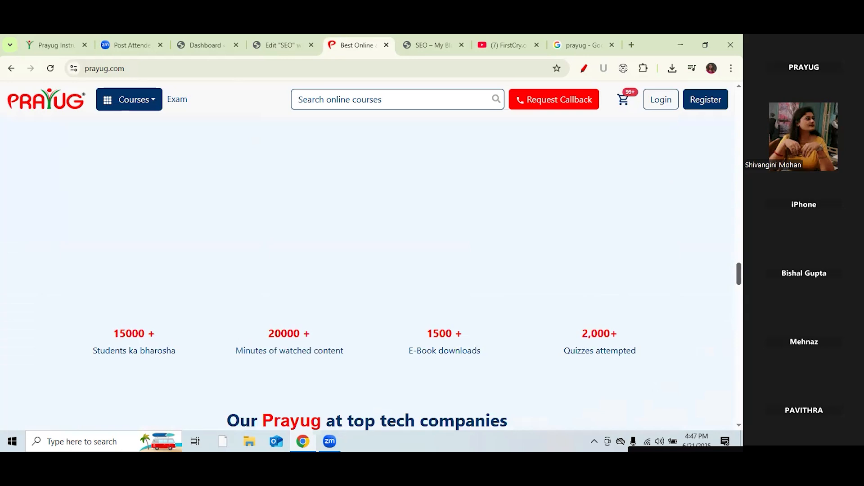
{"action": "scroll", "coordinate": [367, 270], "scroll_direction": "down", "scroll_amount": 3}
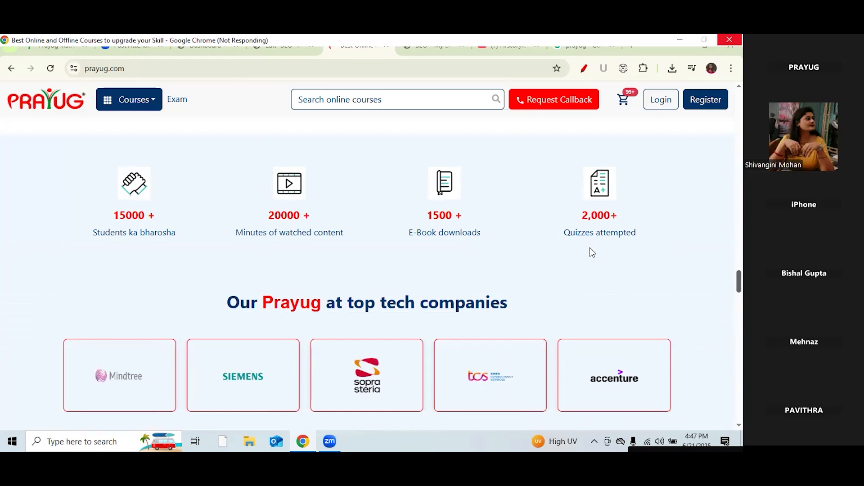
{"action": "scroll", "coordinate": [592, 252], "scroll_direction": "up", "scroll_amount": 5}
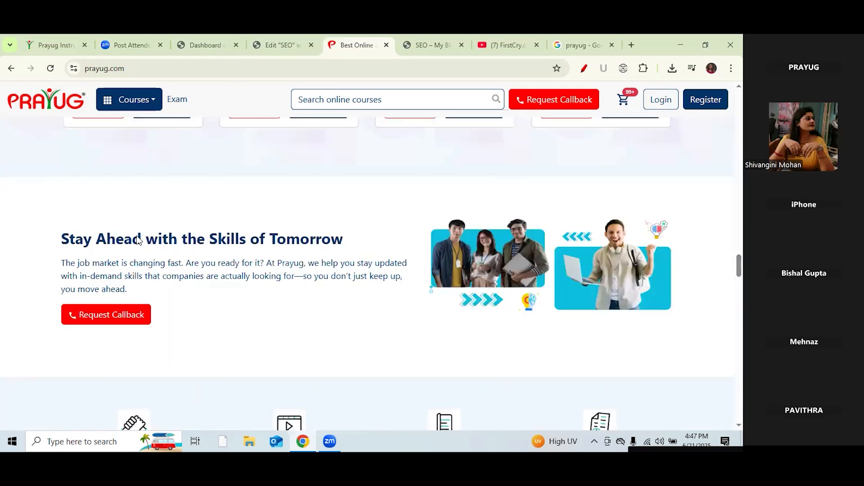
{"action": "left_click_drag", "start_coordinate": [62, 239], "coordinate": [353, 241]}
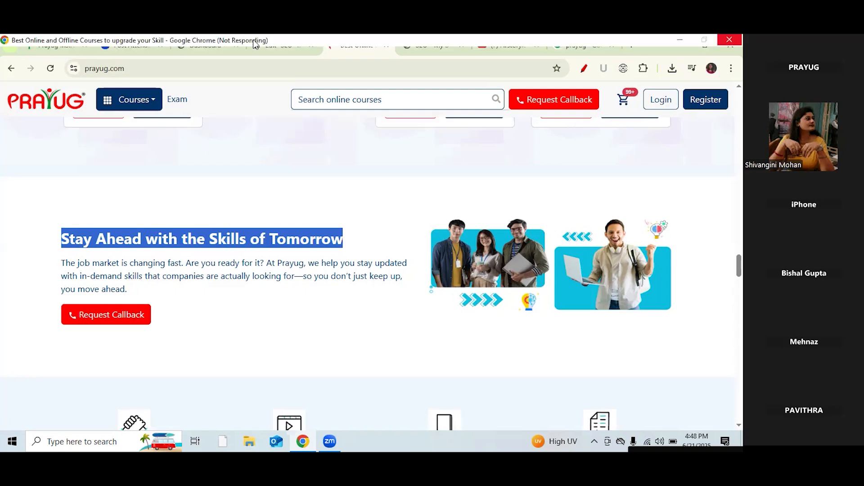
{"action": "left_click", "coordinate": [255, 43]}
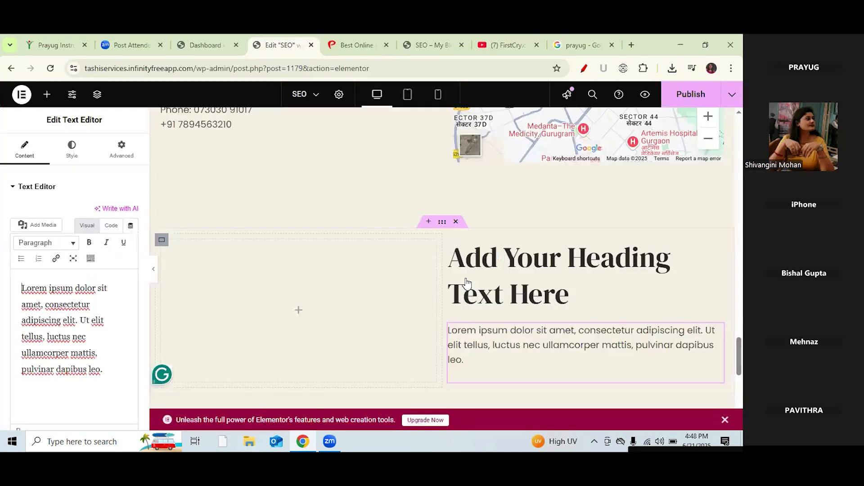
Step: Replace the placeholder heading with 'Stay Ahead with the Skills of Tomorrow' and make it H4
{"action": "left_click", "coordinate": [475, 276]}
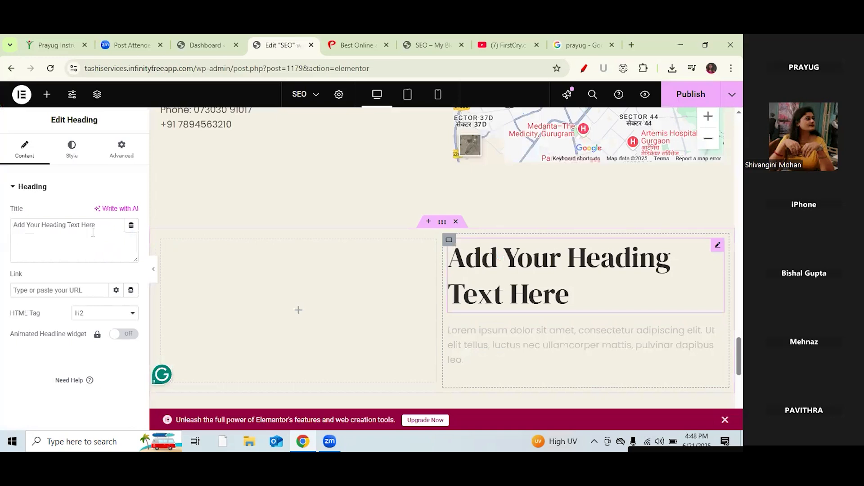
{"action": "left_click_drag", "start_coordinate": [96, 231], "coordinate": [9, 217]}
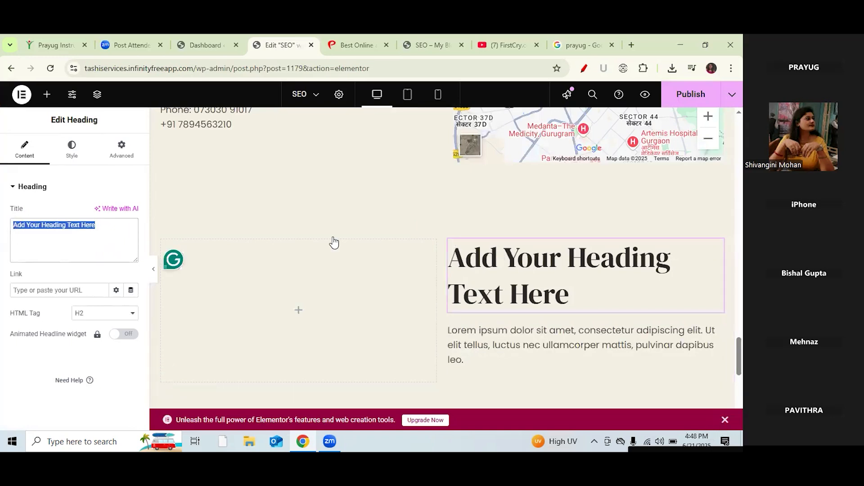
{"action": "type", "text": "Stay Ahead with the Skills of Tomorrow"}
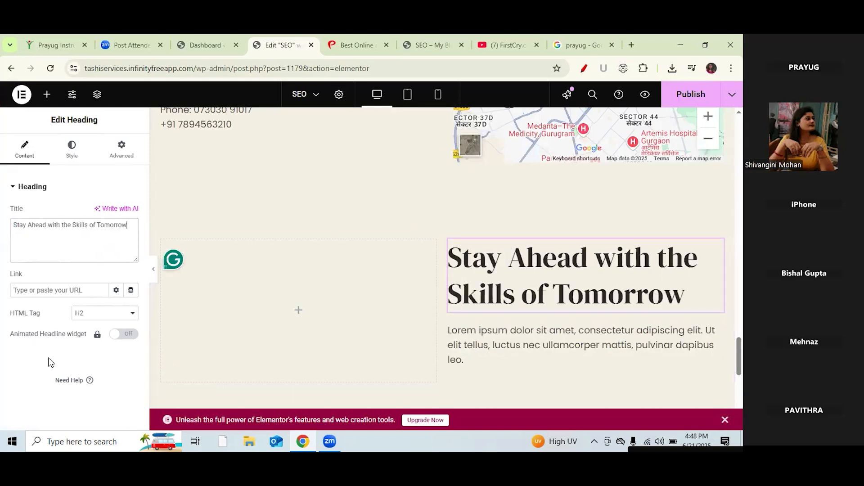
{"action": "left_click", "coordinate": [109, 313]}
{"action": "left_click", "coordinate": [101, 233]}
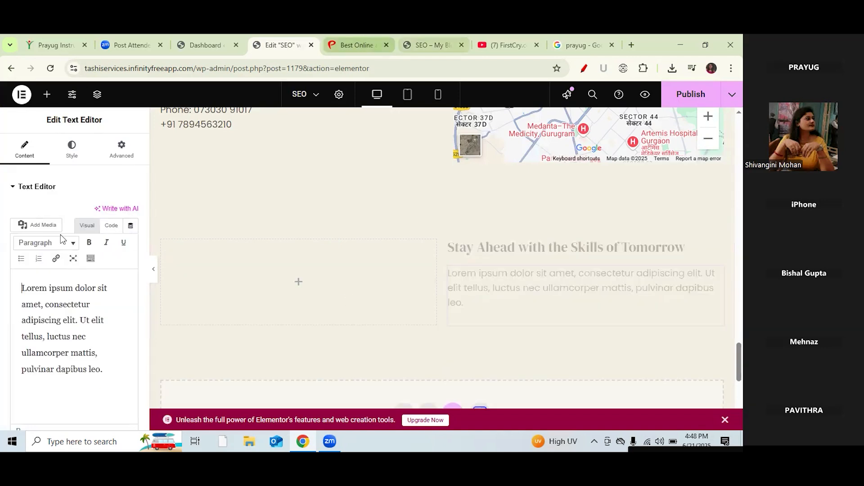
Step: Copy Prayug's job-market paragraph and paste it over the Lorem ipsum text
{"action": "left_click", "coordinate": [360, 43]}
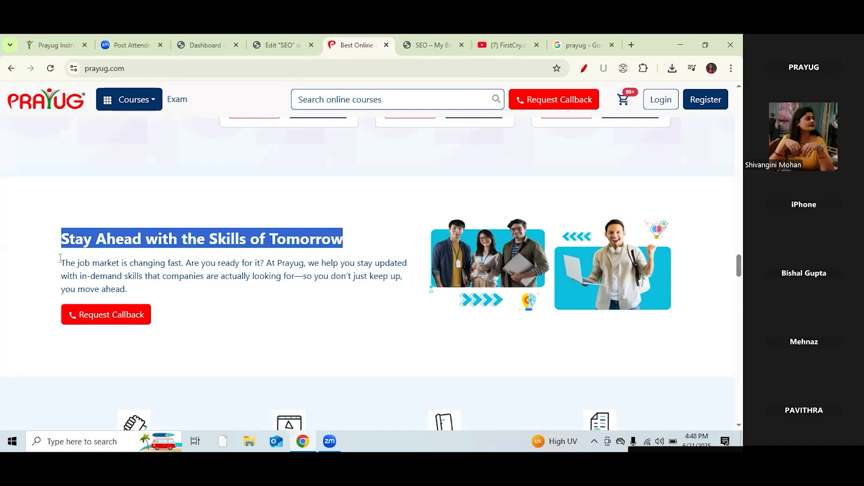
{"action": "triple_click", "coordinate": [60, 259]}
{"action": "key", "text": "ctrl+c"}
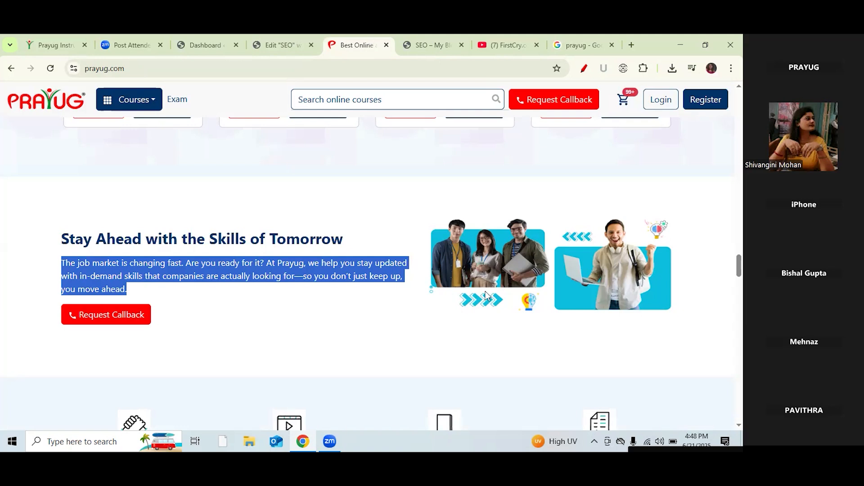
{"action": "key", "text": "ctrl+shift+Tab"}
{"action": "left_click_drag", "start_coordinate": [103, 369], "coordinate": [23, 287]}
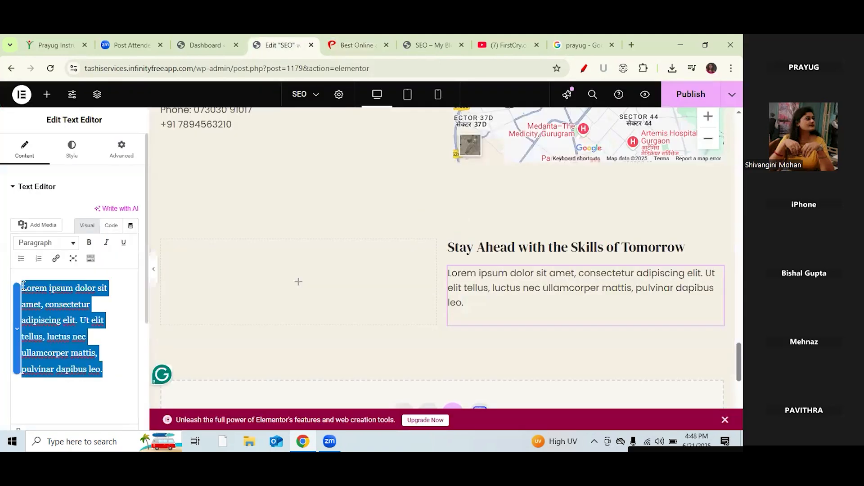
{"action": "key", "text": "ctrl+v"}
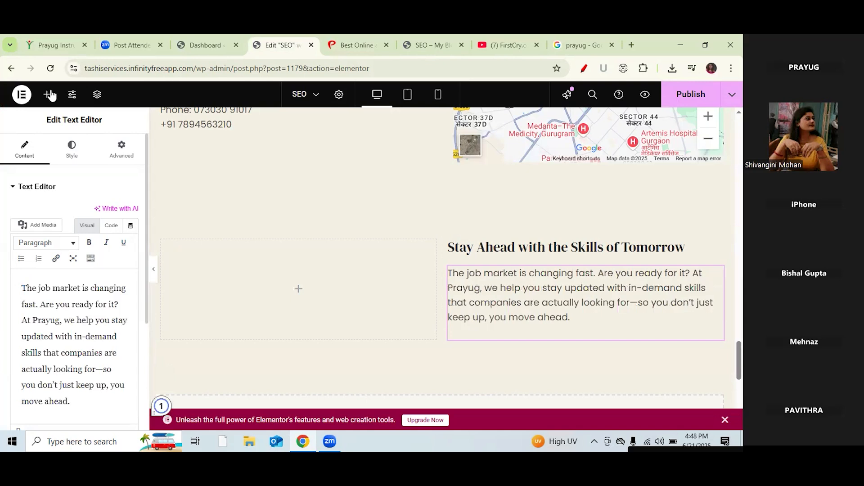
{"action": "left_click", "coordinate": [47, 94]}
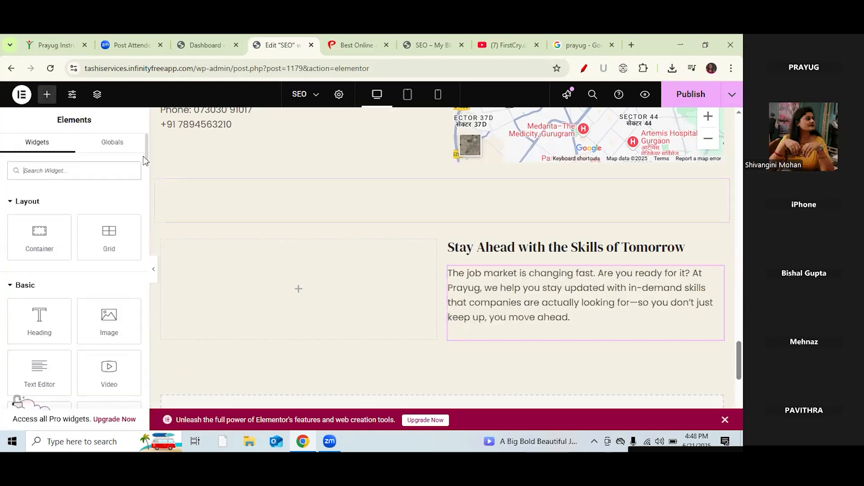
Step: Drop a WPForms widget into the empty left column and select Contact Form as its form
{"action": "left_click_drag", "start_coordinate": [145, 156], "coordinate": [144, 182]}
{"action": "left_click_drag", "start_coordinate": [110, 267], "coordinate": [279, 287]}
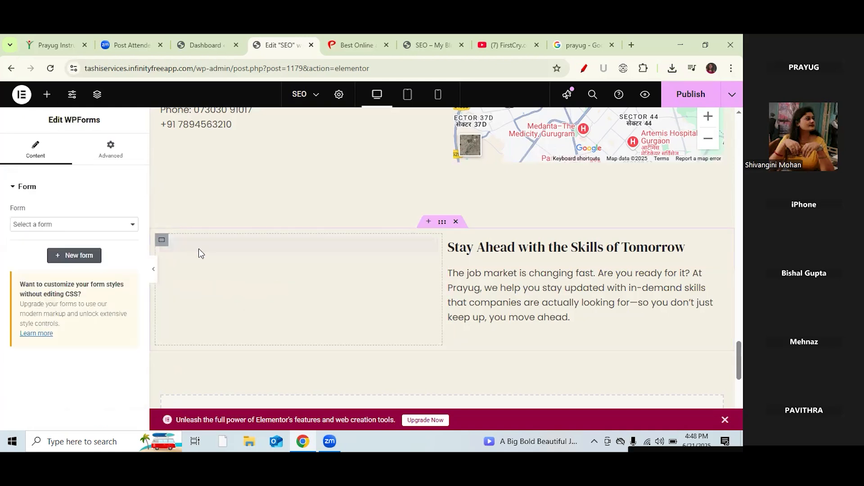
{"action": "left_click", "coordinate": [129, 224]}
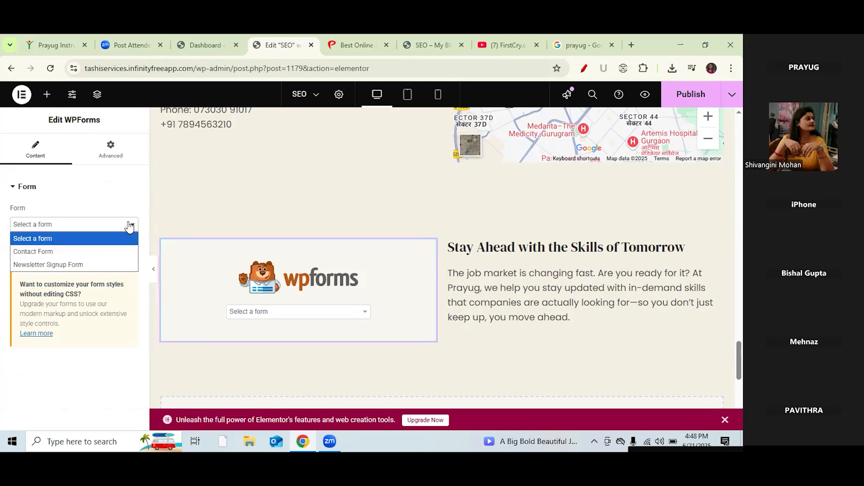
{"action": "left_click", "coordinate": [49, 254]}
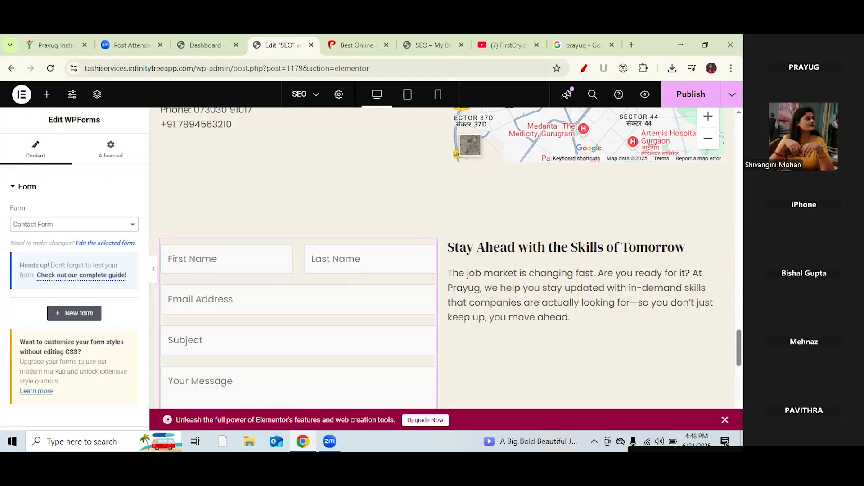
{"action": "scroll", "coordinate": [441, 258], "scroll_direction": "down", "scroll_amount": 2}
{"action": "scroll", "coordinate": [441, 257], "scroll_direction": "up", "scroll_amount": 1}
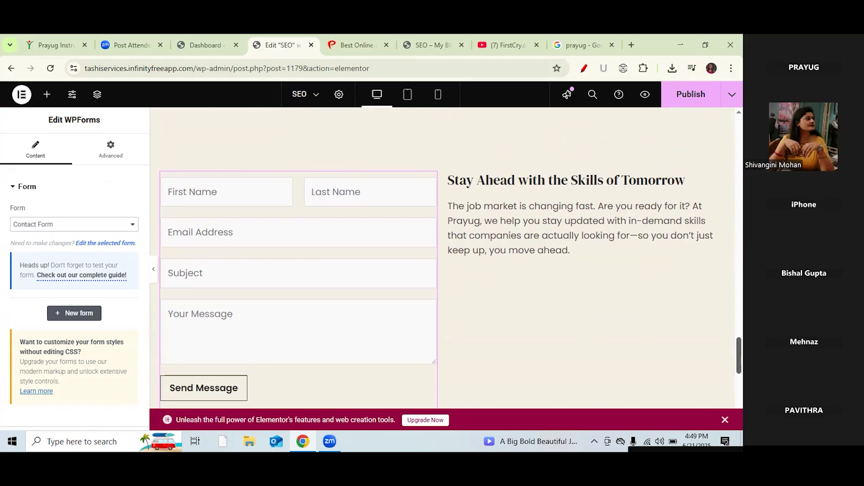
{"action": "left_click", "coordinate": [133, 228]}
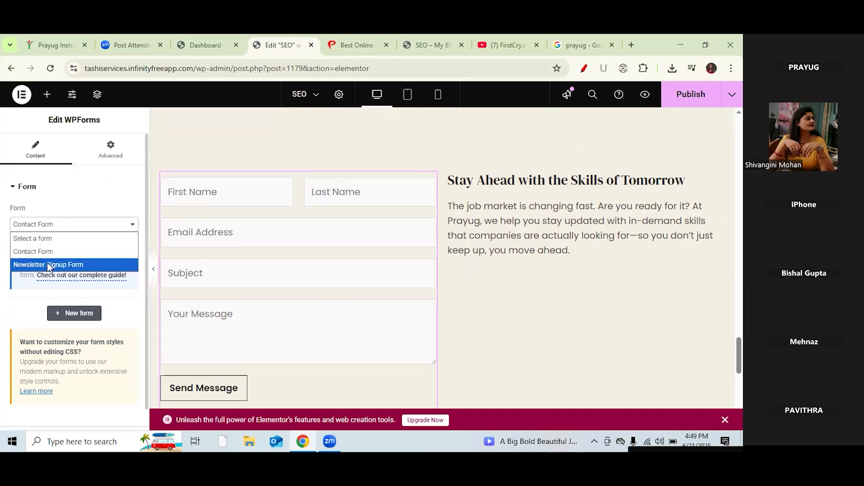
Step: Start a new form, close the Google search and FirstCry tabs, then exit the WPForms setup
{"action": "left_click", "coordinate": [79, 314]}
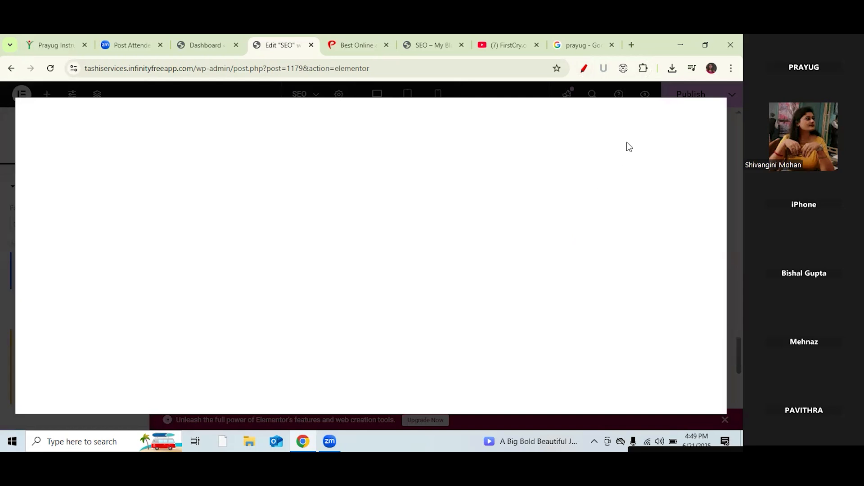
{"action": "left_click", "coordinate": [612, 45]}
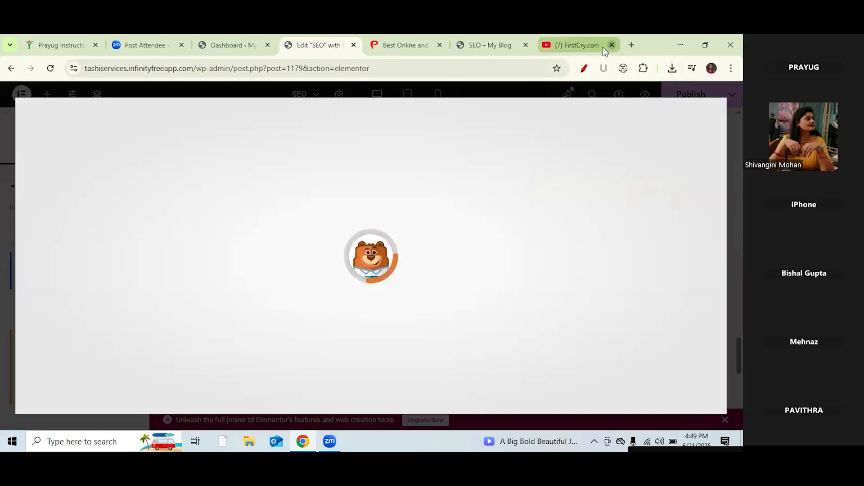
{"action": "left_click", "coordinate": [612, 45]}
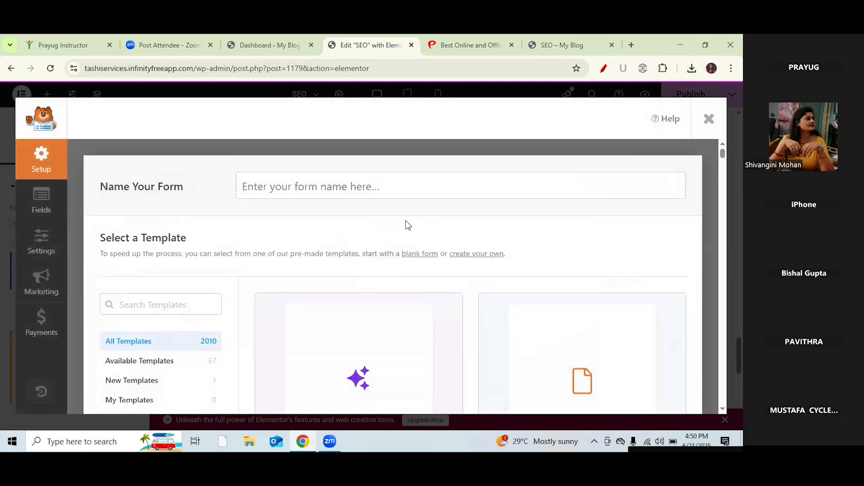
{"action": "left_click", "coordinate": [709, 120]}
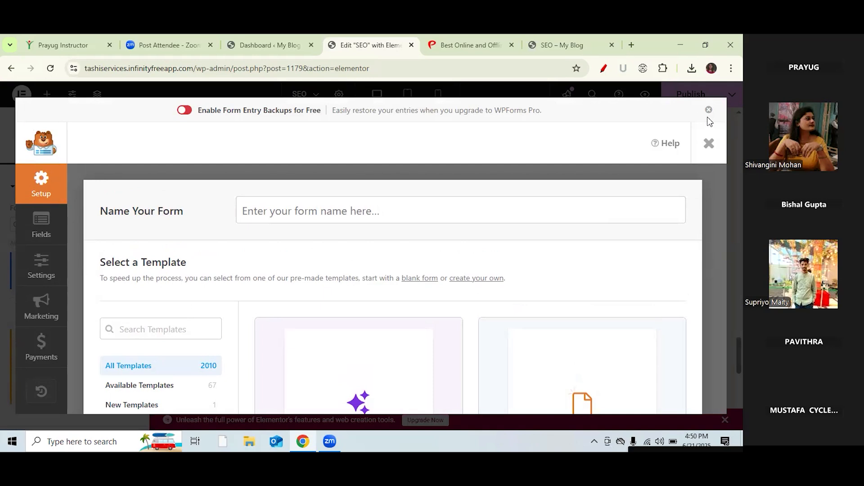
{"action": "left_click", "coordinate": [709, 145]}
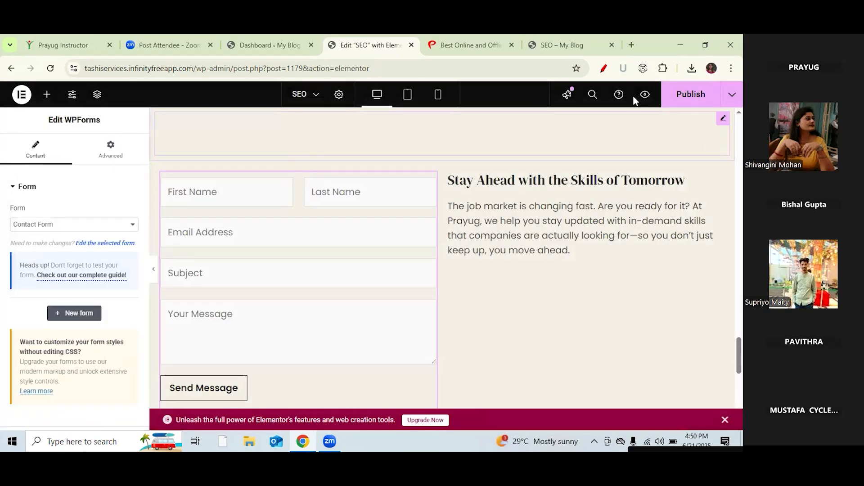
Step: Annotate the New form option, clear the marks, and open a new WPForms form setup
{"action": "left_click", "coordinate": [602, 72]}
{"action": "left_click_drag", "start_coordinate": [154, 213], "coordinate": [188, 191]}
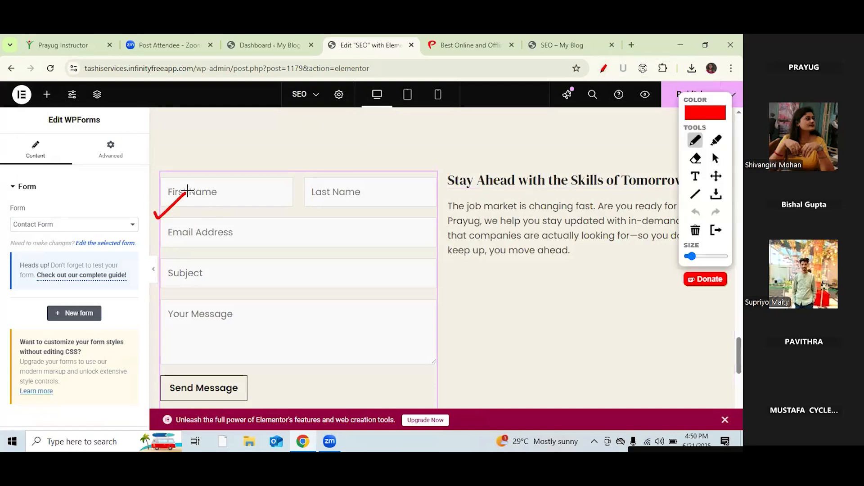
{"action": "mouse_move", "coordinate": [112, 309]}
{"action": "left_mouse_down"}
{"action": "mouse_move", "coordinate": [74, 295]}
{"action": "mouse_move", "coordinate": [43, 298]}
{"action": "mouse_move", "coordinate": [40, 326]}
{"action": "mouse_move", "coordinate": [96, 335]}
{"action": "mouse_move", "coordinate": [111, 307]}
{"action": "left_mouse_up"}
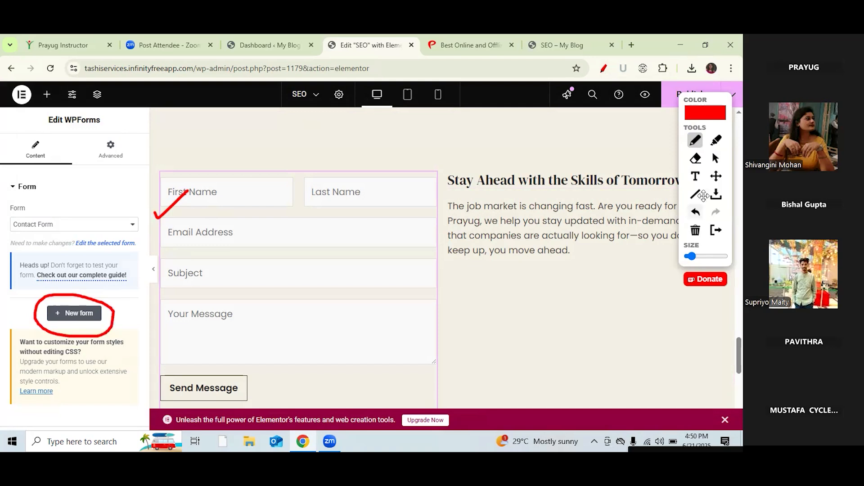
{"action": "left_click", "coordinate": [716, 158]}
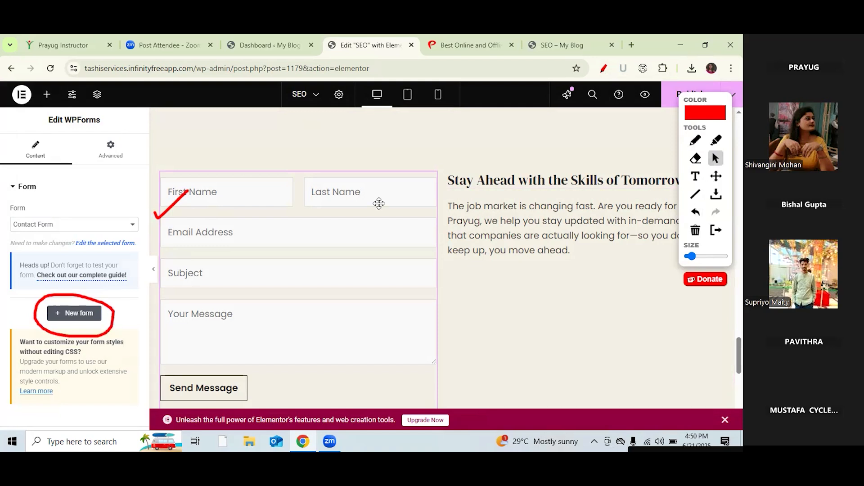
{"action": "left_click", "coordinate": [79, 318]}
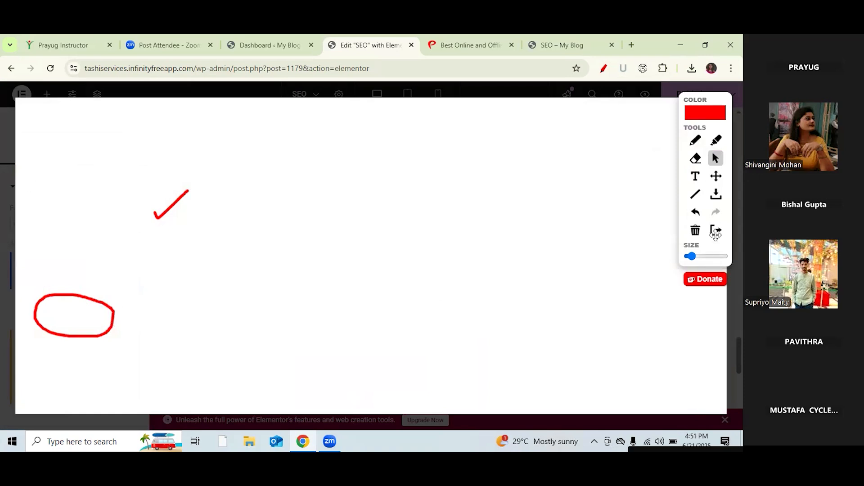
{"action": "left_click", "coordinate": [694, 231]}
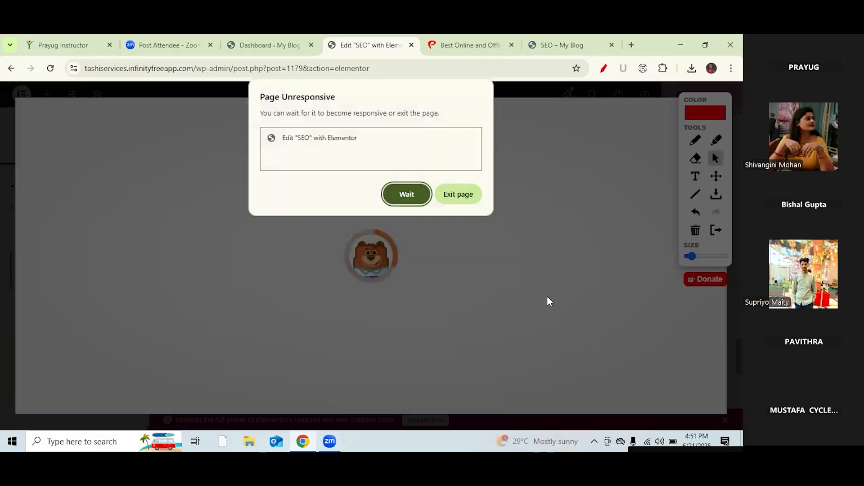
{"action": "left_click", "coordinate": [408, 197]}
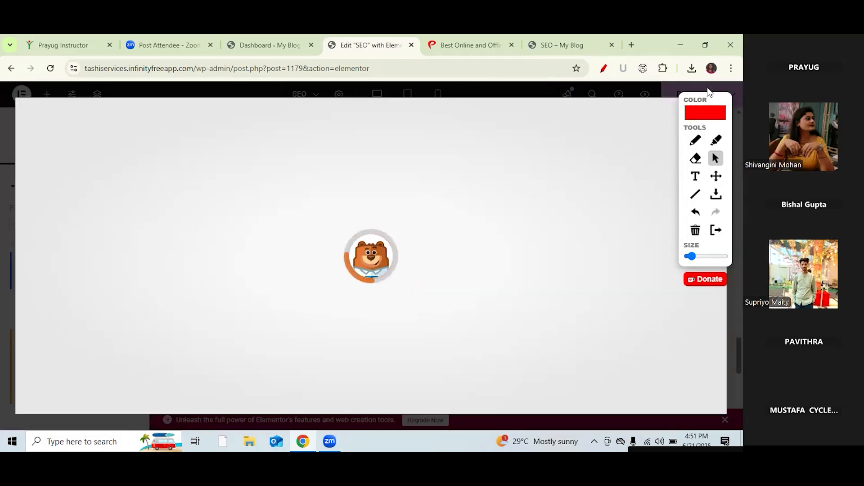
{"action": "left_click_drag", "start_coordinate": [712, 96], "coordinate": [630, 83]}
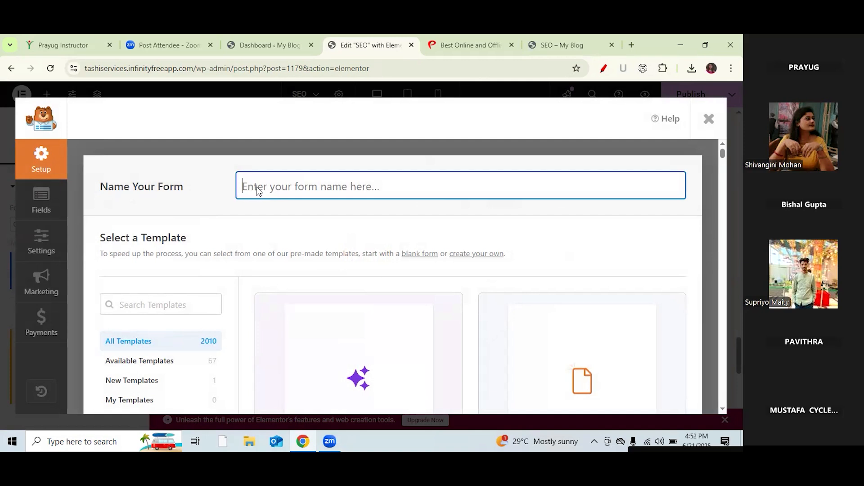
Step: Hide the annotation toolbox, close the WPForms setup without saving, and publish the SEO page
{"action": "type", "text": "s"}
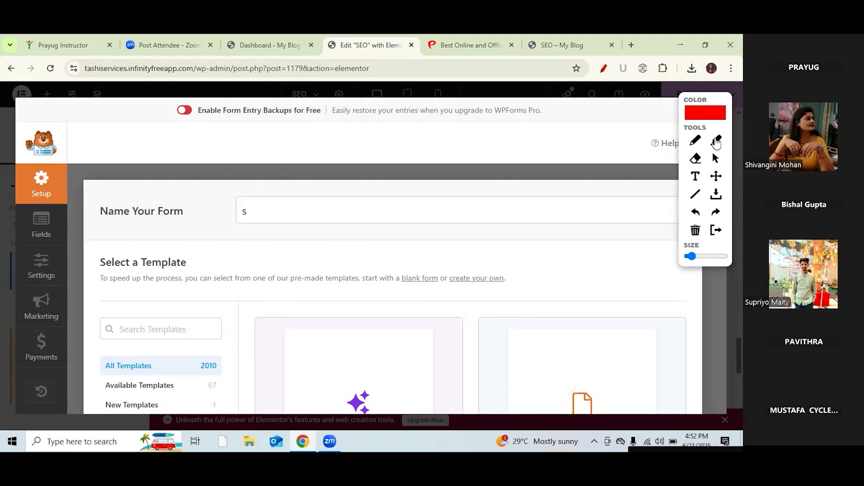
{"action": "left_click_drag", "start_coordinate": [711, 98], "coordinate": [709, 186]}
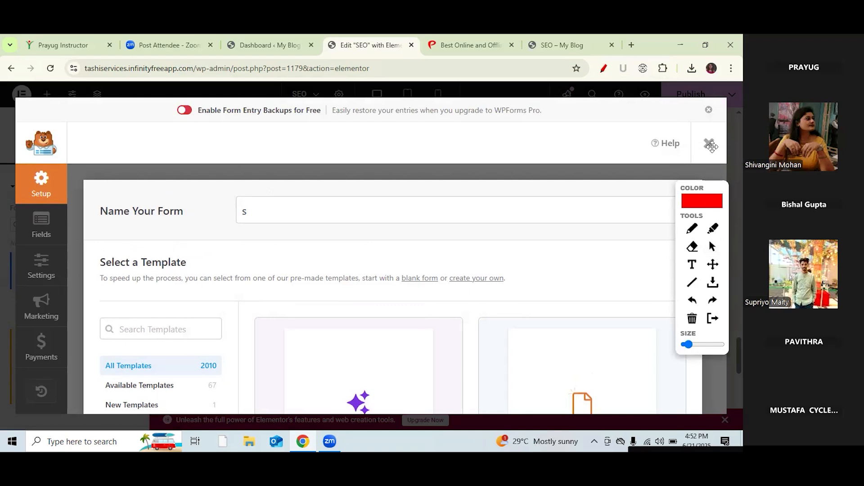
{"action": "left_click", "coordinate": [603, 68]}
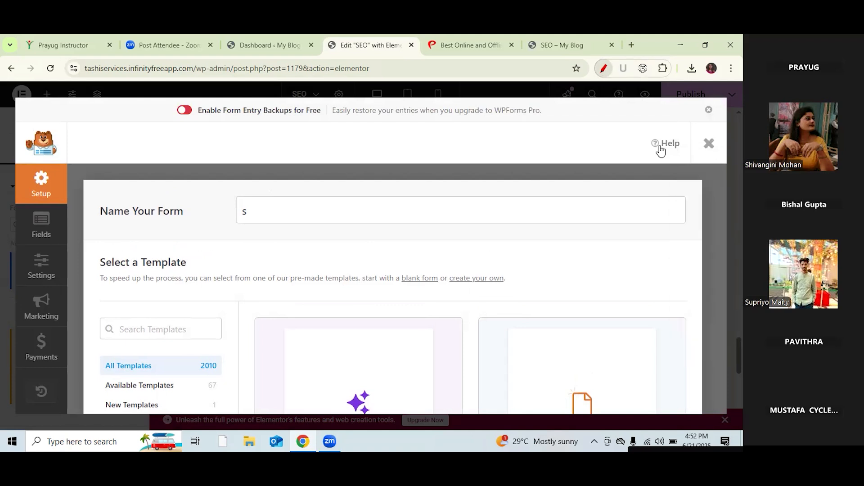
{"action": "left_click", "coordinate": [709, 145]}
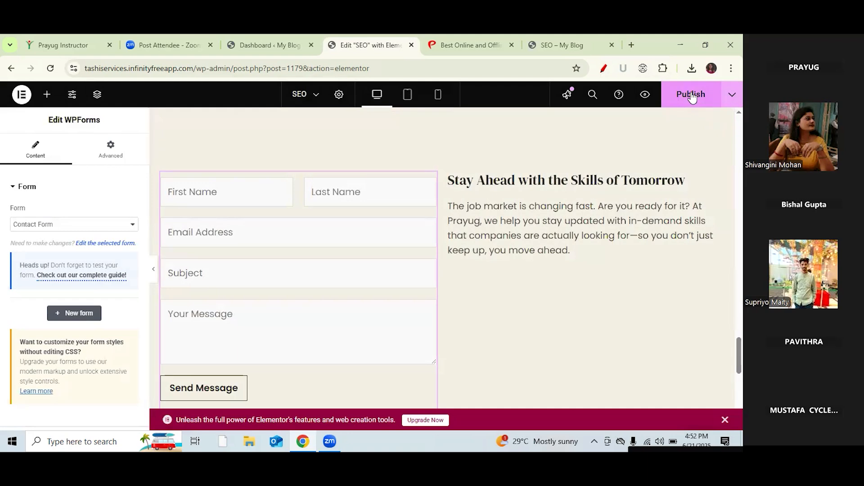
{"action": "left_click", "coordinate": [692, 96]}
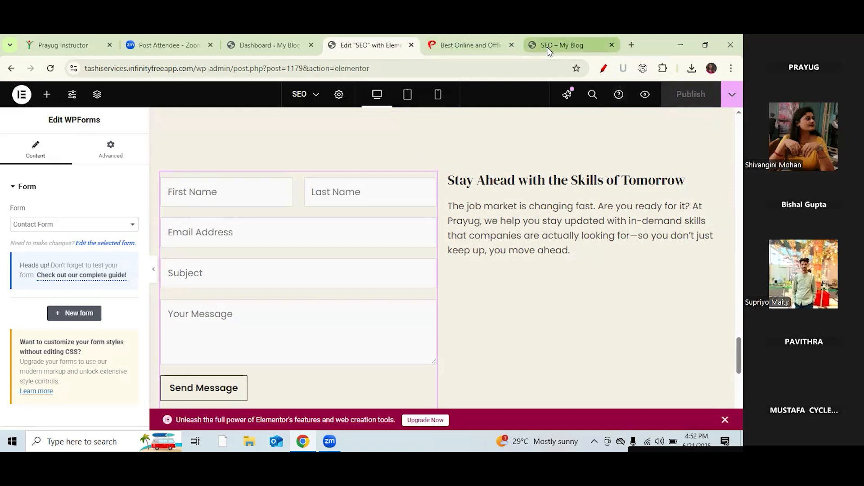
{"action": "left_click", "coordinate": [536, 50]}
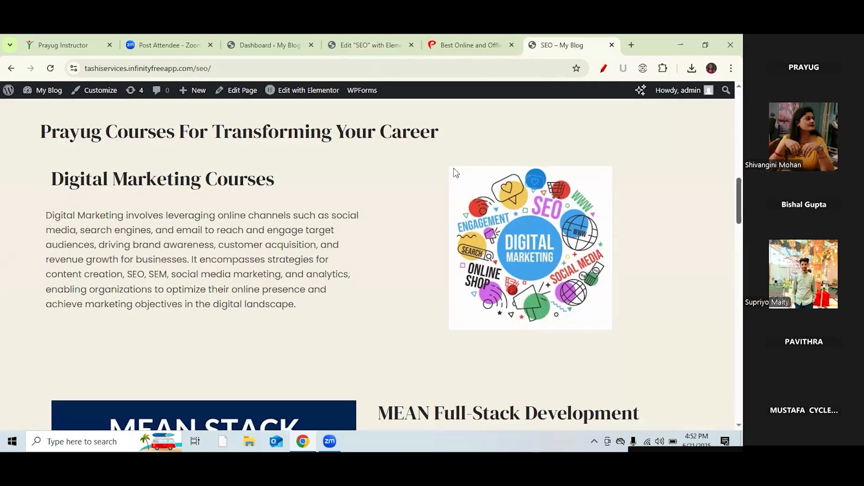
{"action": "left_click", "coordinate": [49, 68]}
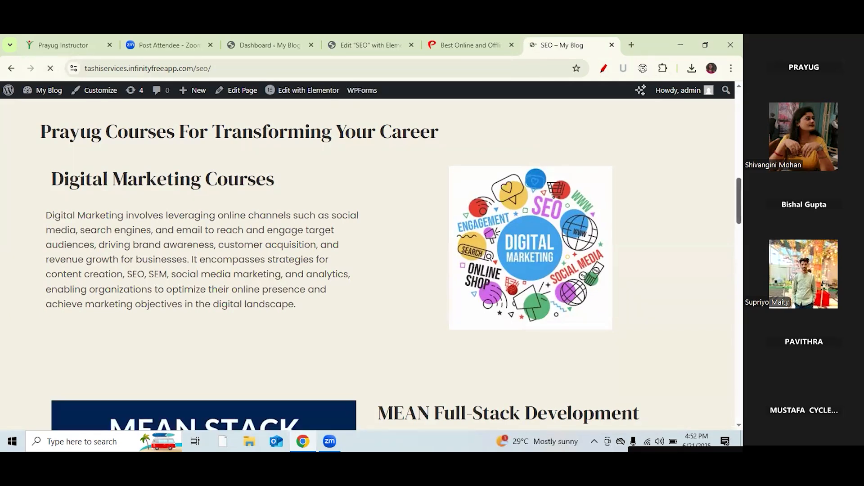
{"action": "scroll", "coordinate": [367, 255], "scroll_direction": "up", "scroll_amount": 11}
{"action": "scroll", "coordinate": [367, 256], "scroll_direction": "down", "scroll_amount": 12}
{"action": "scroll", "coordinate": [367, 256], "scroll_direction": "down", "scroll_amount": 20}
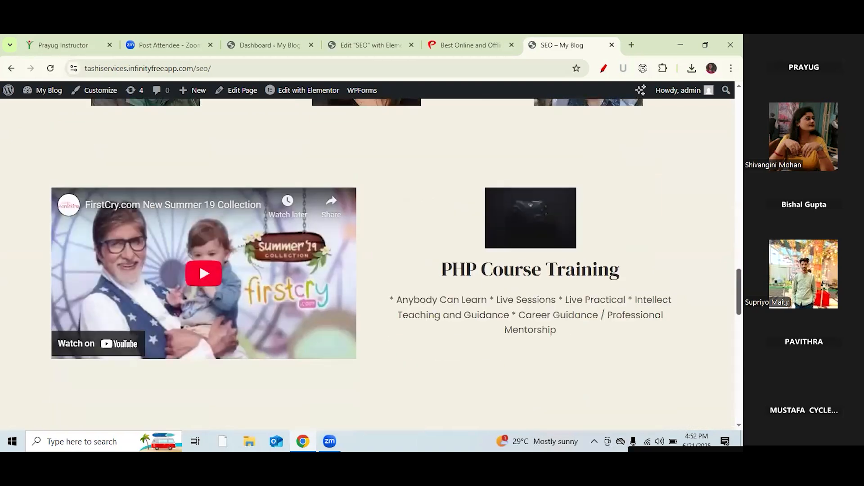
{"action": "scroll", "coordinate": [368, 255], "scroll_direction": "up", "scroll_amount": 2}
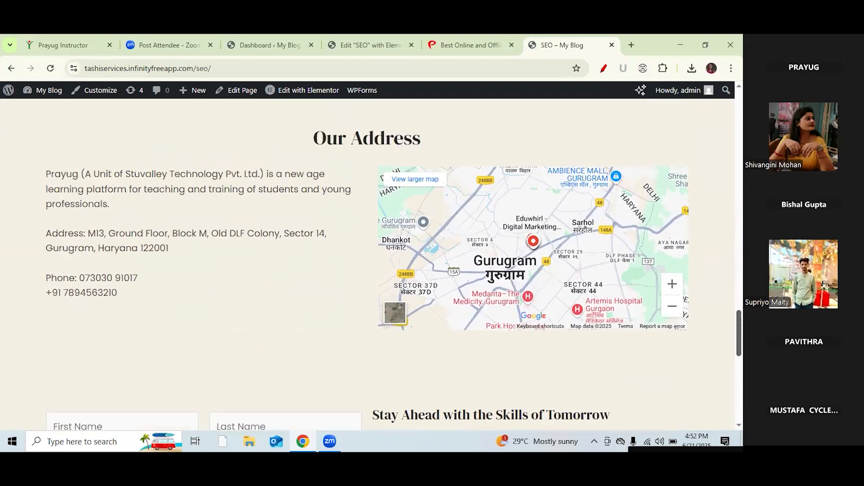
{"action": "scroll", "coordinate": [388, 269], "scroll_direction": "down", "scroll_amount": 4}
{"action": "scroll", "coordinate": [388, 269], "scroll_direction": "up", "scroll_amount": 3}
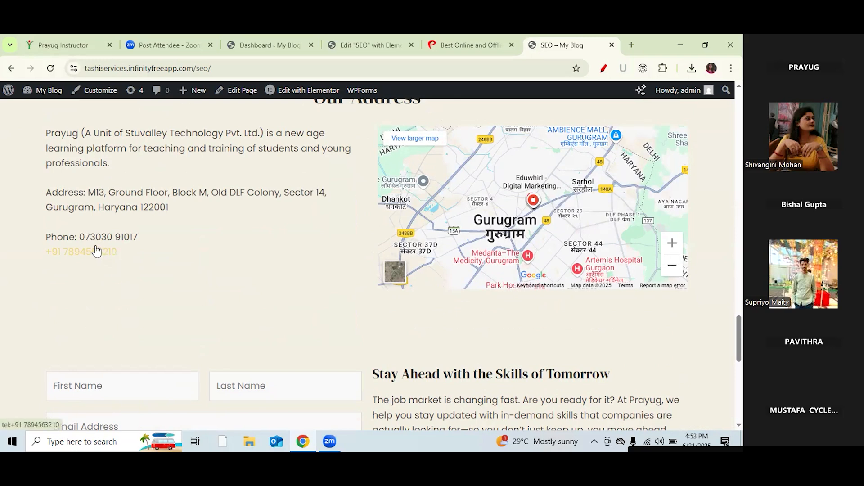
{"action": "scroll", "coordinate": [637, 309], "scroll_direction": "down", "scroll_amount": 6}
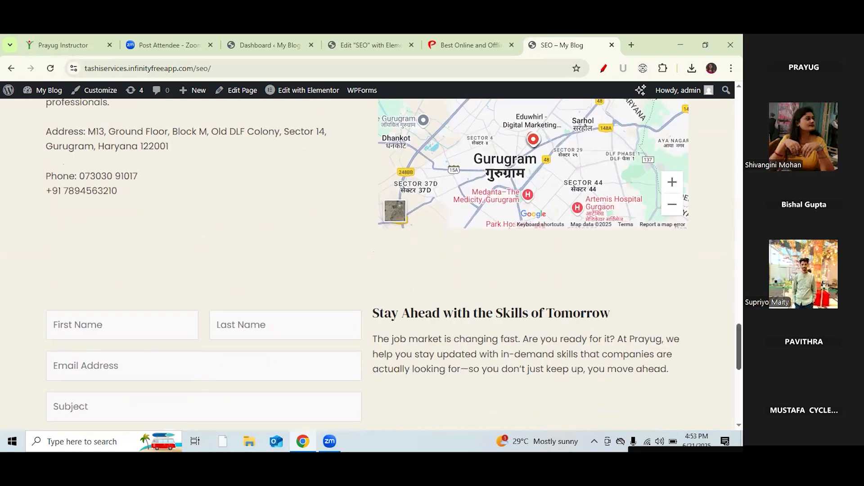
{"action": "scroll", "coordinate": [367, 261], "scroll_direction": "up", "scroll_amount": 2}
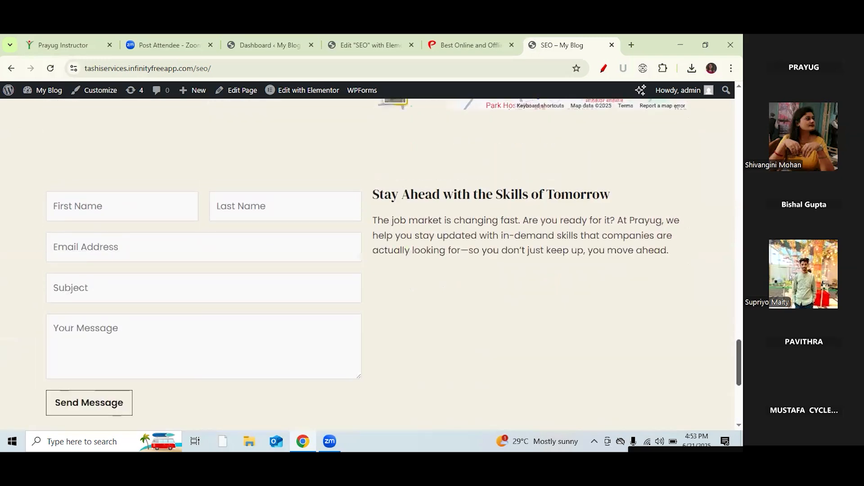
{"action": "scroll", "coordinate": [718, 254], "scroll_direction": "up", "scroll_amount": 20}
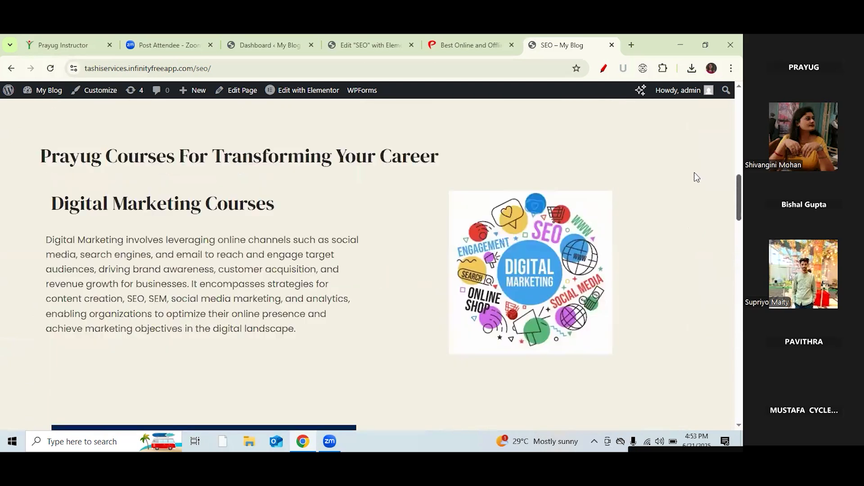
{"action": "scroll", "coordinate": [680, 121], "scroll_direction": "up", "scroll_amount": 5}
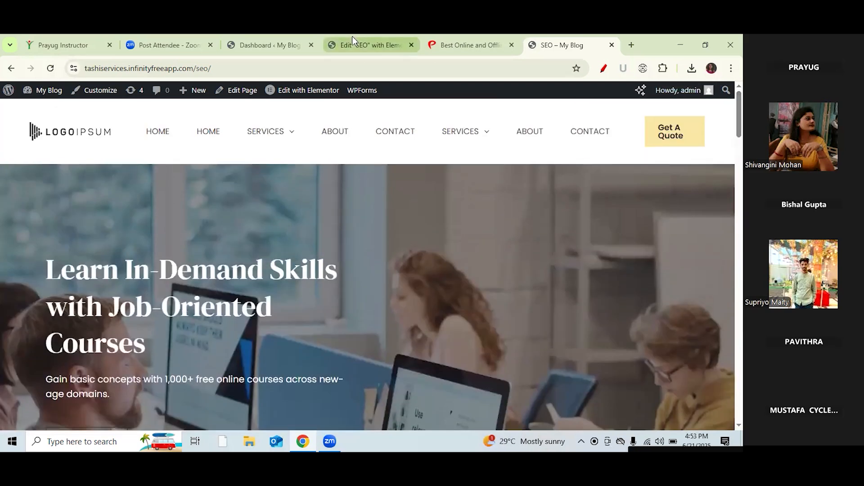
Step: Close the Prayug courses tab, review the live SEO page, and switch to the WordPress Dashboard
{"action": "left_click", "coordinate": [512, 44]}
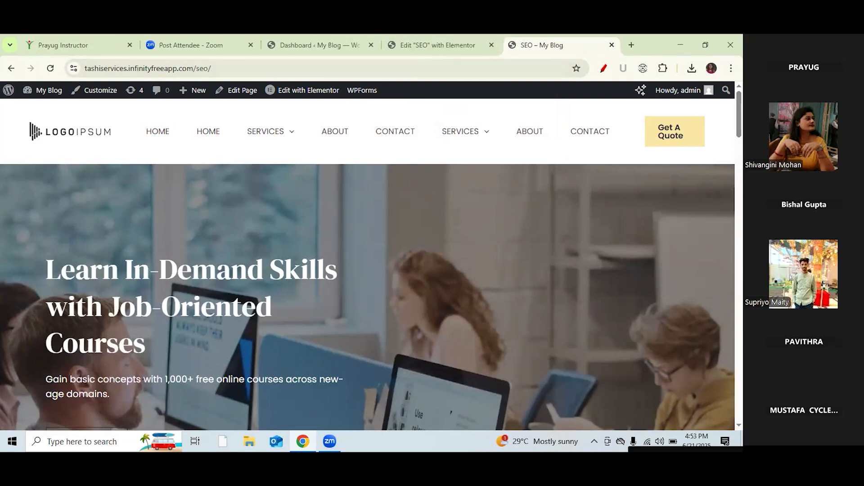
{"action": "scroll", "coordinate": [368, 265], "scroll_direction": "down", "scroll_amount": 20}
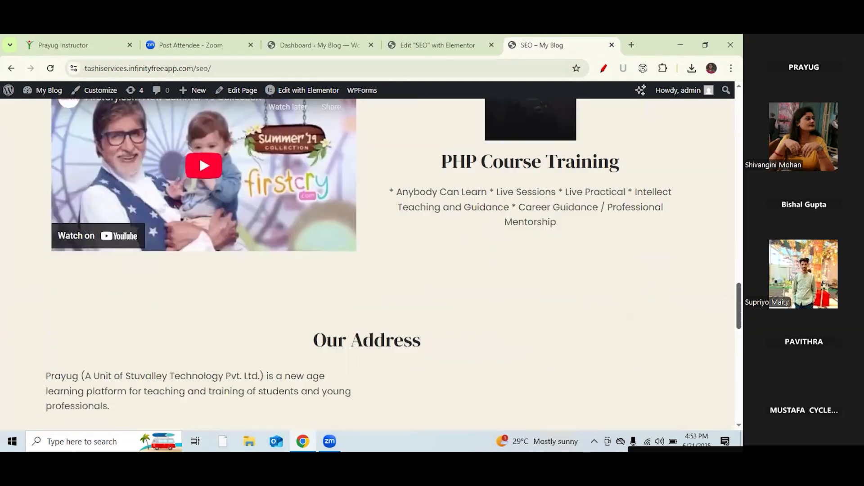
{"action": "scroll", "coordinate": [250, 352], "scroll_direction": "up", "scroll_amount": 12}
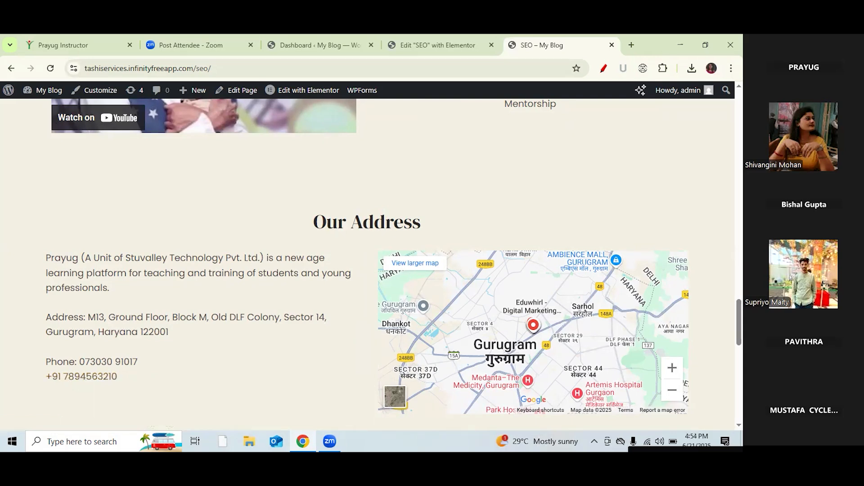
{"action": "scroll", "coordinate": [371, 265], "scroll_direction": "up", "scroll_amount": 15}
{"action": "scroll", "coordinate": [372, 265], "scroll_direction": "down", "scroll_amount": 5}
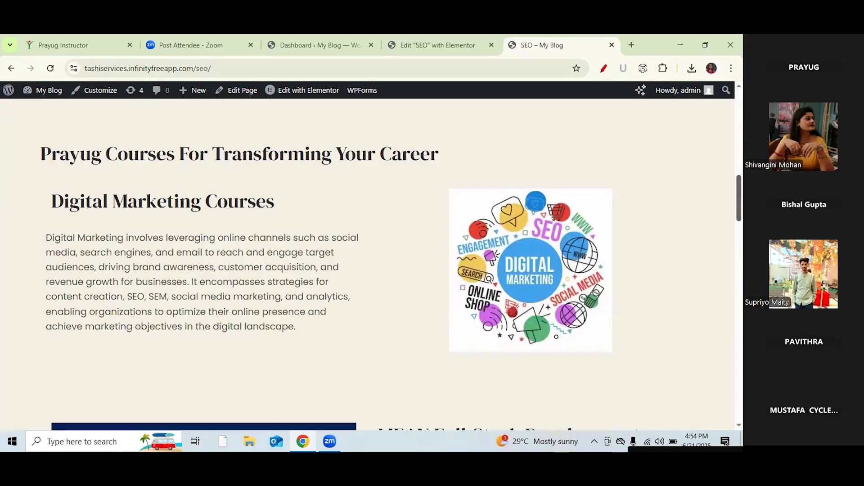
{"action": "scroll", "coordinate": [371, 265], "scroll_direction": "down", "scroll_amount": 20}
{"action": "scroll", "coordinate": [372, 266], "scroll_direction": "up", "scroll_amount": 5}
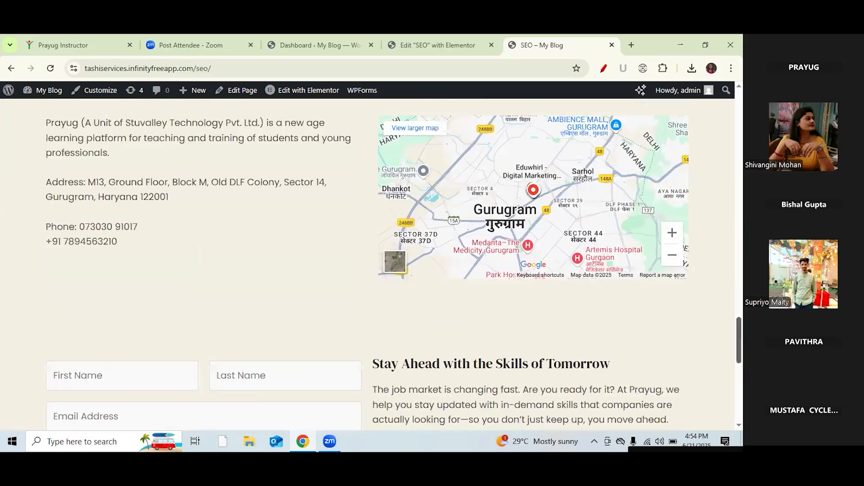
{"action": "scroll", "coordinate": [371, 265], "scroll_direction": "up", "scroll_amount": 10}
{"action": "scroll", "coordinate": [371, 265], "scroll_direction": "up", "scroll_amount": 3}
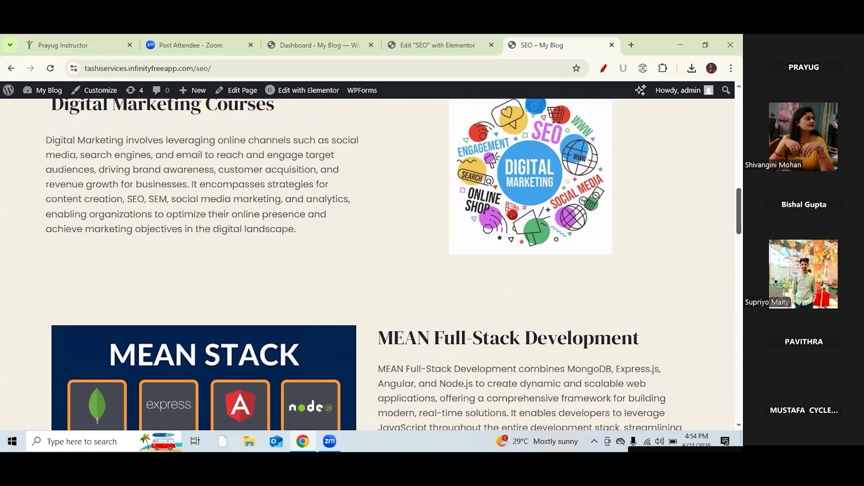
{"action": "scroll", "coordinate": [371, 266], "scroll_direction": "up", "scroll_amount": 15}
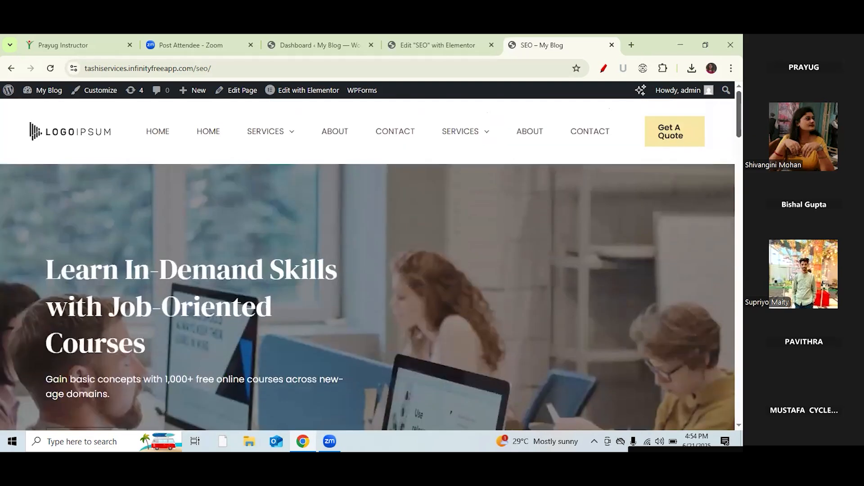
{"action": "scroll", "coordinate": [372, 265], "scroll_direction": "down", "scroll_amount": 4}
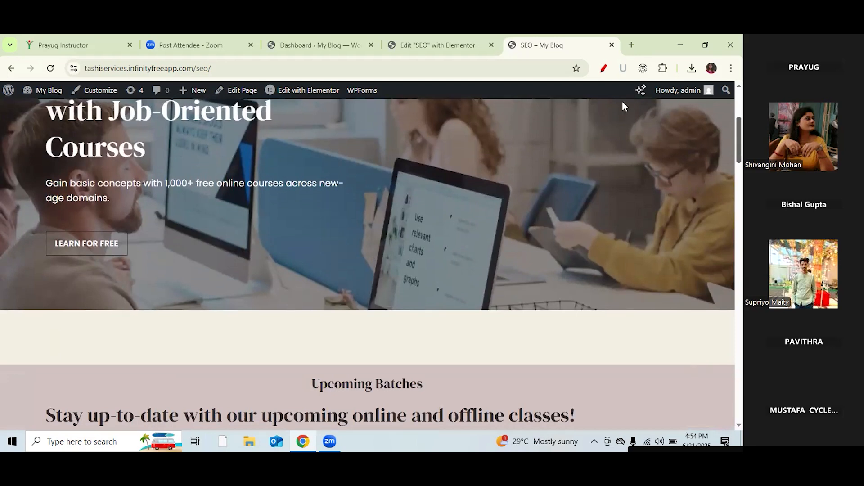
{"action": "left_click", "coordinate": [307, 44]}
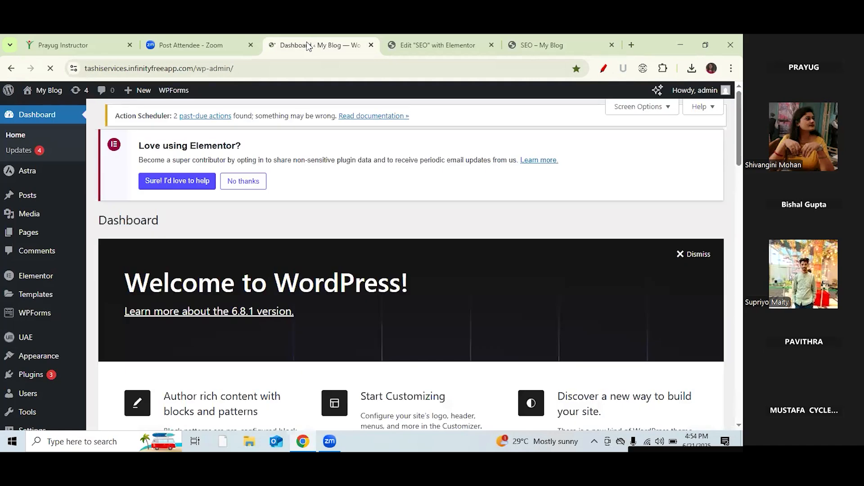
Step: Go back to the 'Edit SEO with Elementor' tab and review the address, map and contact form
{"action": "left_click", "coordinate": [429, 41]}
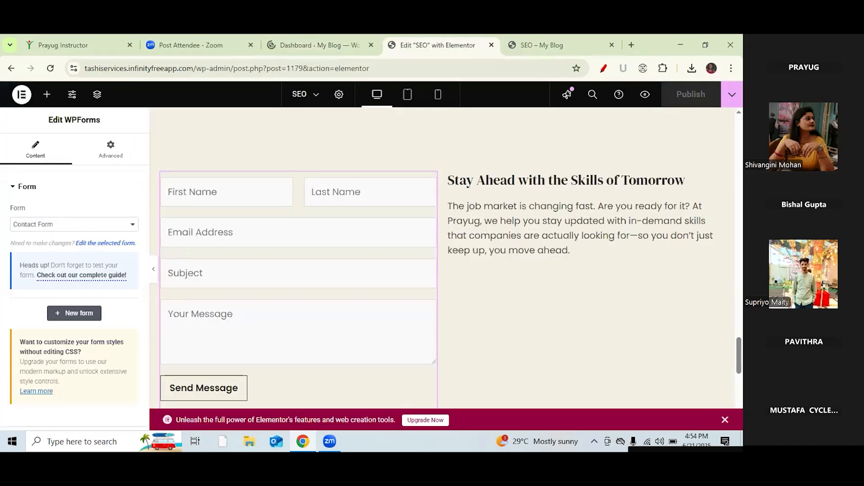
{"action": "scroll", "coordinate": [446, 257], "scroll_direction": "up", "scroll_amount": 1}
{"action": "scroll", "coordinate": [723, 147], "scroll_direction": "up", "scroll_amount": 20}
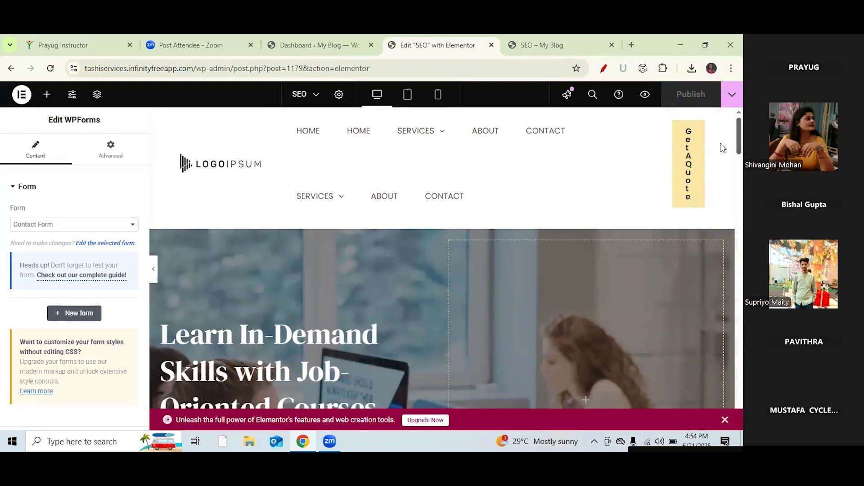
{"action": "scroll", "coordinate": [721, 146], "scroll_direction": "down", "scroll_amount": 10}
{"action": "scroll", "coordinate": [441, 257], "scroll_direction": "down", "scroll_amount": 15}
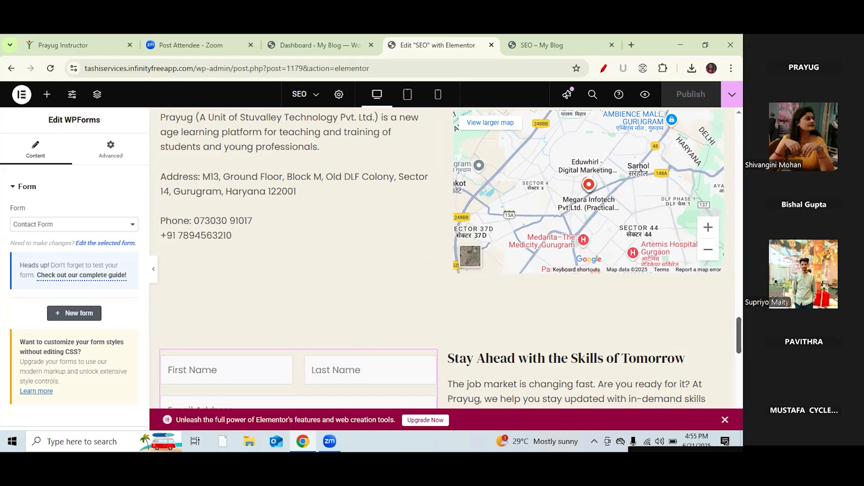
{"action": "scroll", "coordinate": [548, 131], "scroll_direction": "up", "scroll_amount": 15}
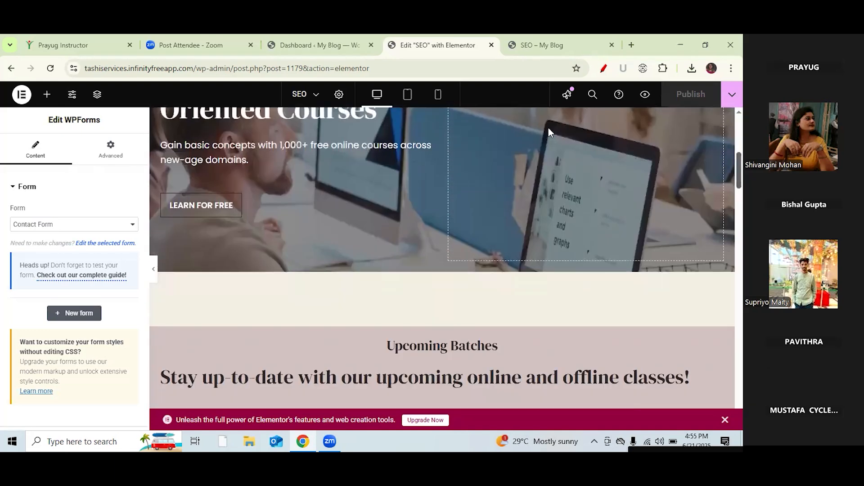
Step: Open the LEARN FOR FREE button's Edit Button settings, then stop the Zoom screen share
{"action": "left_click", "coordinate": [210, 212]}
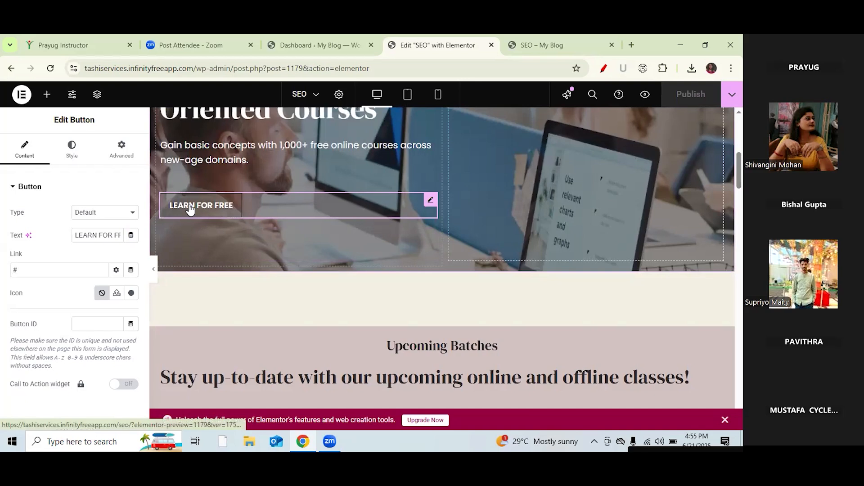
{"action": "scroll", "coordinate": [446, 257], "scroll_direction": "down", "scroll_amount": 20}
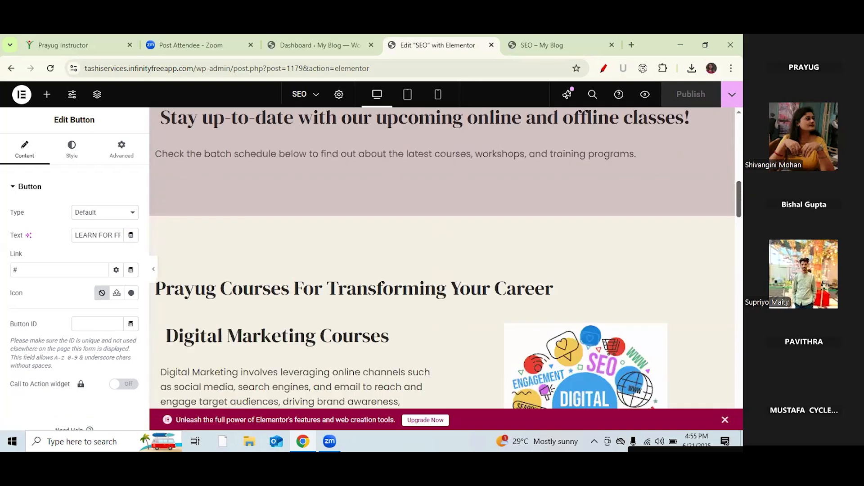
{"action": "scroll", "coordinate": [446, 256], "scroll_direction": "up", "scroll_amount": 15}
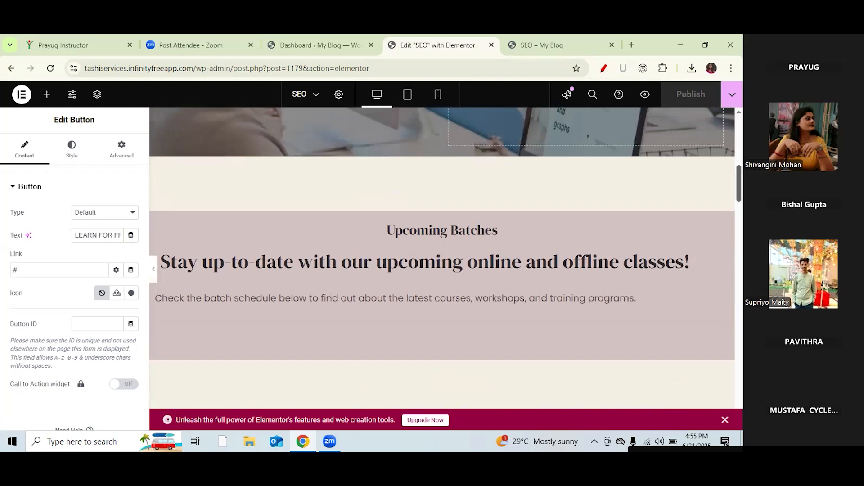
{"action": "scroll", "coordinate": [197, 244], "scroll_direction": "up", "scroll_amount": 3}
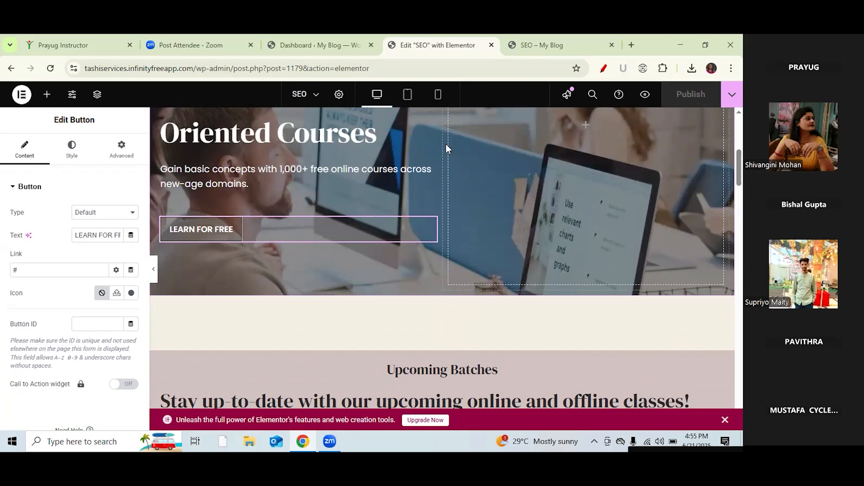
{"action": "left_click", "coordinate": [406, 110]}
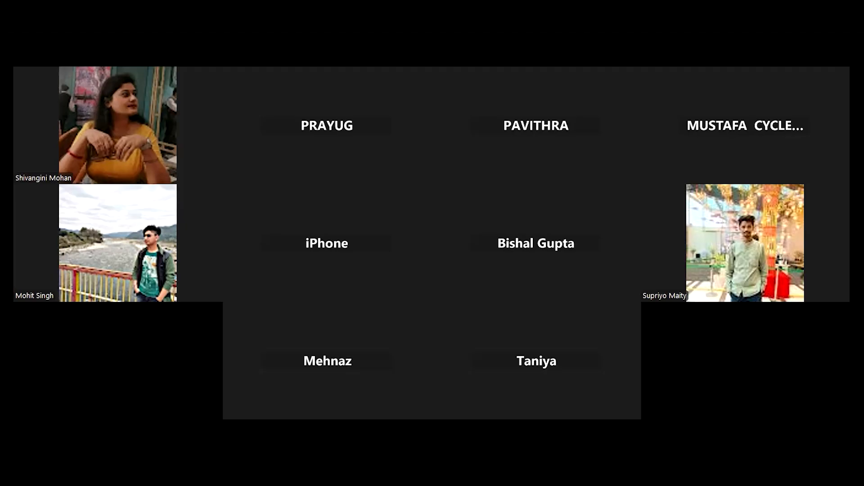